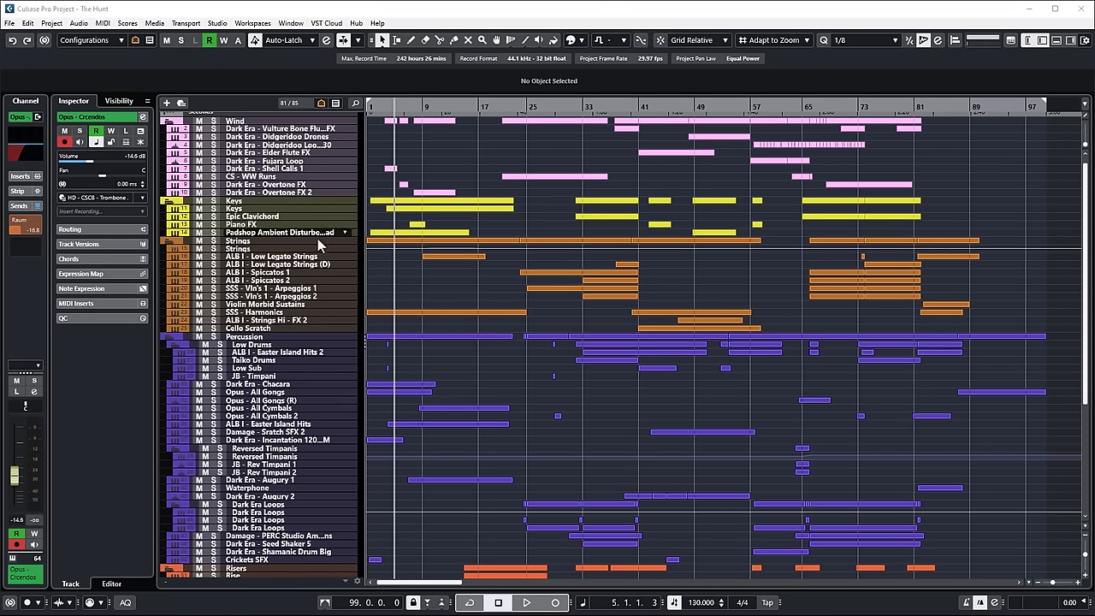
Increase the height of all tracks in the track list.
key("ctrl+a")
left_click_drag(340, 197, 340, 227)
left_click(346, 175)
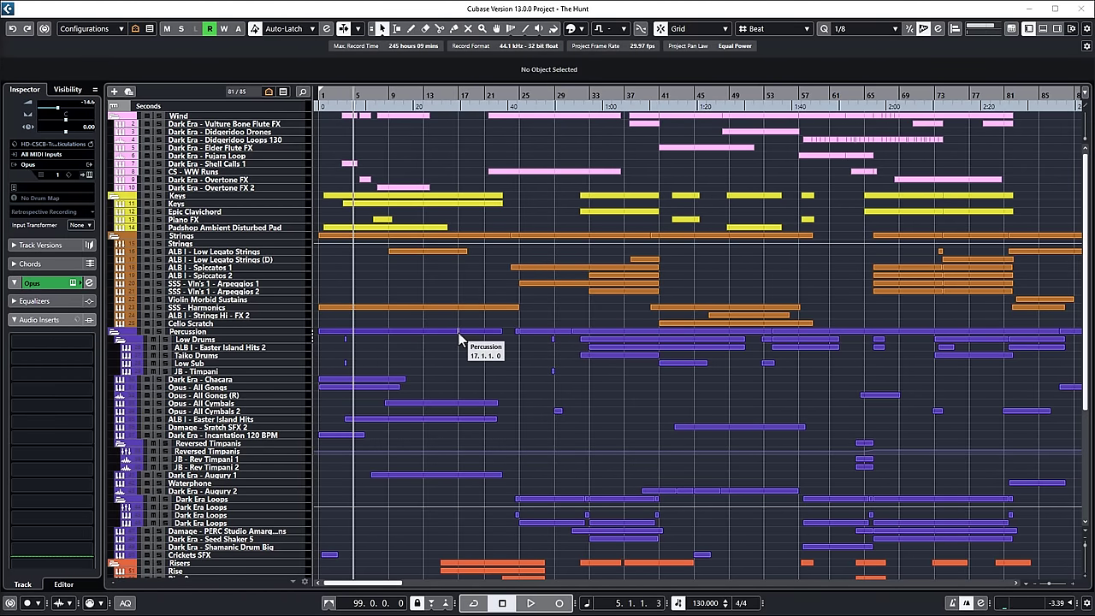
In the Cubase Version 13.0.0 project, select the CS - WW Runs track and increase its track height.
left_click(194, 171)
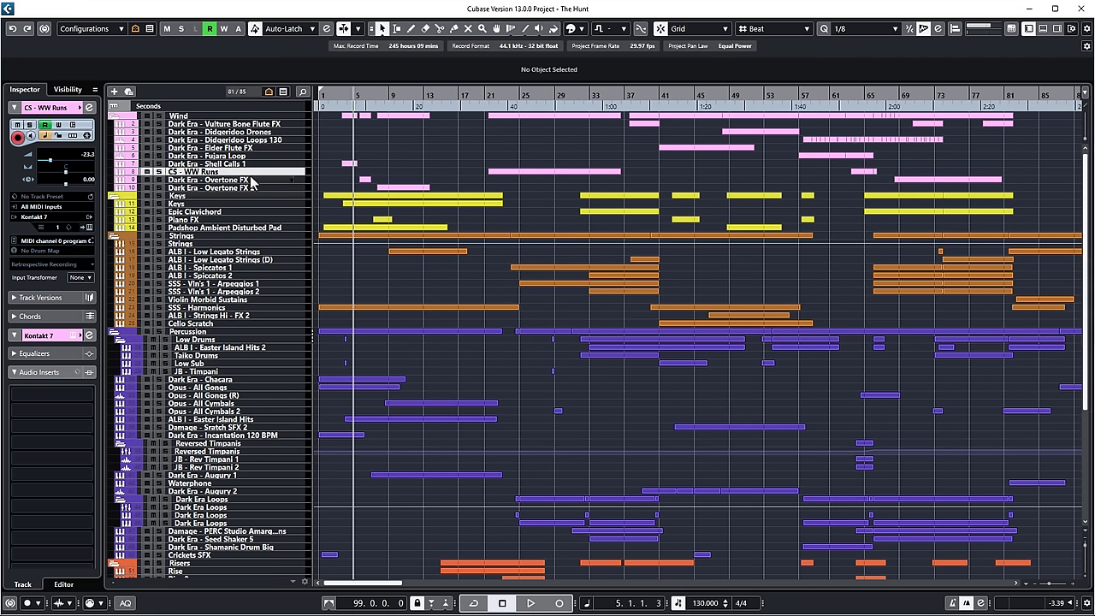
left_click_drag(251, 176, 250, 214)
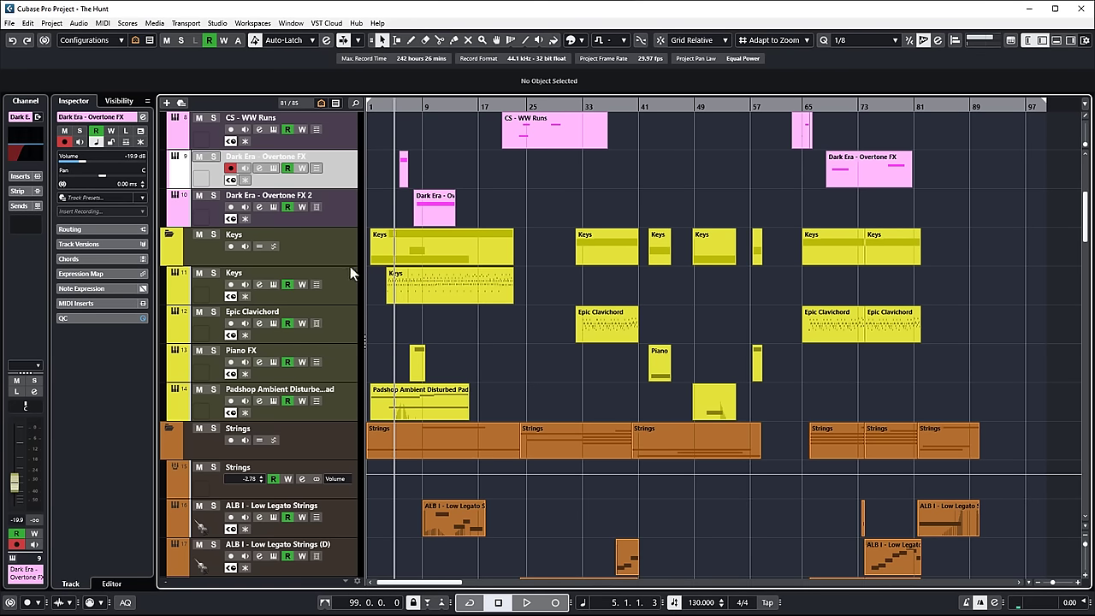
View the full MixConsole and the Keys part's notes in the Key Editor, returning to the project each time.
key("F3")
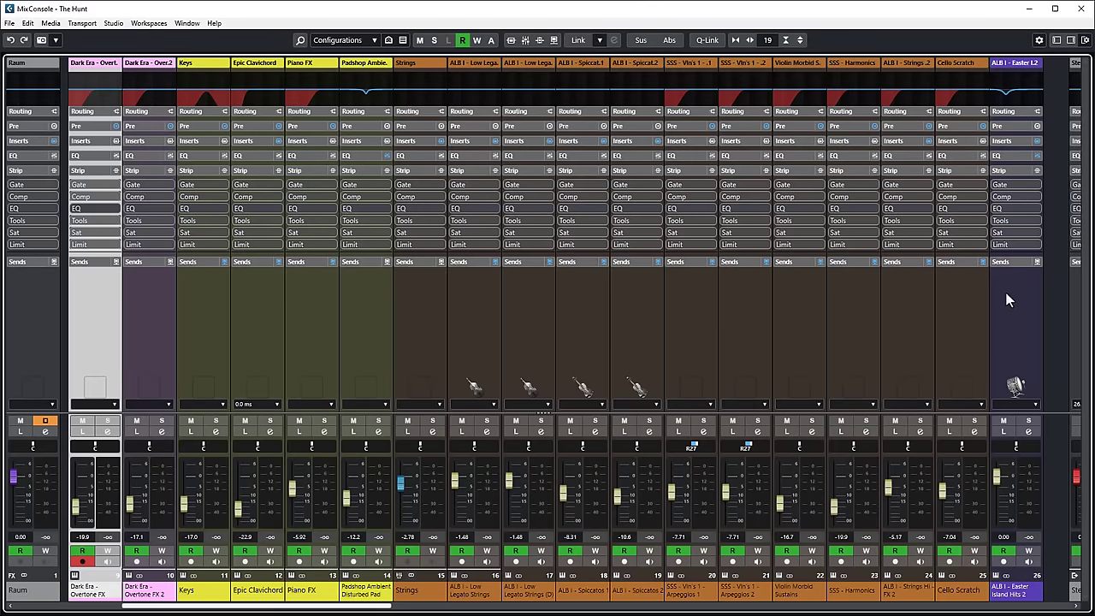
key("F3")
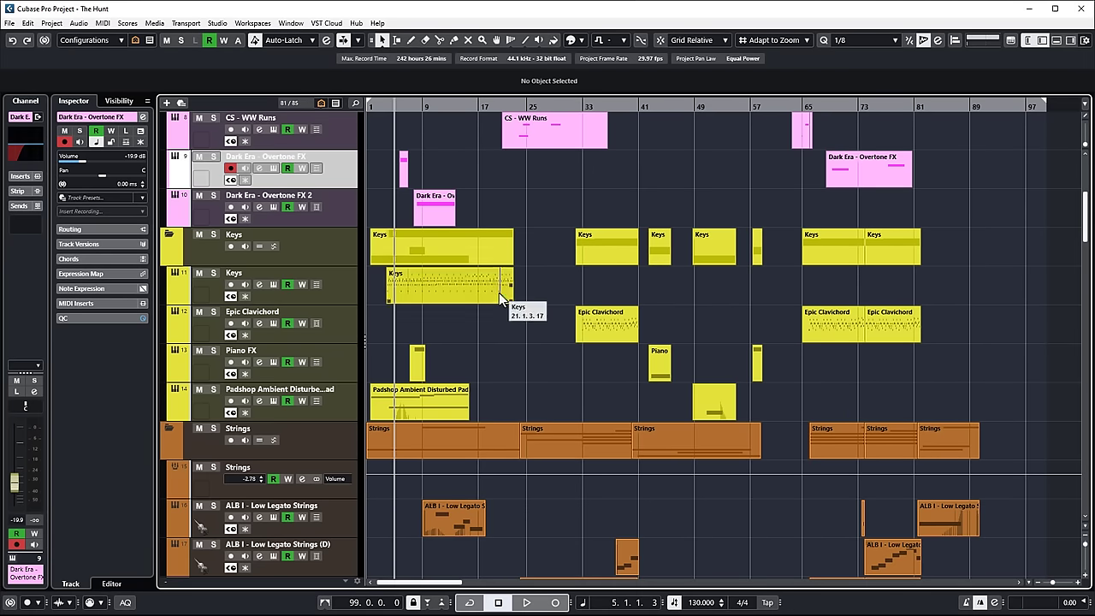
double_click(498, 292)
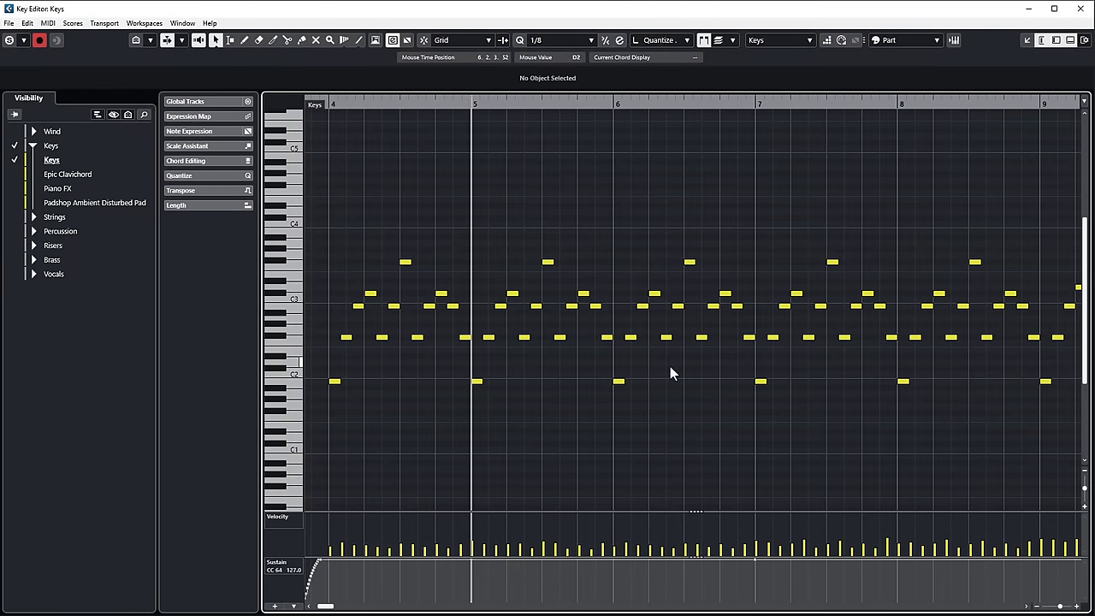
key("Return")
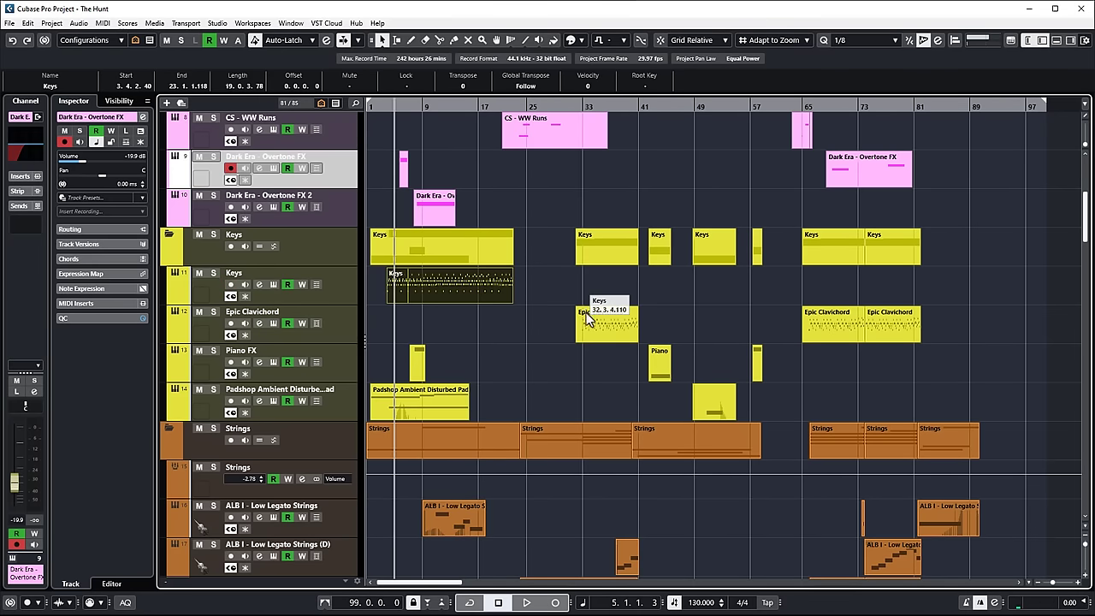
Select the Dark Era - Overtone FX 2 track and show its routing settings with the available output busses.
left_click(353, 220)
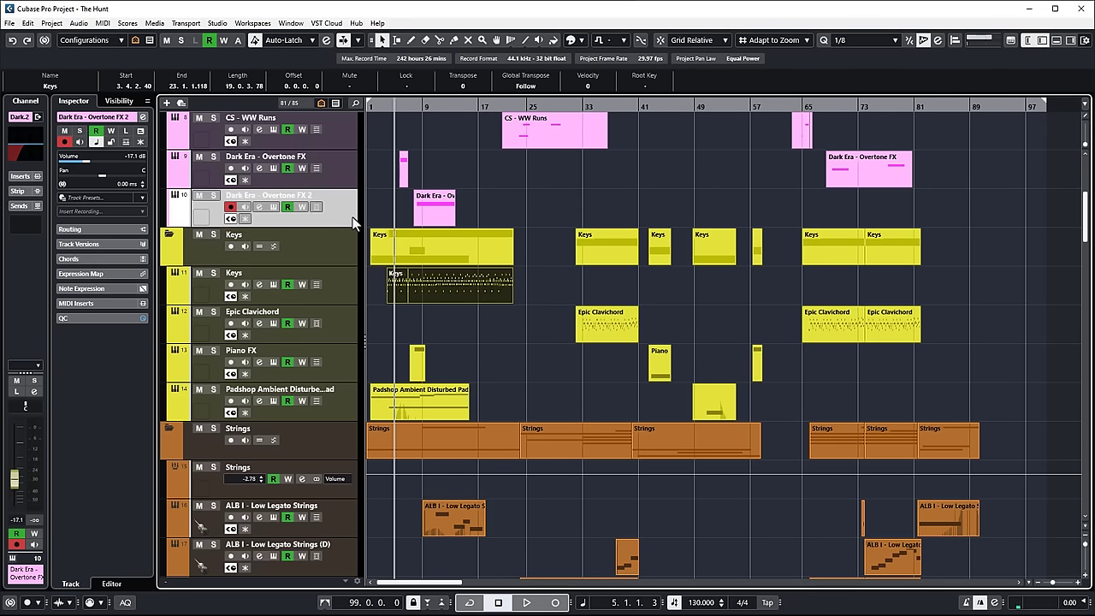
left_click(101, 228)
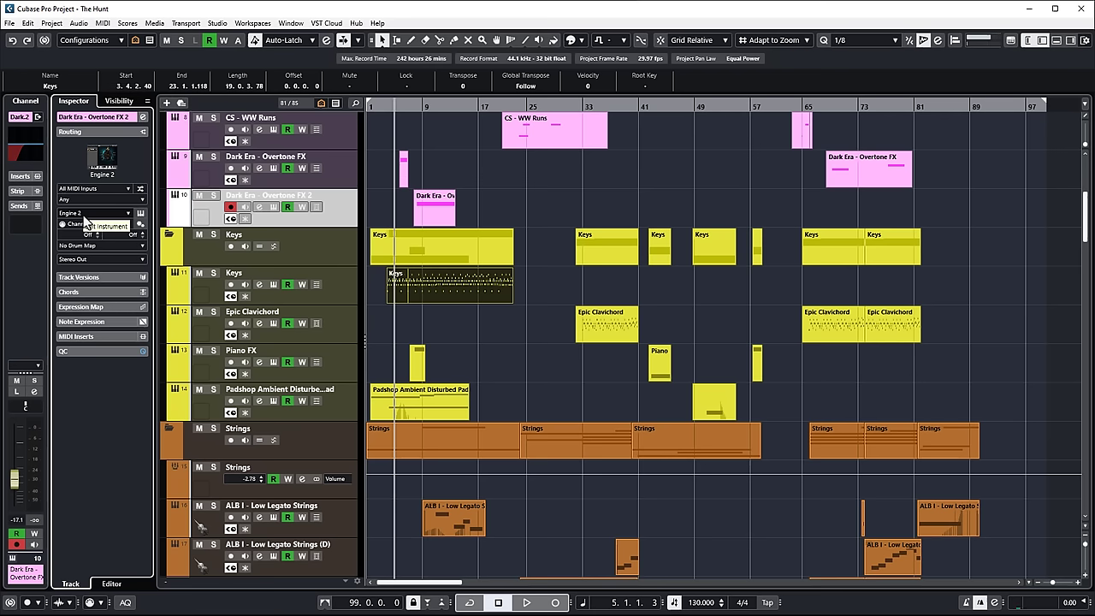
left_click(103, 260)
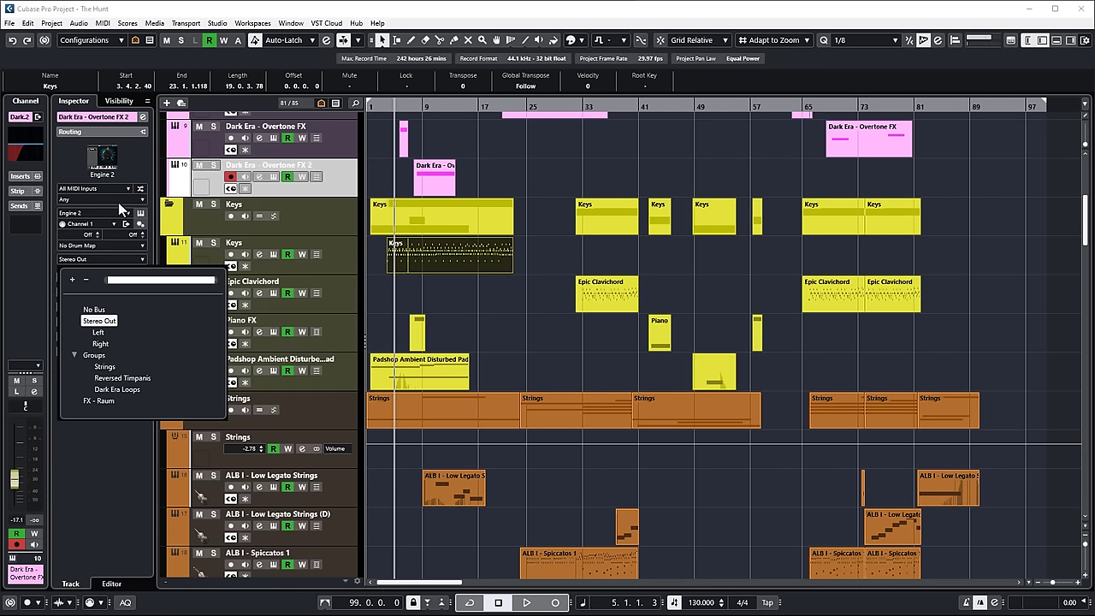
View the channel settings of Dark Era - Overtone FX 2, including its output routing, and close them.
left_click(143, 119)
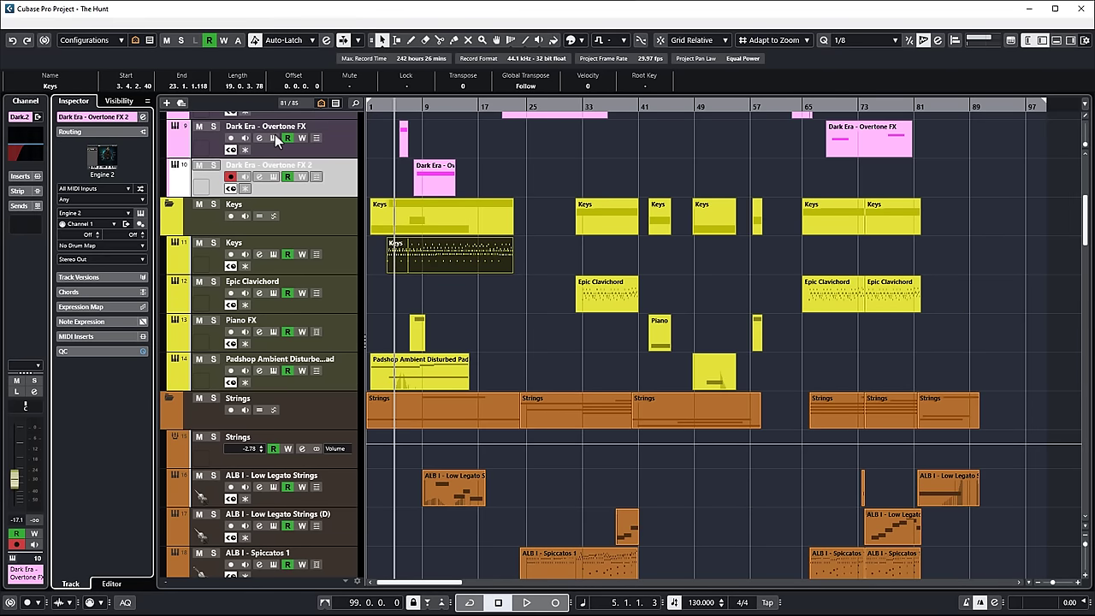
left_click(143, 119)
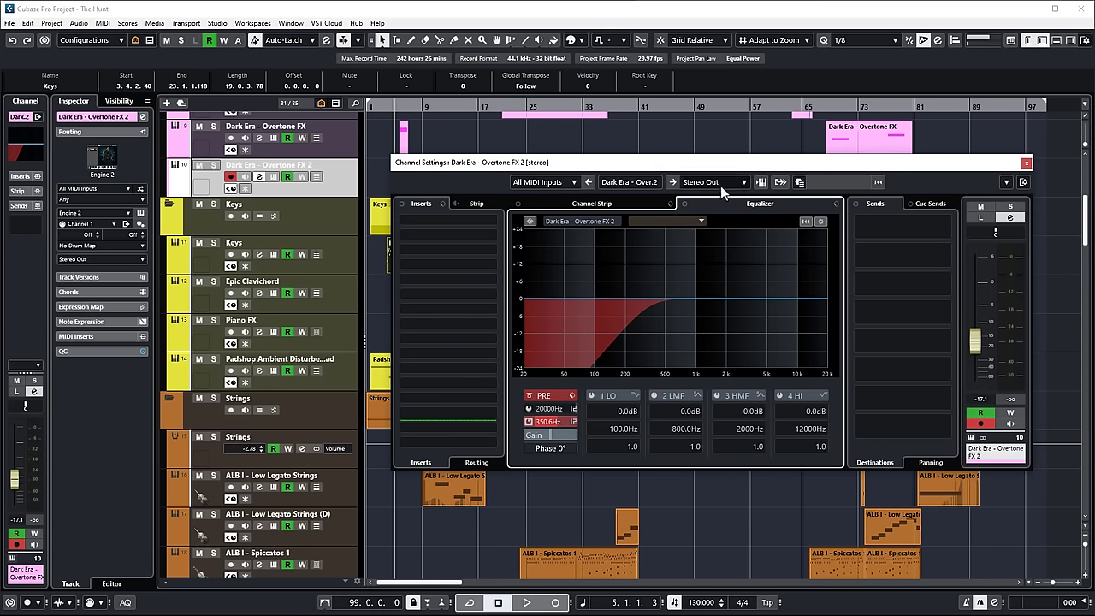
left_click(1027, 162)
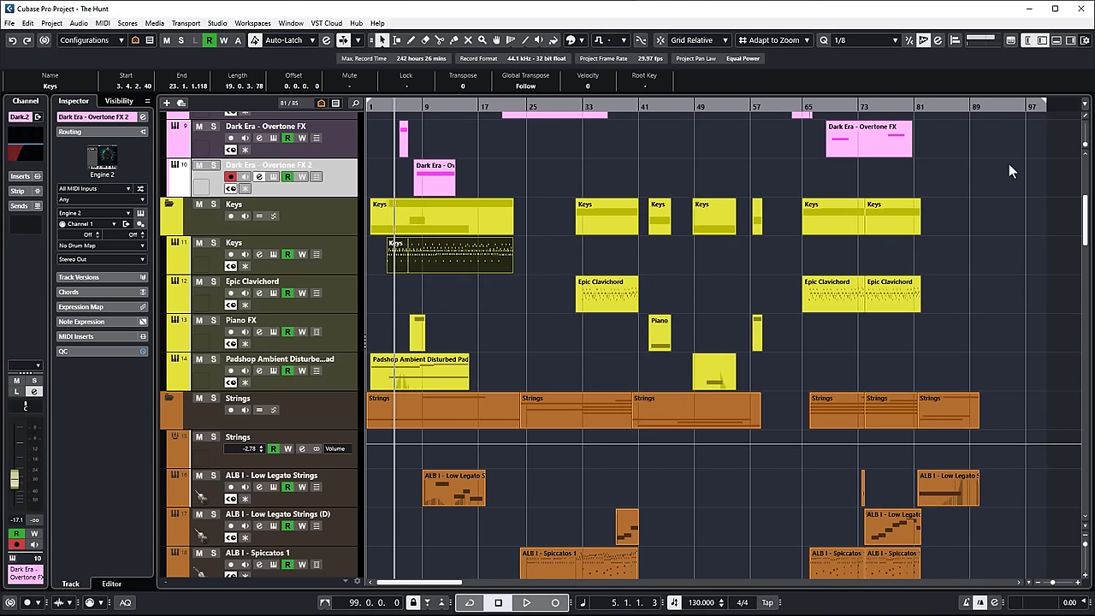
Show the routing rack for all channels in the MixConsole and return to the project.
key("F3")
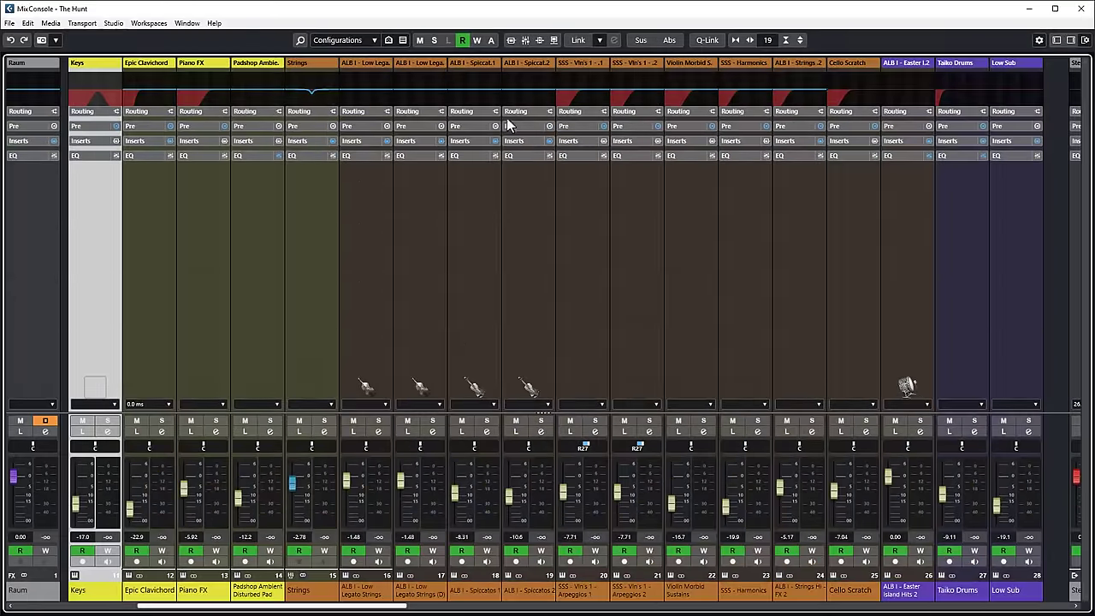
left_click(315, 115)
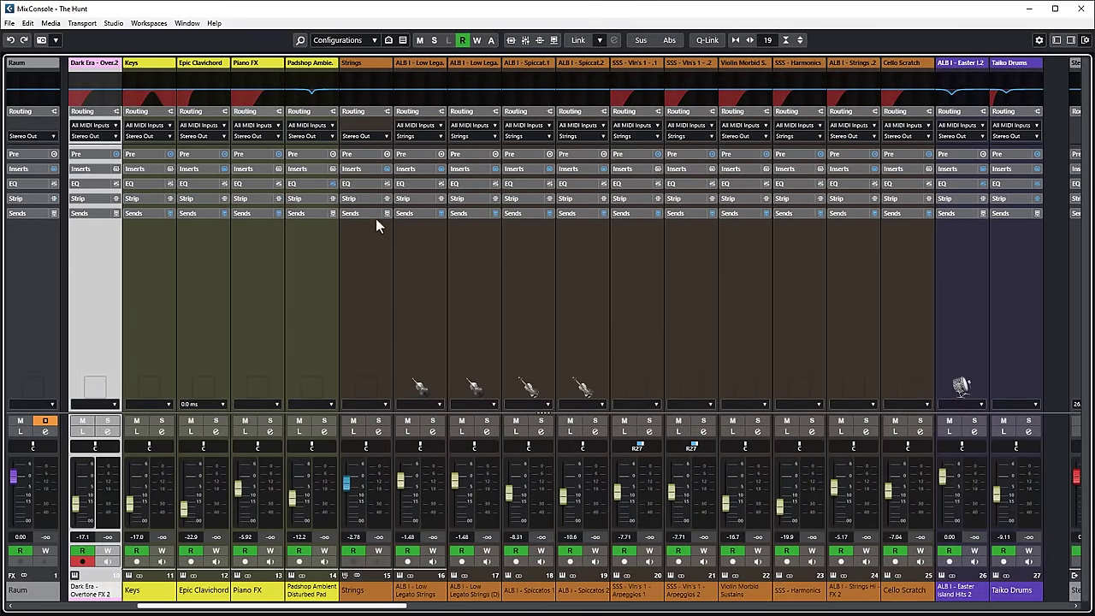
key("F3")
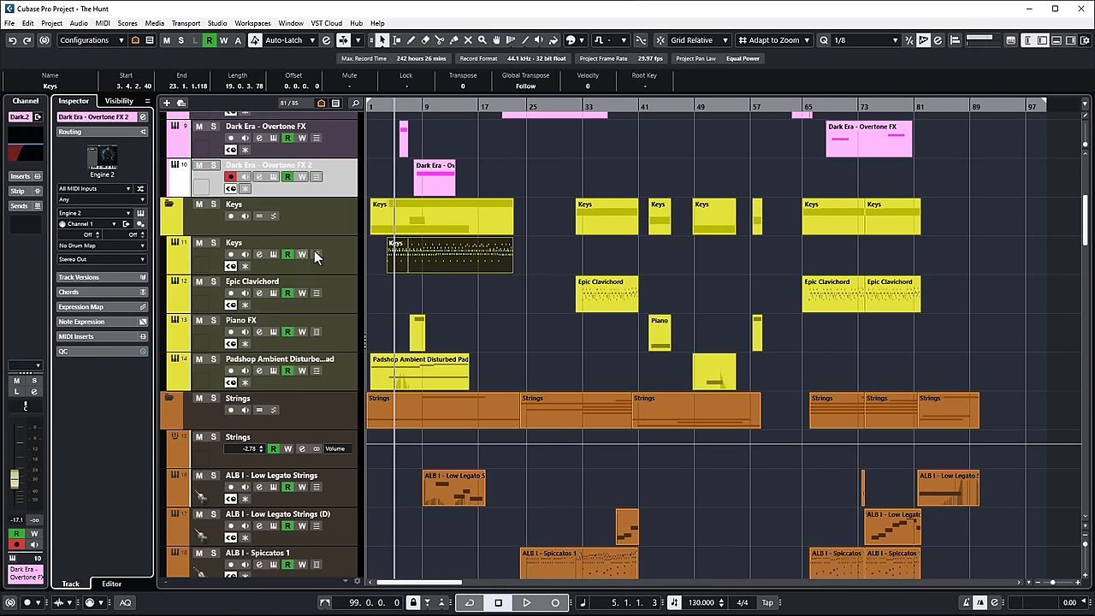
Toggle the Channel zone beside the Inspector off and on again.
left_click(1027, 41)
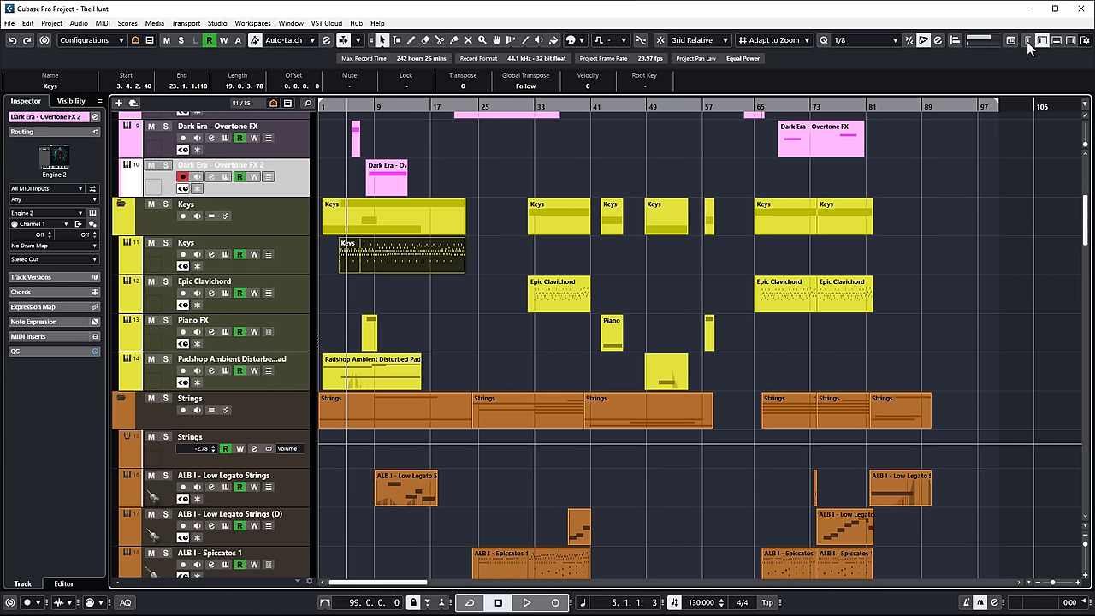
left_click(1027, 41)
left_click(1028, 41)
left_click(1027, 41)
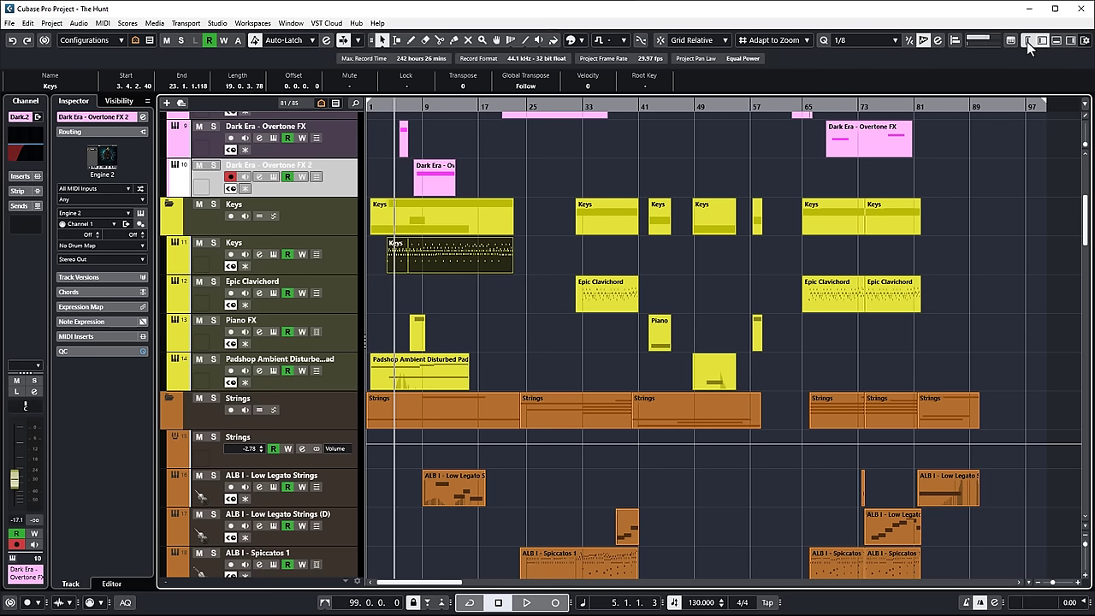
Look through the Inspector's Chords and Note Expression sections and the list for setting up which sections are shown.
left_click(96, 294)
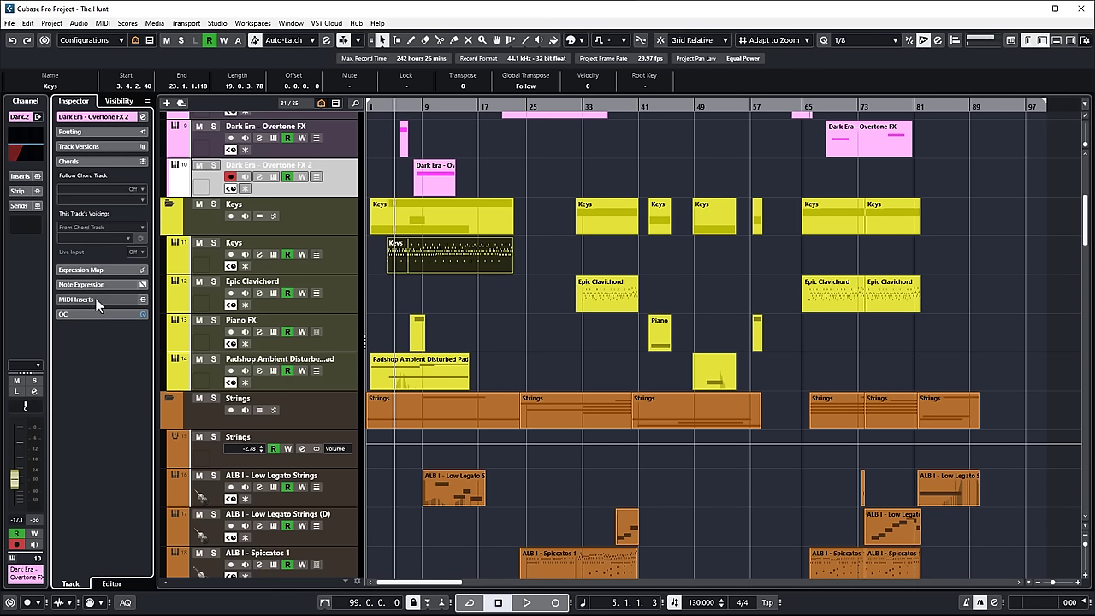
left_click(96, 284)
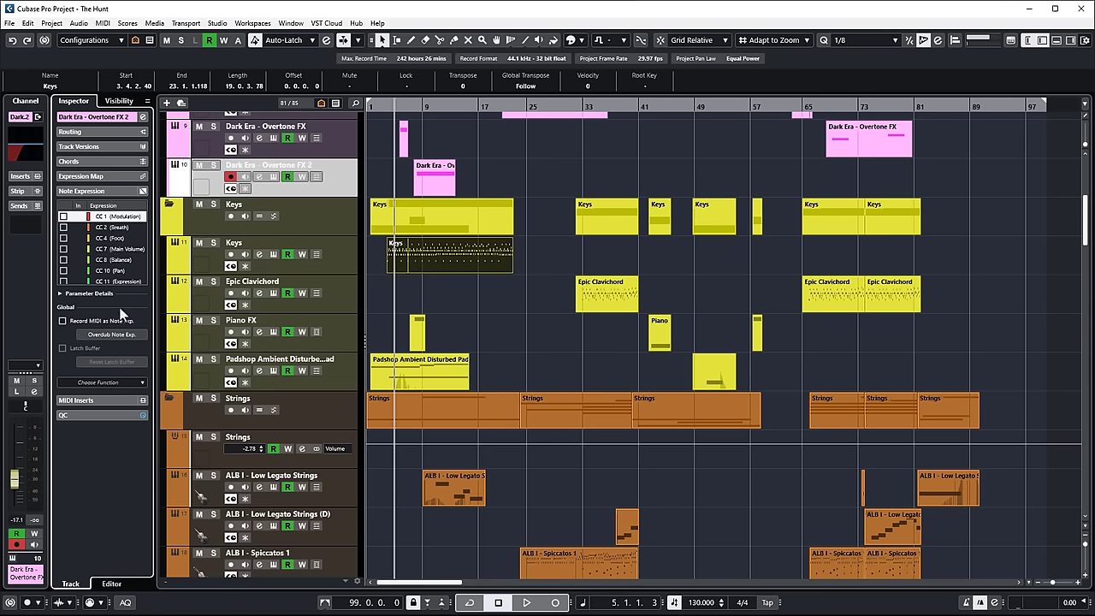
right_click(111, 194)
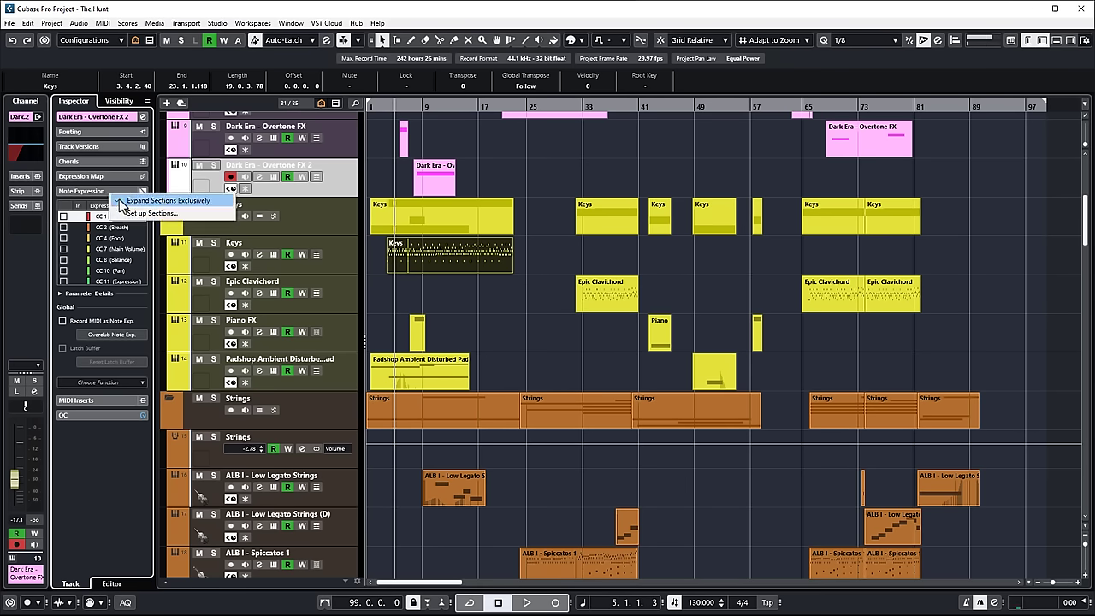
left_click(165, 218)
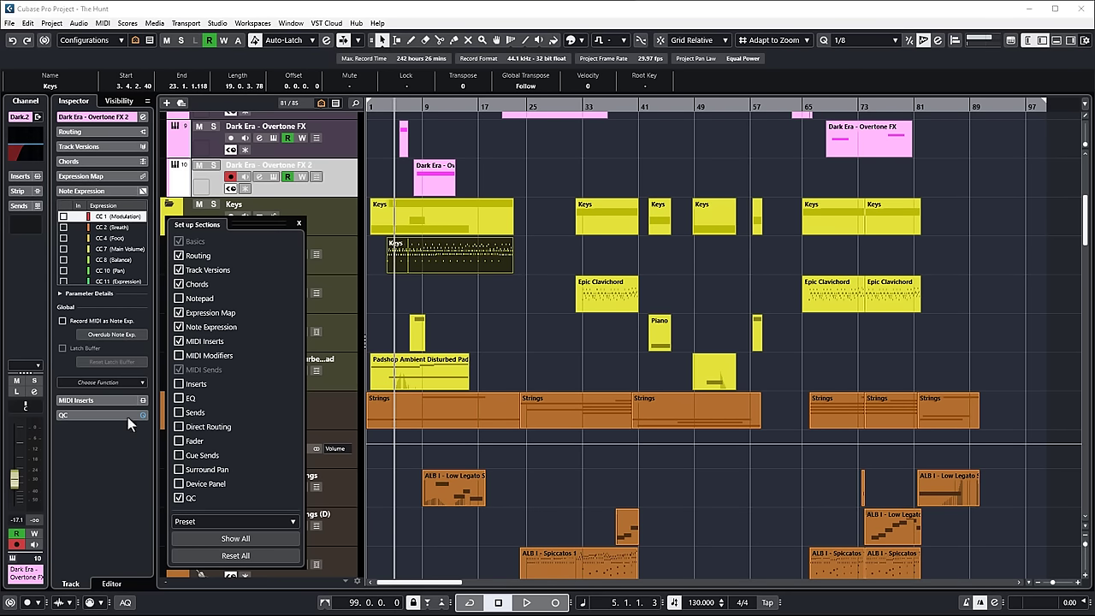
left_click(111, 480)
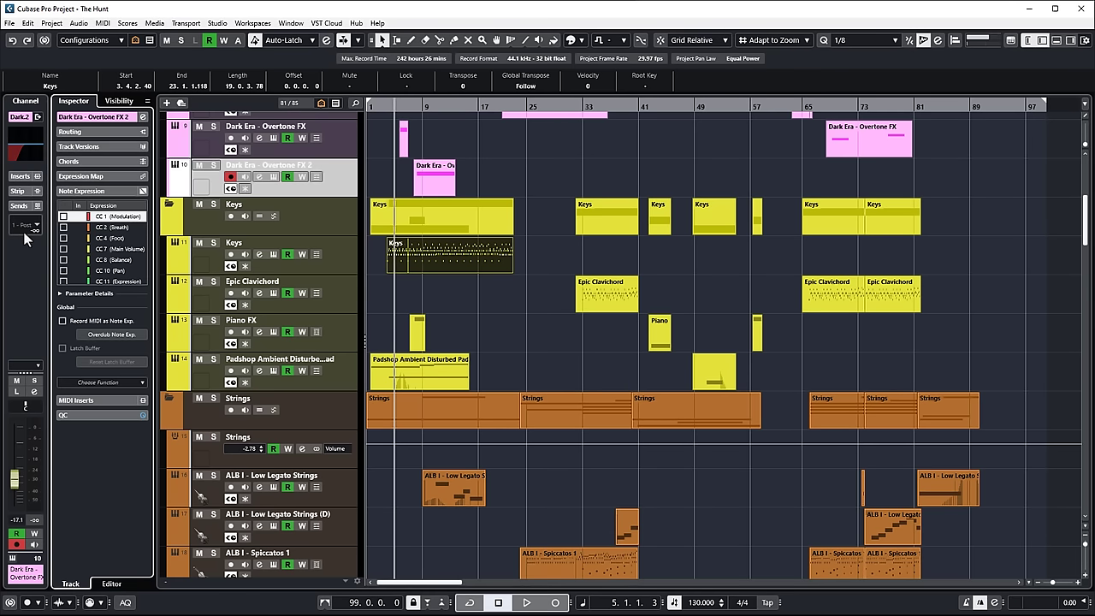
Expand the track's routing section and open the VST instrument choices from the Engine 2 instrument picture.
left_click(104, 131)
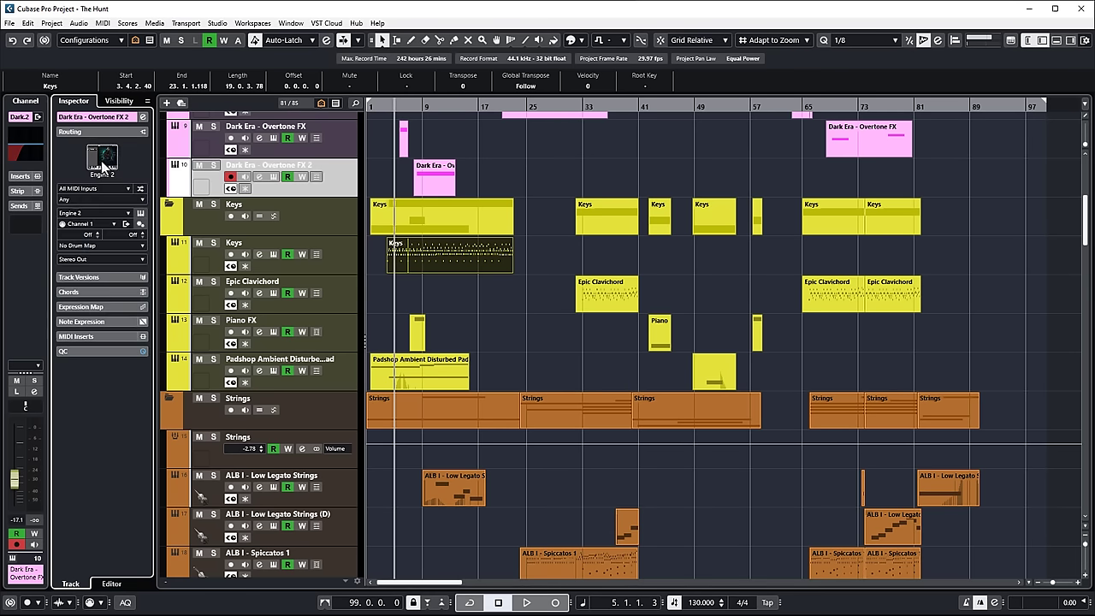
left_click(102, 163)
left_click(99, 160)
left_click(98, 160)
left_click(99, 162)
left_click(101, 175)
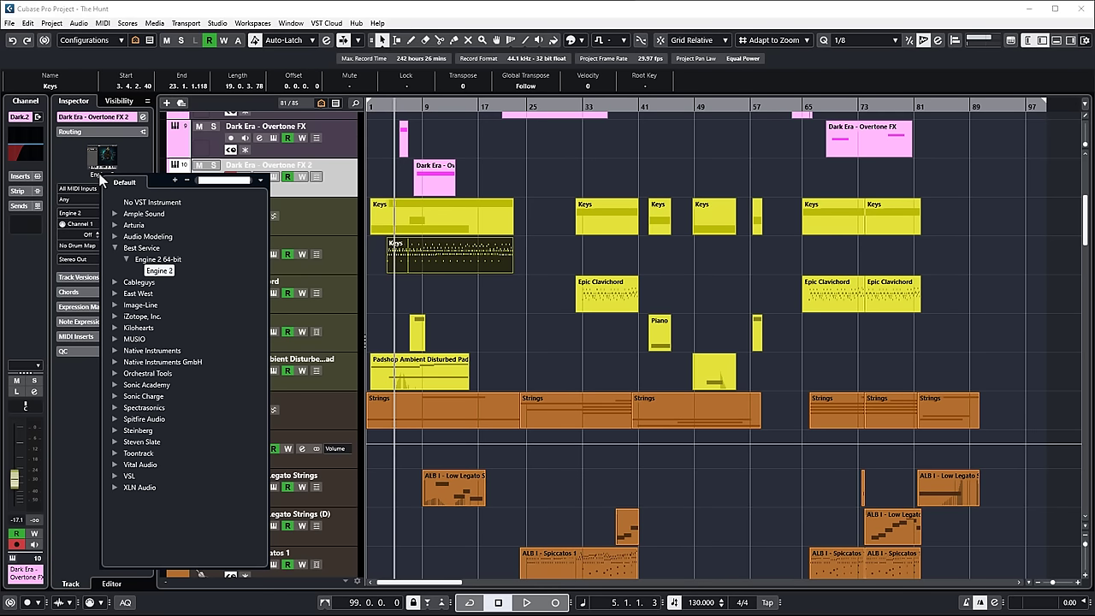
View the Dark Era - Overtone FX 2 track's enlarged EQ curve from its channel strip and close it.
left_click(25, 156)
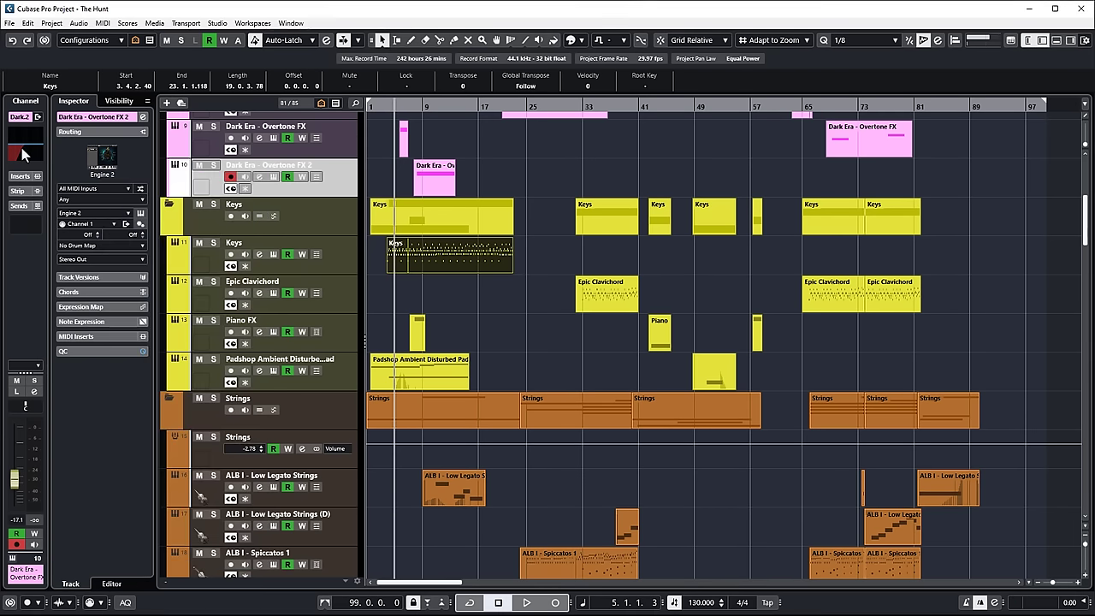
left_click(25, 157)
key("Escape")
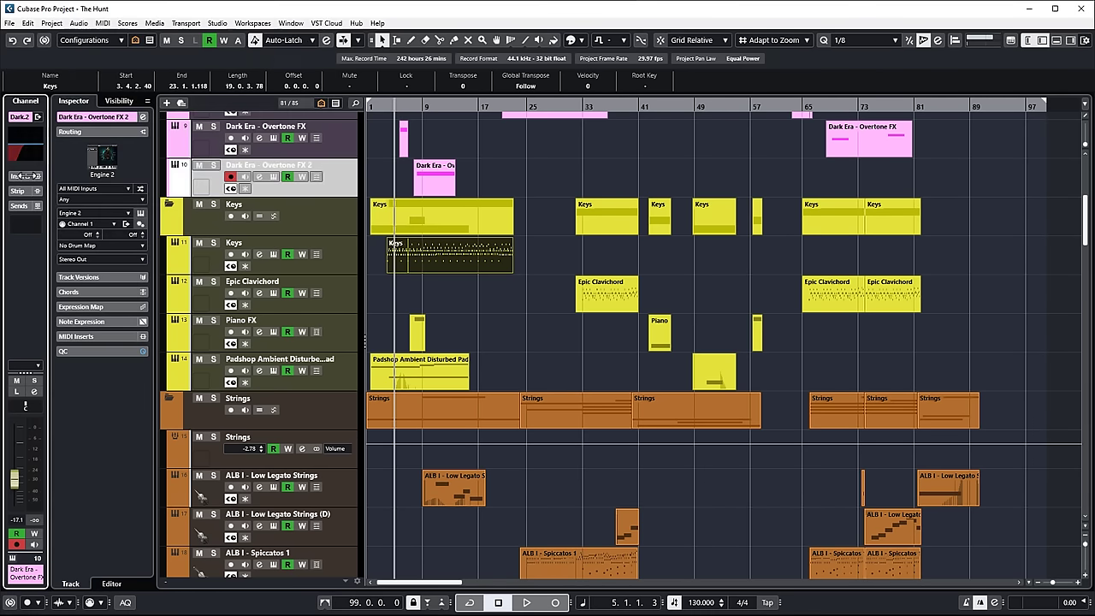
left_click(33, 147)
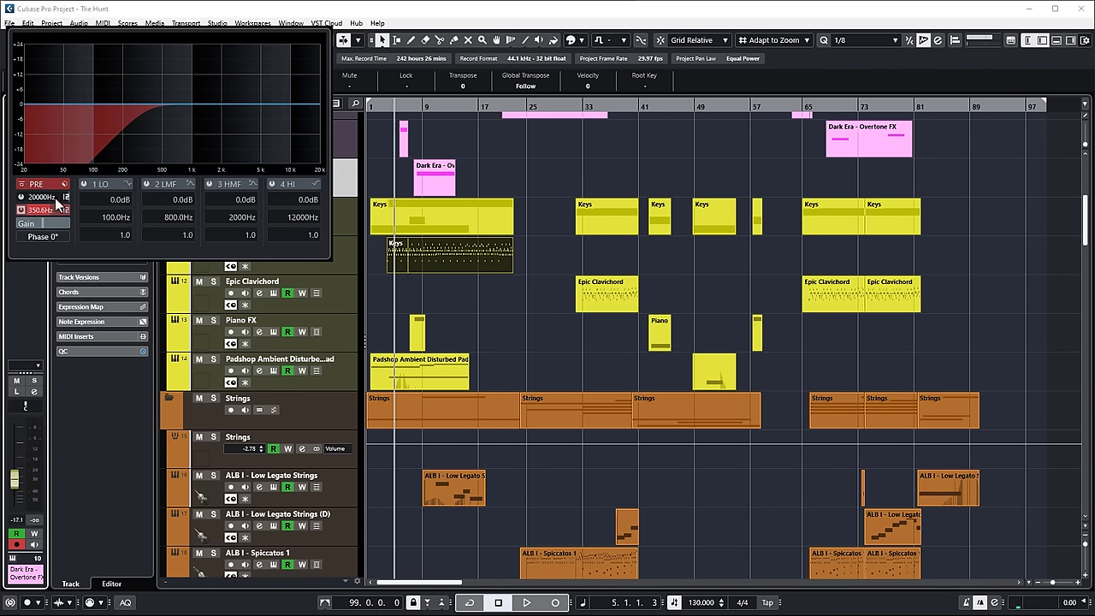
key("Escape")
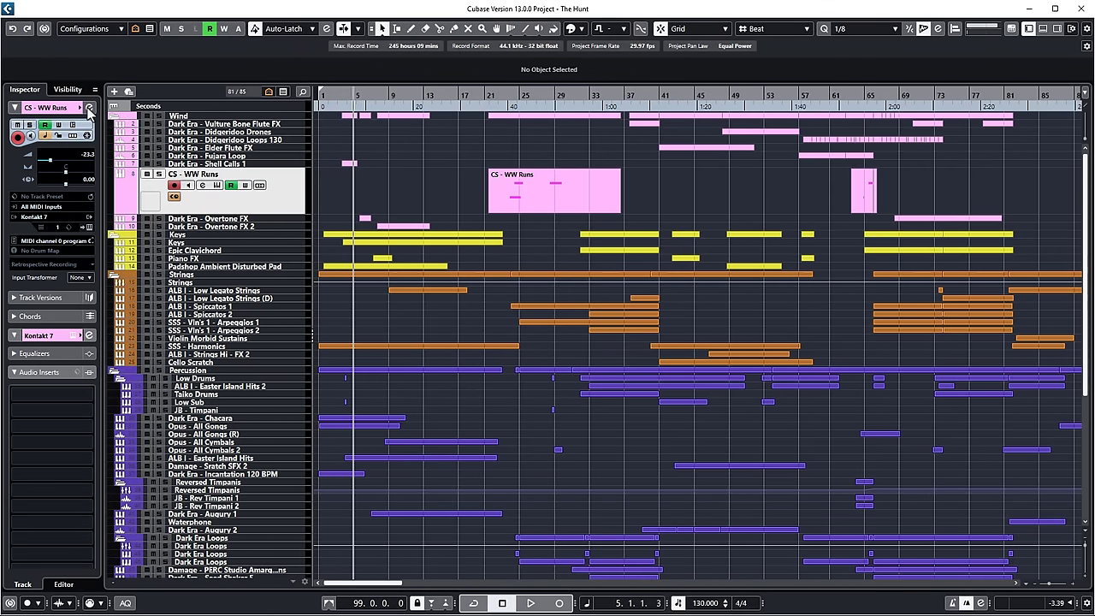
In the Cubase Version 13.0.0 project, show the CS - WW Runs channel's enlarged EQ curve in the MixConsole.
left_click(88, 110)
left_click(242, 204)
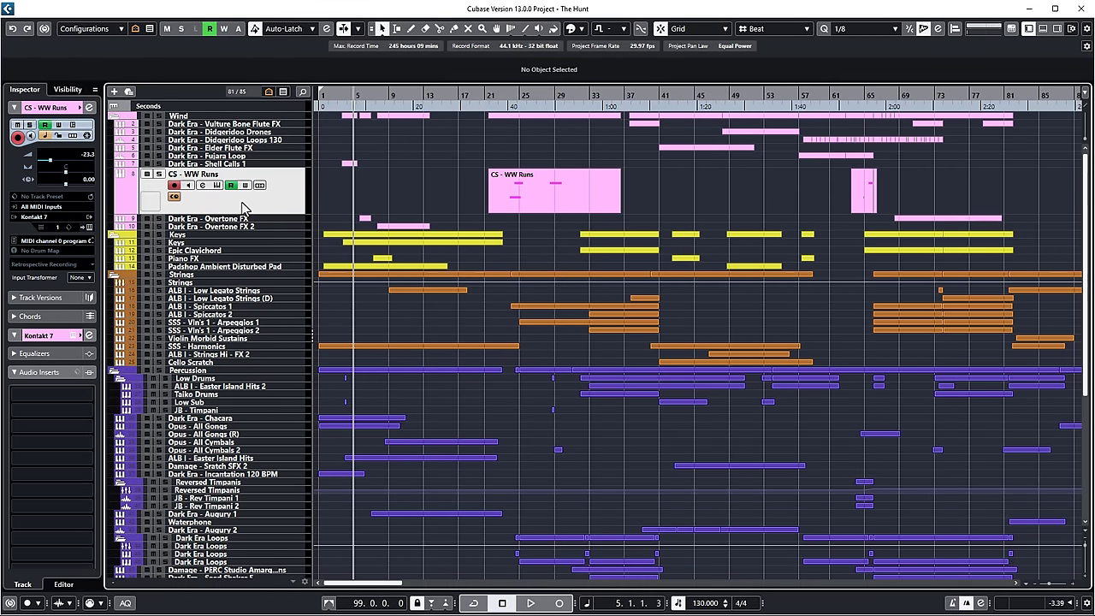
key("F3")
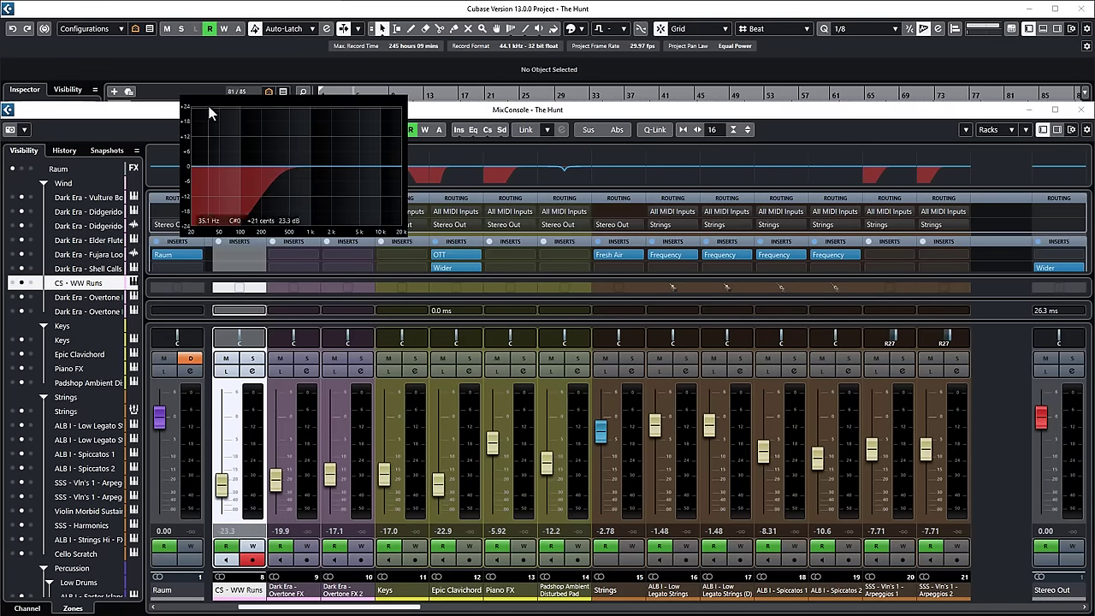
left_click_drag(292, 187, 264, 205)
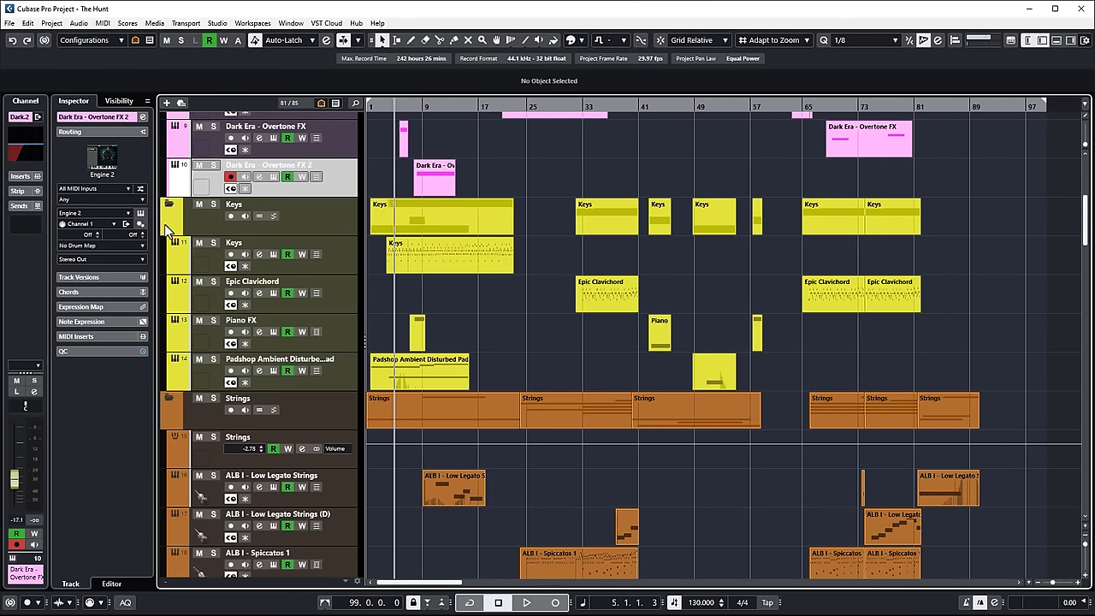
View the Epic Clavichord channel's enlarged EQ curve with its band settings in the MixConsole and return to the project.
left_click(32, 153)
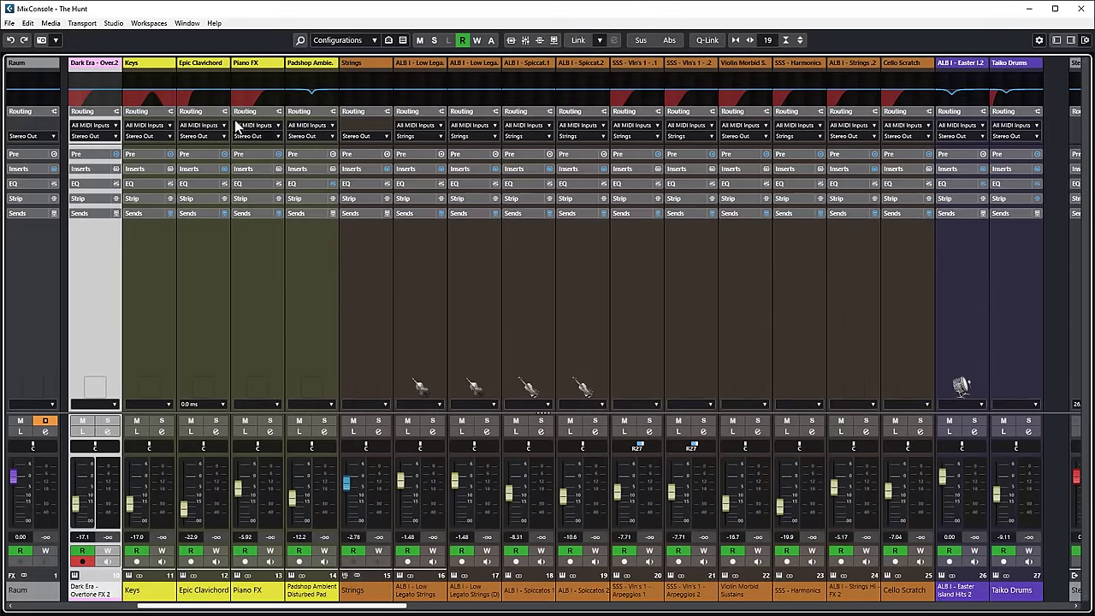
left_click(206, 94)
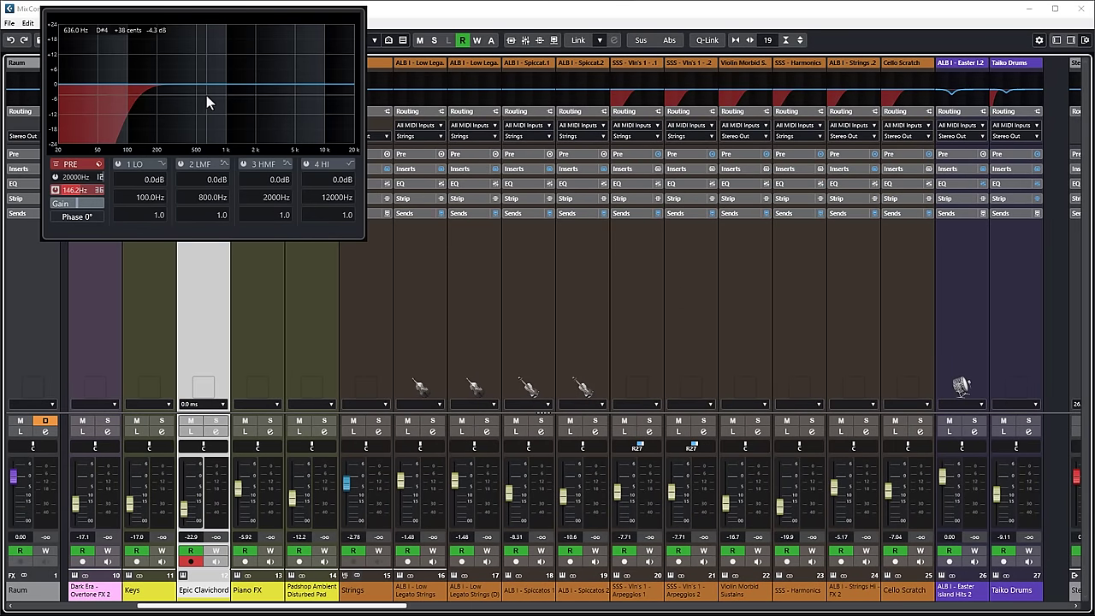
key("F3")
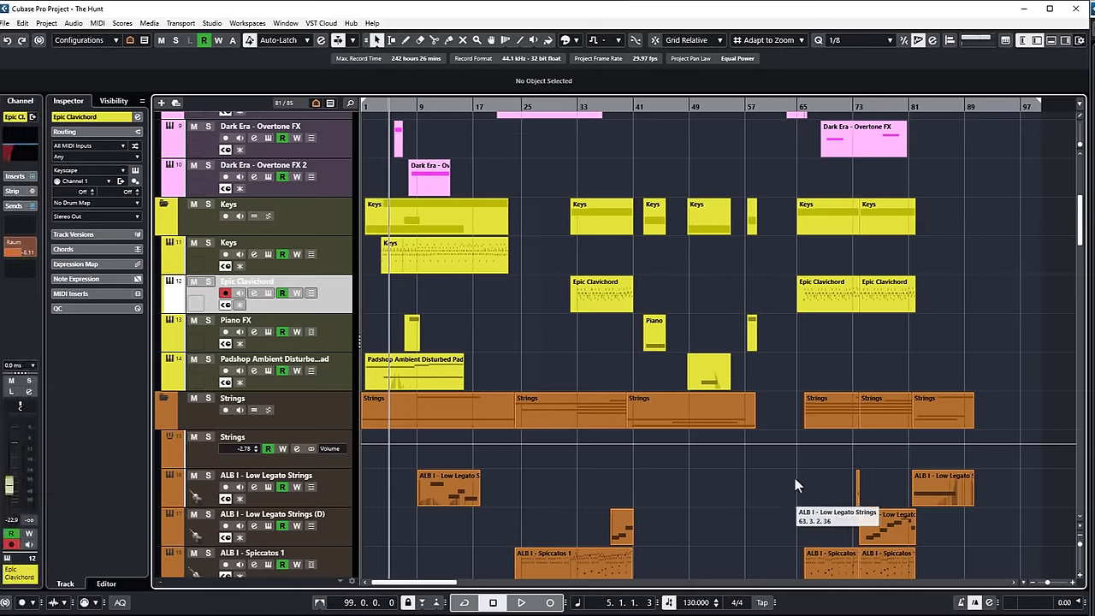
In the Cubase Version 13.0.0 project, close the MixConsole, show the Beat Calculator, and return to the newer Cubase Pro project.
key("F3")
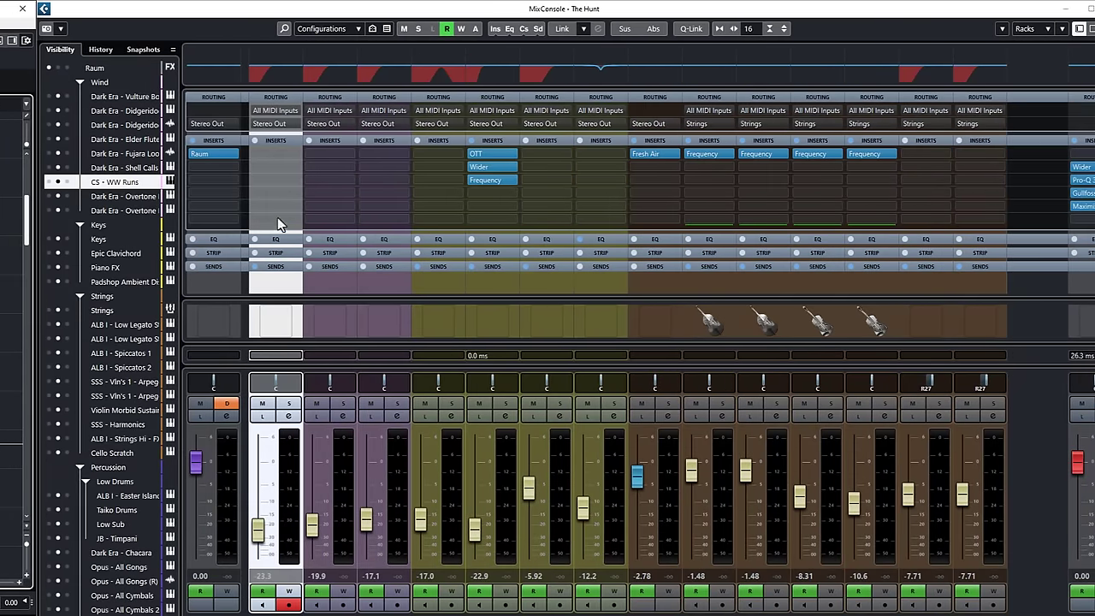
key("F3")
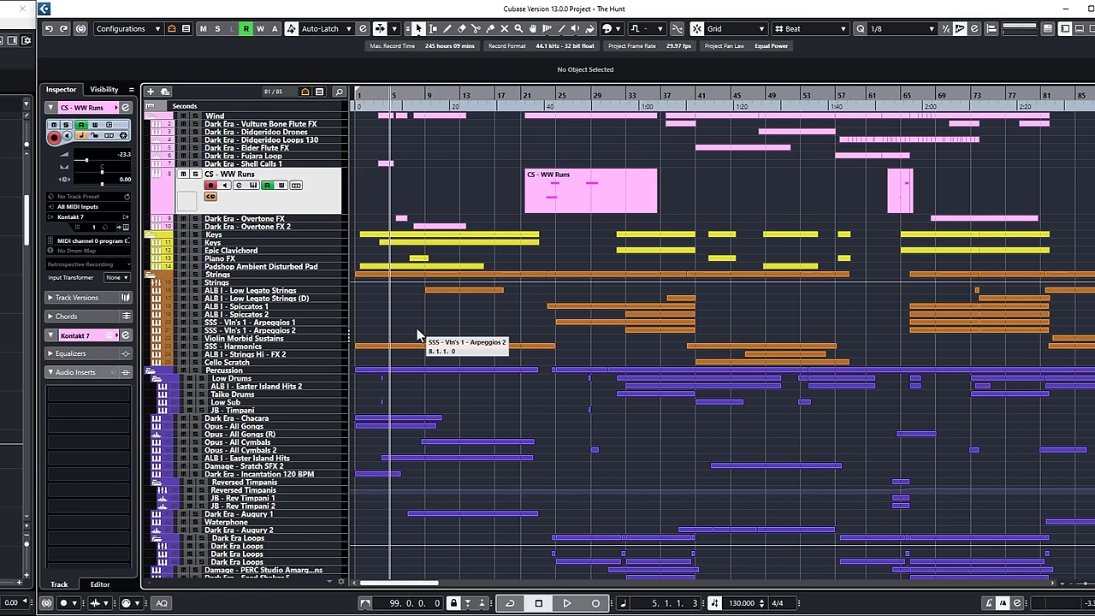
key("shift+b")
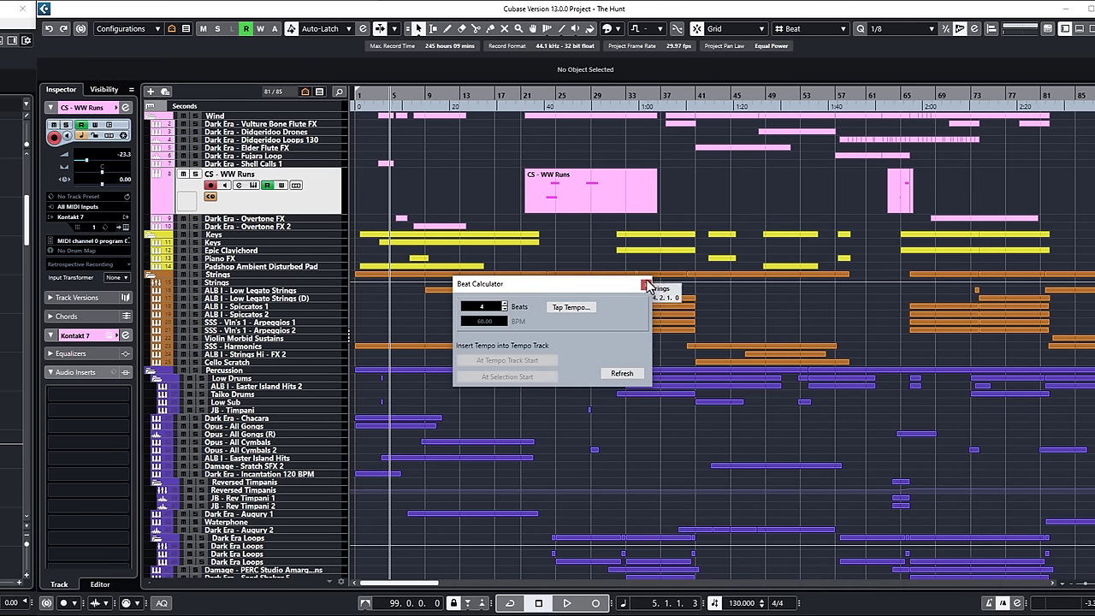
left_click(7, 494)
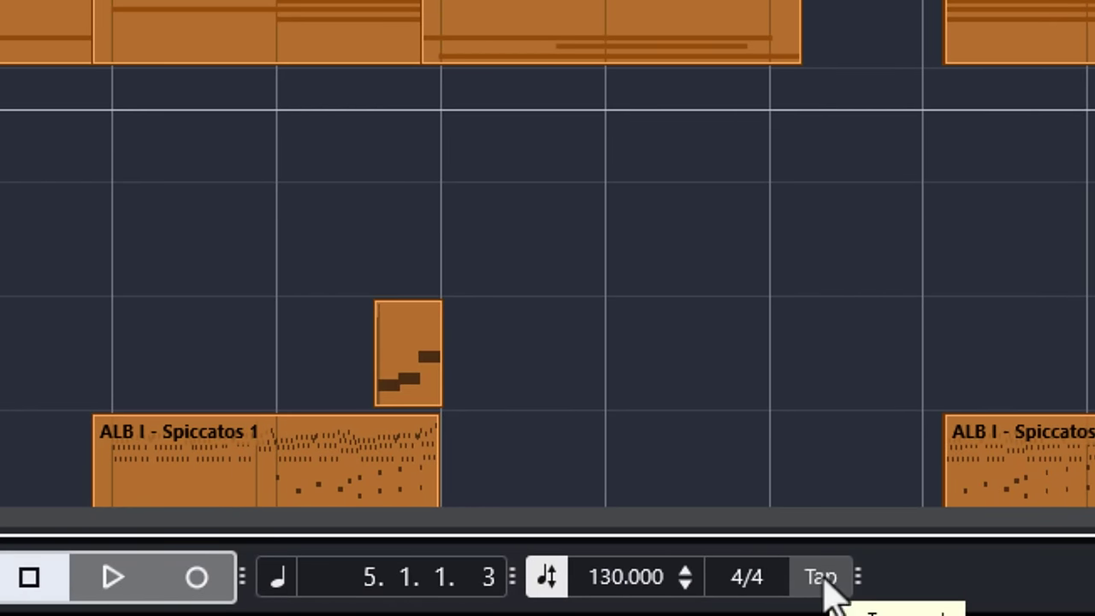
Tap in a new project tempo of 113.750 BPM with Tap Tempo at the cursor position, bar 5.
left_click(828, 587)
left_click(826, 586)
left_click(825, 585)
left_click(823, 576)
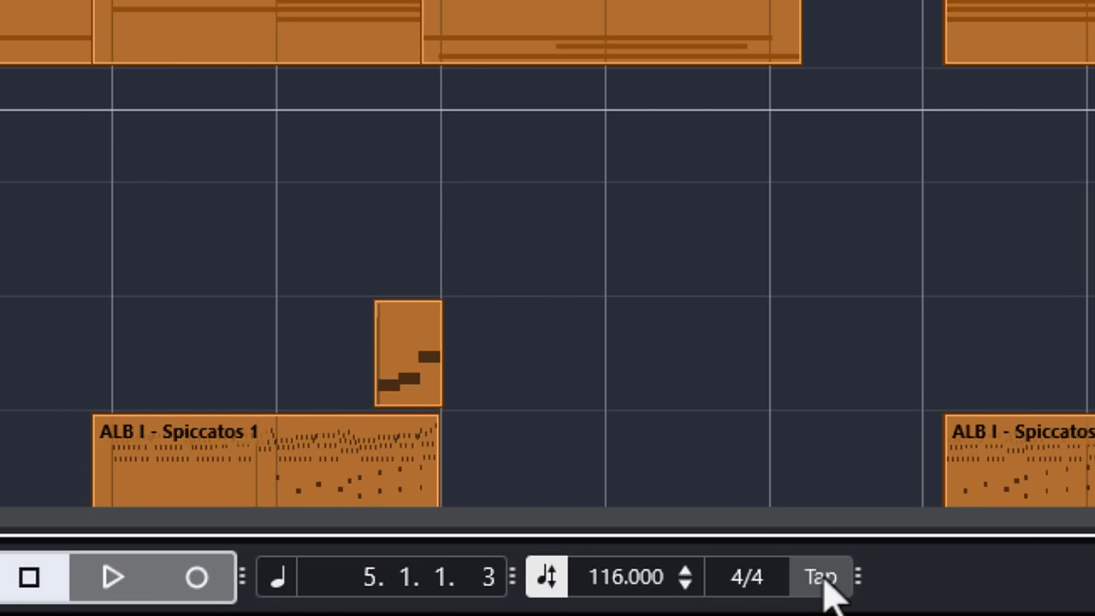
left_click(823, 587)
left_click(824, 587)
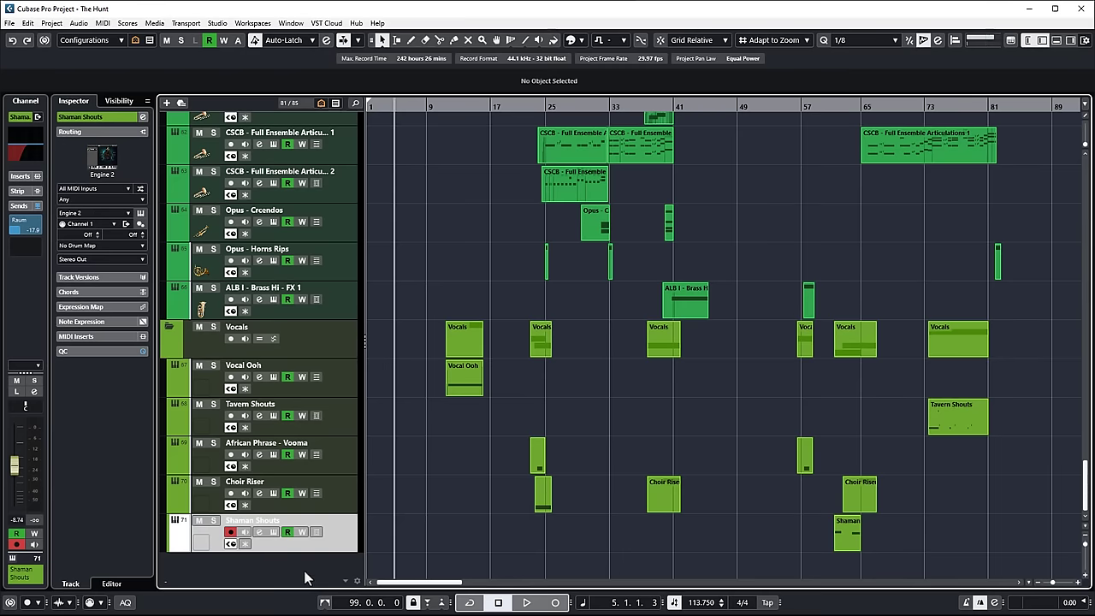
Make the hidden Tempo track visible above the Wind folder and enlarge its height.
right_click(305, 572)
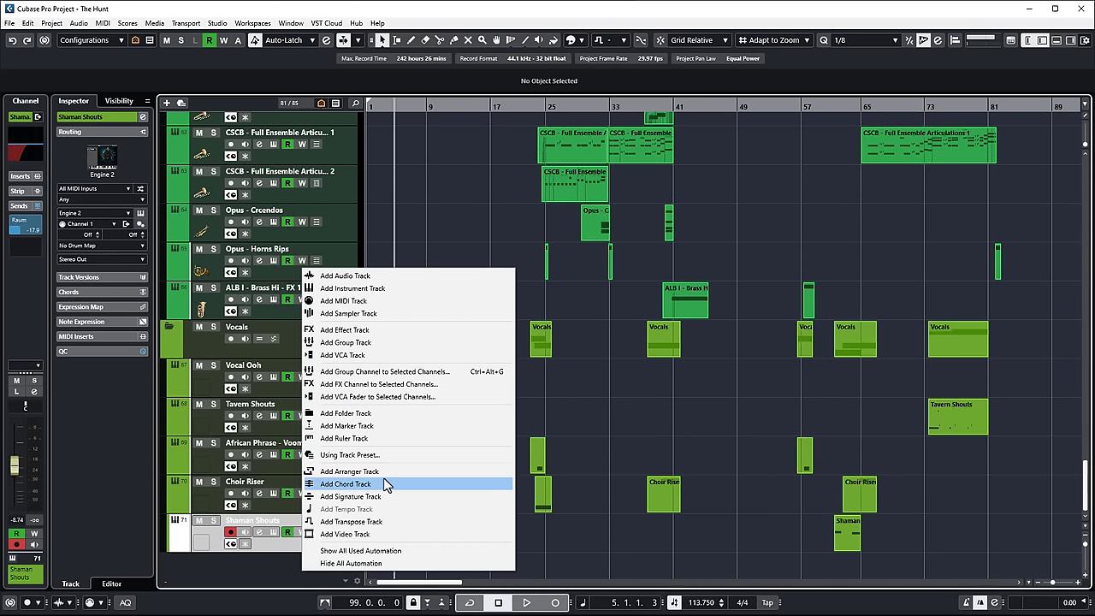
left_click(403, 214)
scroll(404, 220, "up", 10)
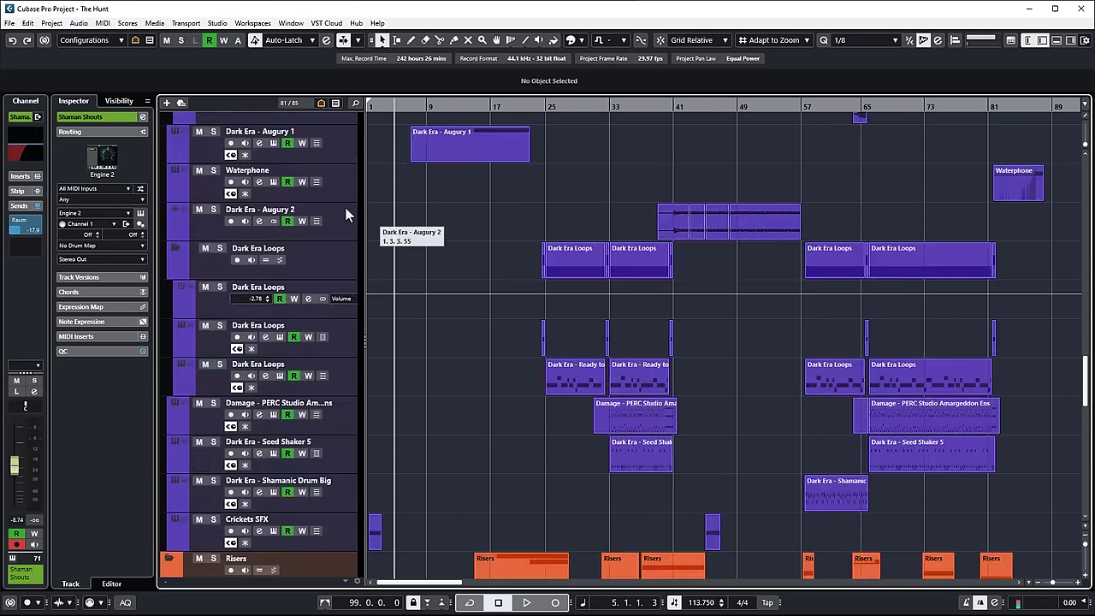
left_click(119, 101)
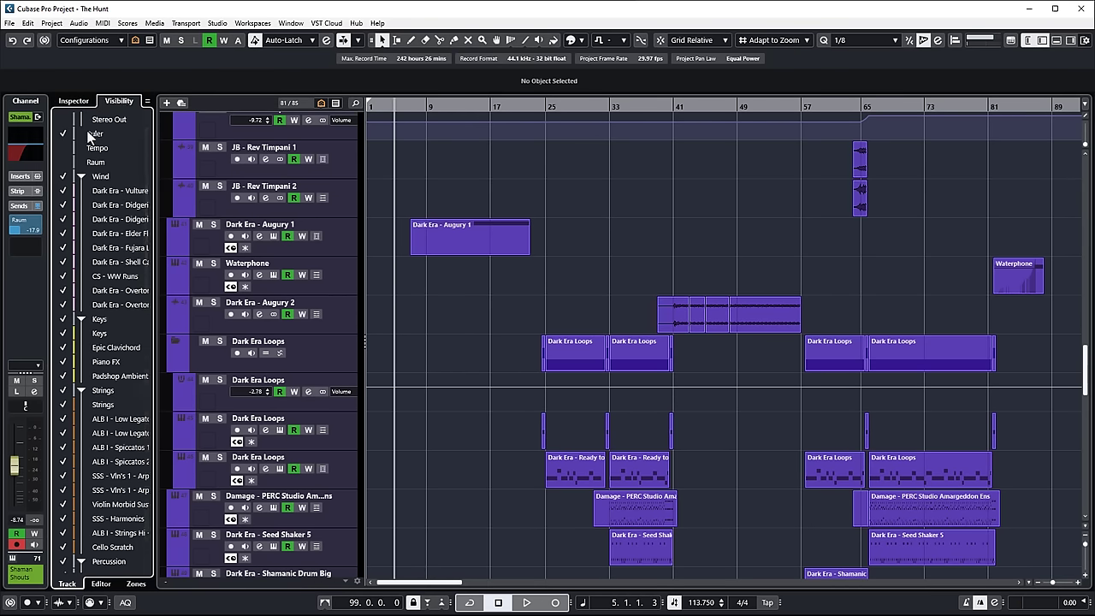
scroll(402, 207, "up", 15)
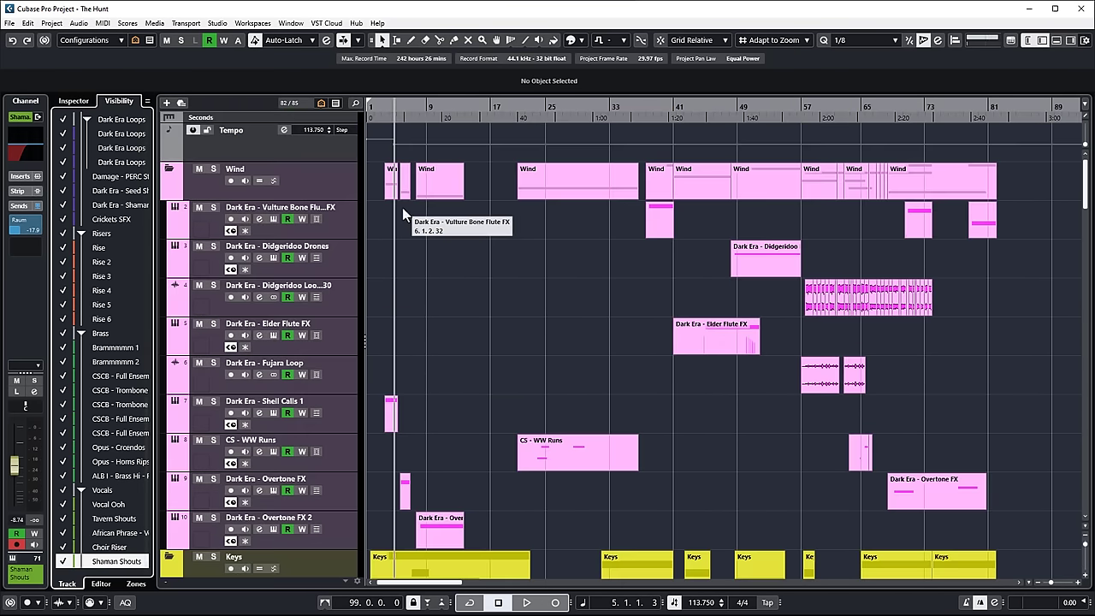
left_click(536, 109)
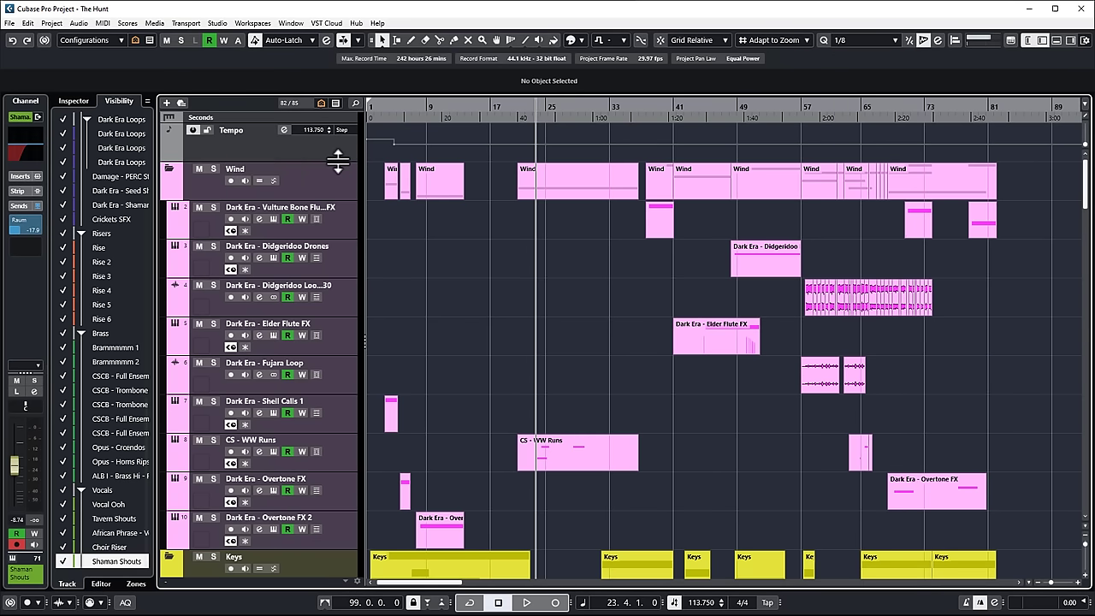
left_click_drag(336, 163, 331, 249)
Place the project cursor at about bar 23 and tap in a tempo change of 135 BPM there.
left_click_drag(532, 111, 523, 125)
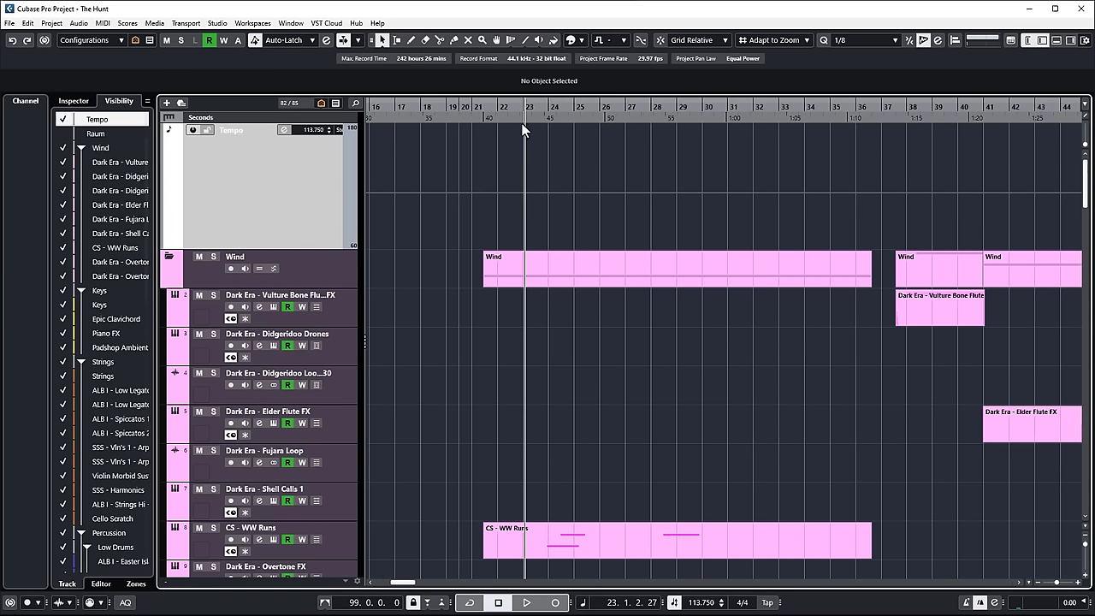
left_click(771, 606)
left_click(770, 606)
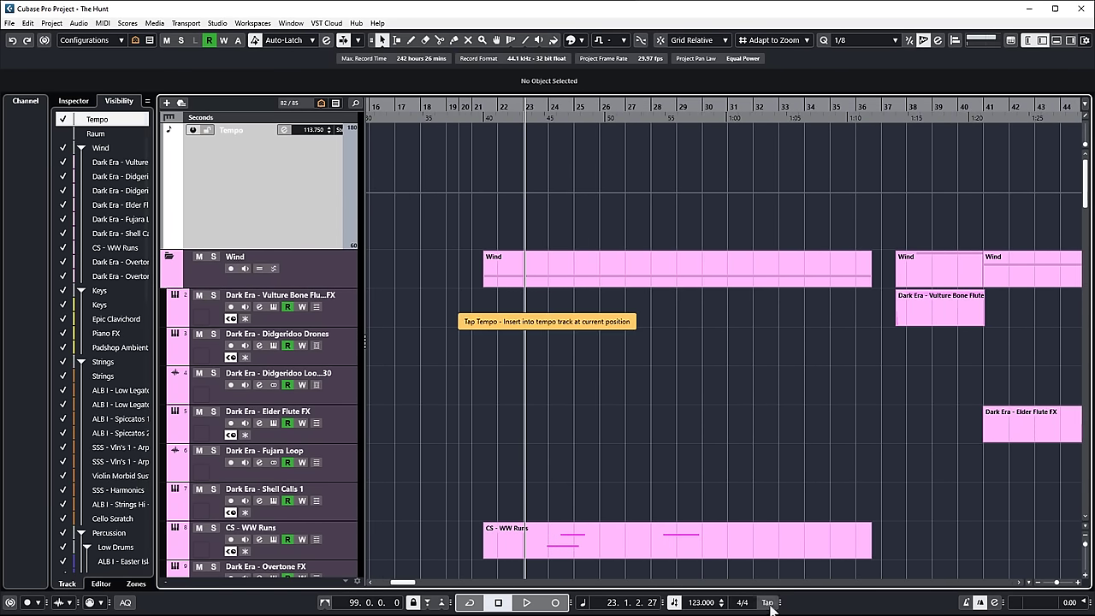
left_click(771, 606)
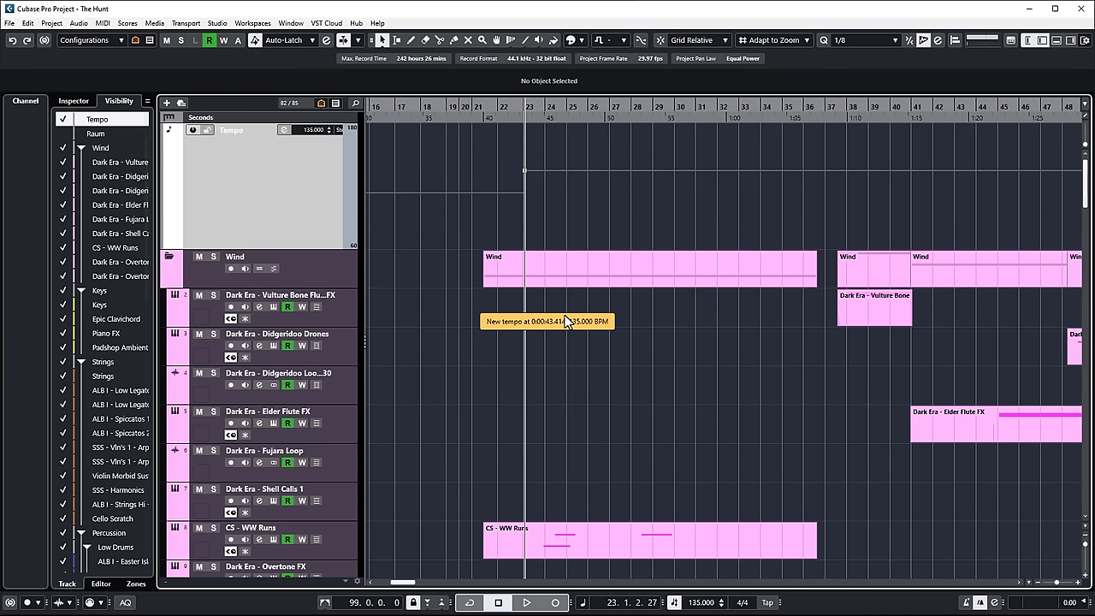
Place the project cursor at about bar 27 and tap another tempo change into the Tempo track.
left_click(625, 110)
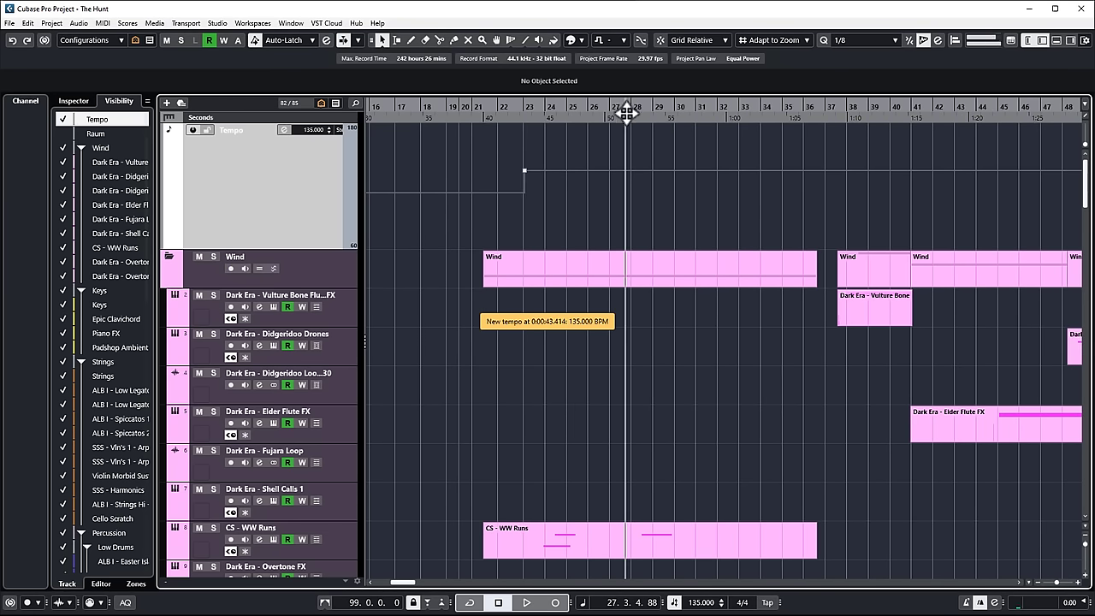
left_click(768, 603)
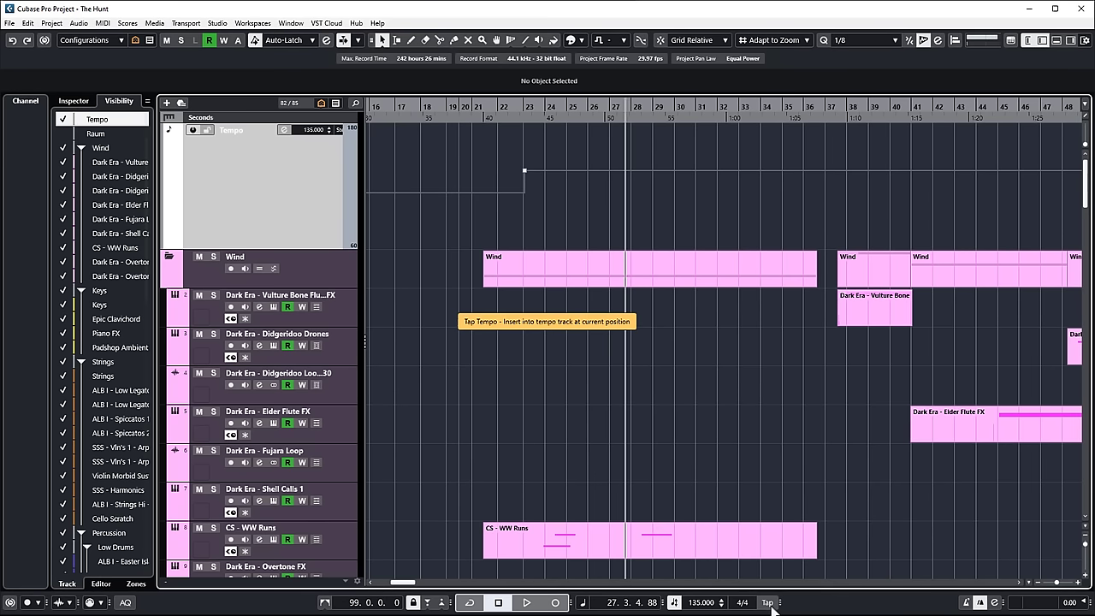
left_click(768, 603)
left_click(769, 603)
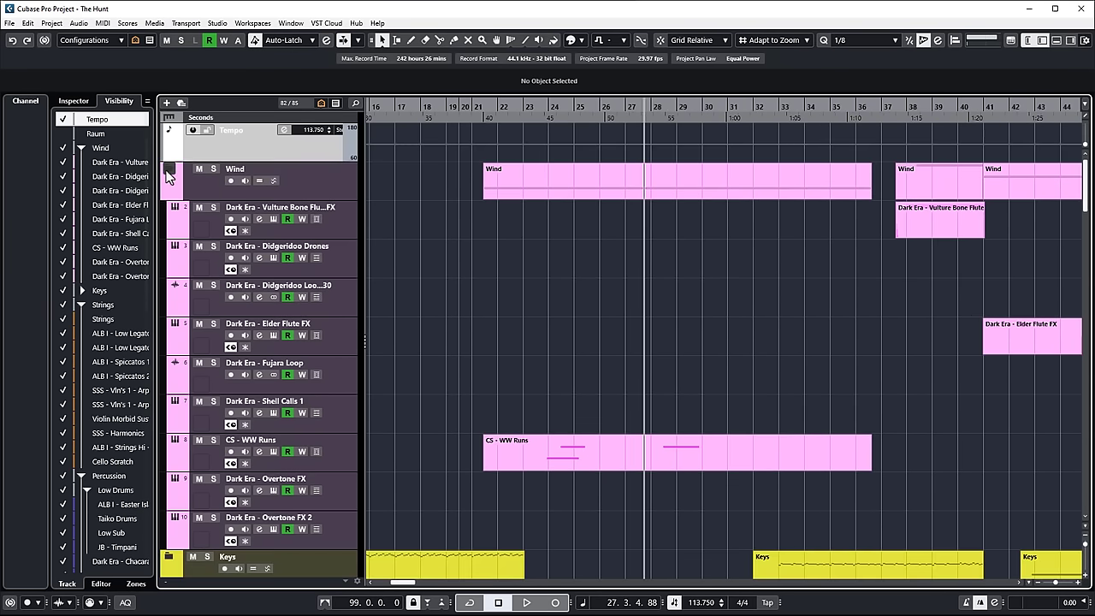
Collapse the Wind, Strings, Percussion, Risers, Brass and Vocals folder tracks.
left_click(167, 170)
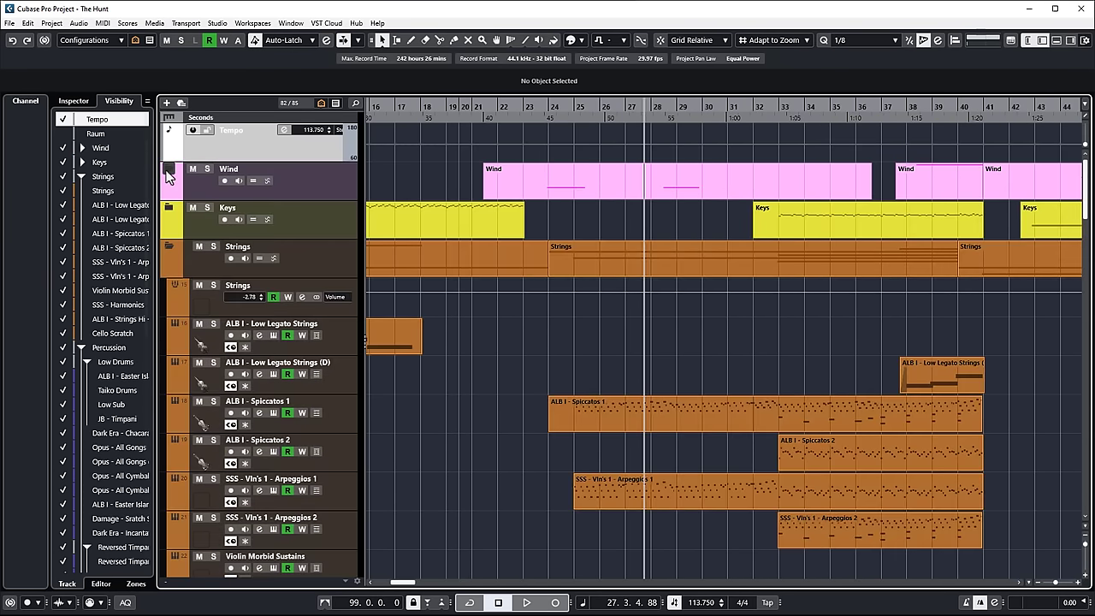
left_click(169, 247)
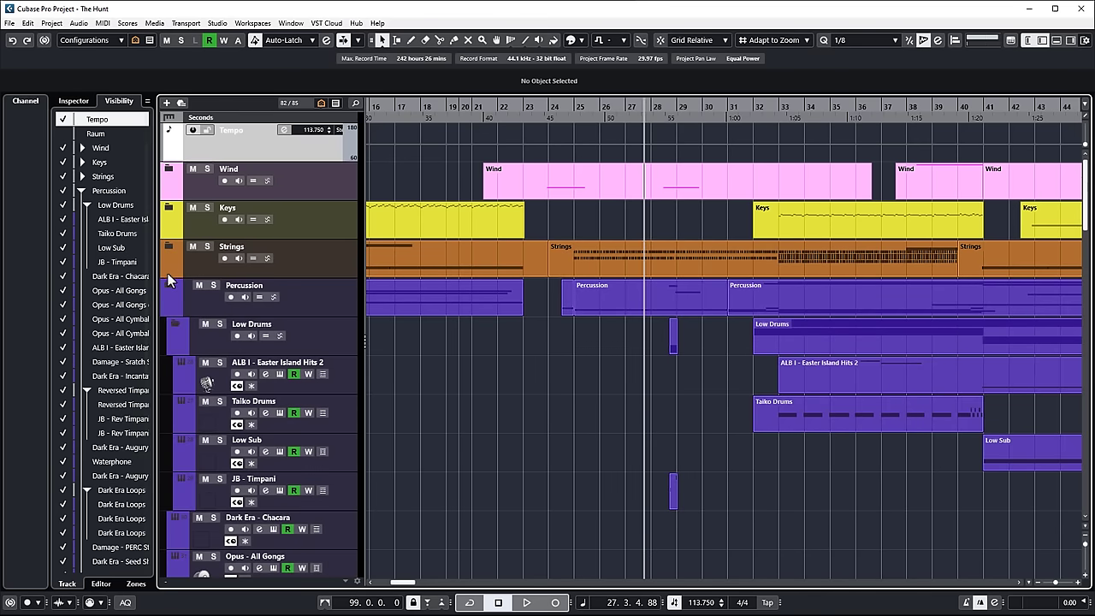
left_click(169, 279)
left_click(170, 330)
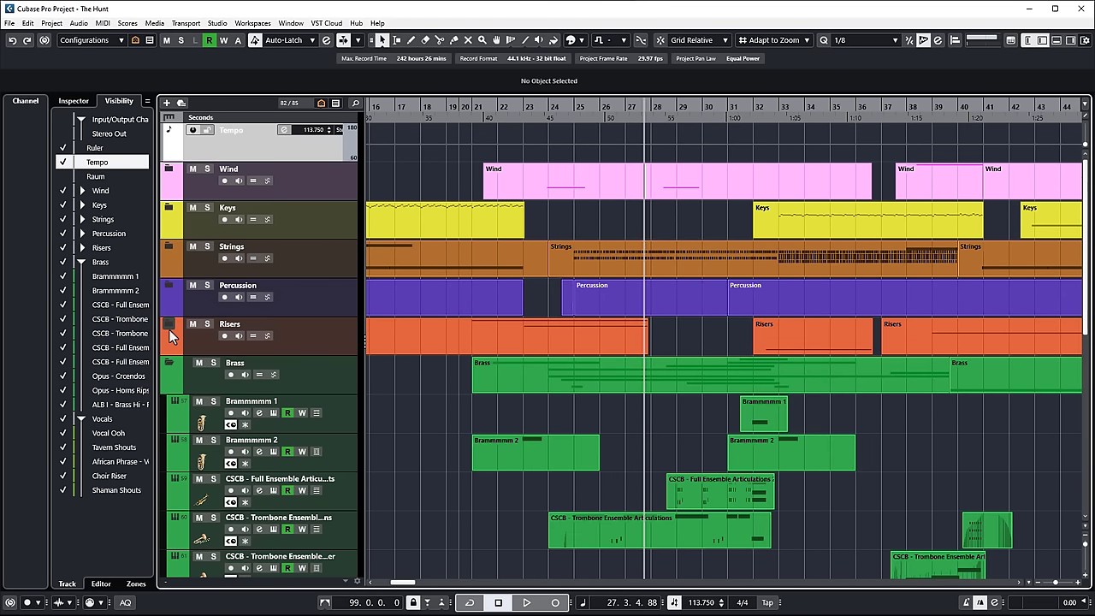
left_click(169, 366)
left_click(168, 401)
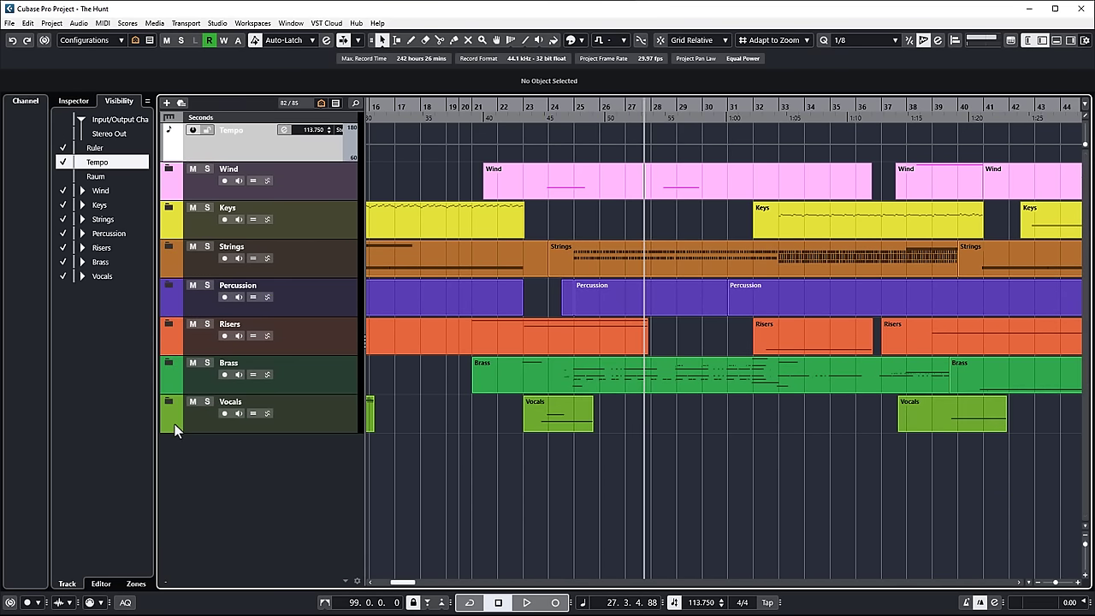
Add a Video track with the Gameplay video and its audio track below the Vocals folder.
right_click(259, 464)
left_click(441, 497)
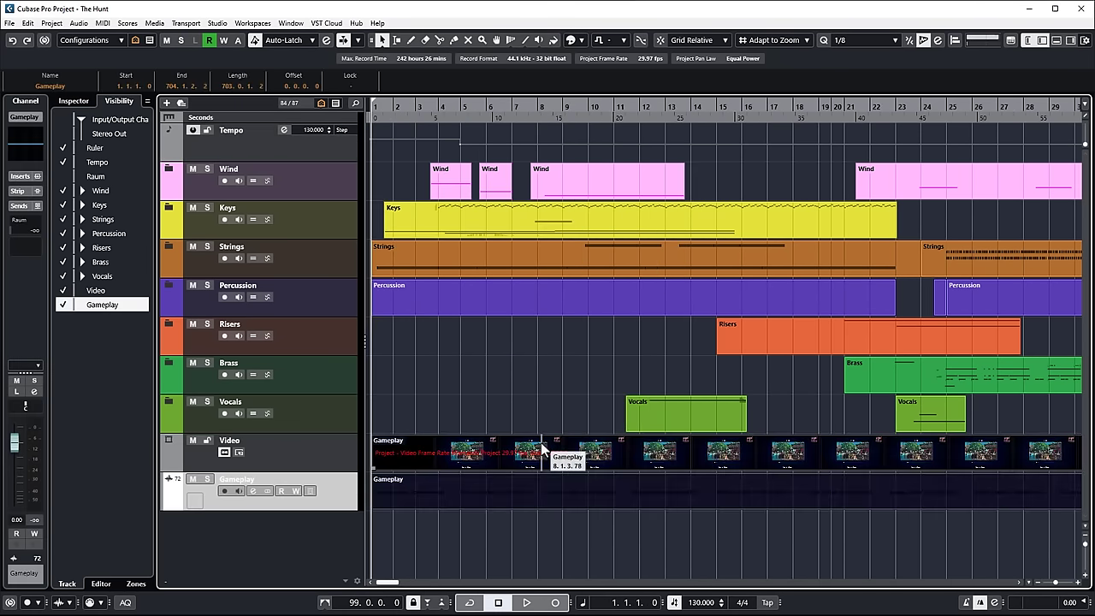
Create three new versions of the Video track, expanding its Track Versions section to add the last two.
left_click(326, 450)
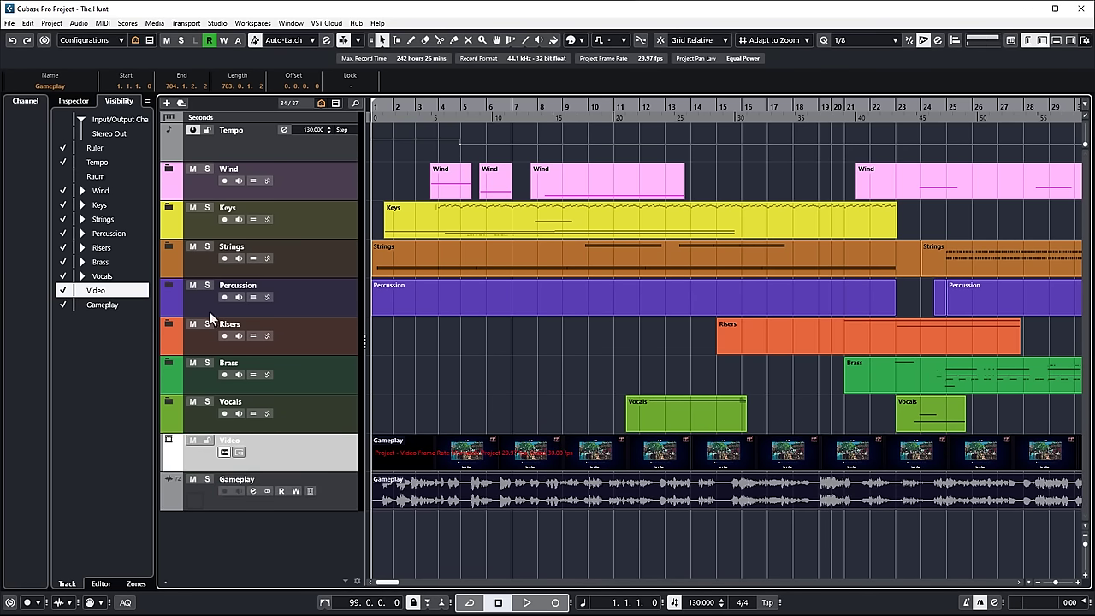
left_click(342, 441)
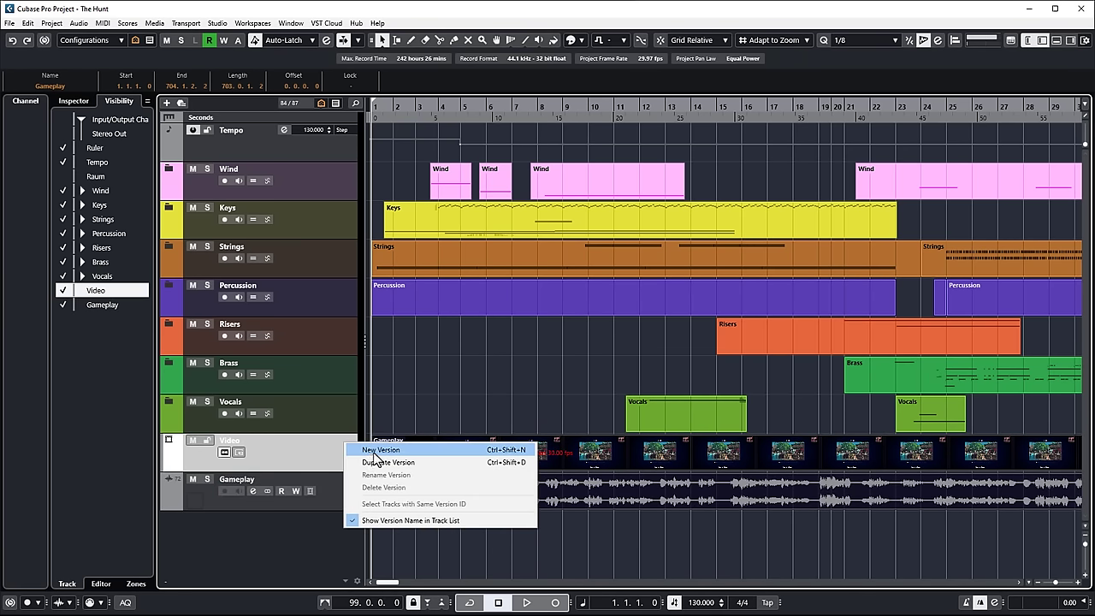
left_click(376, 450)
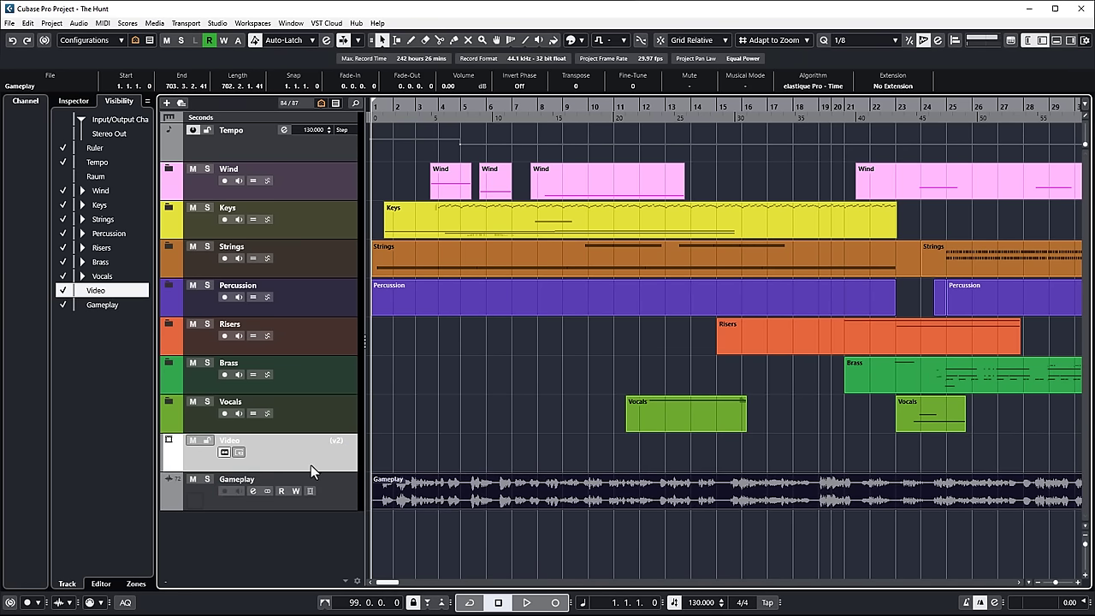
left_click(74, 102)
left_click(96, 133)
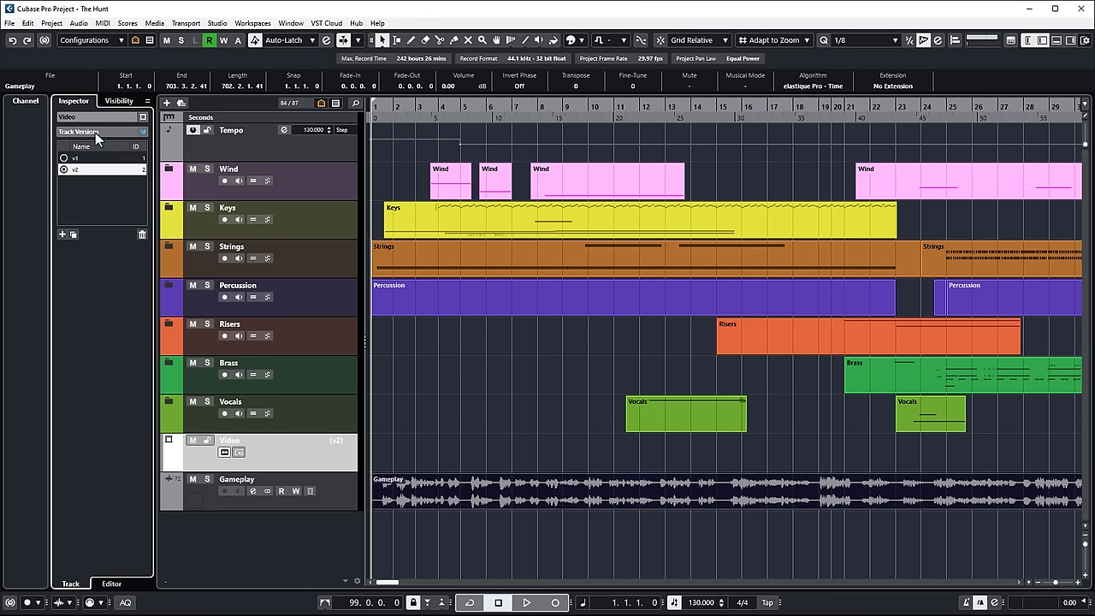
left_click(65, 235)
left_click(65, 236)
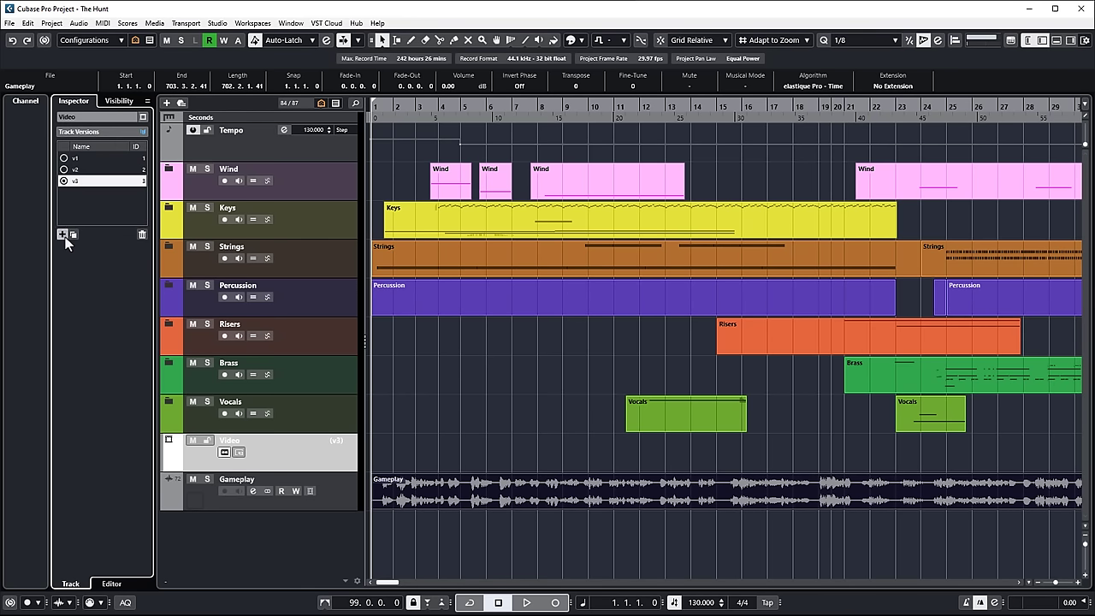
Delete the three added versions of the Video track, keeping only v1.
left_click(142, 234)
left_click(142, 234)
left_click(142, 235)
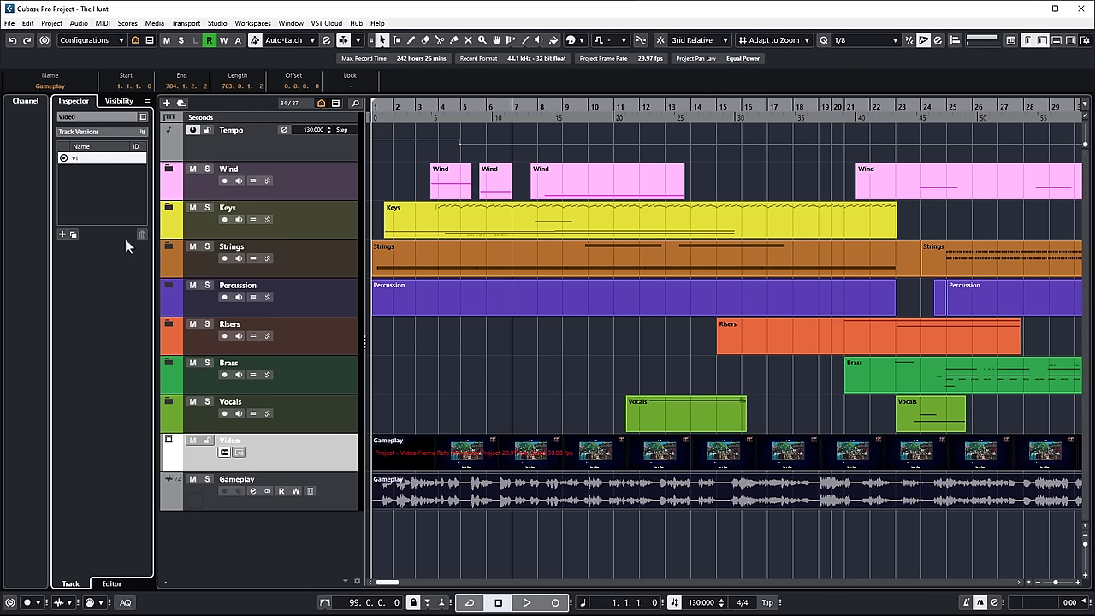
Duplicate version v1 of the Video track and show the version choices in the track list.
left_click(73, 235)
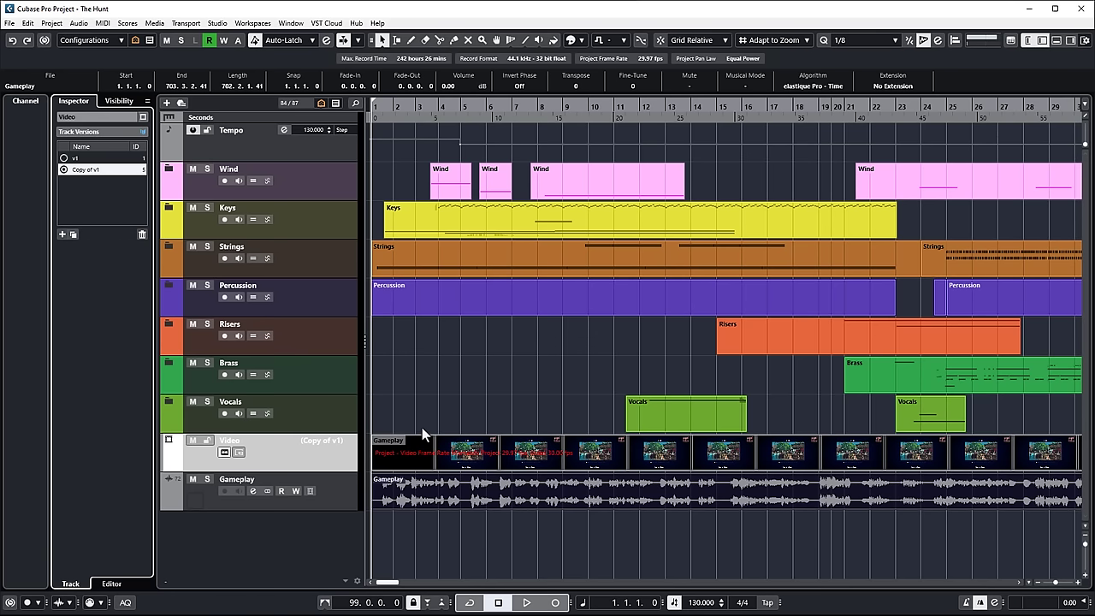
left_click(688, 478)
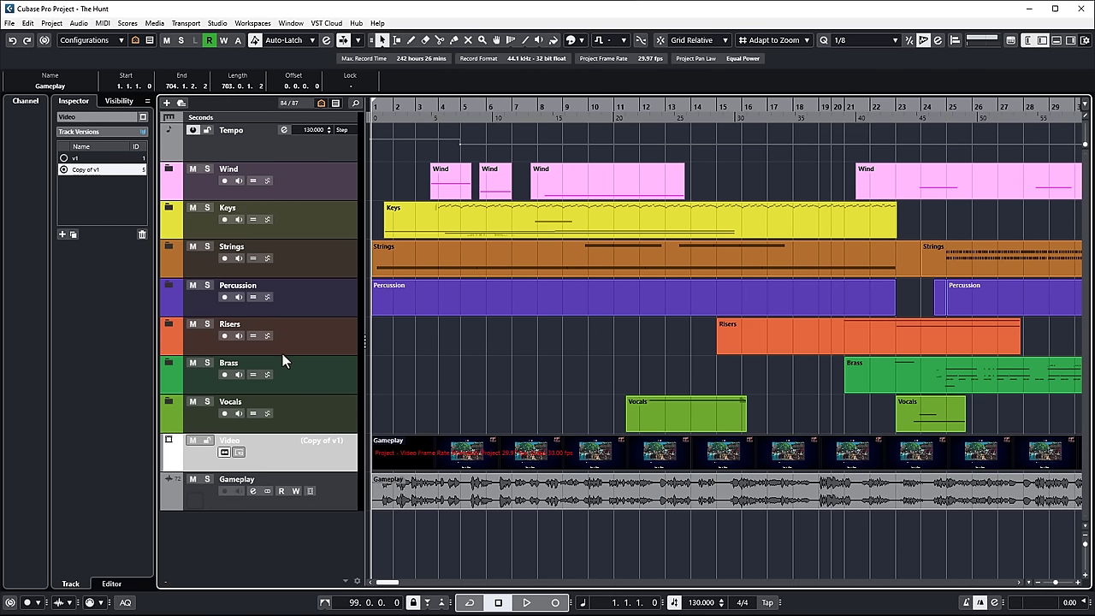
left_click(329, 440)
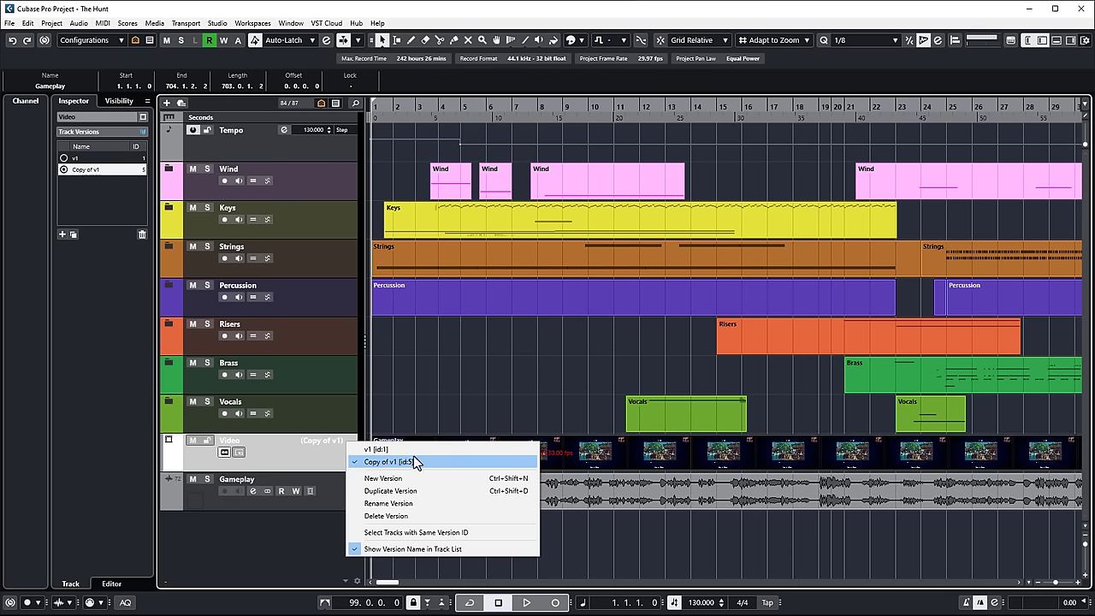
left_click(502, 378)
scroll(502, 378, "down", 10)
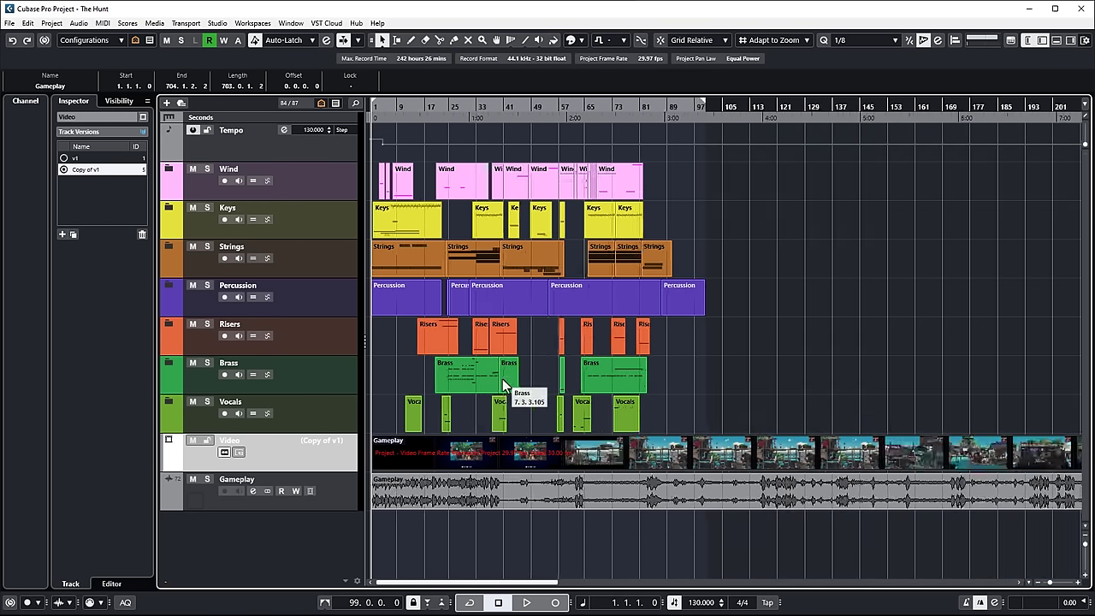
Remove the Video track and its Gameplay audio track, and start adding an audio track below the Vocals folder.
left_click(337, 505)
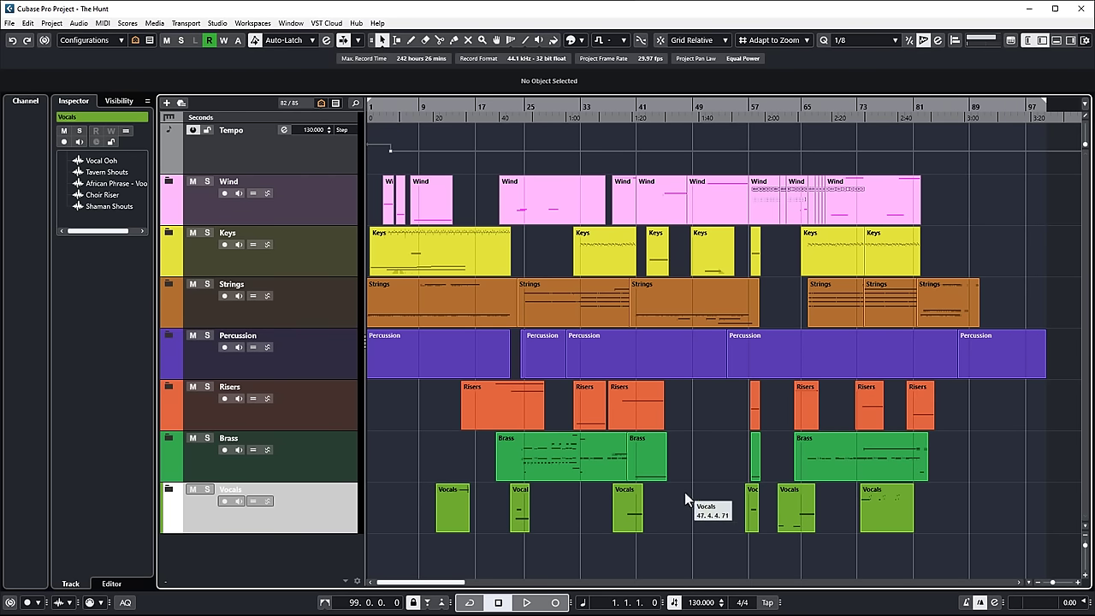
right_click(285, 554)
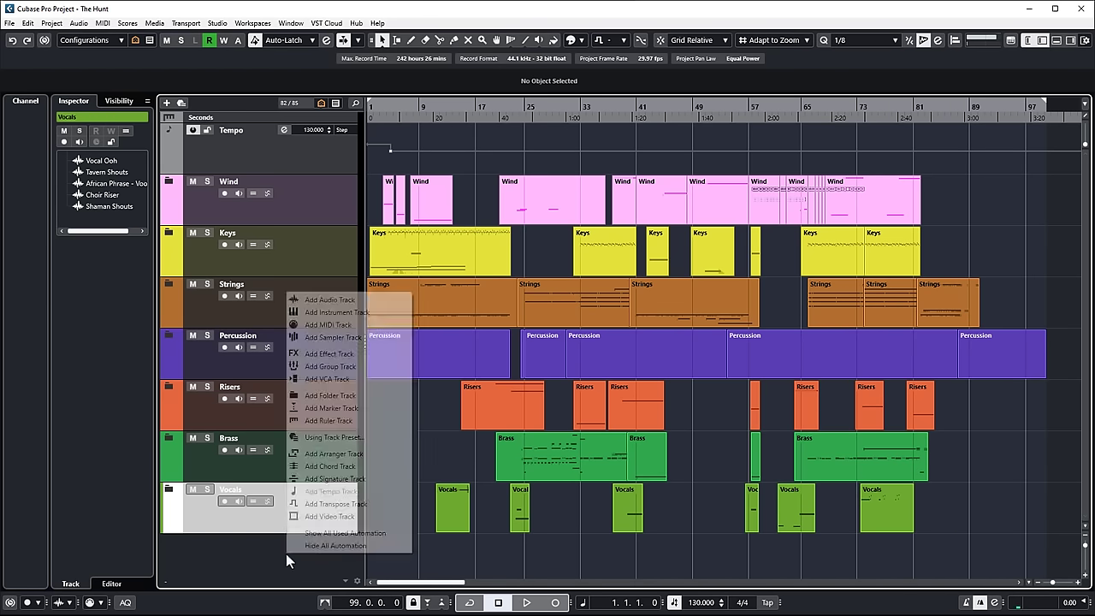
left_click(370, 307)
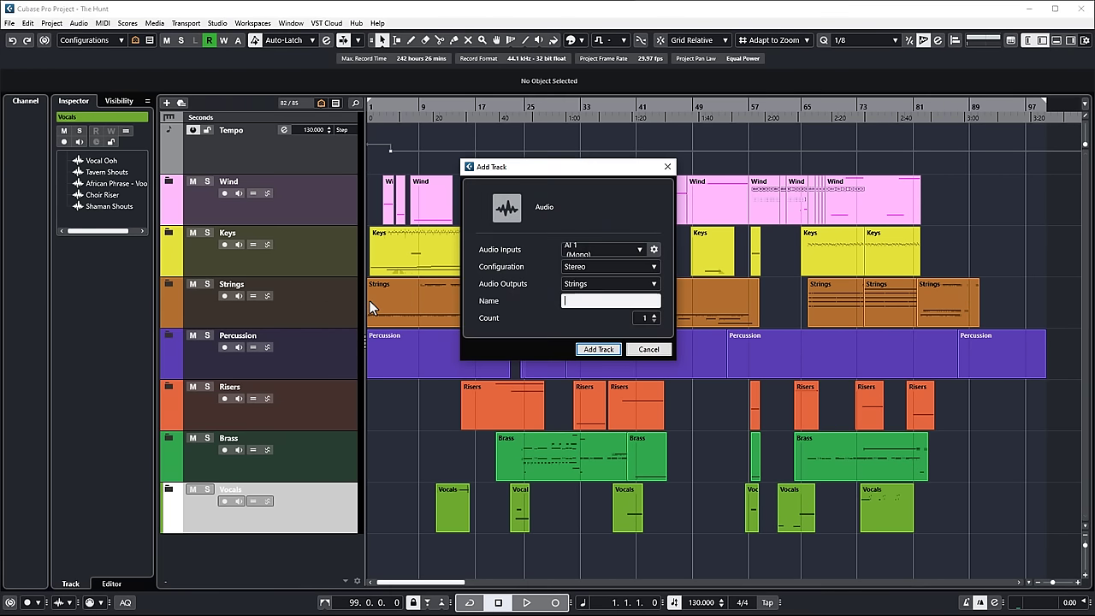
Examine the hardware inputs and the group, FX and track instrument buses offered as audio input for the new track.
left_click(604, 250)
left_click(579, 302)
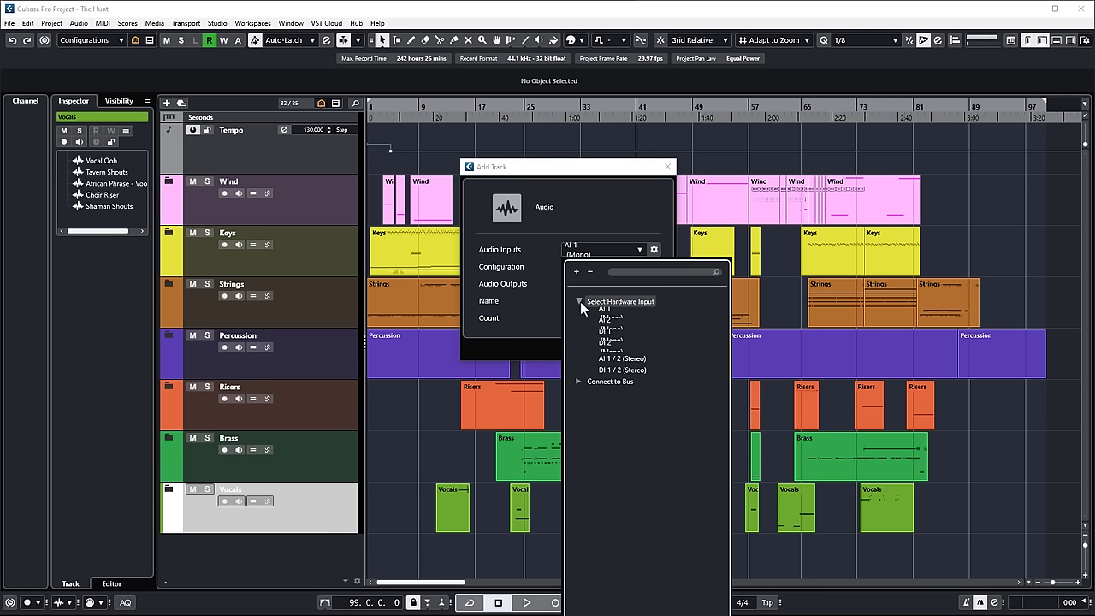
left_click(579, 301)
left_click(579, 312)
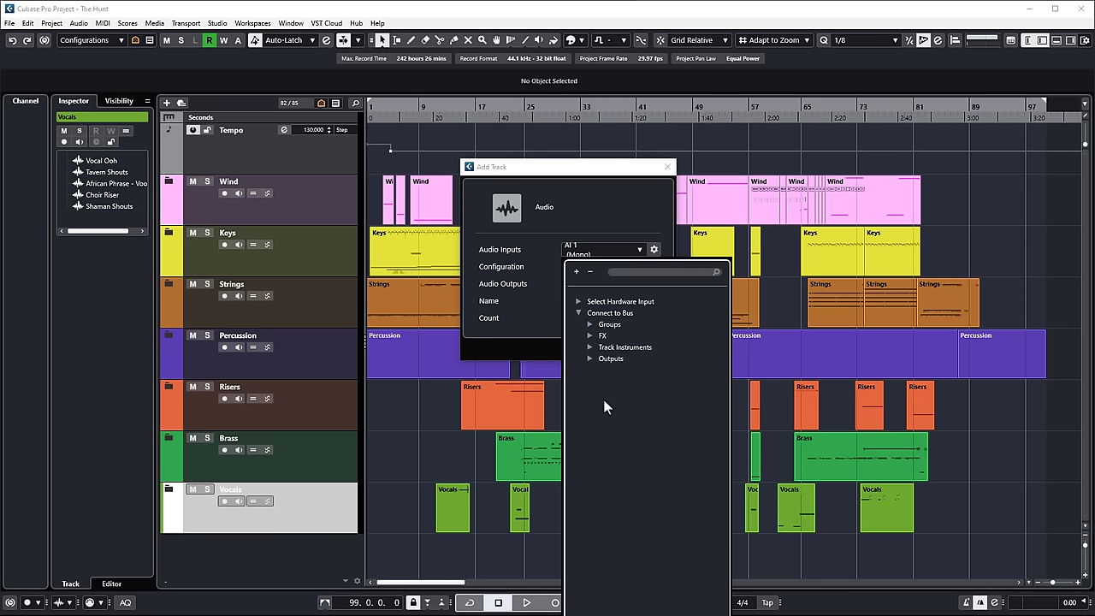
left_click(590, 324)
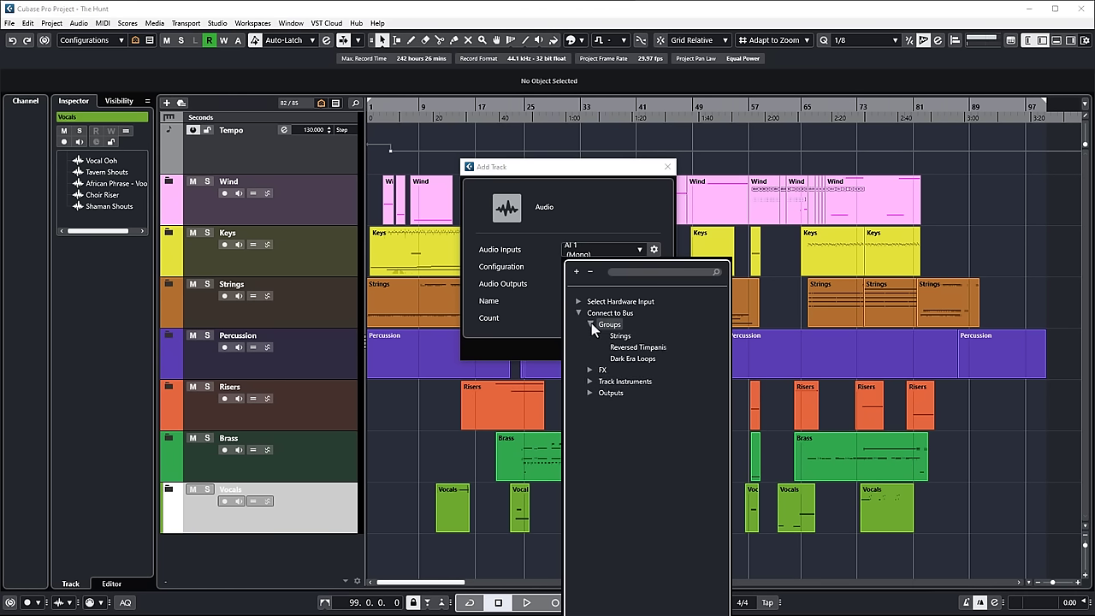
left_click(590, 369)
left_click(590, 392)
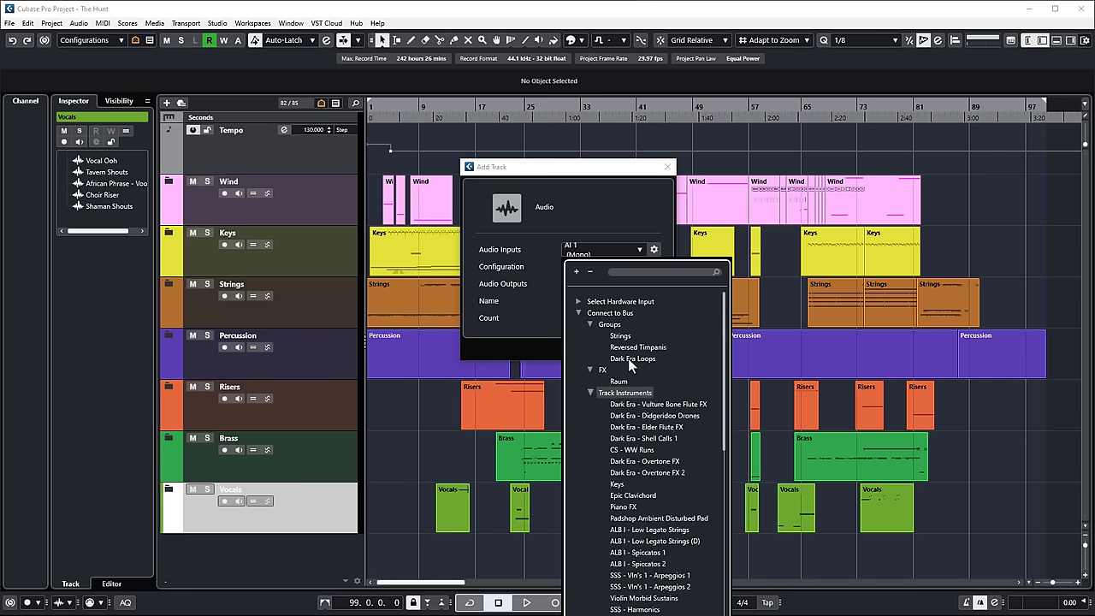
scroll(642, 363, "down", 5)
scroll(642, 363, "up", 5)
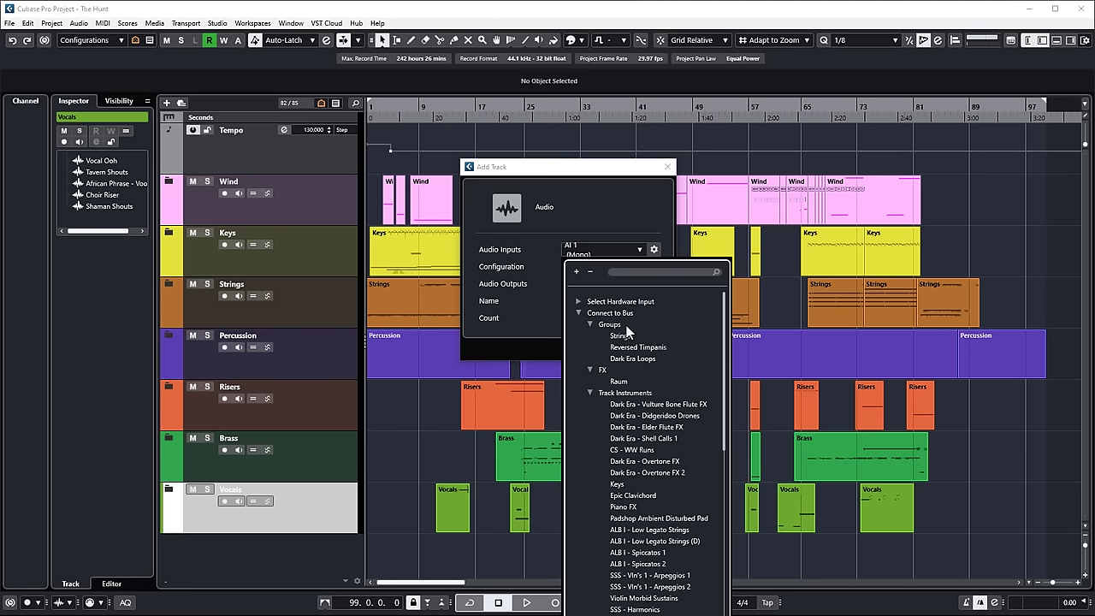
left_click(622, 335)
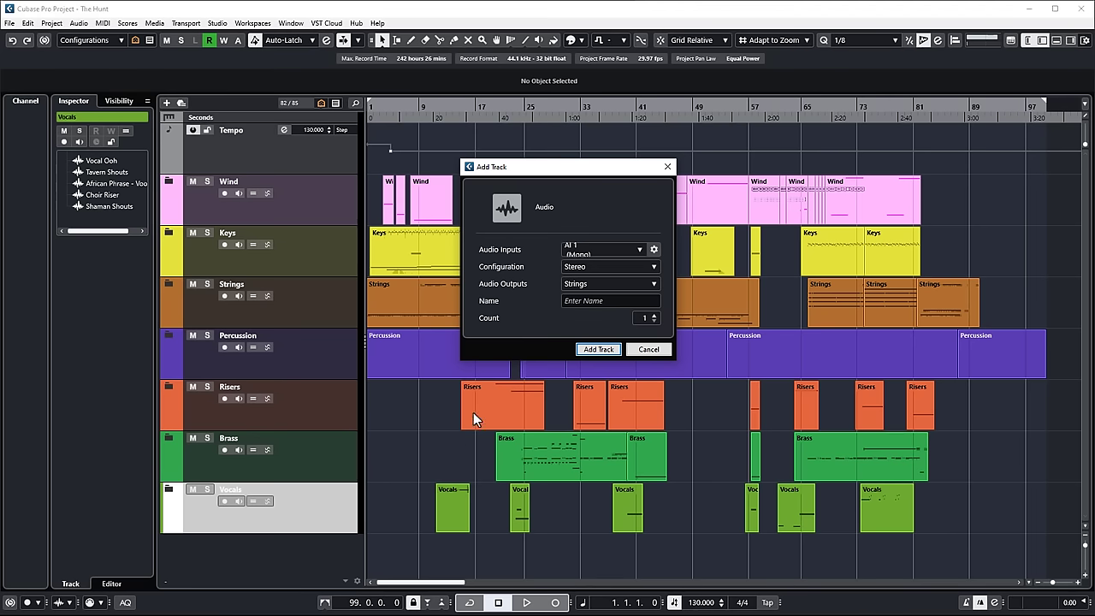
Add the stereo audio track with Strings as its output and review the available input buses in its routing.
left_click(599, 350)
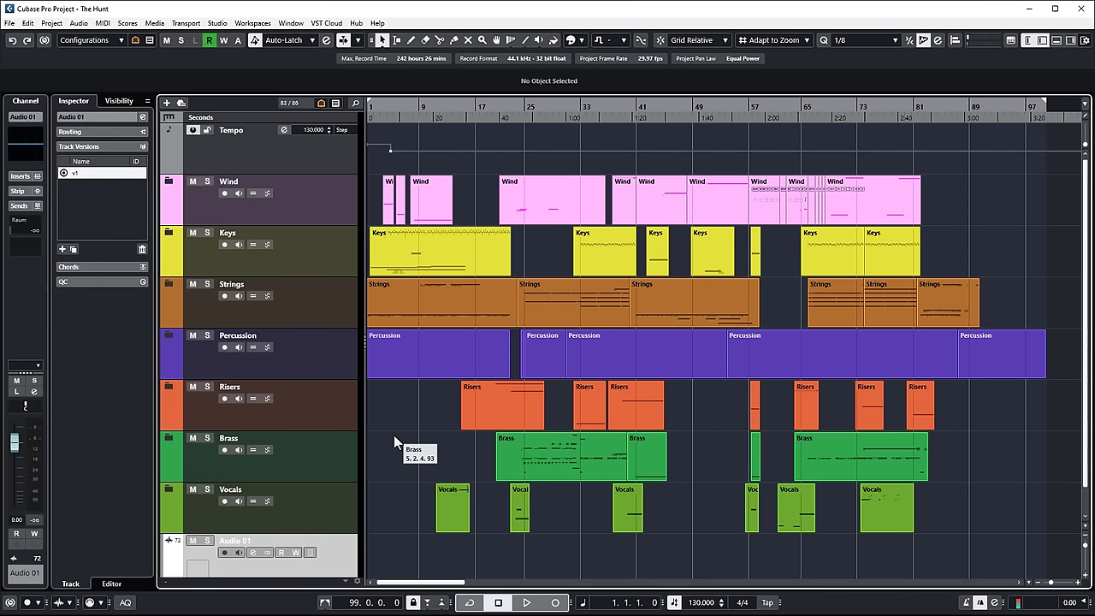
scroll(343, 496, "down", 1)
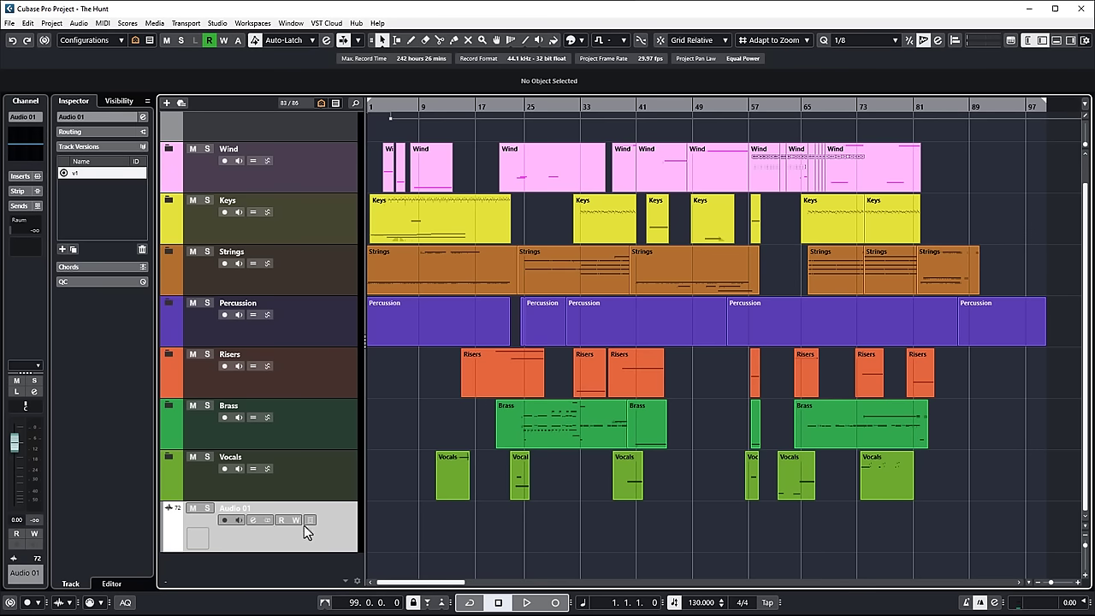
left_click(64, 128)
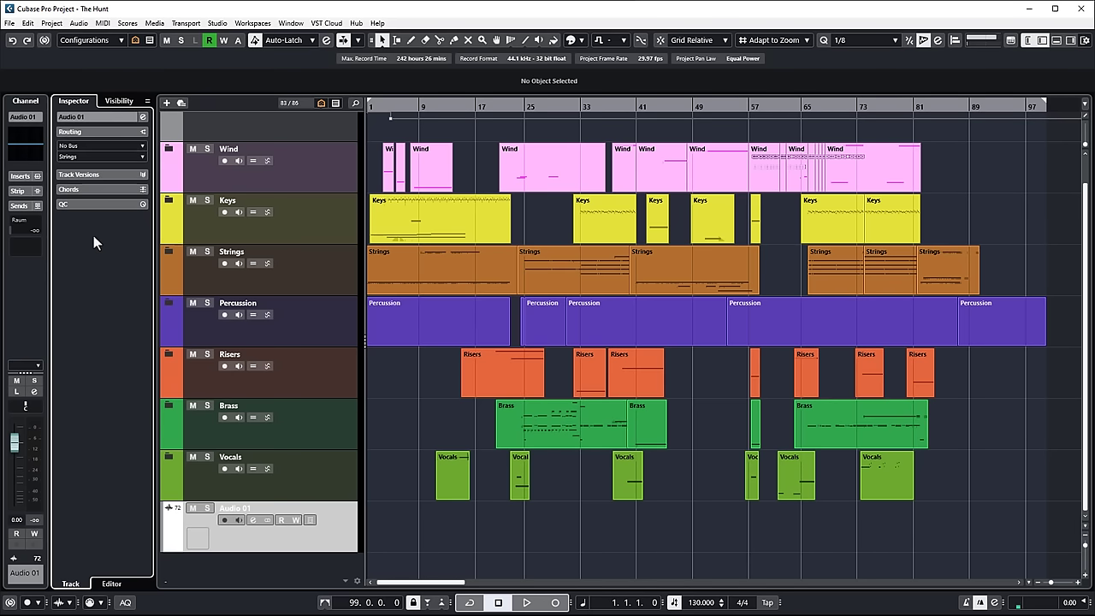
left_click(92, 148)
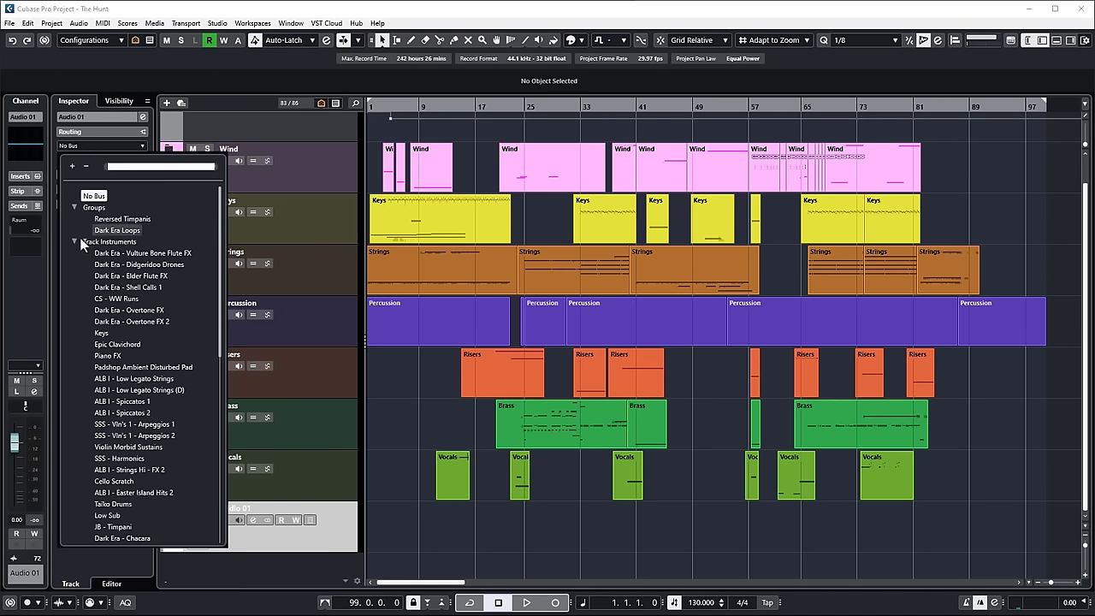
left_click(294, 567)
Add an instrument track using the XO instrument, with all MIDI inputs and the Strings output.
right_click(294, 567)
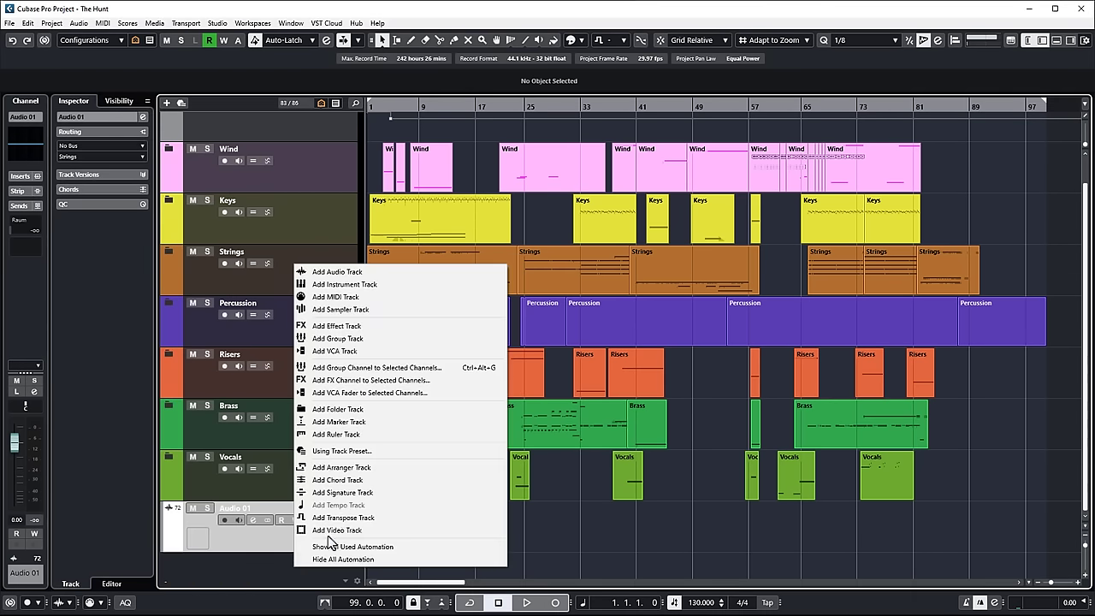
left_click_drag(378, 295, 376, 291)
left_click(376, 285)
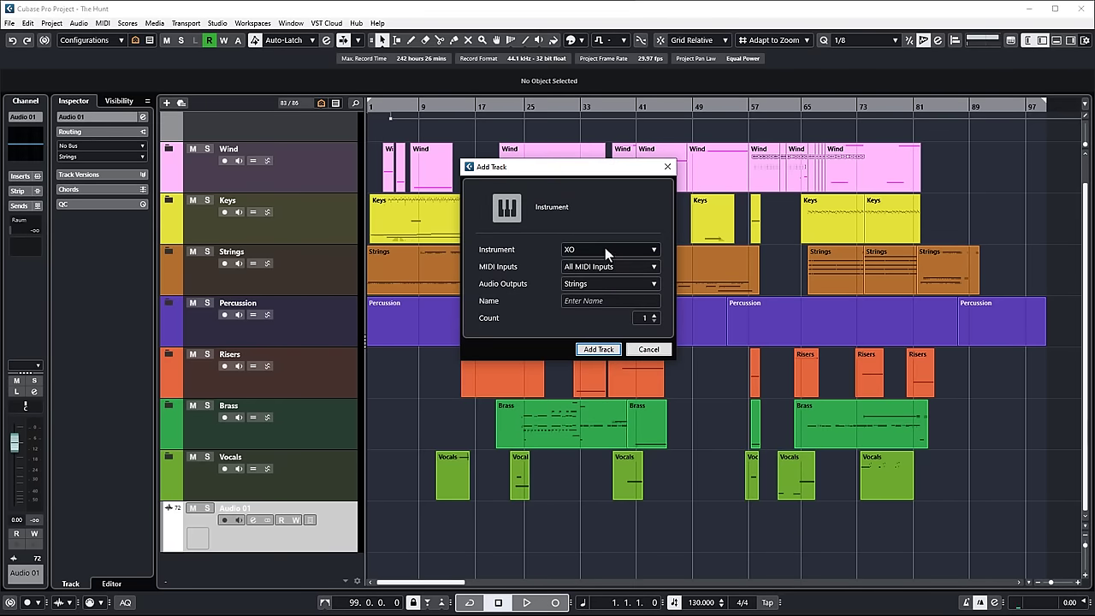
left_click(605, 249)
left_click(606, 251)
key("Return")
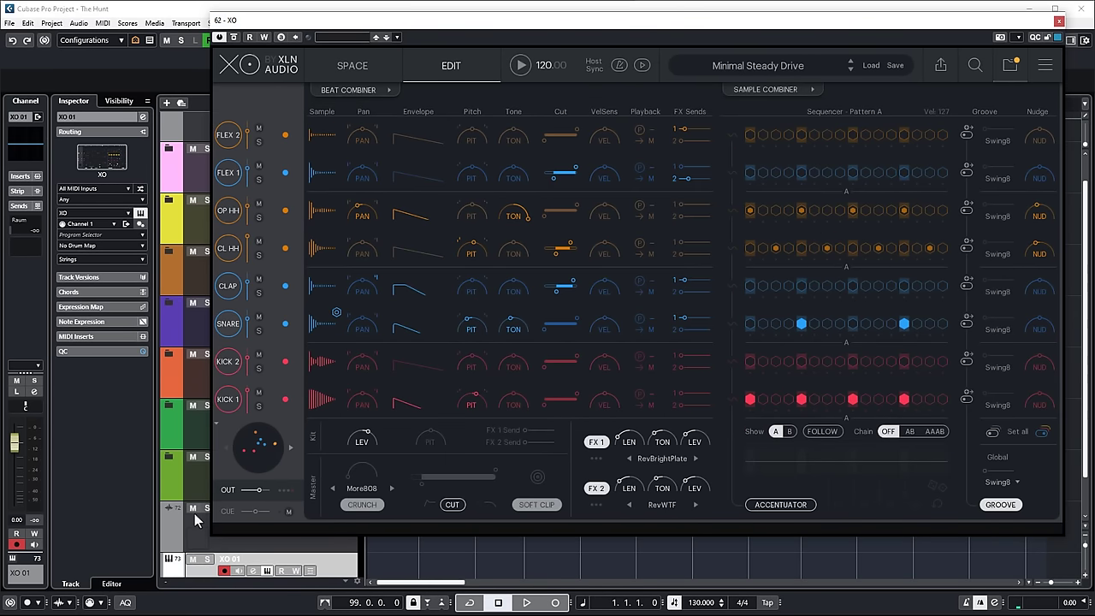
Solo the Audio 01 and XO 01 tracks, disarm recording on XO 01 and move the XO window off the track list.
left_click(206, 509)
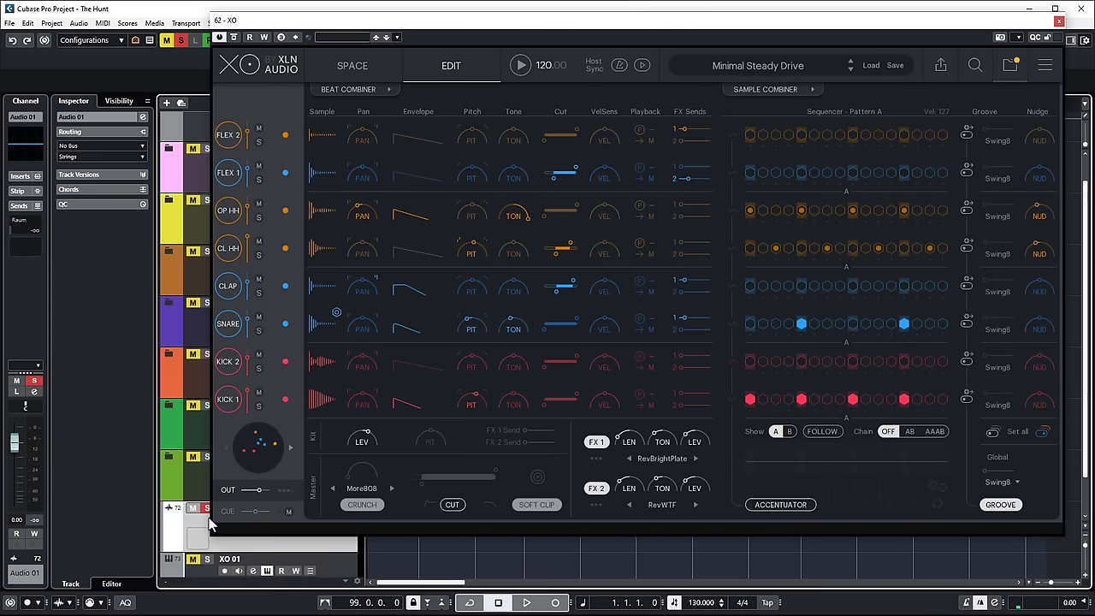
left_click(206, 559)
left_click(224, 571)
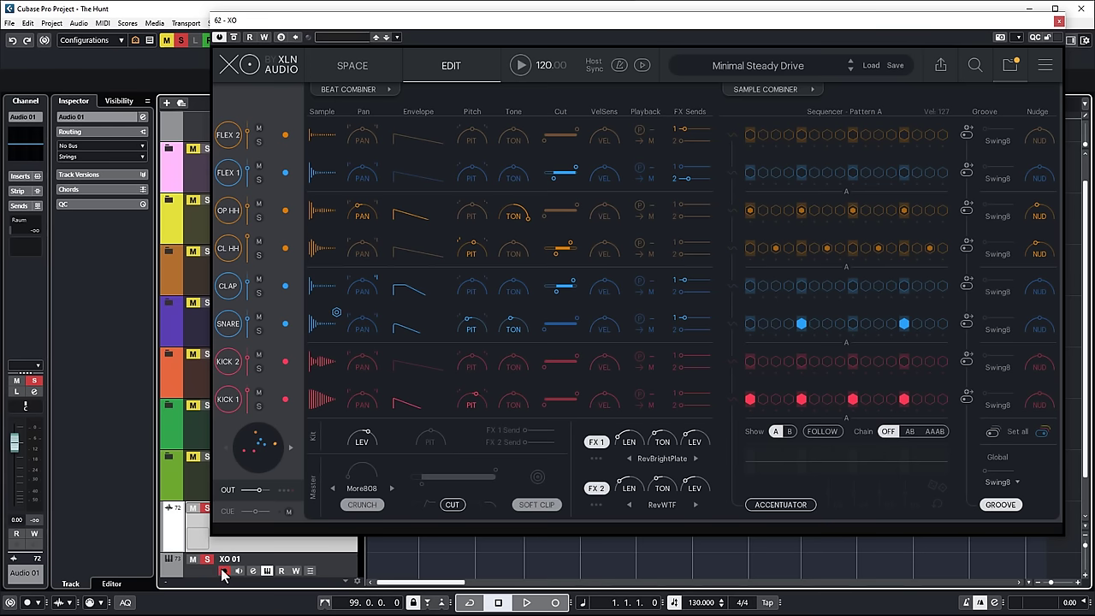
left_click_drag(455, 24, 527, 21)
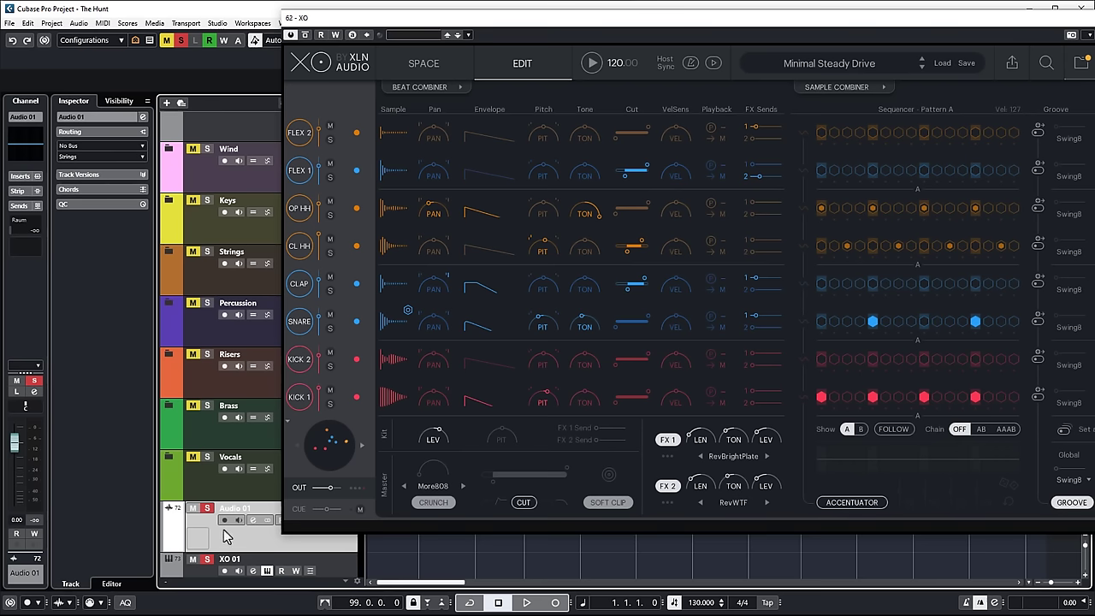
Search the input buses for "xo" and set XO 01 as the audio input of the Audio 01 track.
left_click(135, 145)
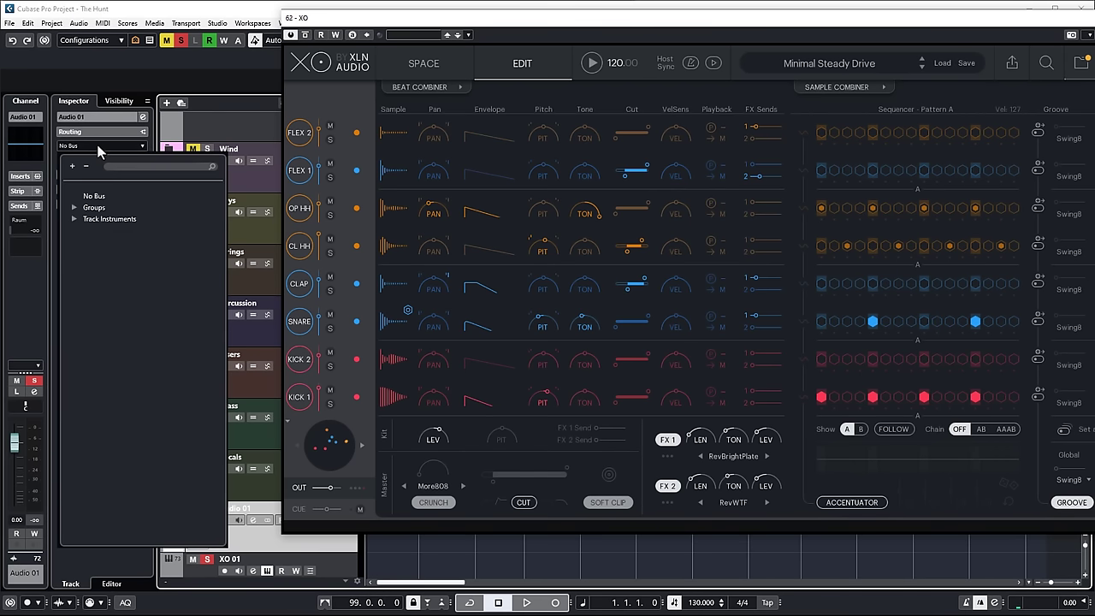
type("xo")
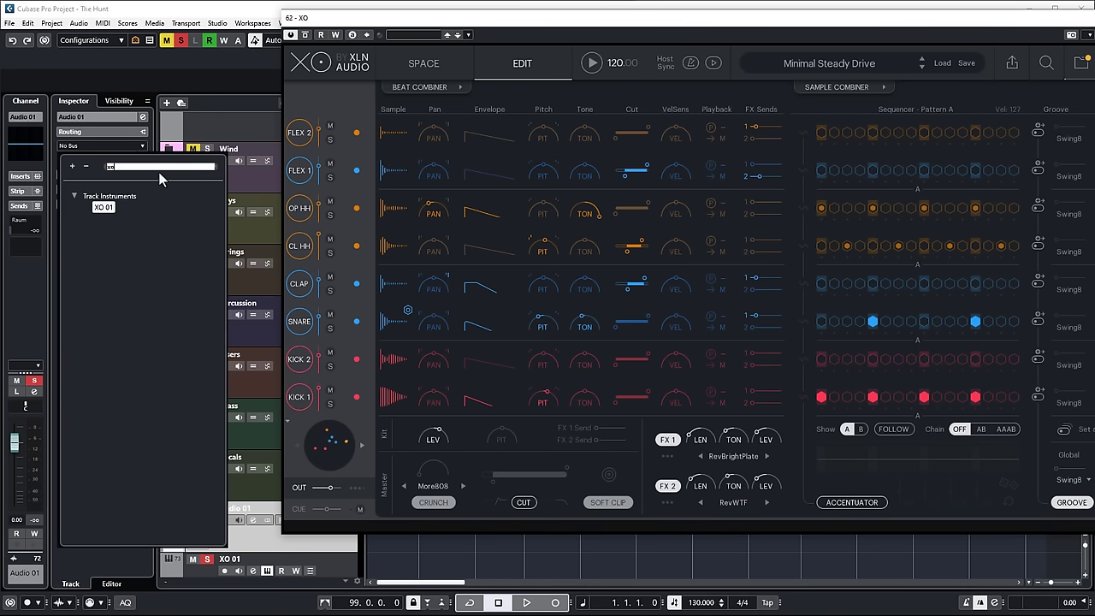
key("Return")
Record XO's beat onto the Audio 01 track from the project start, and stop both the recording and XO's playback.
left_click_drag(456, 106, 317, 105)
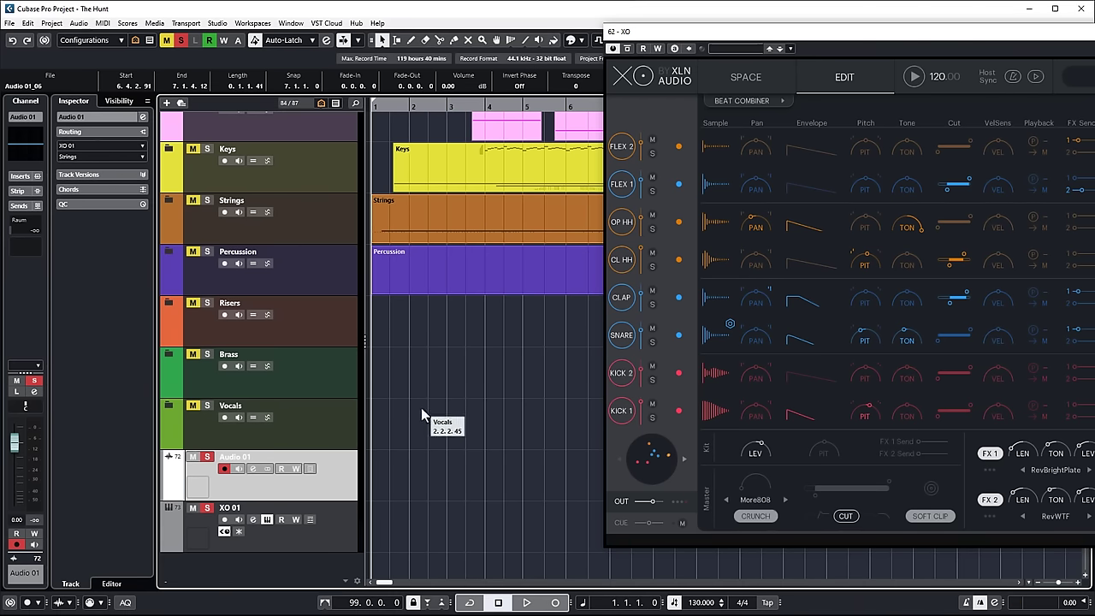
key("KP_Multiply")
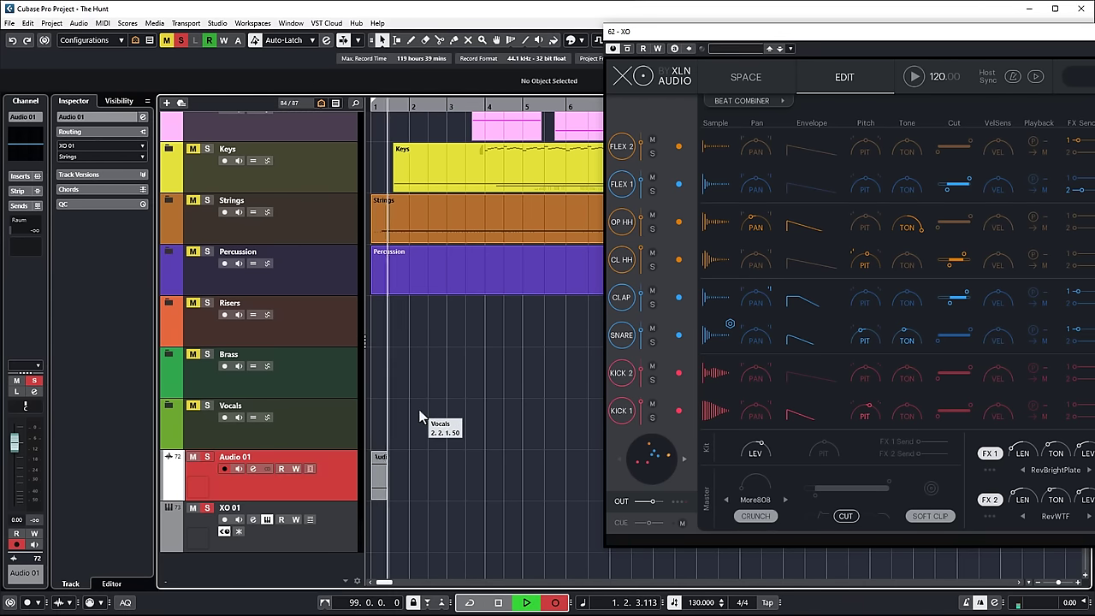
left_click(915, 81)
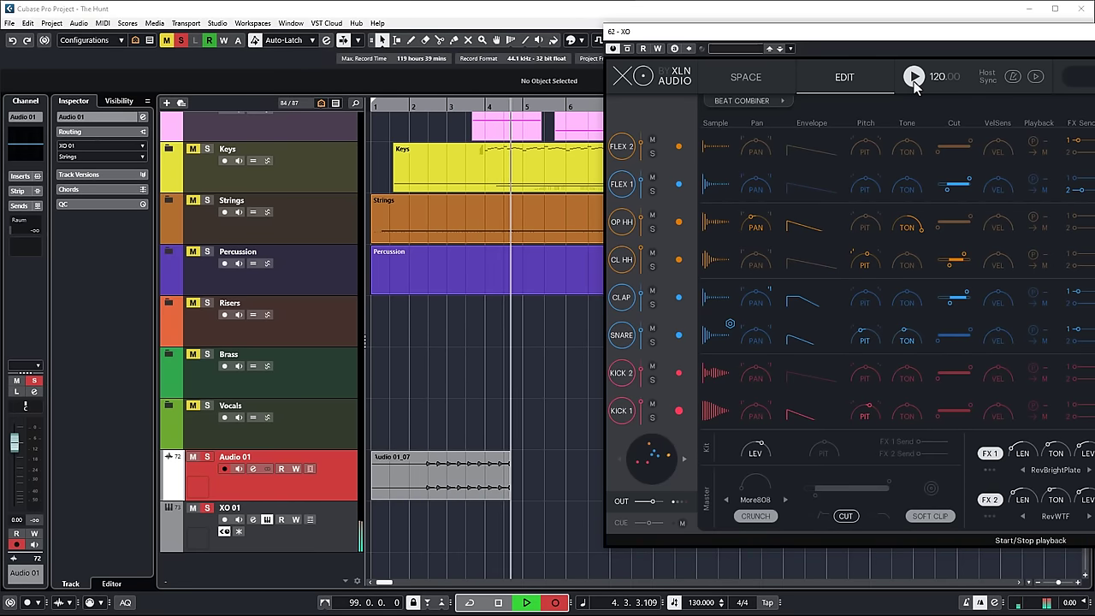
key("space")
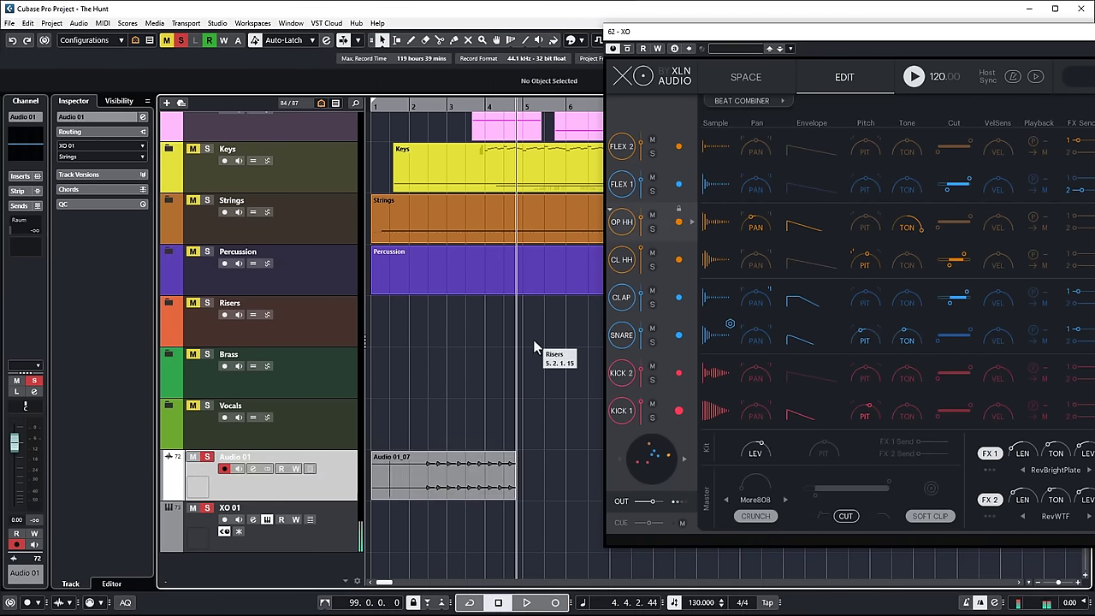
left_click(915, 78)
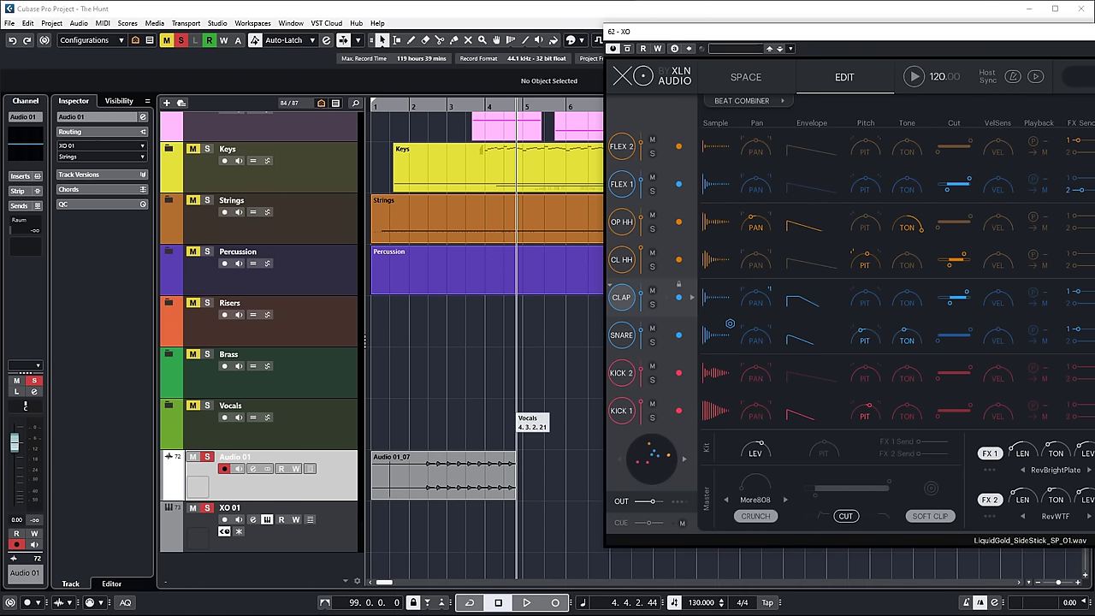
left_click(1093, 32)
left_click(464, 486)
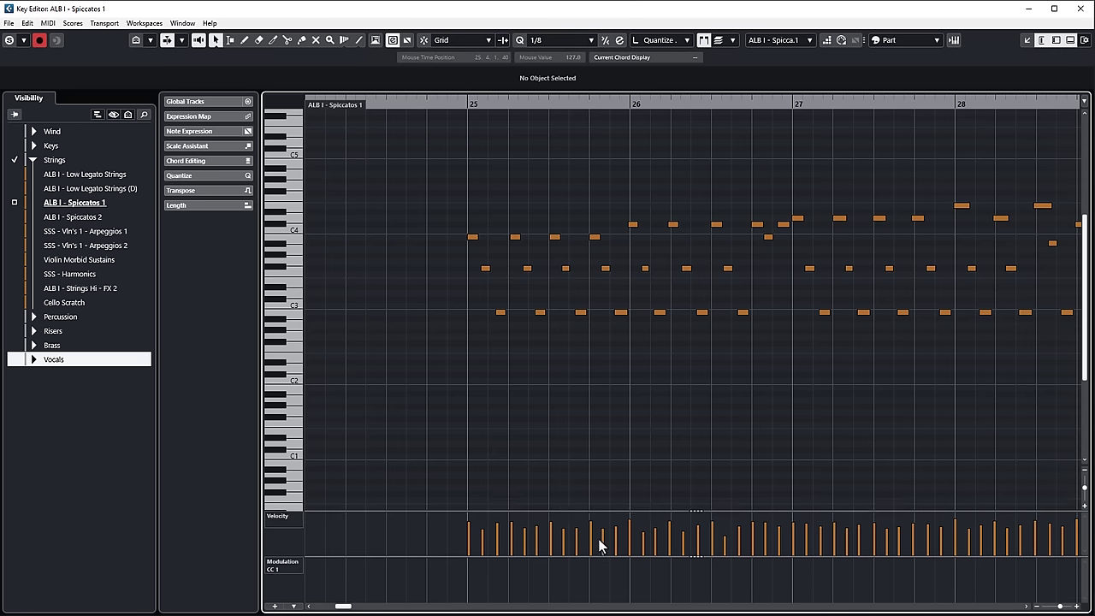
Draw a wavy freehand Modulation CC 1 curve for ALB I - Spiccatos 1 from just before bar 25 to past bar 27, redrawing it once.
right_click(478, 508)
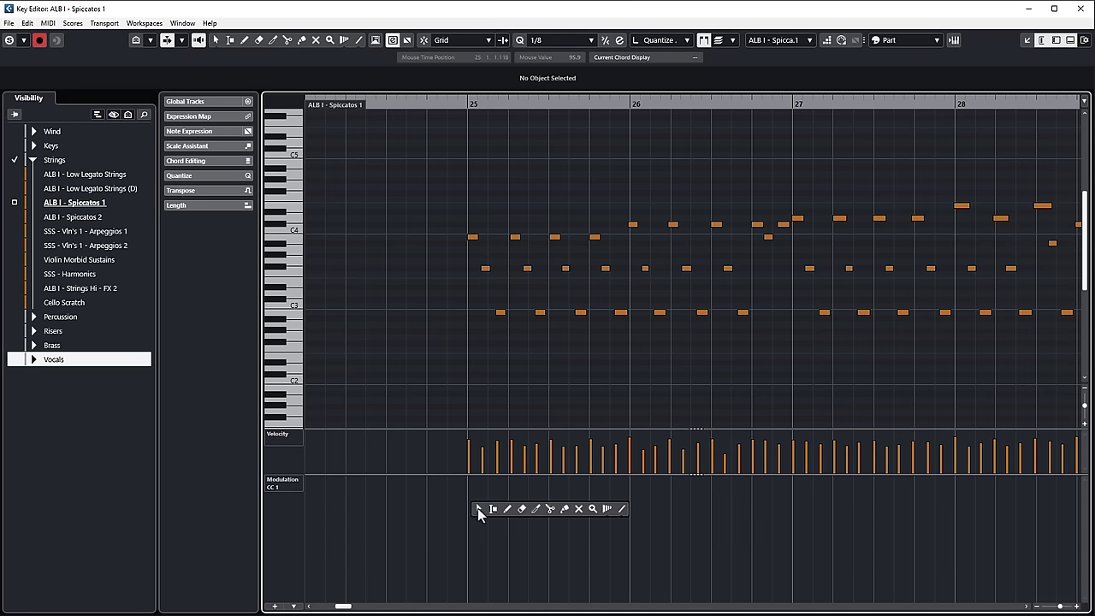
left_click(507, 509)
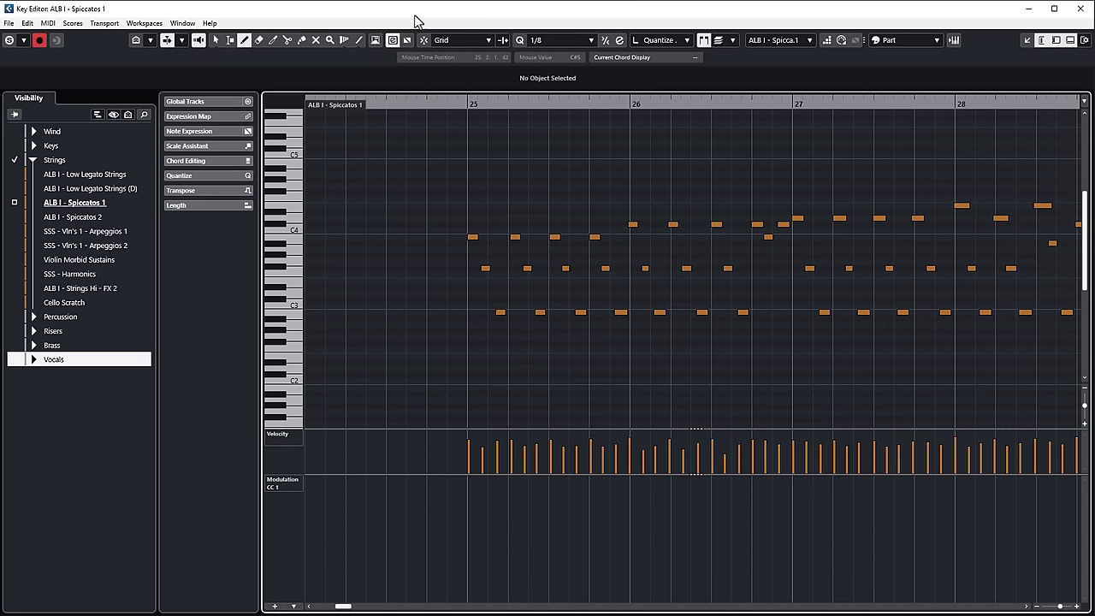
mouse_move(418, 554)
left_mouse_down()
mouse_move(430, 539)
mouse_move(508, 513)
mouse_move(645, 499)
mouse_move(751, 540)
left_mouse_up()
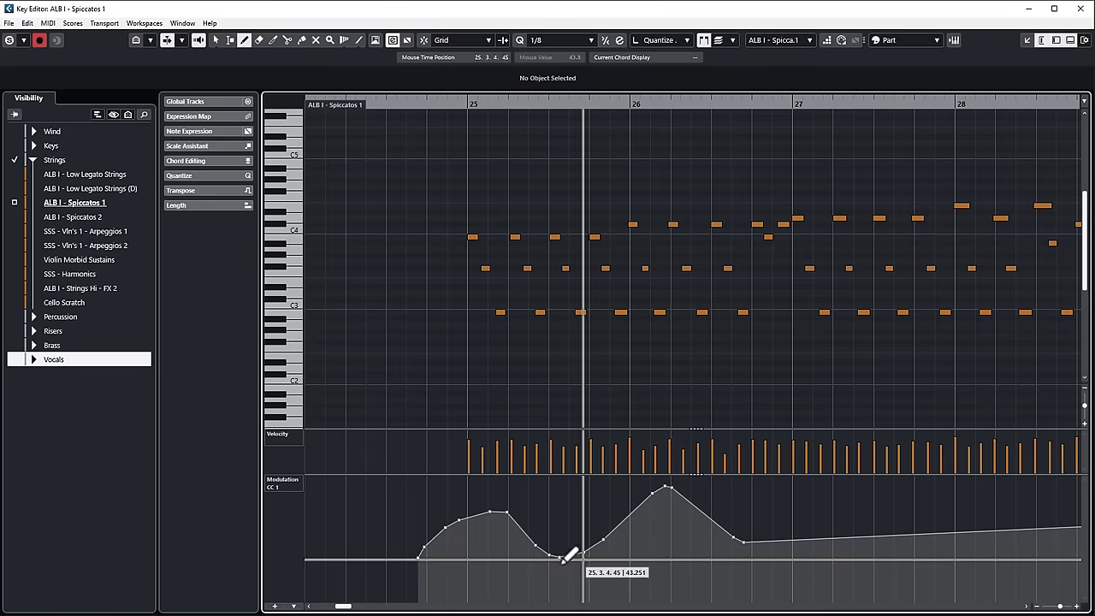
mouse_move(419, 561)
left_mouse_down()
mouse_move(481, 514)
mouse_move(854, 508)
left_mouse_up()
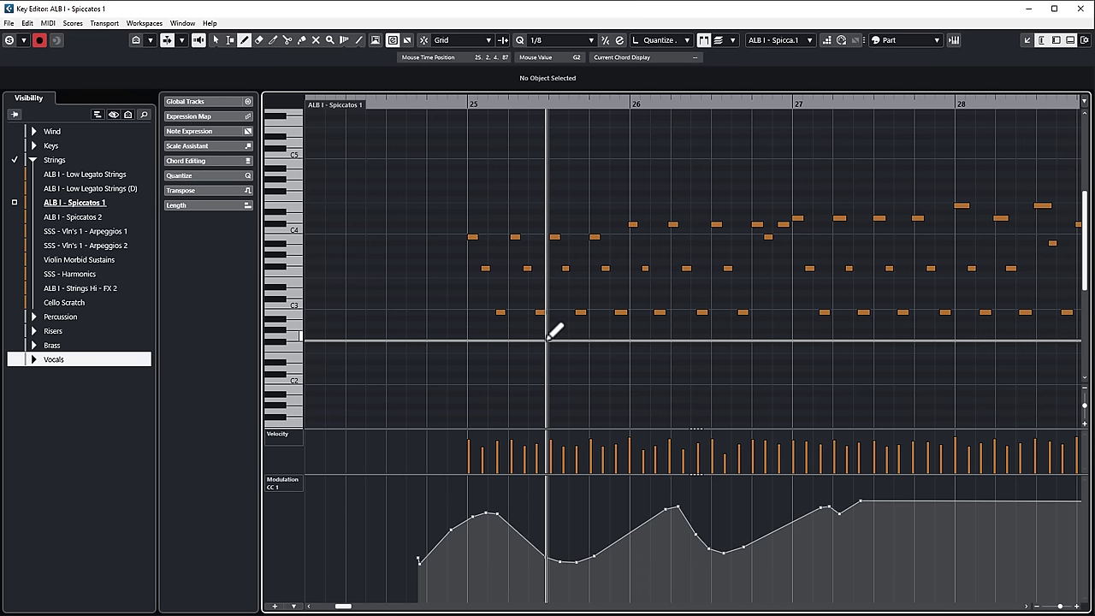
Open the Automation Panel and inspect its settings.
key("F6")
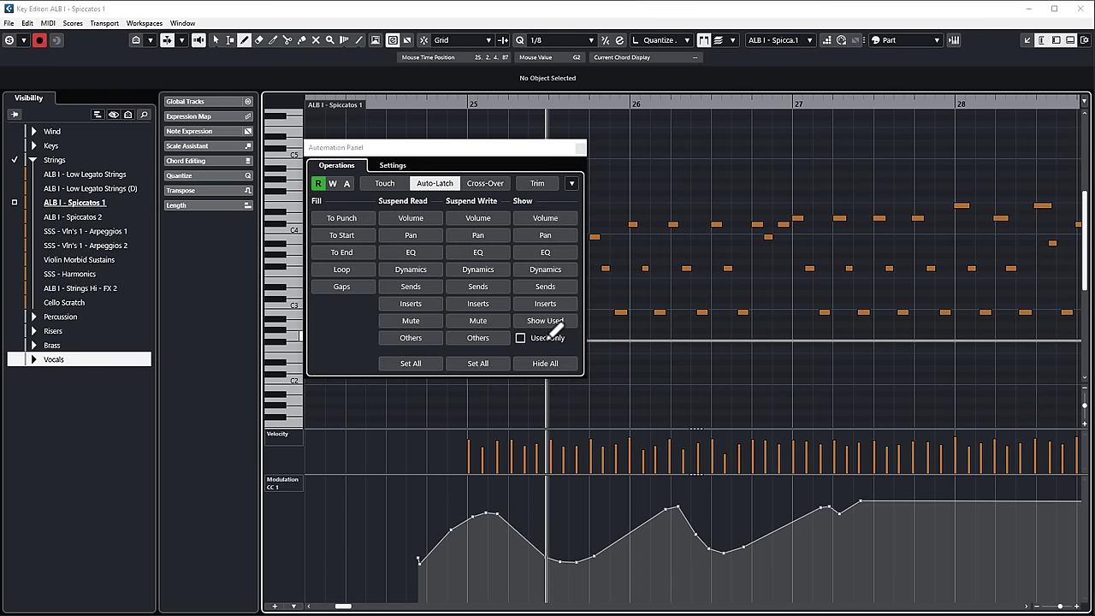
left_click(397, 167)
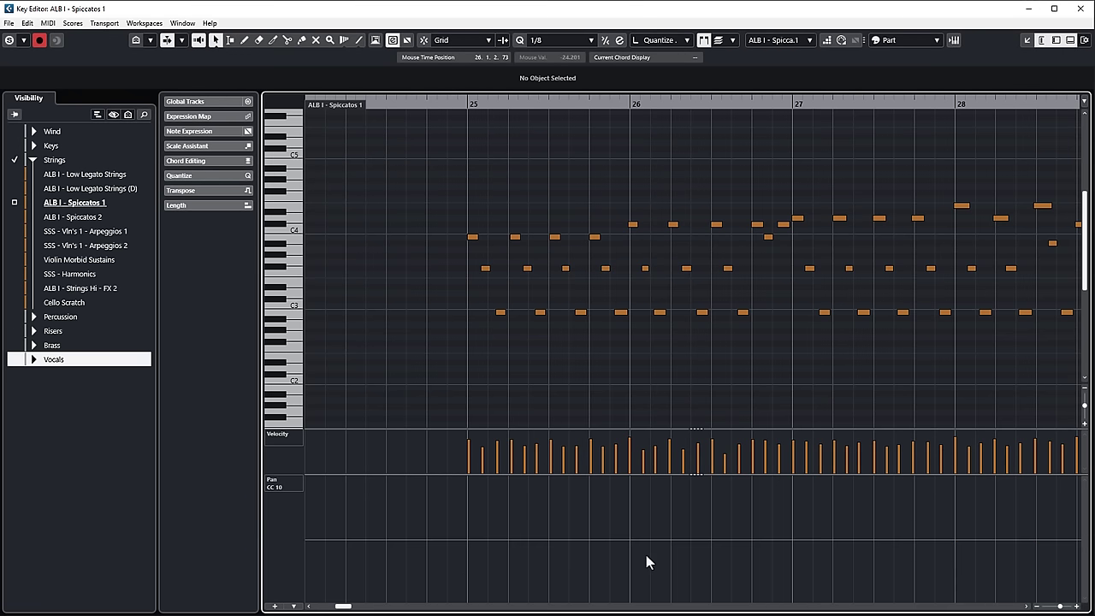
Draw a freehand Pan CC 10 curve that rises and falls within bar 25, and return to the Object Selection tool.
right_click(527, 549)
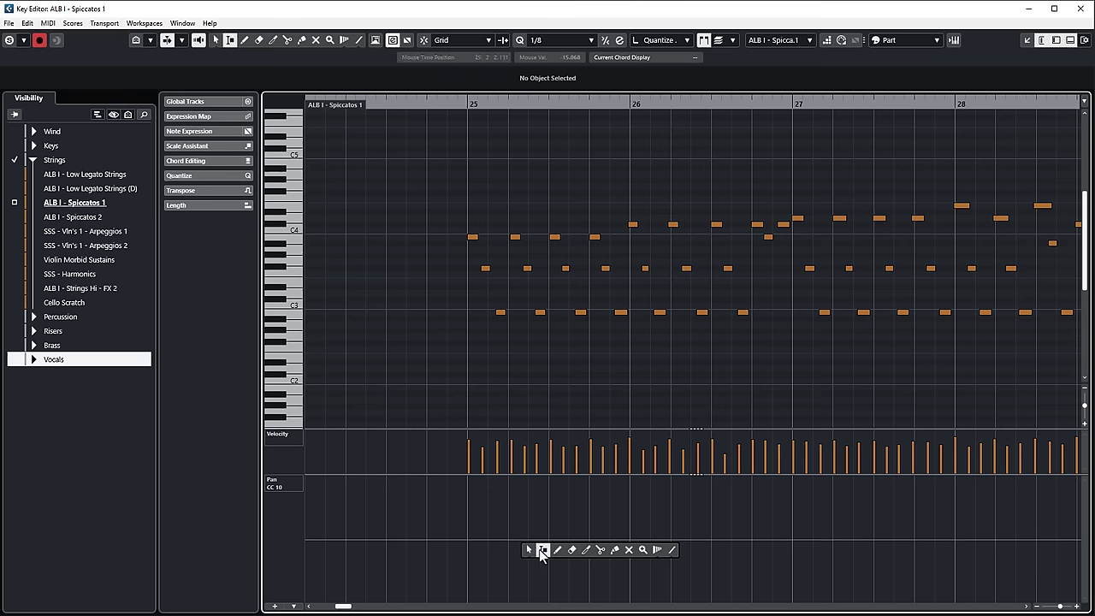
left_click(558, 552)
mouse_move(509, 536)
left_mouse_down()
mouse_move(523, 481)
mouse_move(565, 520)
mouse_move(611, 595)
mouse_move(629, 587)
left_mouse_up()
key("1")
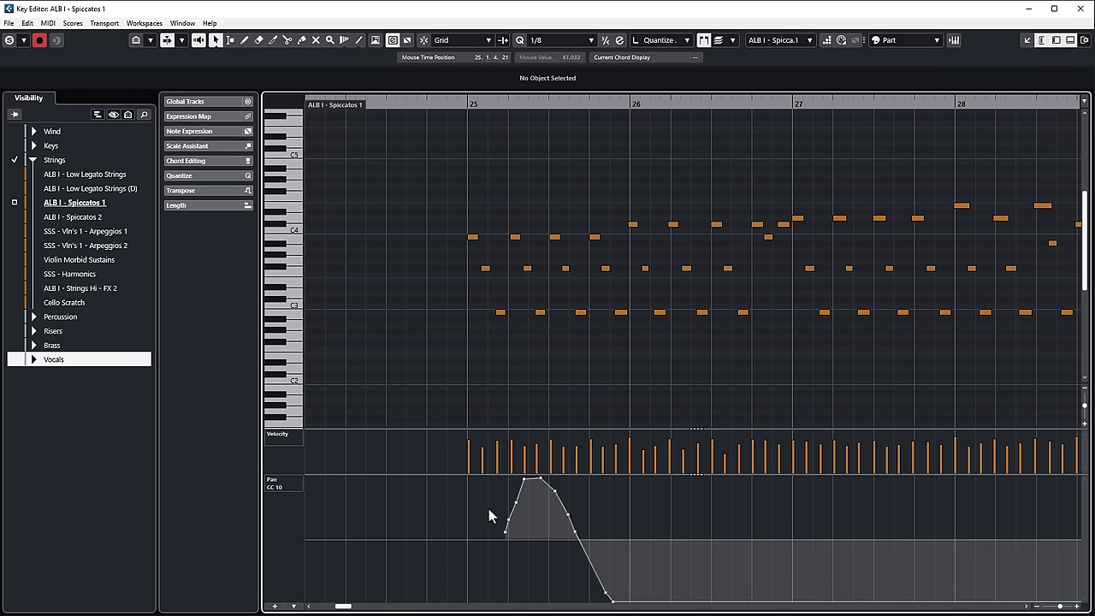
Select the peak point of the Pan CC 10 curve in bar 25, and leave the Key Editor.
left_click(524, 479)
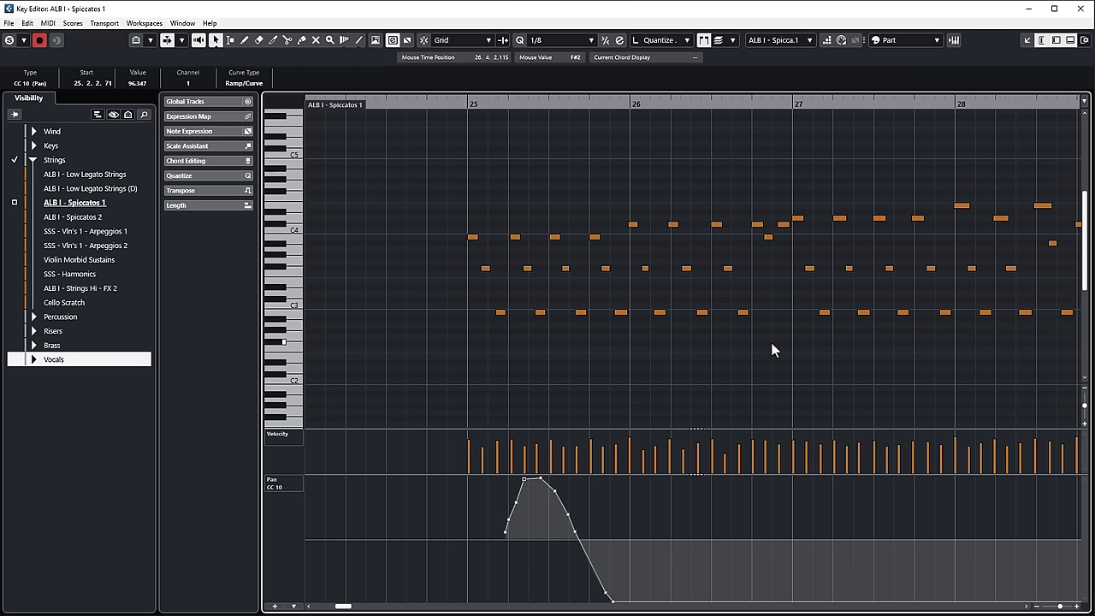
key("Escape")
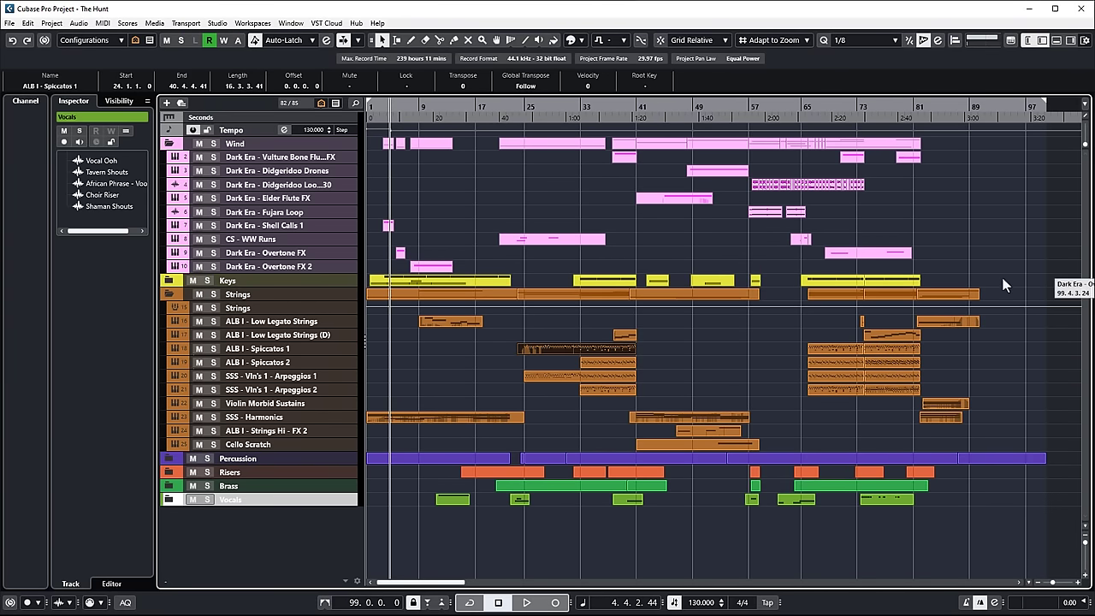
Show the Chord Pads in both project windows and inspect the root key, preset, player and player mode options.
left_click(1056, 40)
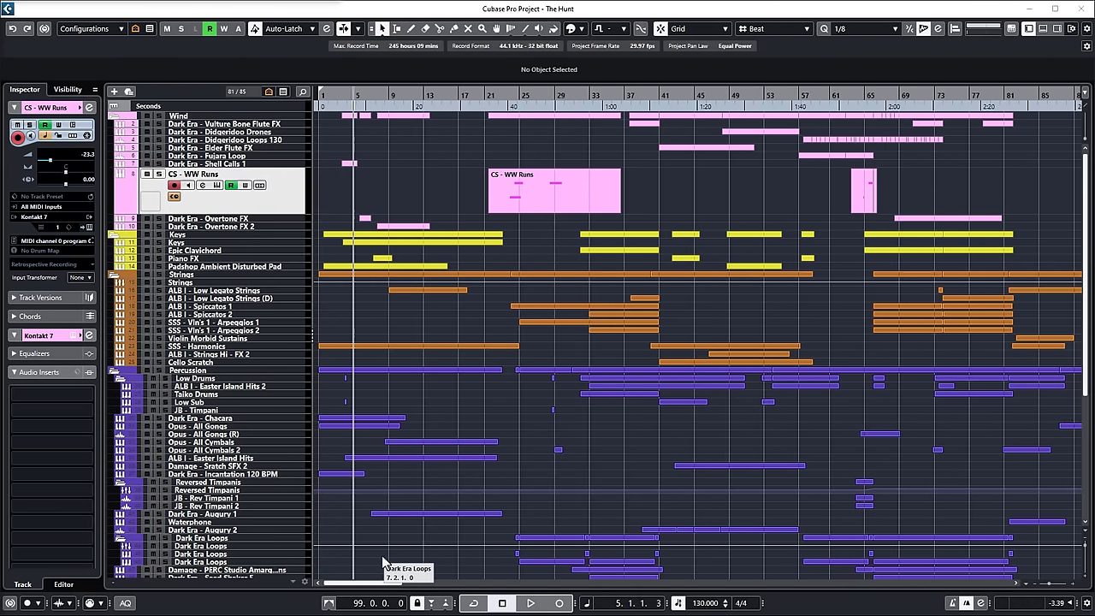
left_click(1042, 28)
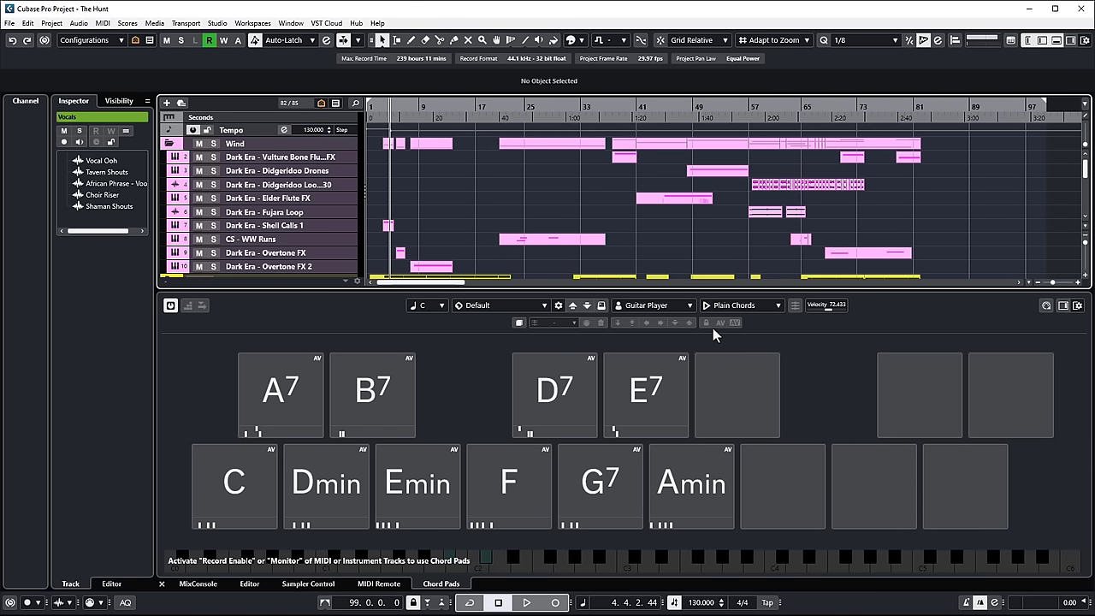
left_click(420, 308)
left_click(483, 318)
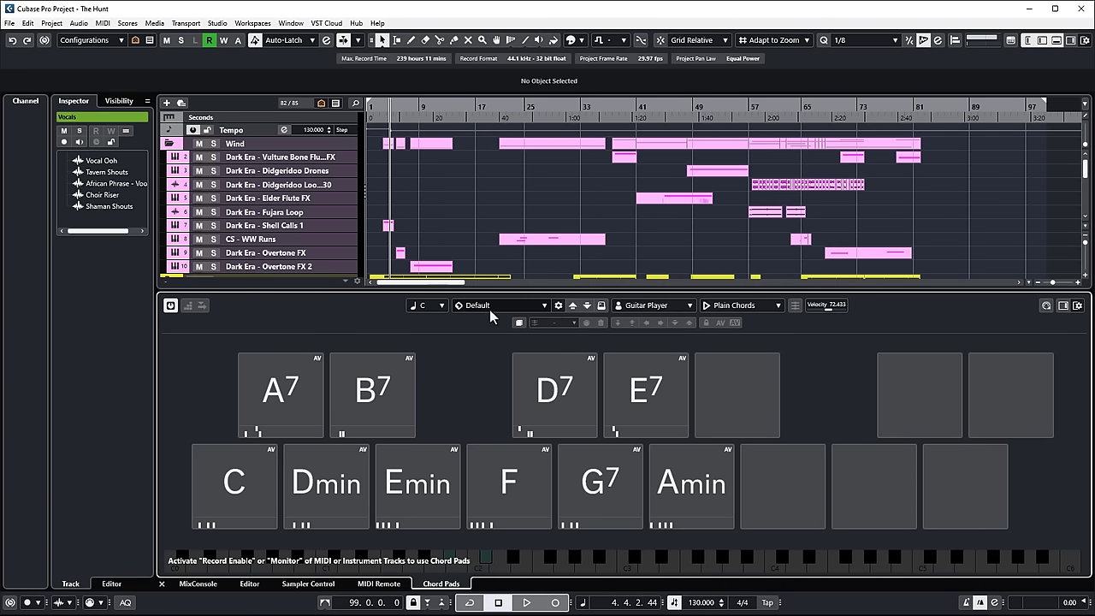
left_click(490, 310)
left_click(636, 307)
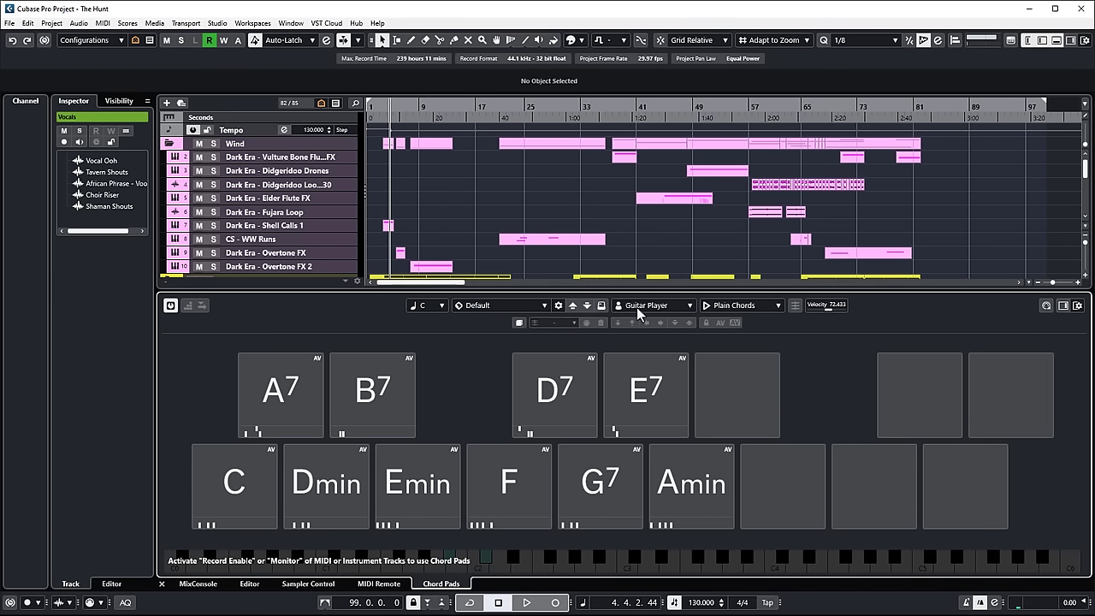
left_click(756, 310)
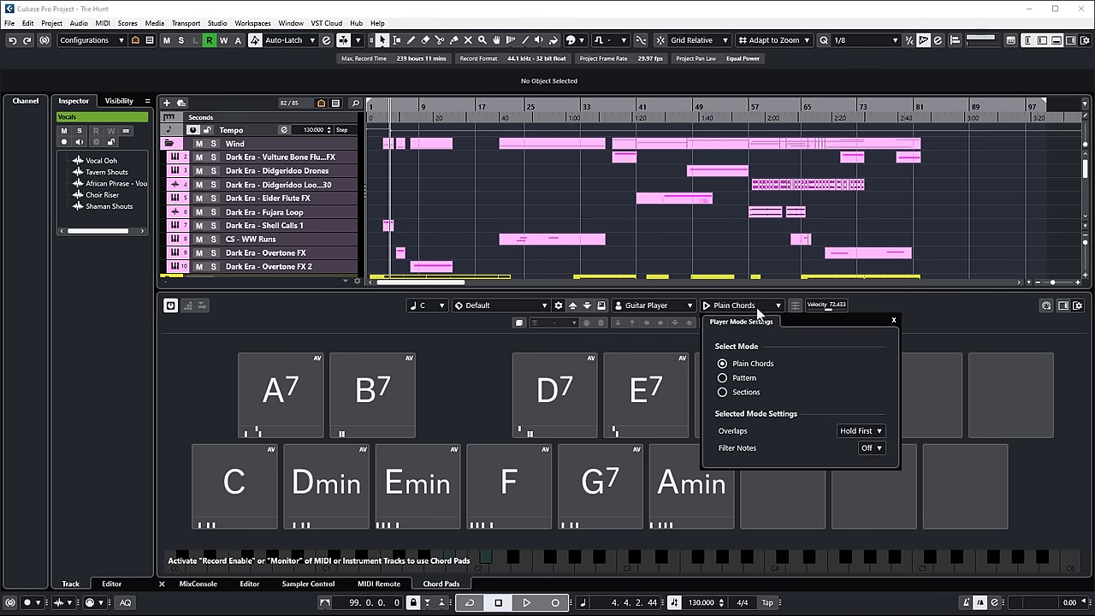
left_click(727, 307)
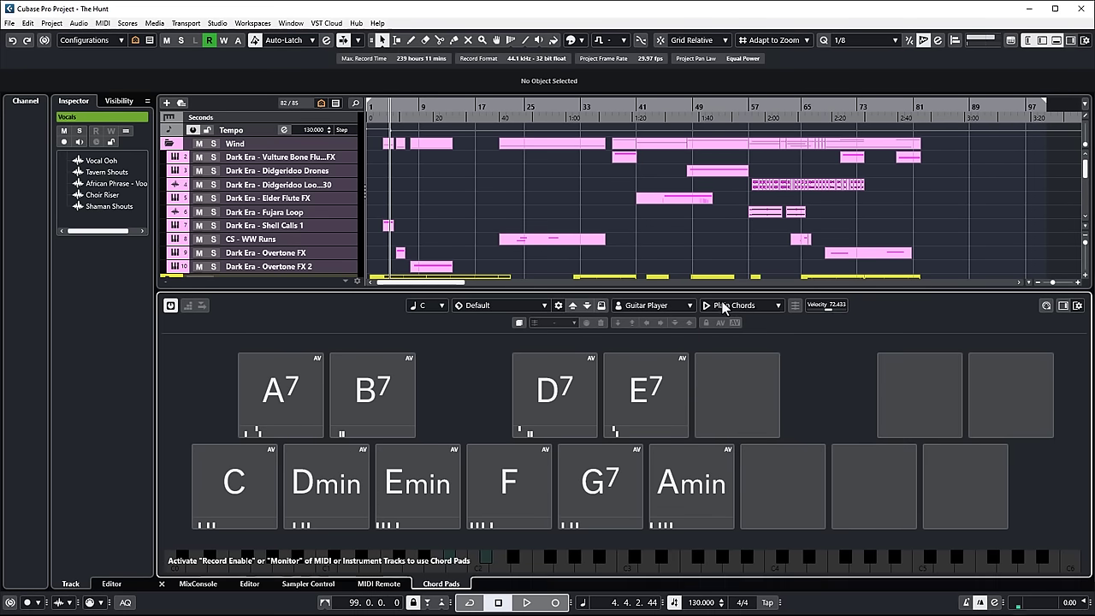
left_click(723, 307)
left_click(501, 336)
Audition individual chord pads such as D7 and F, and select the D7, E7, F, G7 and Amin pads together.
left_click(554, 397)
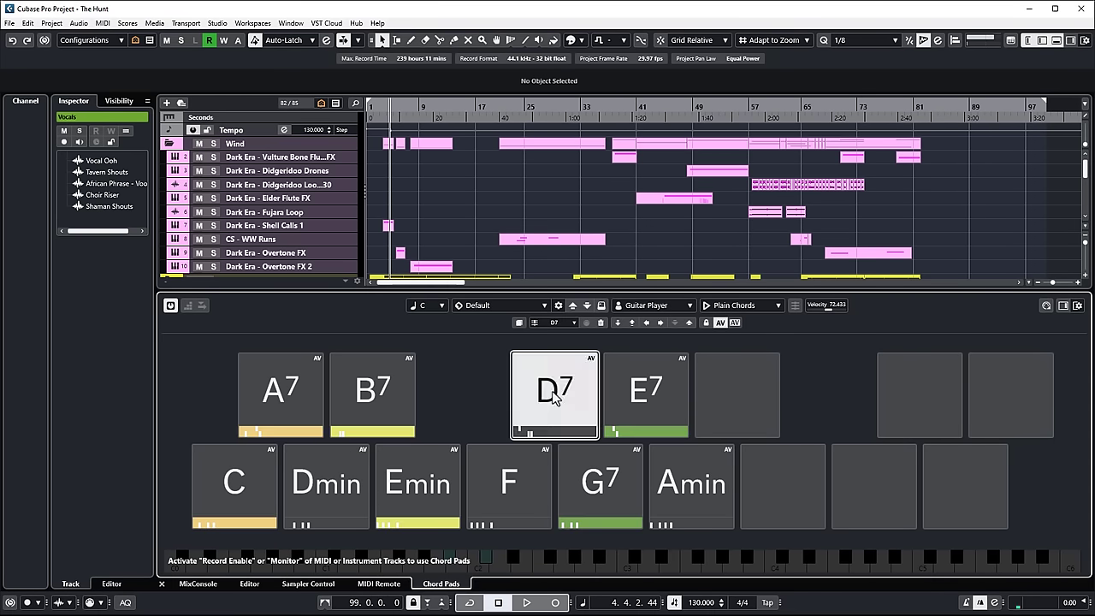
left_click(620, 397)
left_click(586, 400)
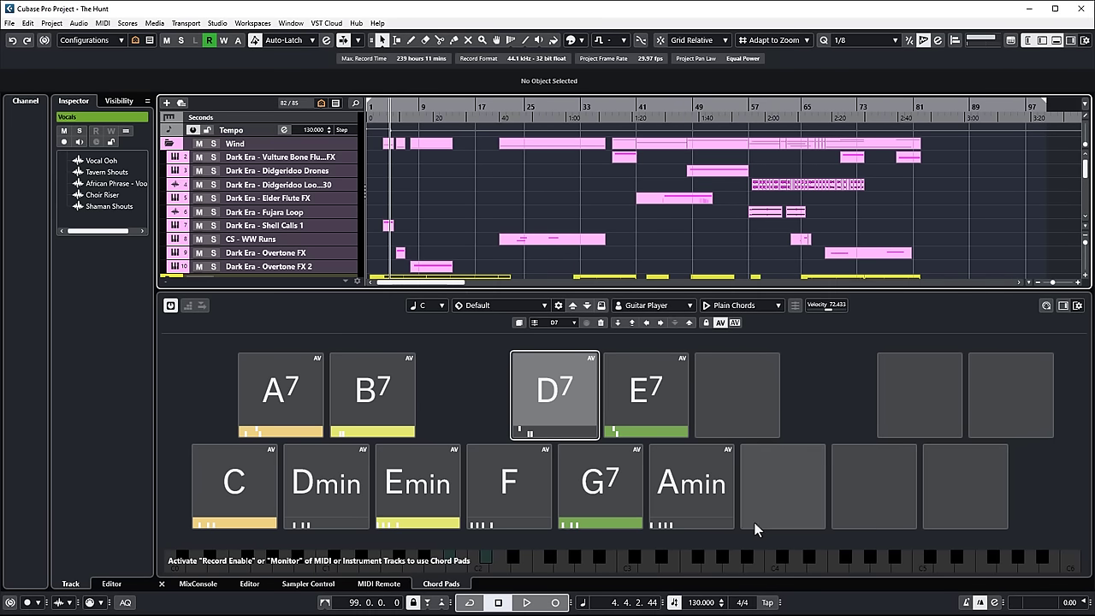
left_click(503, 483)
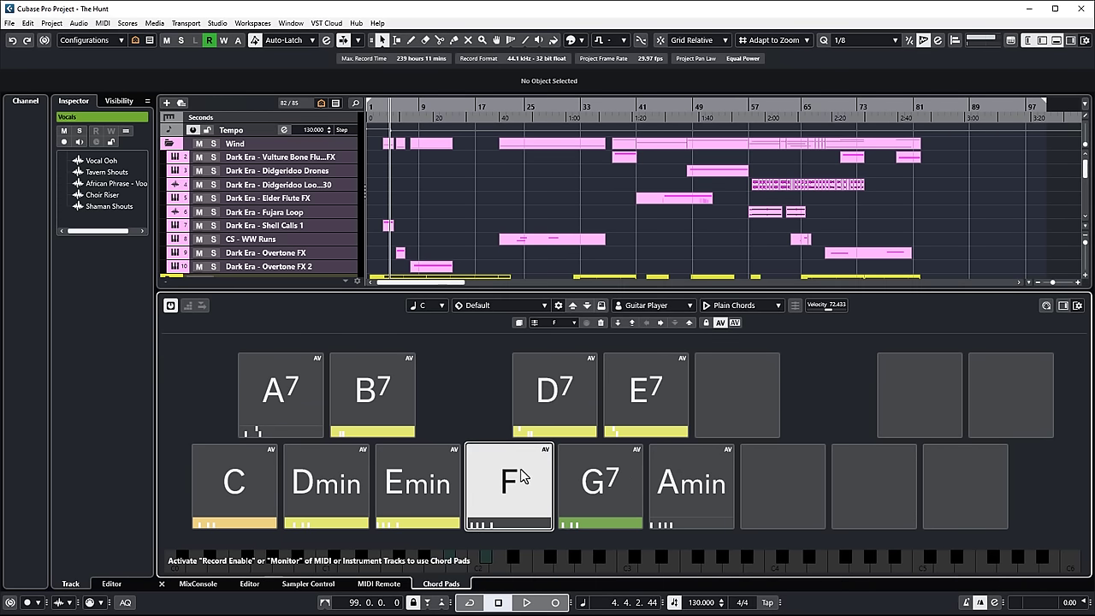
left_click(590, 483)
left_click(671, 486)
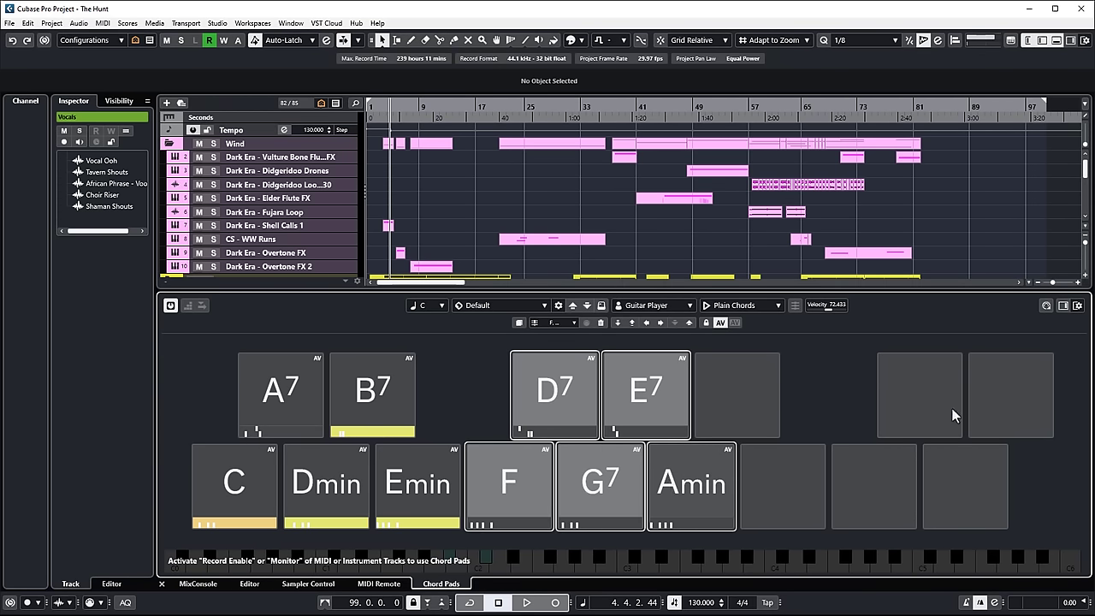
Show the Chord Editor beside the chord pads, audition the E7 and D7 pads, and select the Amin pad.
left_click(1062, 306)
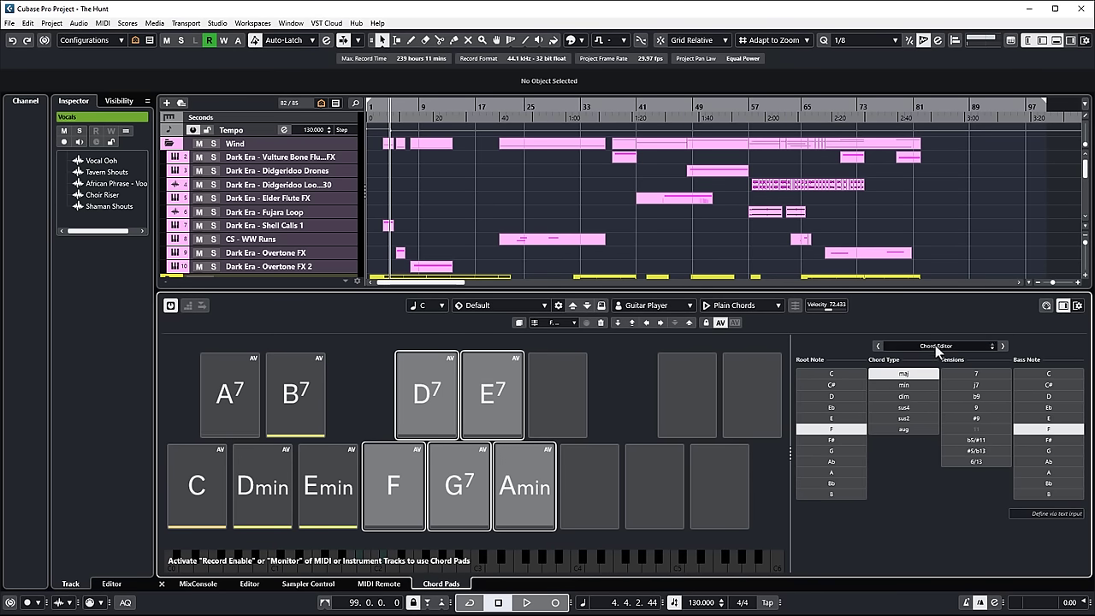
left_click(495, 409)
left_click(422, 406)
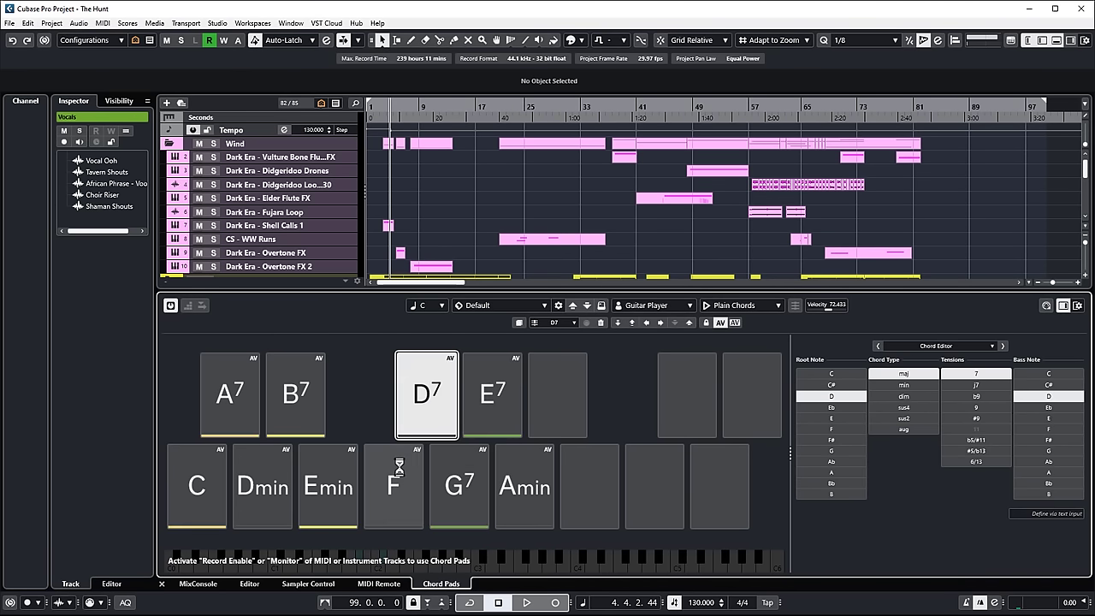
left_click(524, 488)
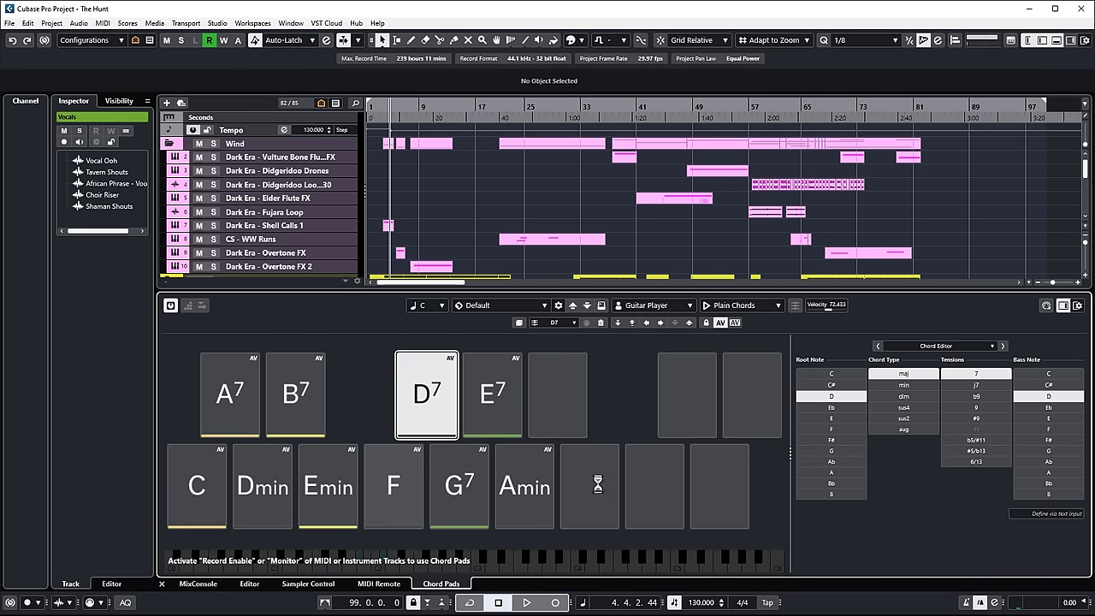
Change the Amin pad to Esus2 with tension 7 and bass C#, and redefine it by text as Bbmaj7 with tension b5/#11.
left_click(834, 419)
left_click(884, 418)
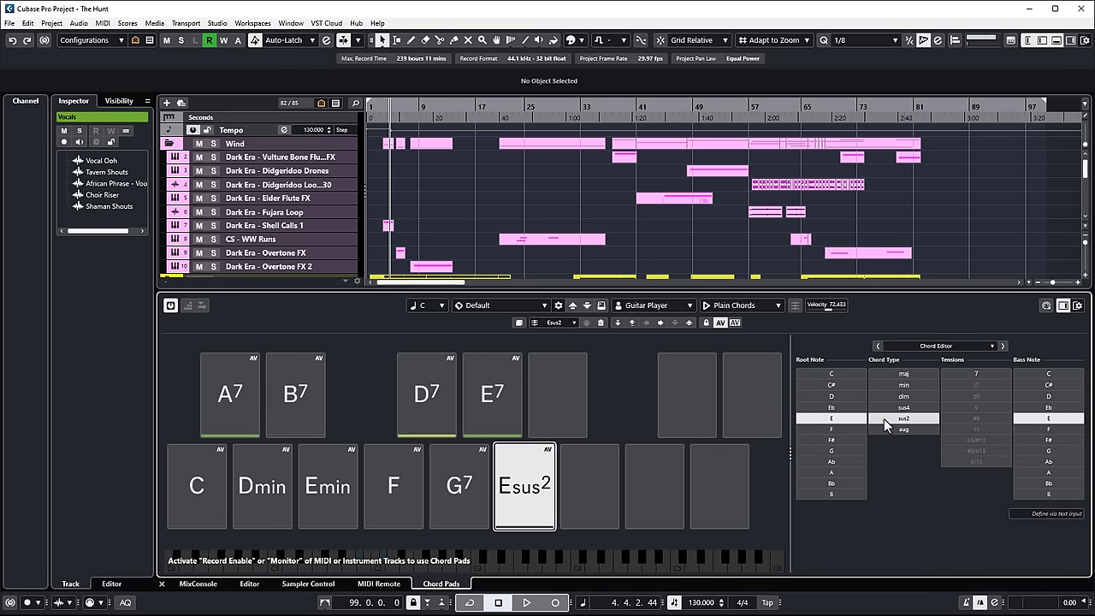
left_click(976, 374)
left_click(1048, 385)
left_click(1042, 513)
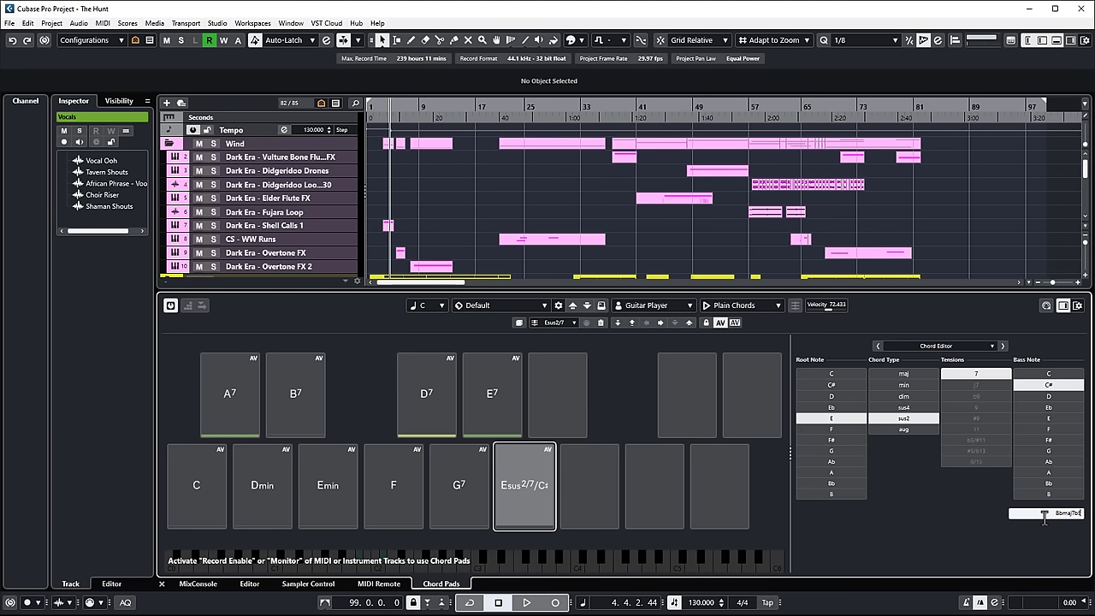
key("Return")
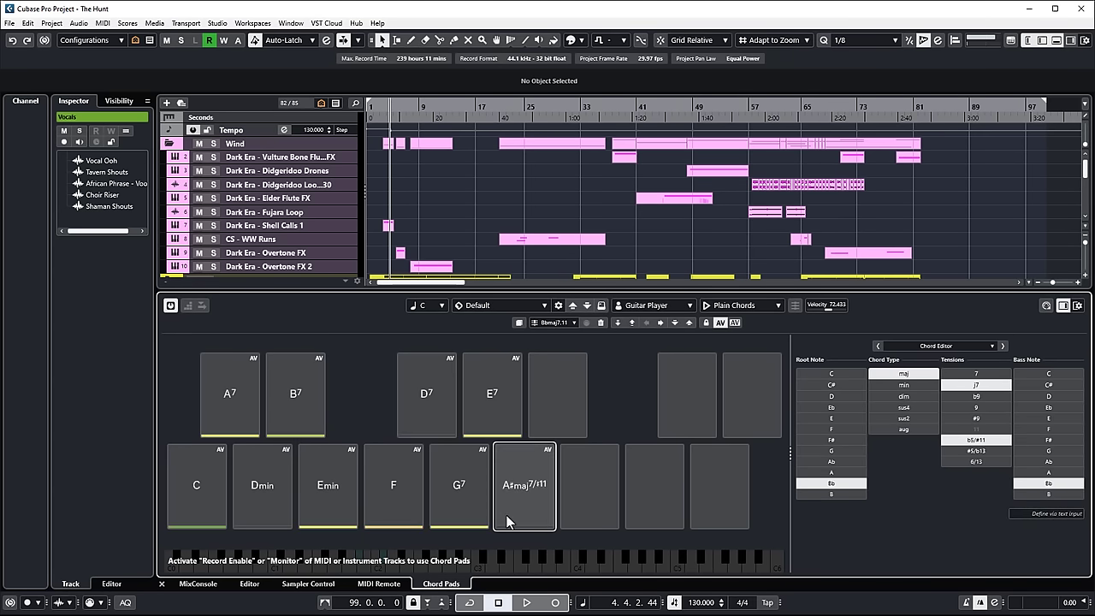
Switch the Chord Editor view to List, look through the suggested chords, and change the view to Circle of Fifths.
left_click(938, 346)
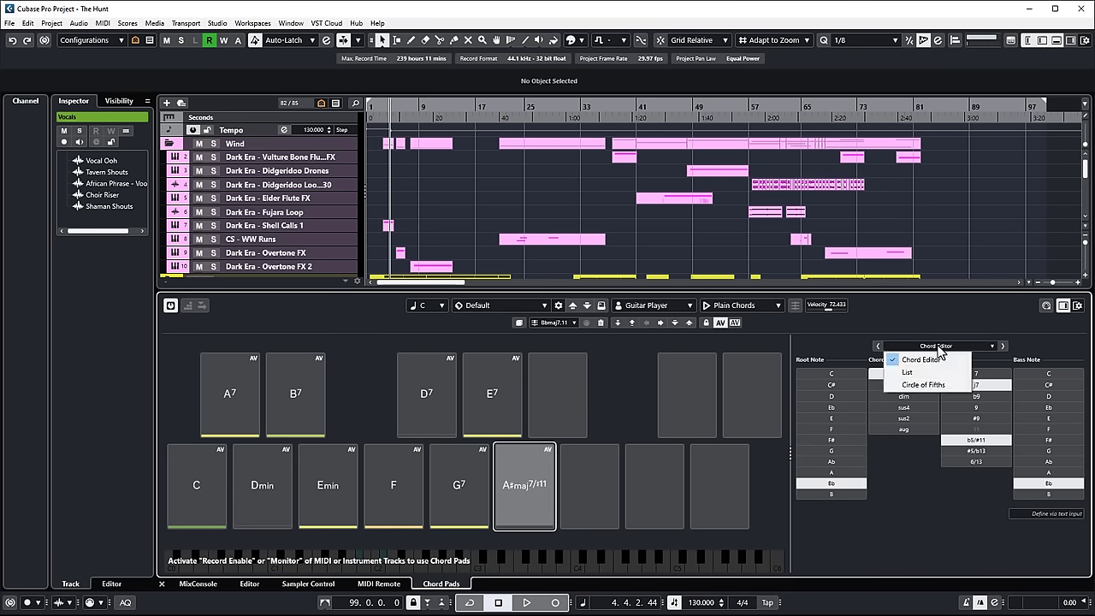
left_click(922, 371)
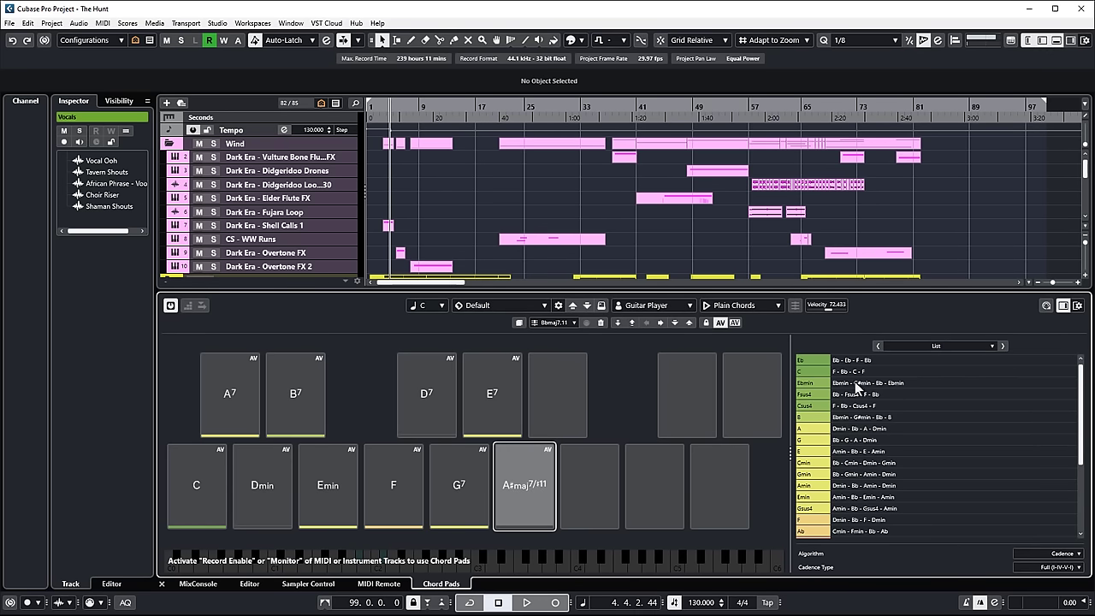
scroll(886, 422, "down", 3)
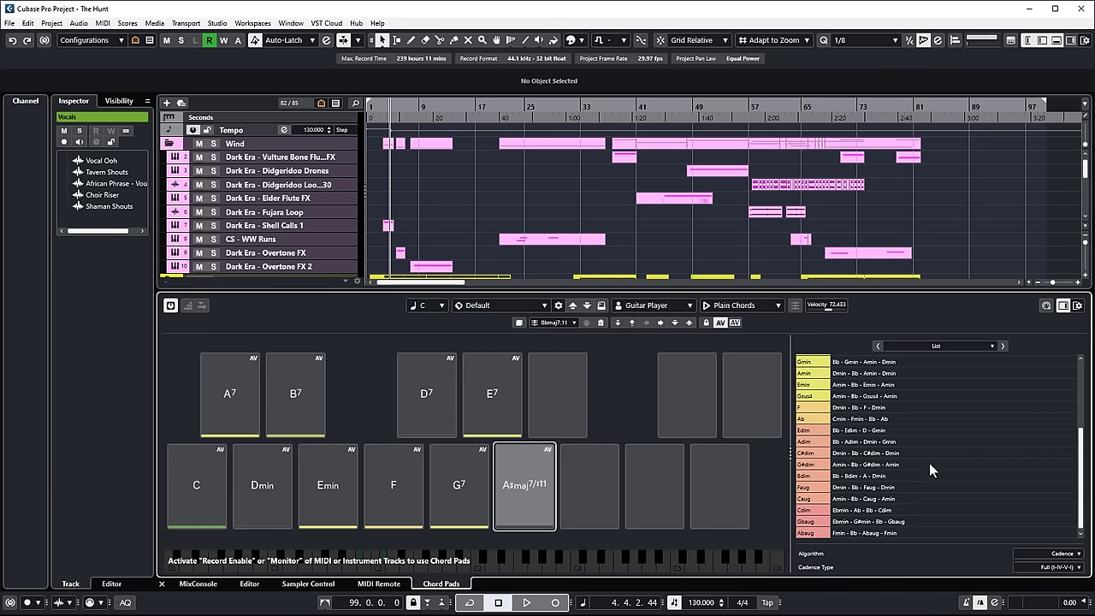
left_click(939, 346)
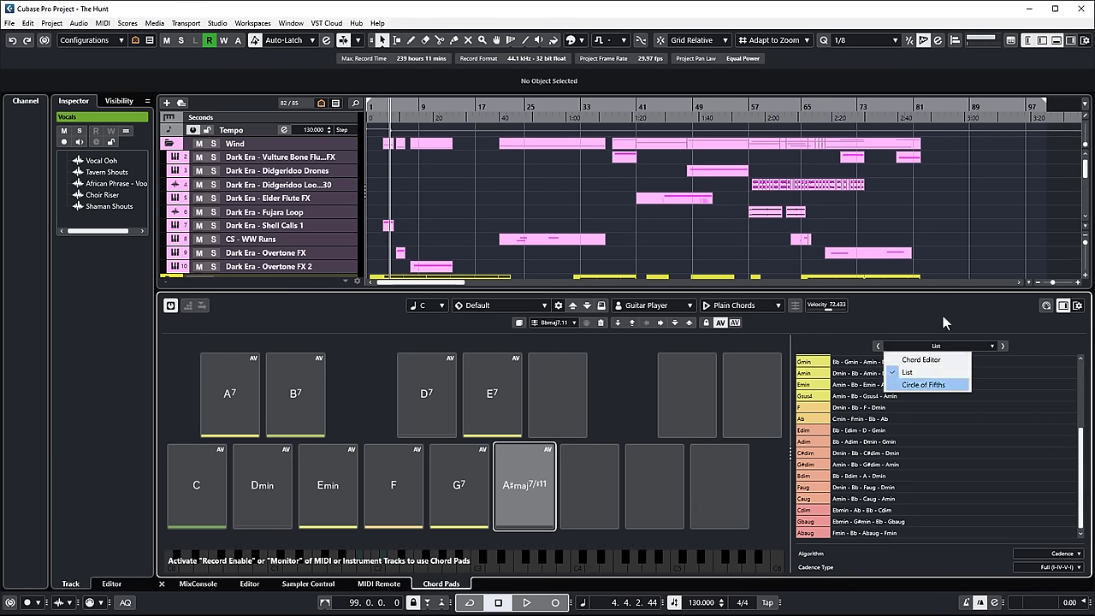
left_click(923, 384)
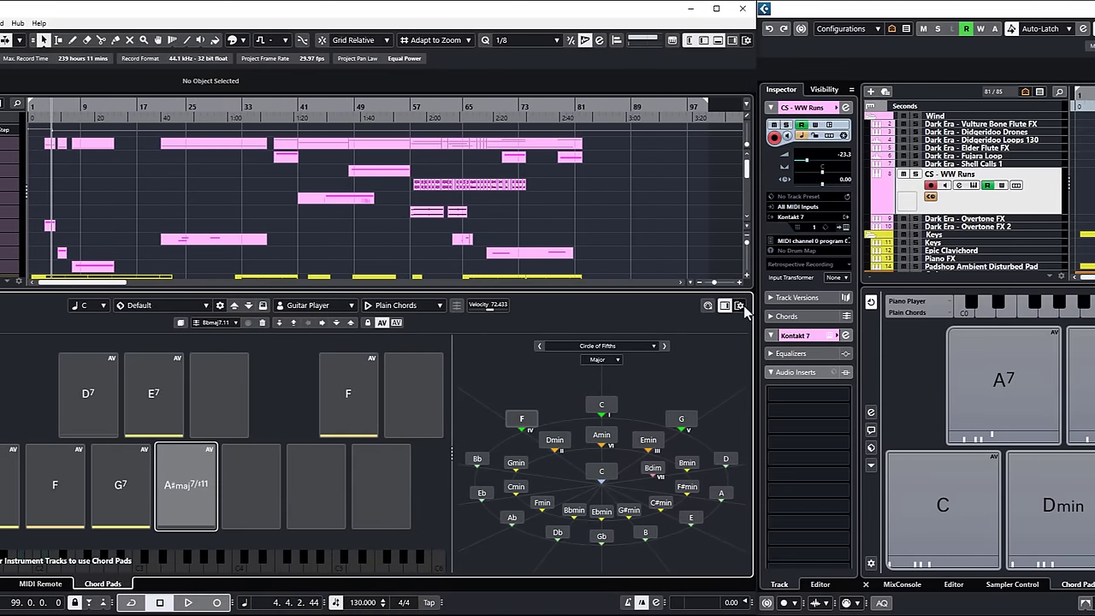
Set the Chord Pads' secondary chord symbol type to Roman Numerals and compare it with the Nashville Number System option.
left_click(1077, 305)
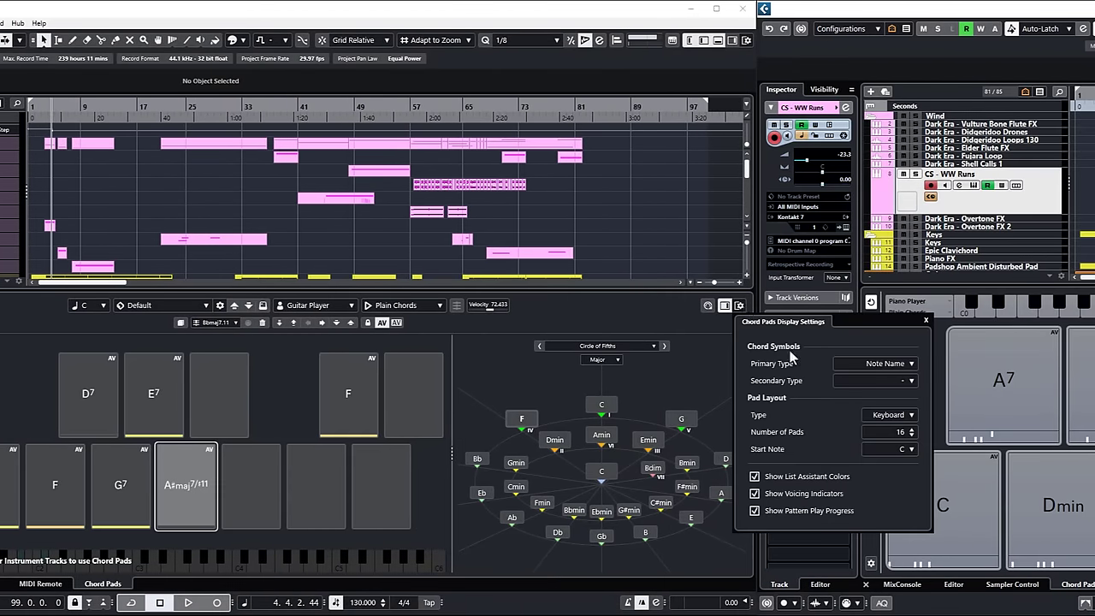
left_click(885, 381)
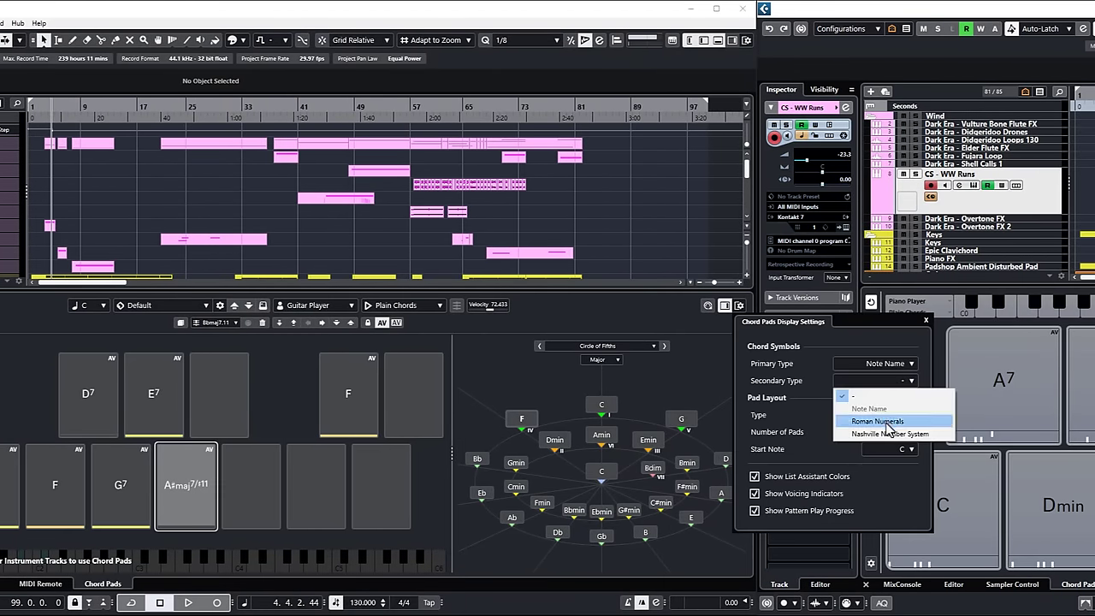
left_click(879, 421)
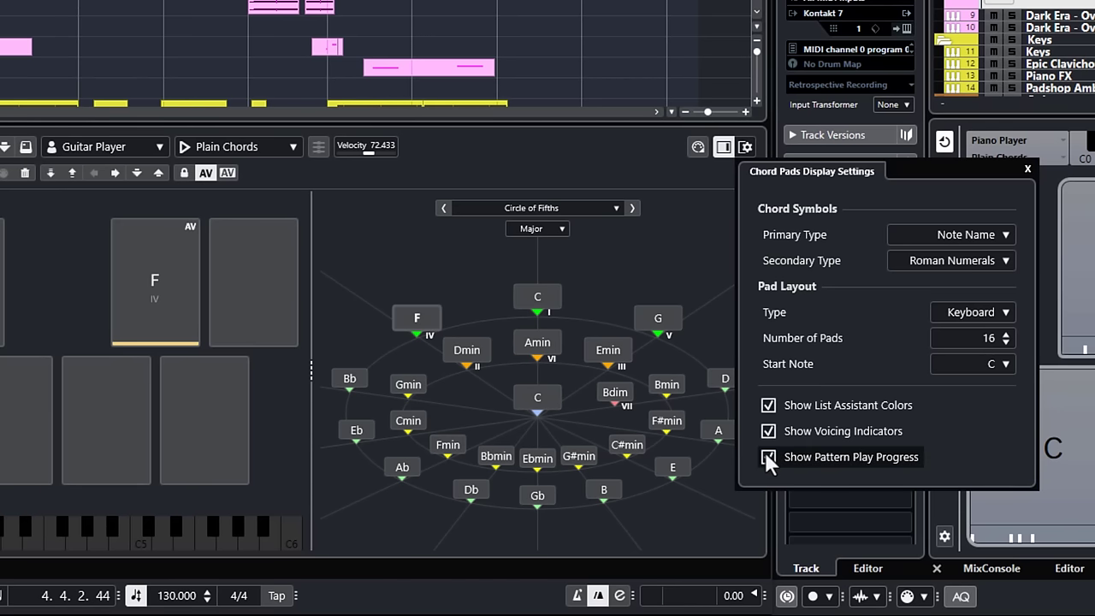
left_click(940, 261)
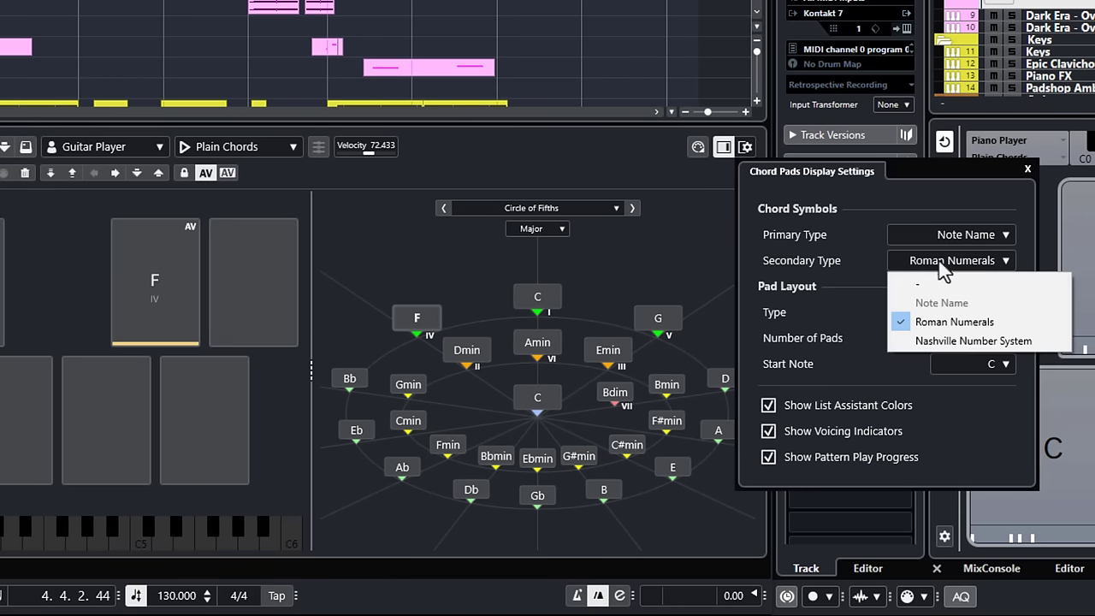
left_click(937, 342)
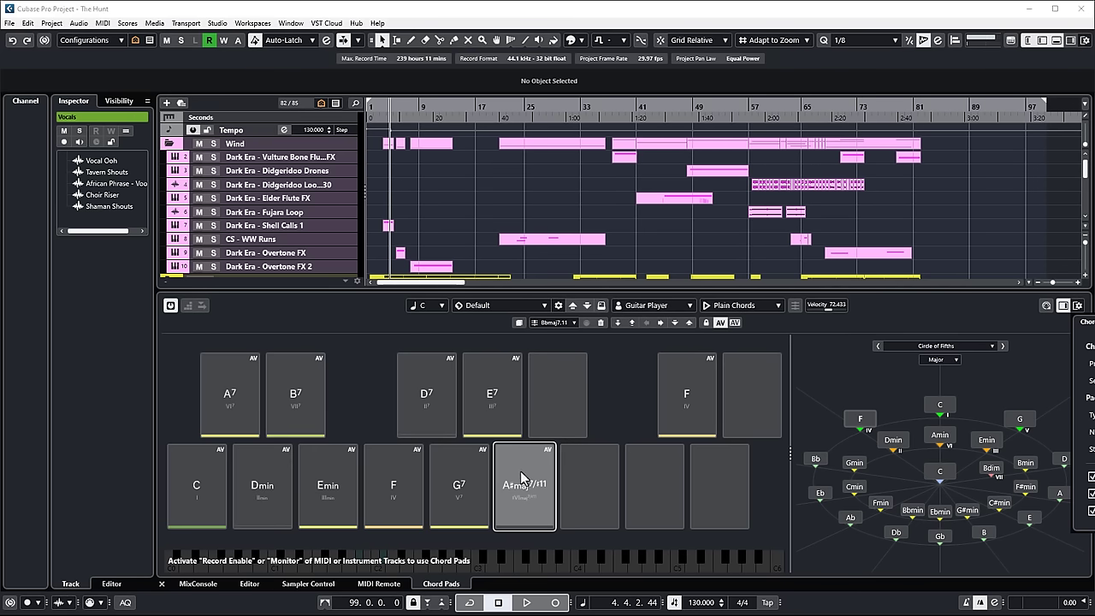
Reduce the height of the Chord Pads area to enlarge the track display, and replace the pads with Sampler Control.
scroll(983, 197, "down", 2)
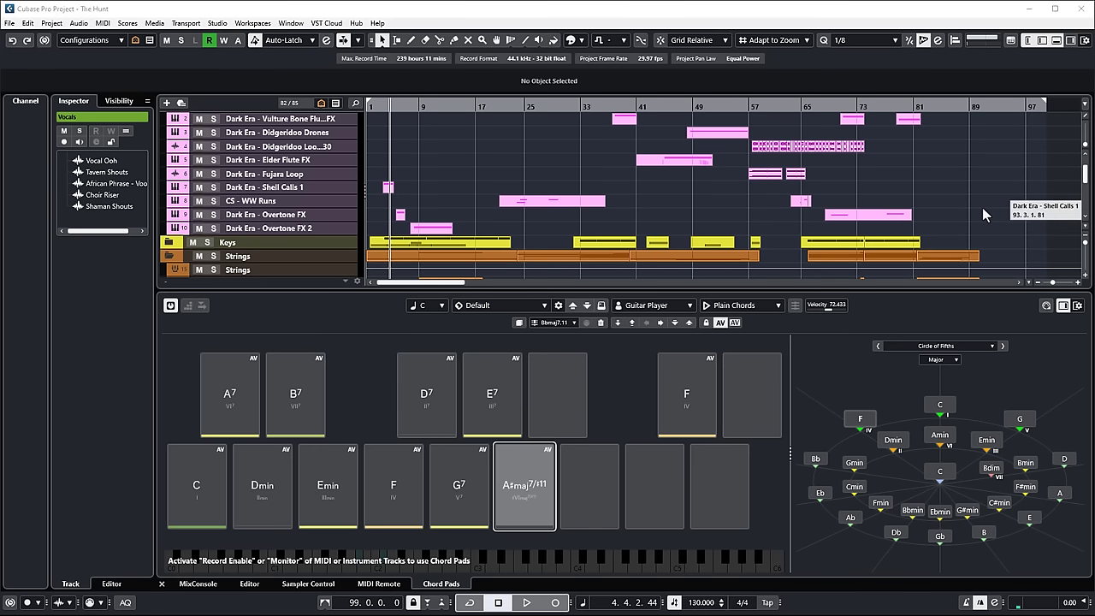
left_click_drag(774, 289, 746, 365)
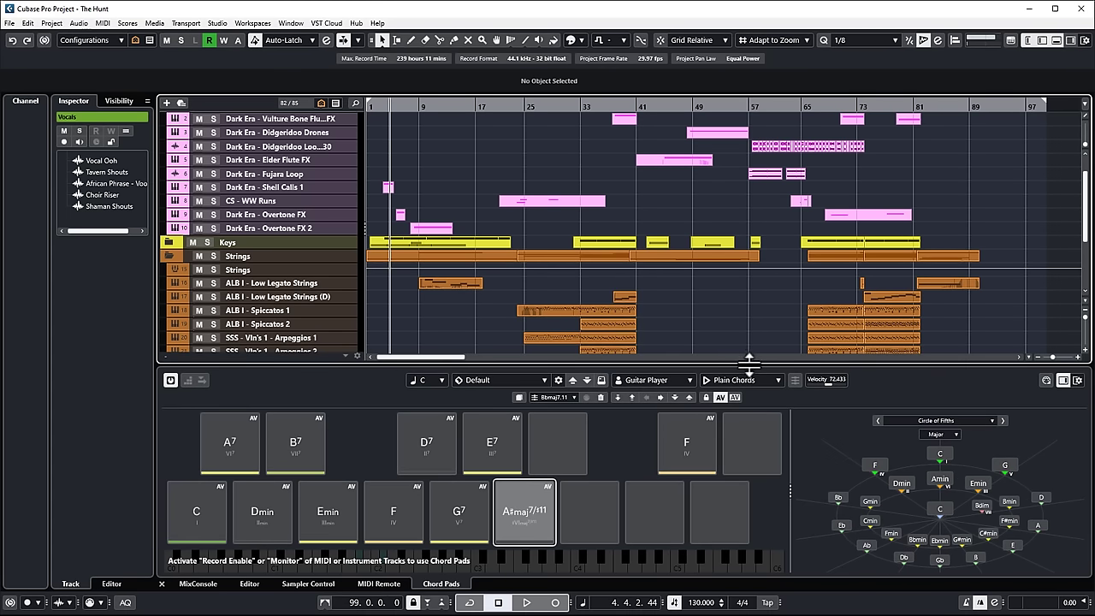
left_click(310, 583)
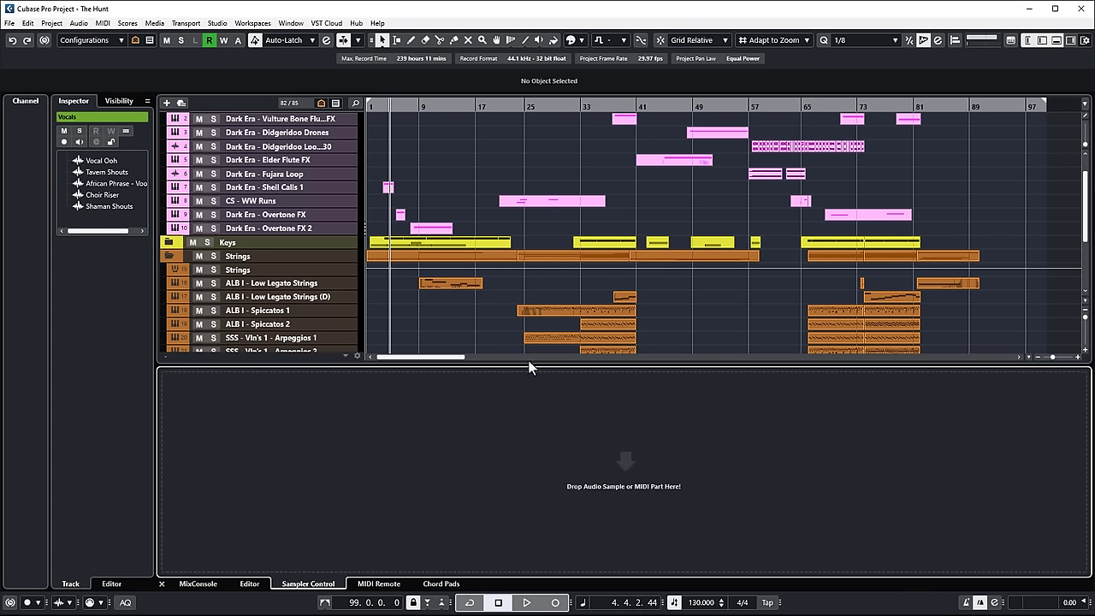
scroll(645, 268, "down", 5)
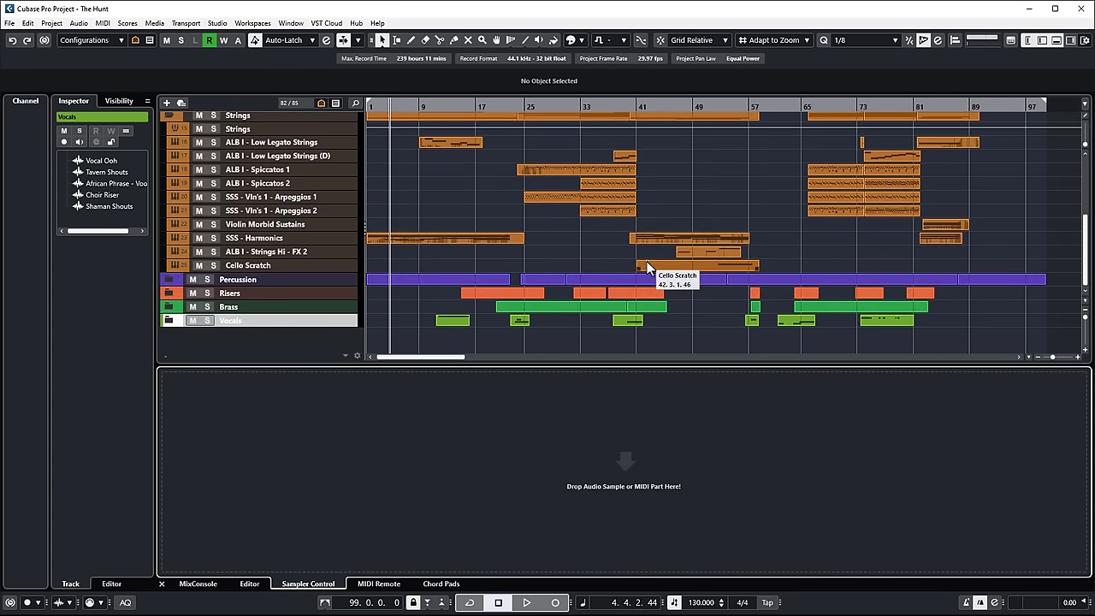
Show the Media browser, check its Show All Items view, and open the Loops & Samples category.
left_click(1070, 40)
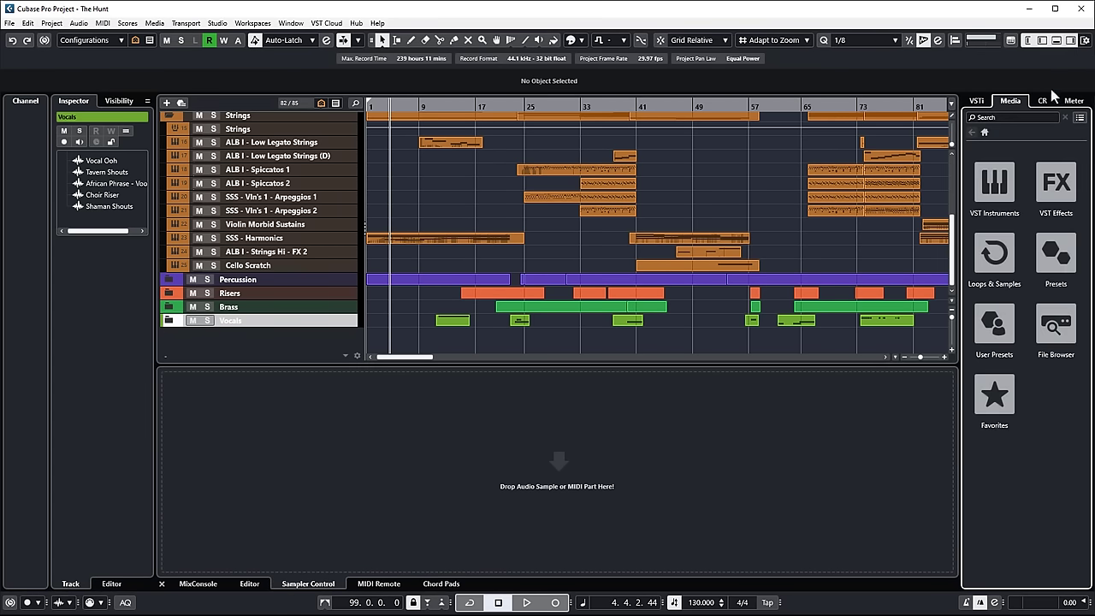
left_click(1079, 117)
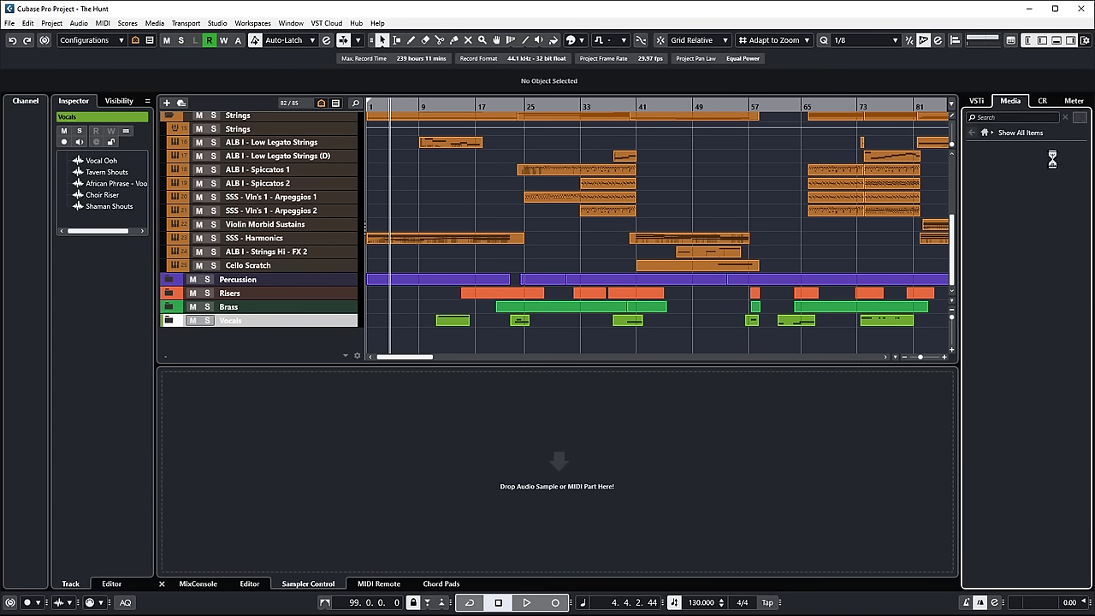
left_click(984, 131)
left_click(984, 261)
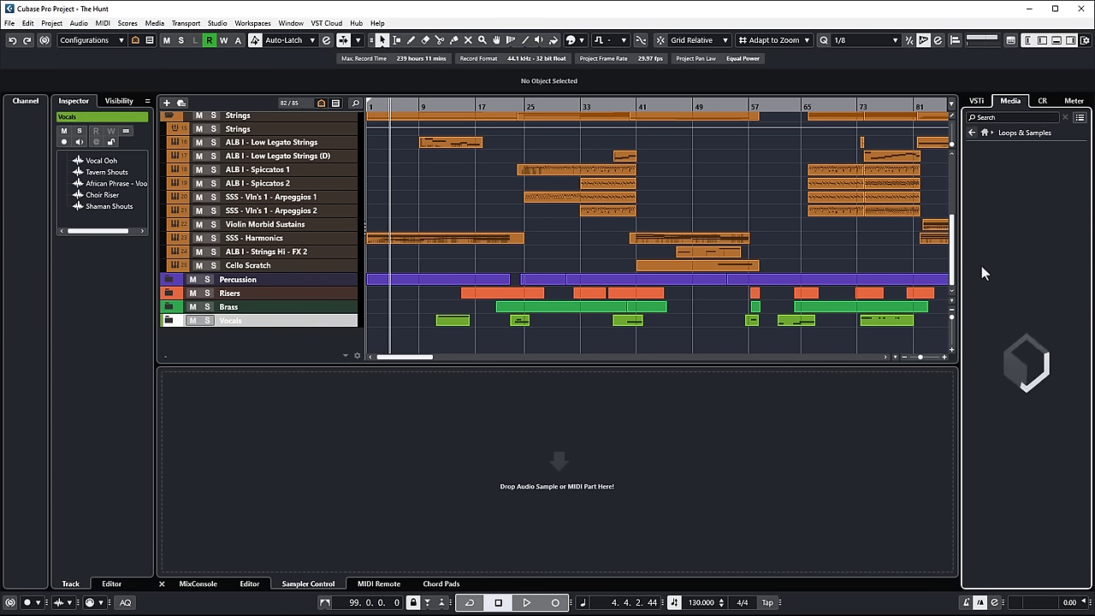
Load the RnB - Vocal Phrase 09 Dry D# Major loop from the Soulful RnBVocals library into Sampler Control, widening the browser to read names.
scroll(992, 343, "down", 10)
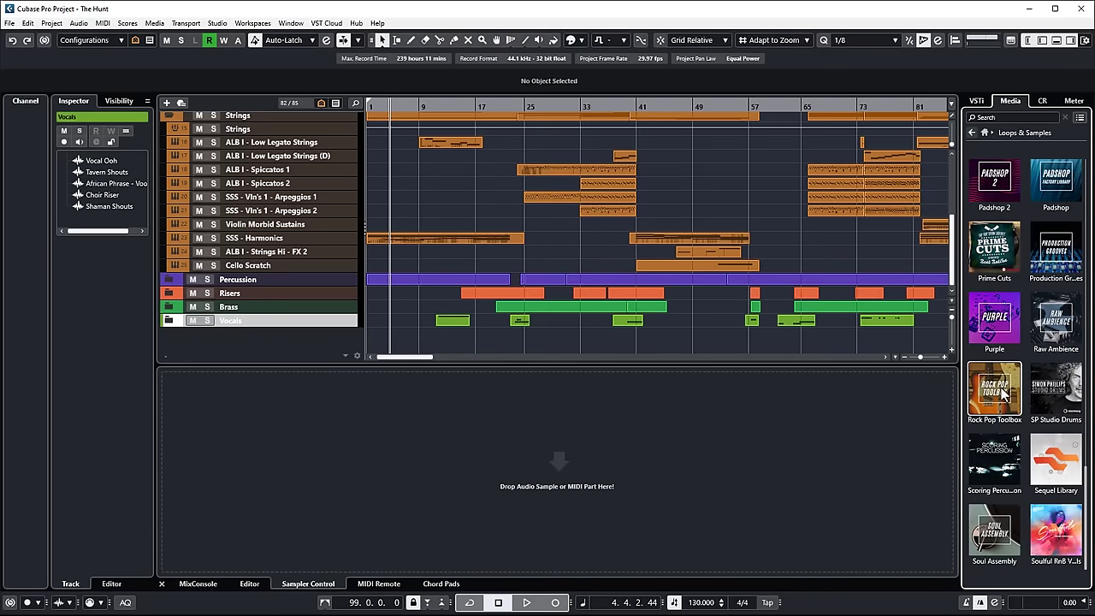
left_click(1058, 533)
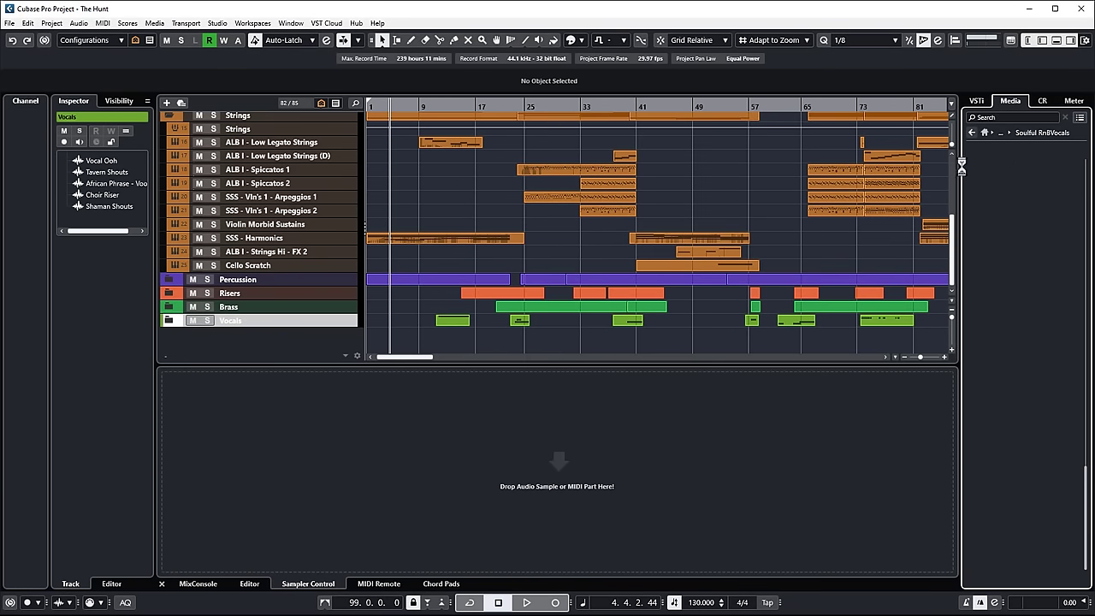
left_click_drag(964, 227, 930, 227)
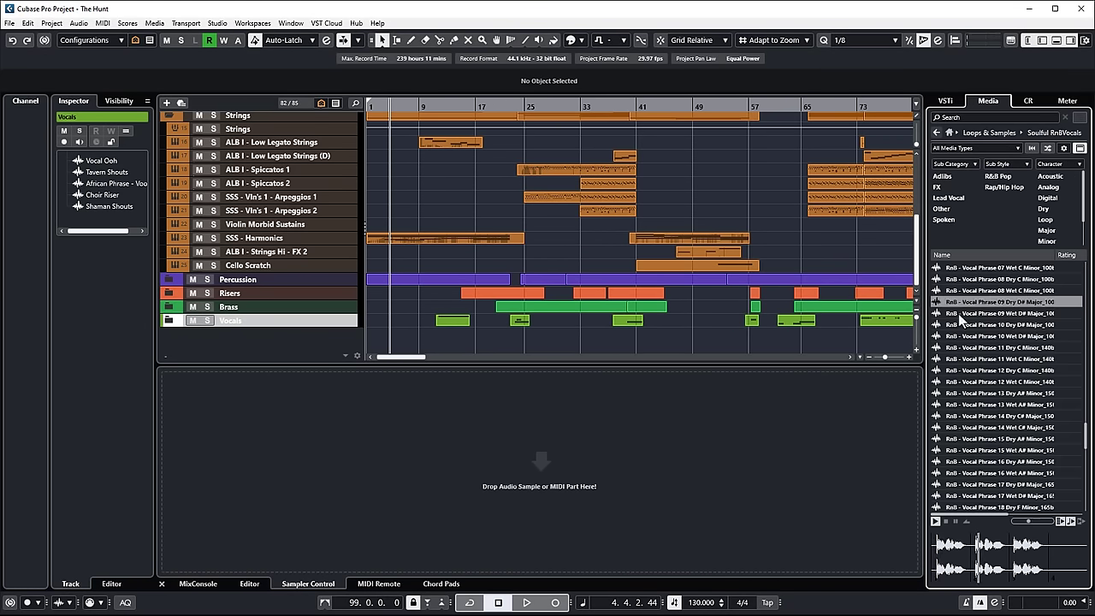
left_click_drag(963, 302, 504, 489)
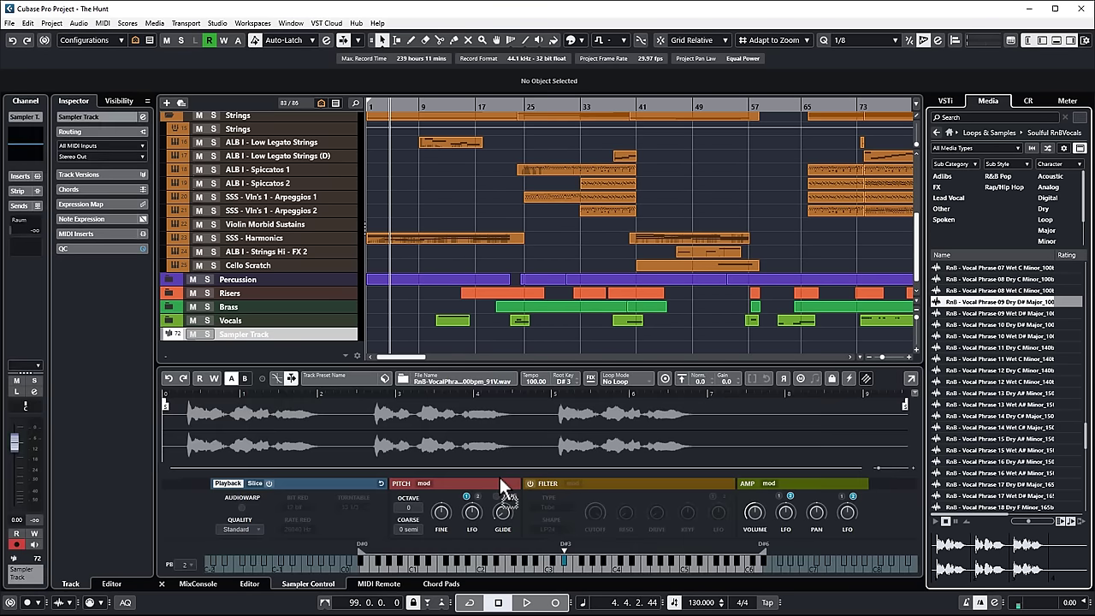
left_click(1070, 41)
left_click_drag(15, 443, 16, 473)
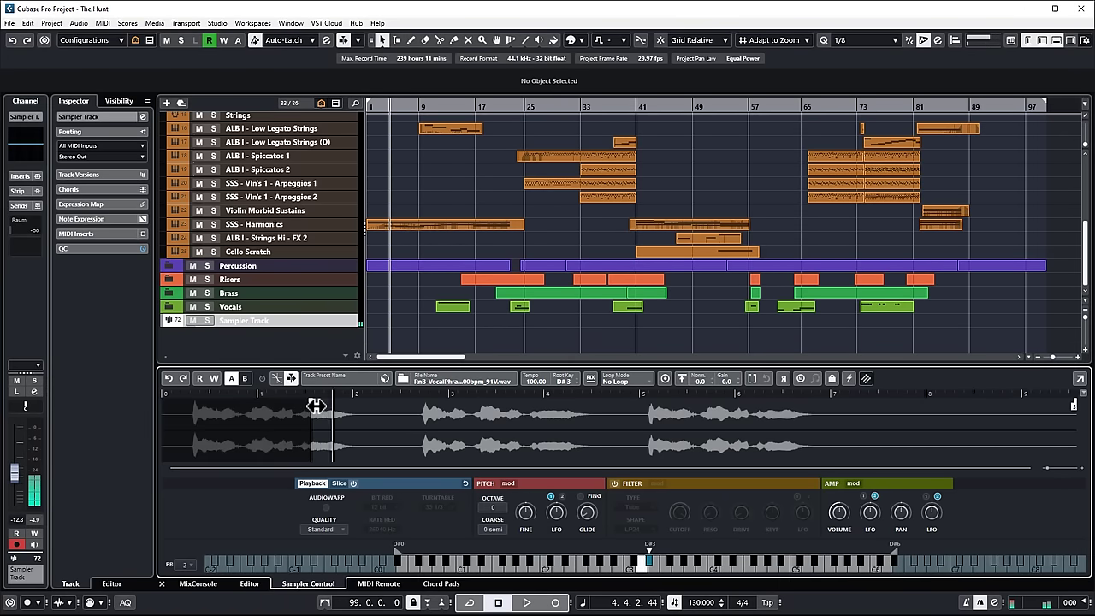
Trim the sample to a short vocal section between about 1.5 and 1.9 on the ruler, and set its loop mode to Alternate.
left_click_drag(1075, 405, 341, 402)
left_click(614, 382)
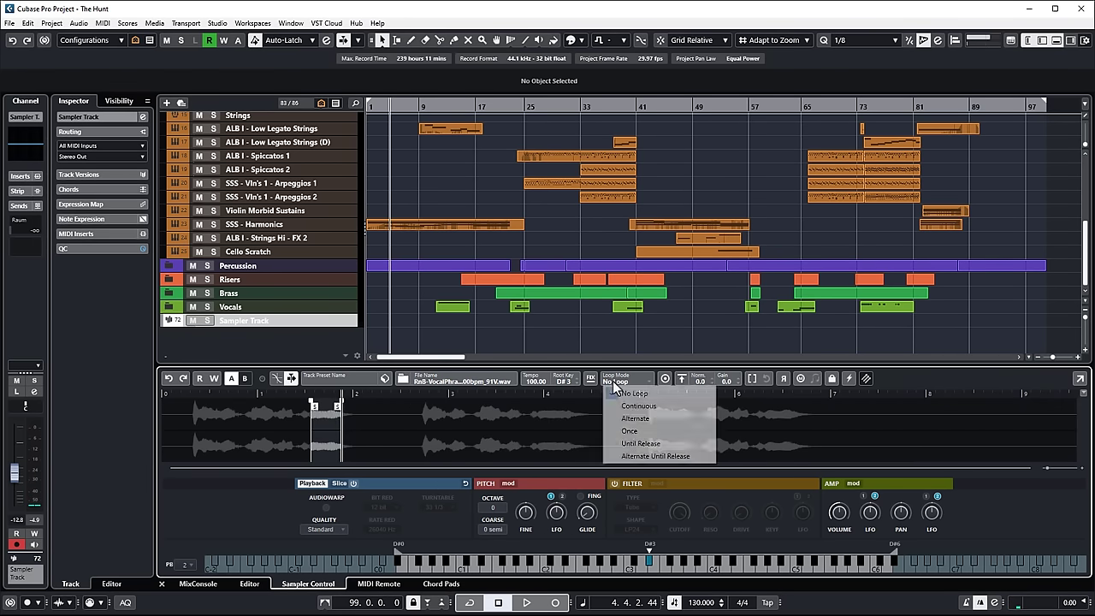
left_click(635, 418)
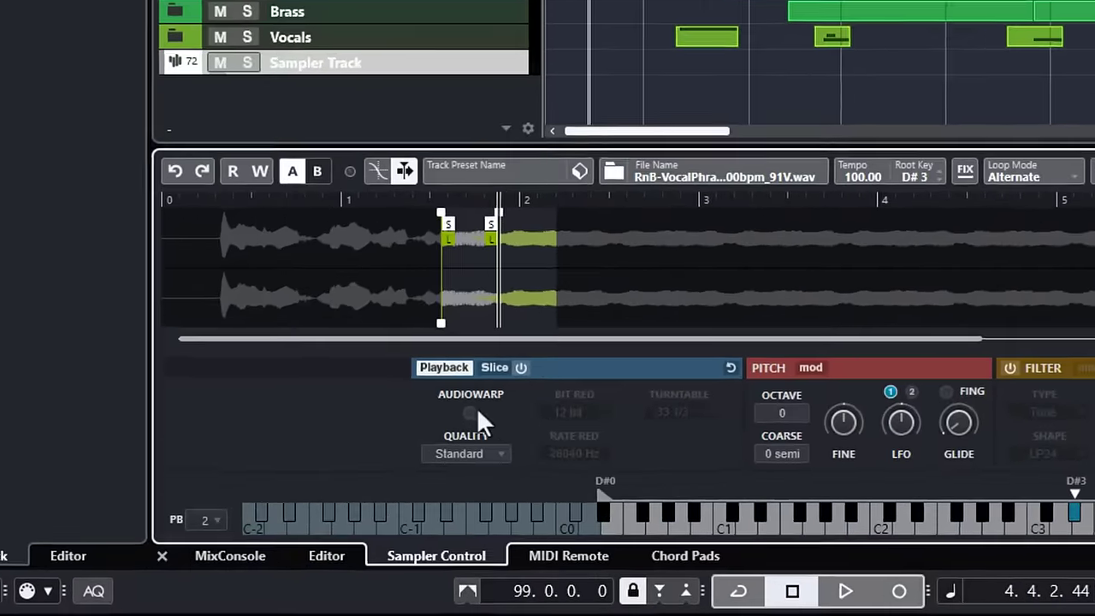
Enable AudioWarp for the sample with Spectral mode, and lower the playback speed.
left_click(326, 507)
left_click(491, 449)
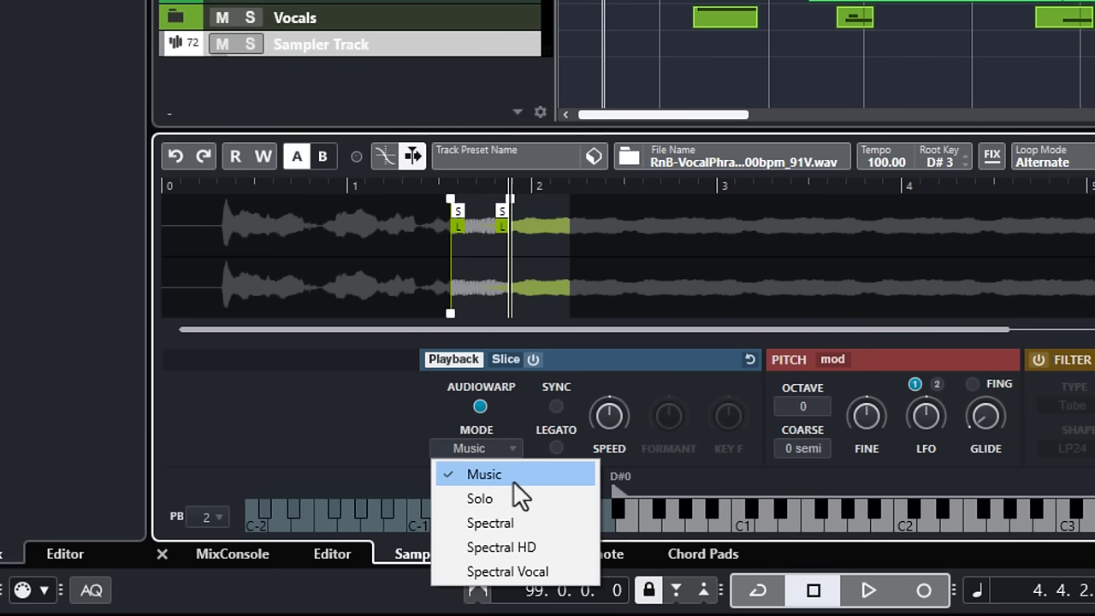
left_click(535, 528)
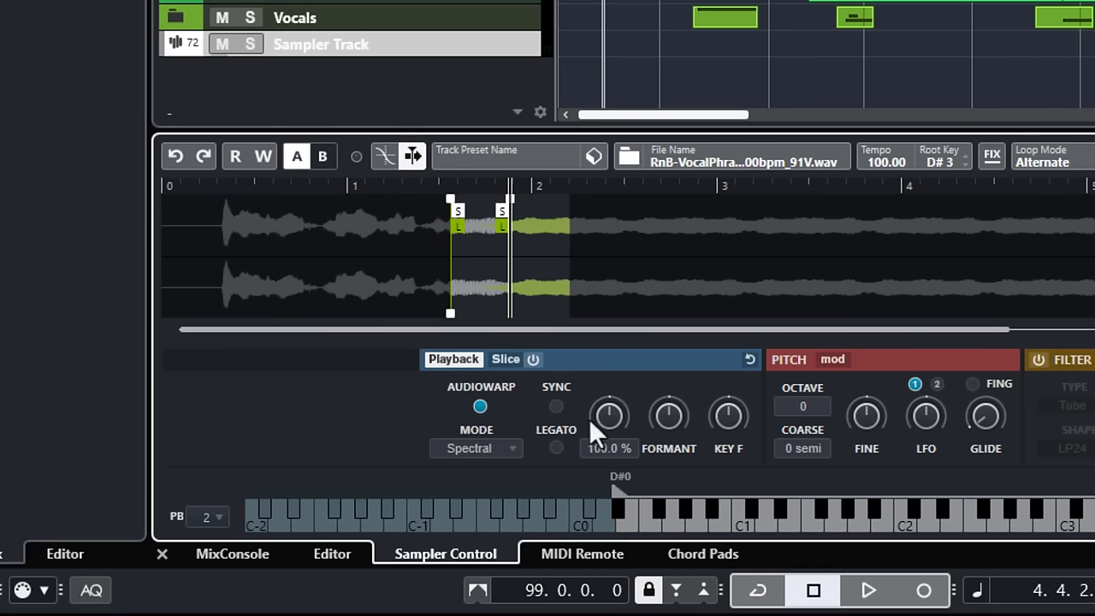
left_click_drag(603, 415, 554, 432)
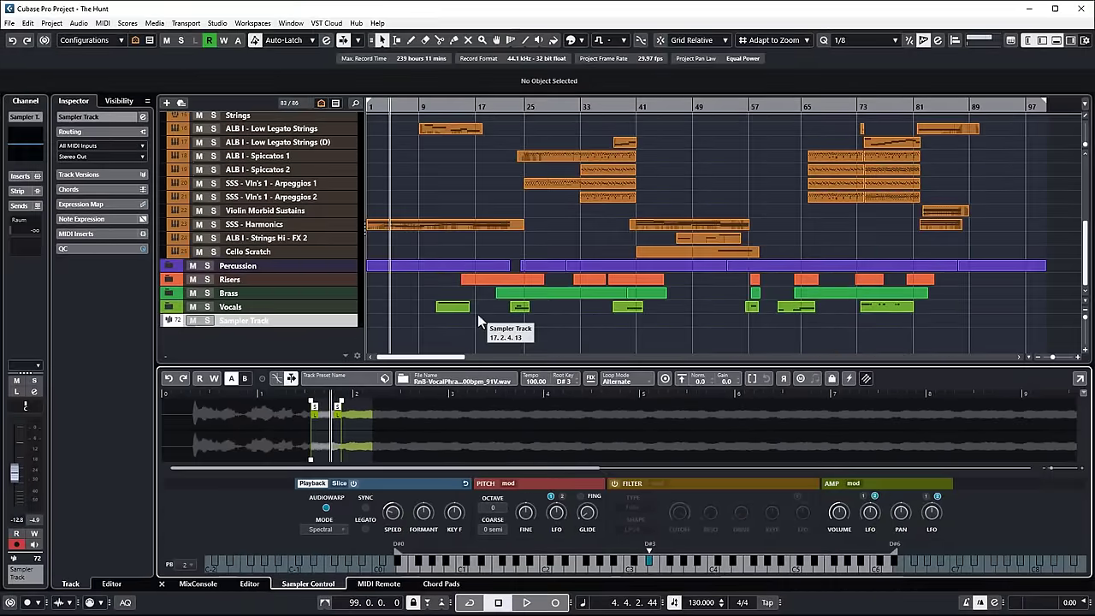
Compare the audio performance load of AudioWarp's Spectral HD and Spectral modes, and close the performance meter.
key("F12")
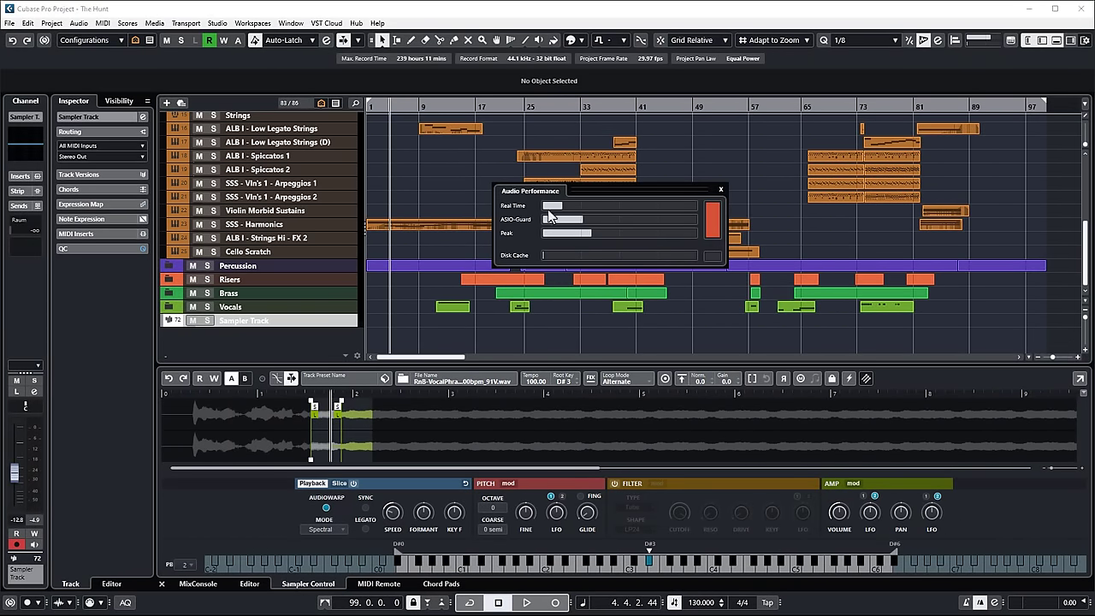
left_click(325, 529)
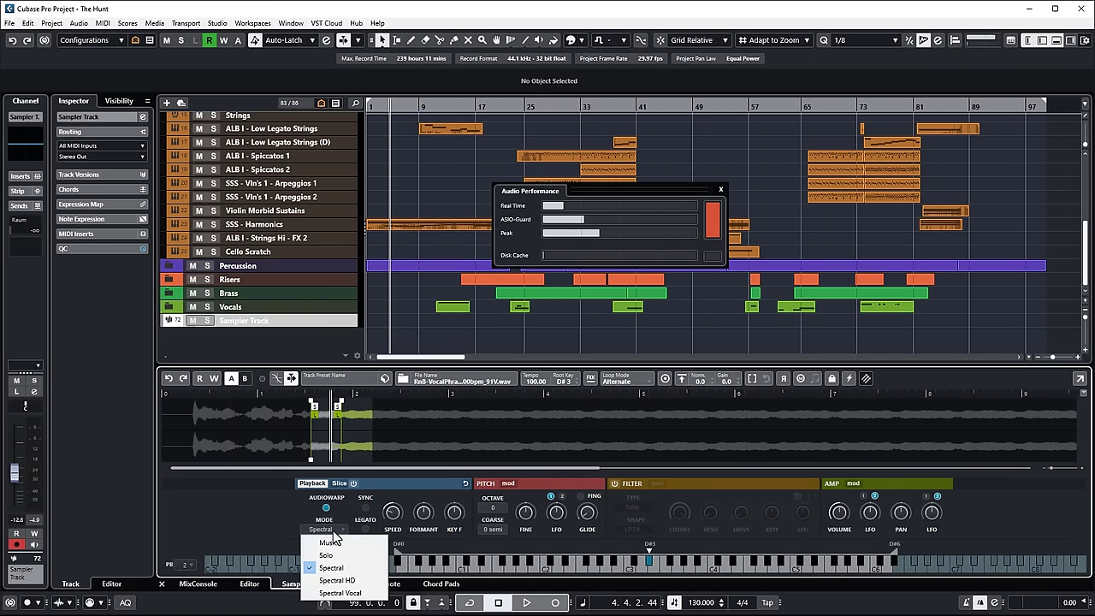
left_click(338, 580)
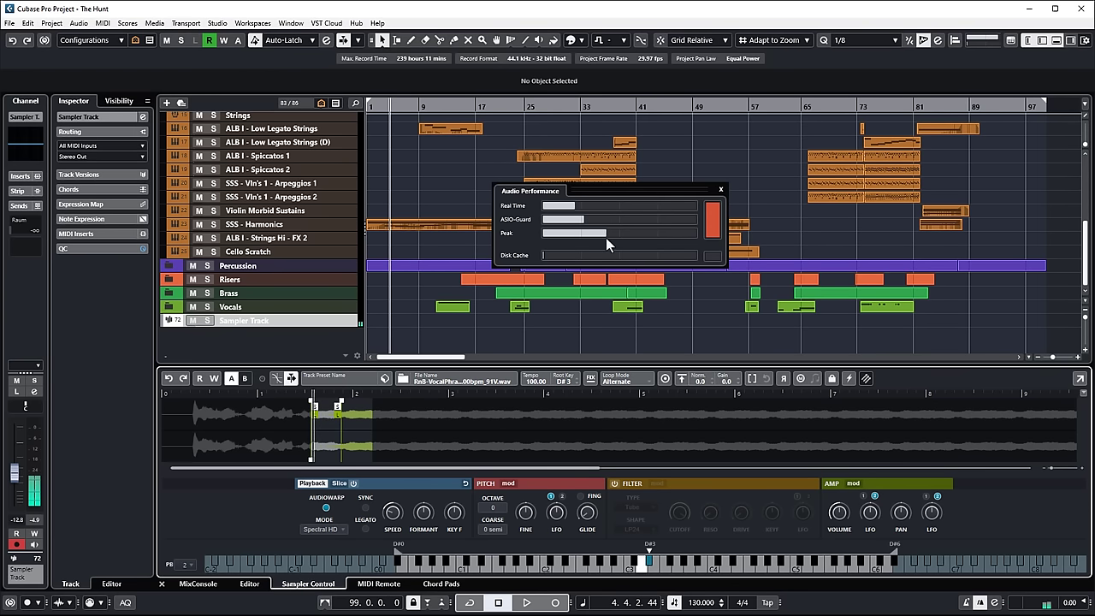
left_click(332, 529)
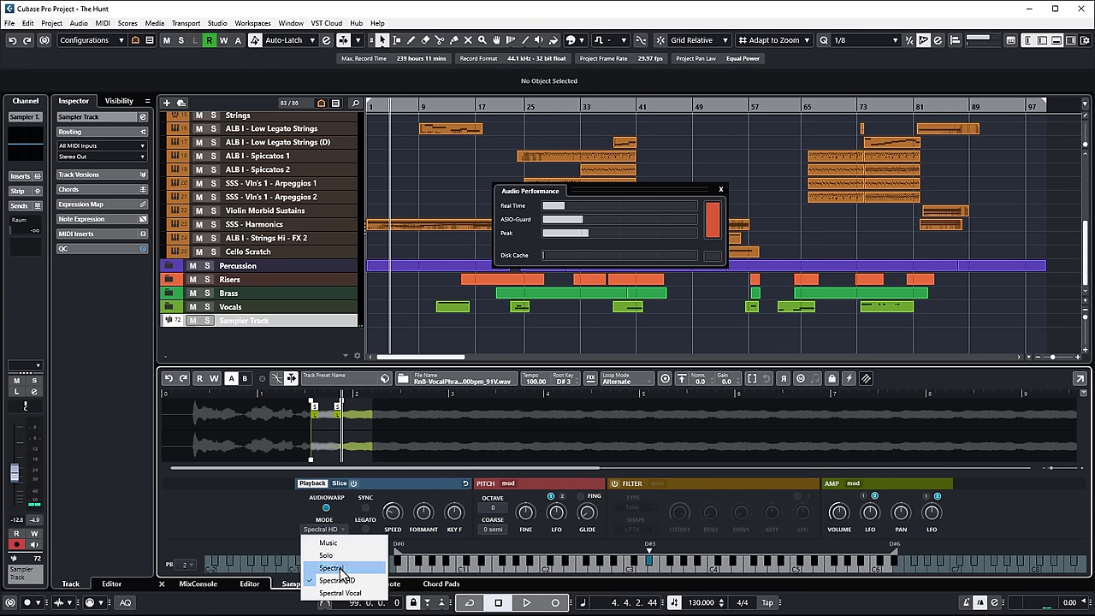
left_click(331, 567)
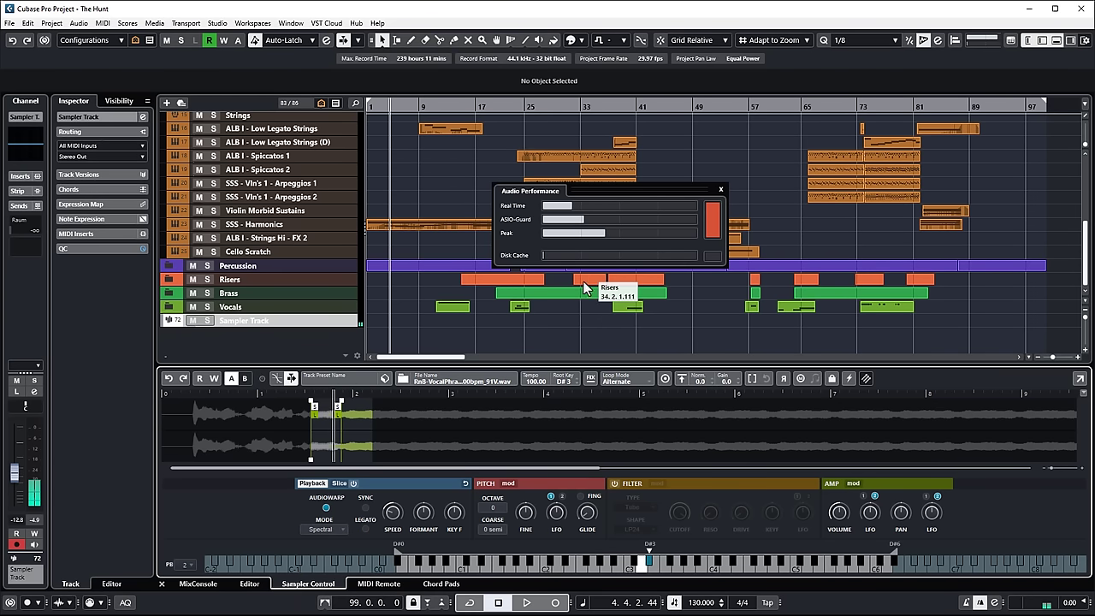
left_click(720, 189)
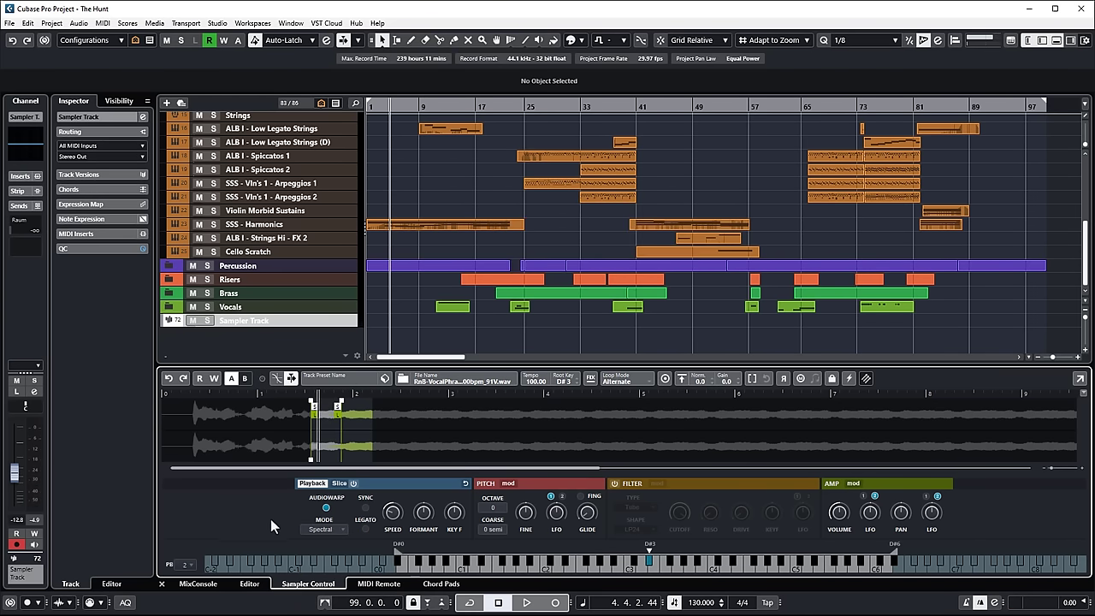
Set the AudioWarp mode to Spectral Vocal and try different playback speeds.
left_click(324, 531)
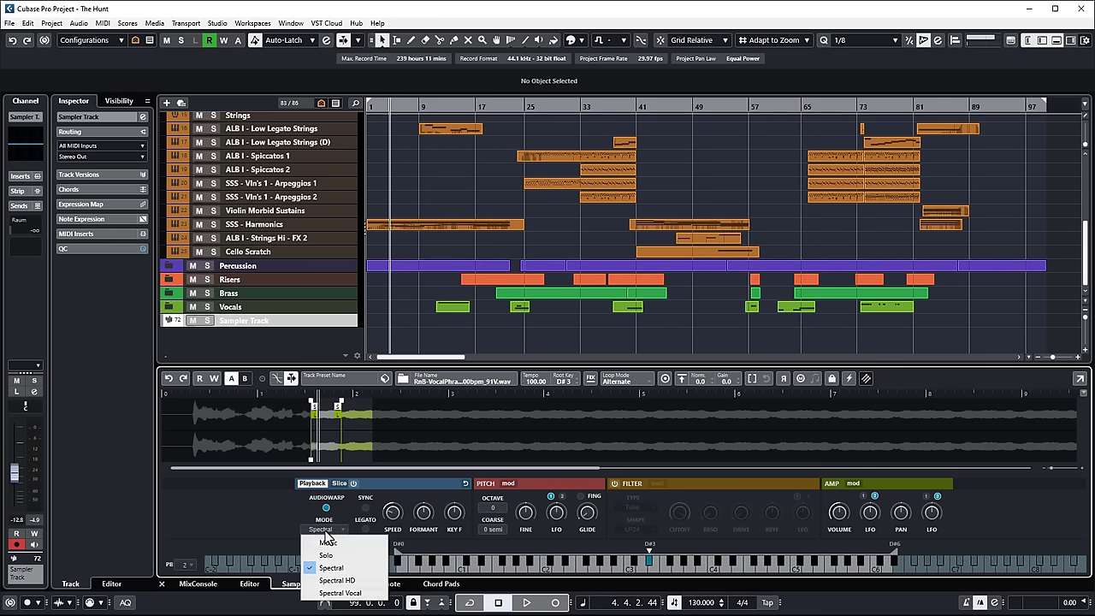
left_click(341, 592)
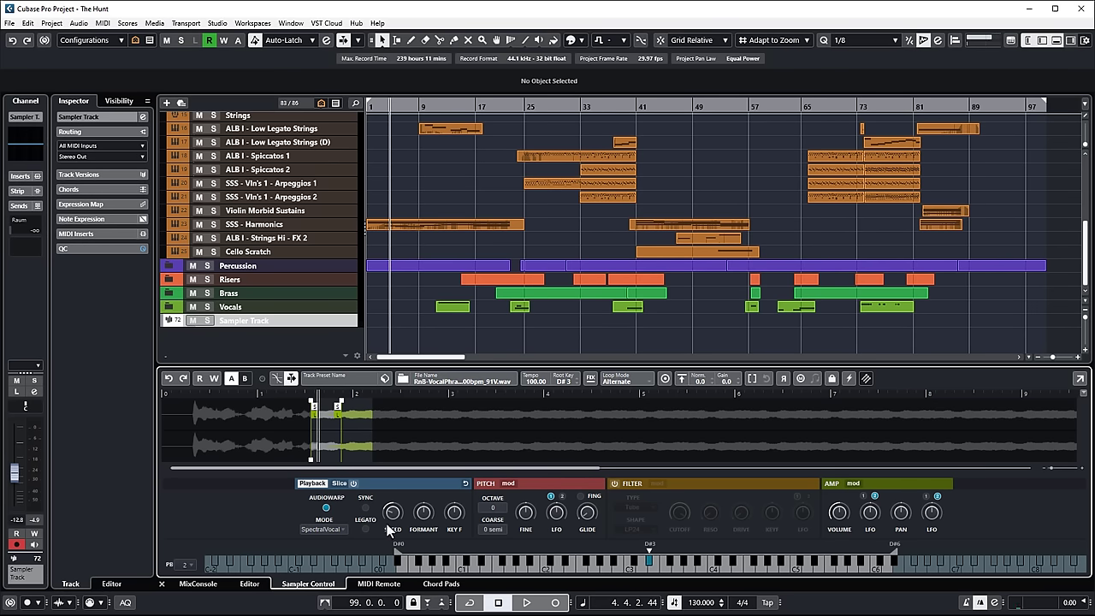
left_click_drag(392, 516, 388, 488)
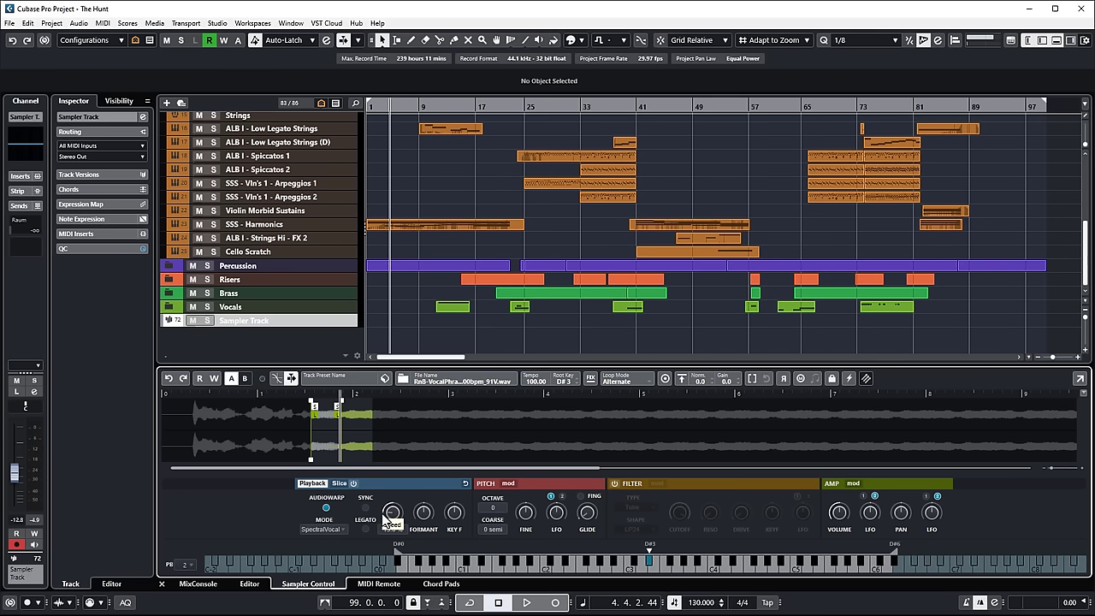
left_click_drag(384, 516, 408, 480)
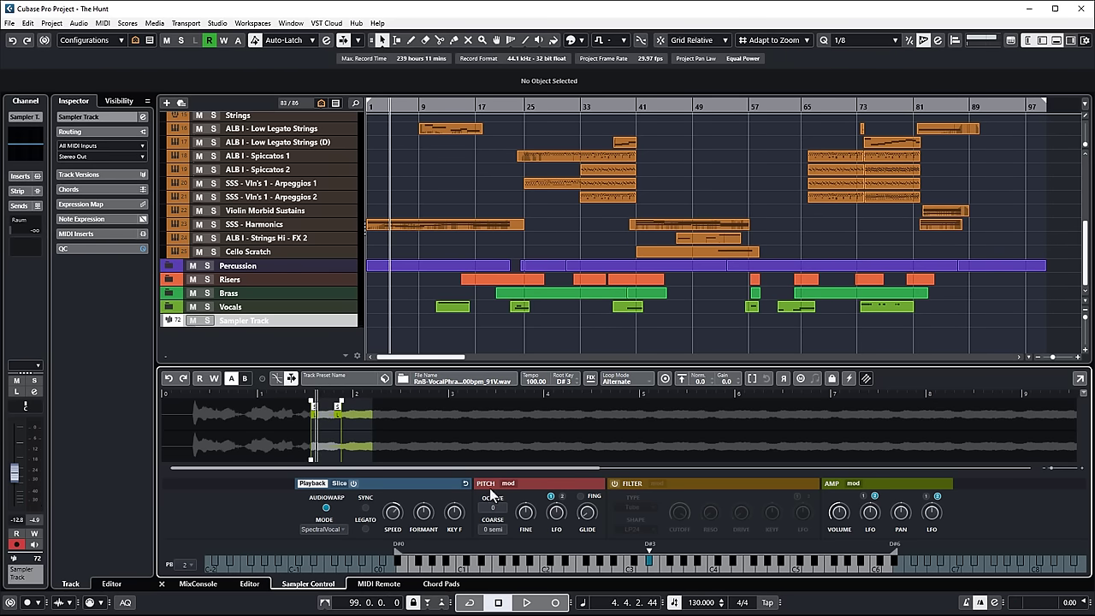
Show the Amp section's modulation editor and select the amp envelope's sustain node at 0.25 s.
left_click(854, 484)
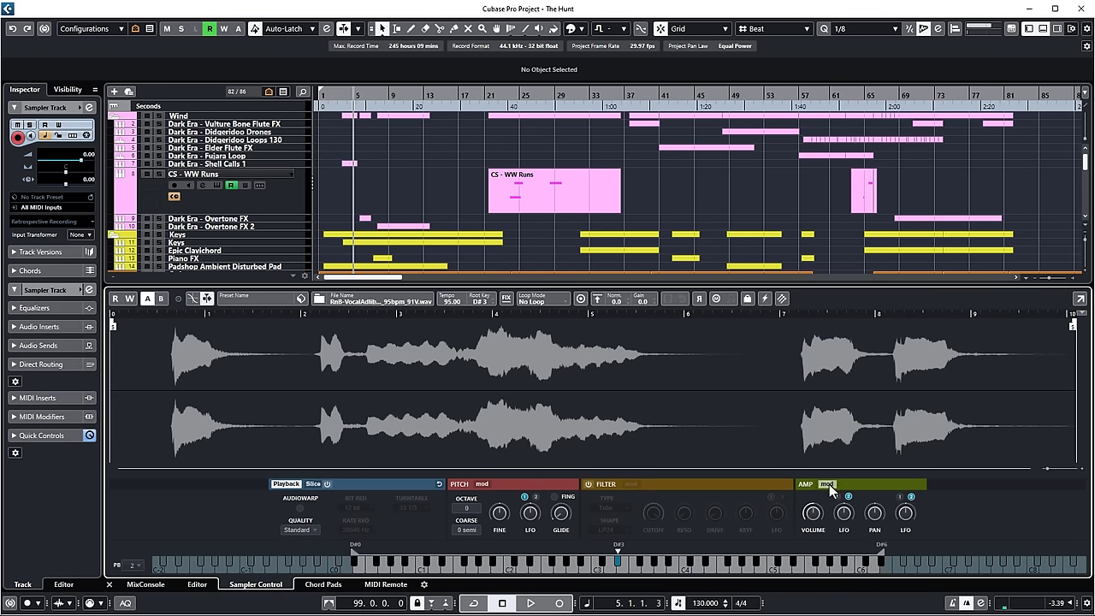
left_click(827, 485)
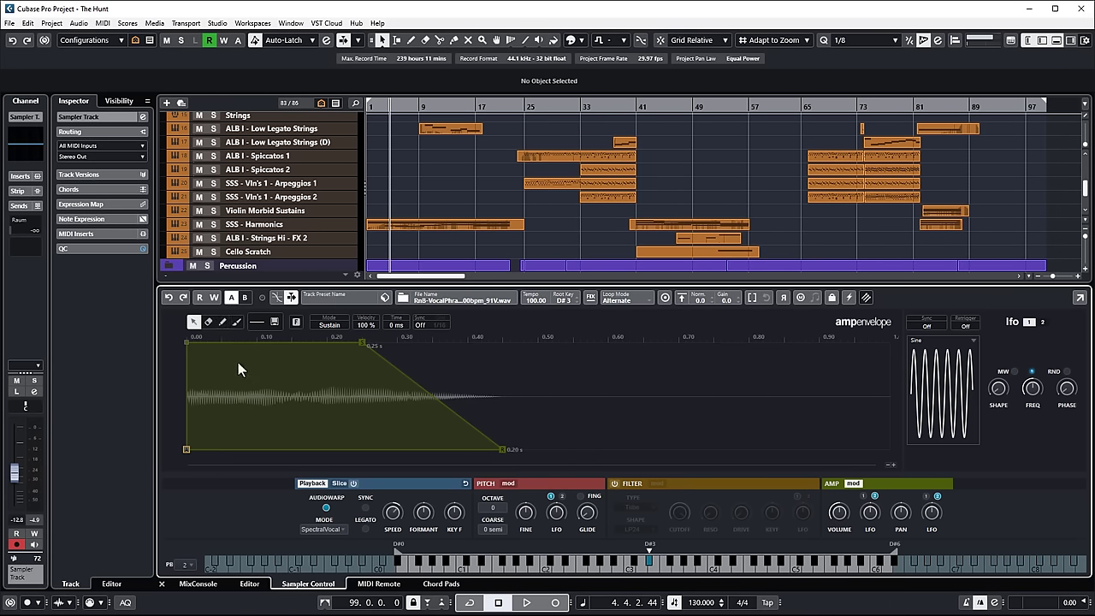
left_click(361, 343)
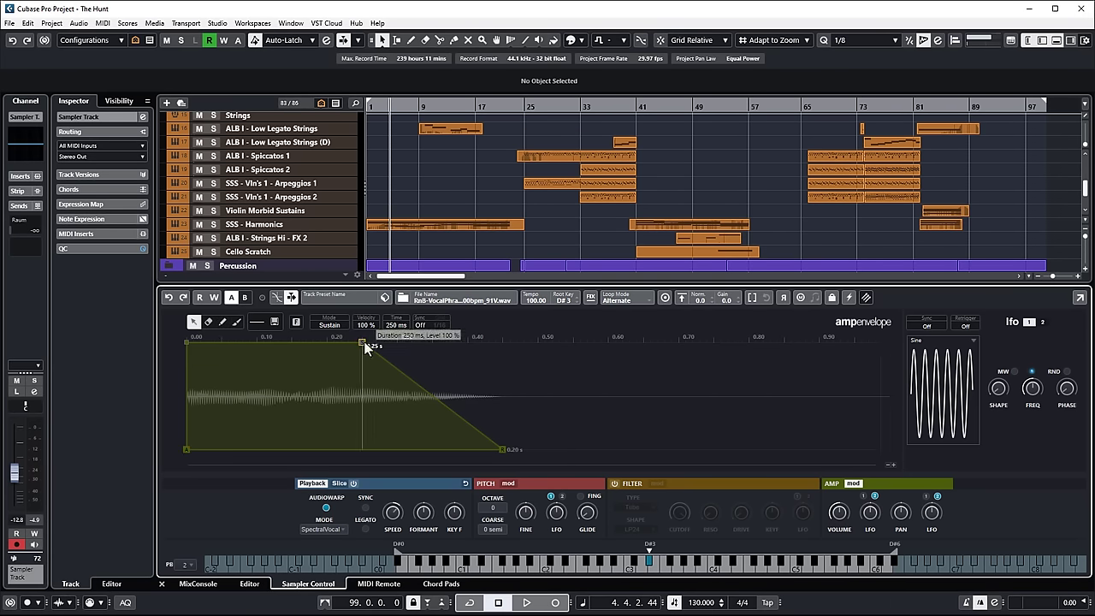
Try adding a node to the amp envelope ahead of the sustain node, and remove it.
double_click(284, 369)
double_click(283, 369)
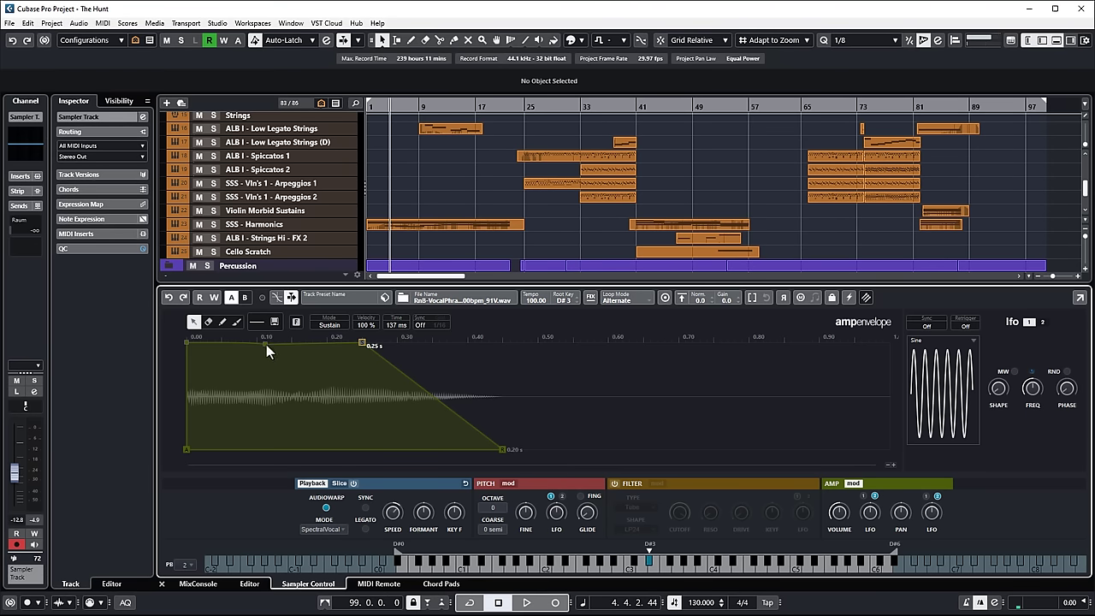
double_click(266, 344)
Draw a series of amp envelope nodes with the Pencil tool and erase them with the Eraser.
left_click(223, 321)
mouse_move(207, 373)
left_mouse_down()
mouse_move(211, 359)
mouse_move(286, 356)
mouse_move(384, 367)
mouse_move(428, 397)
mouse_move(503, 404)
mouse_move(565, 377)
left_mouse_up()
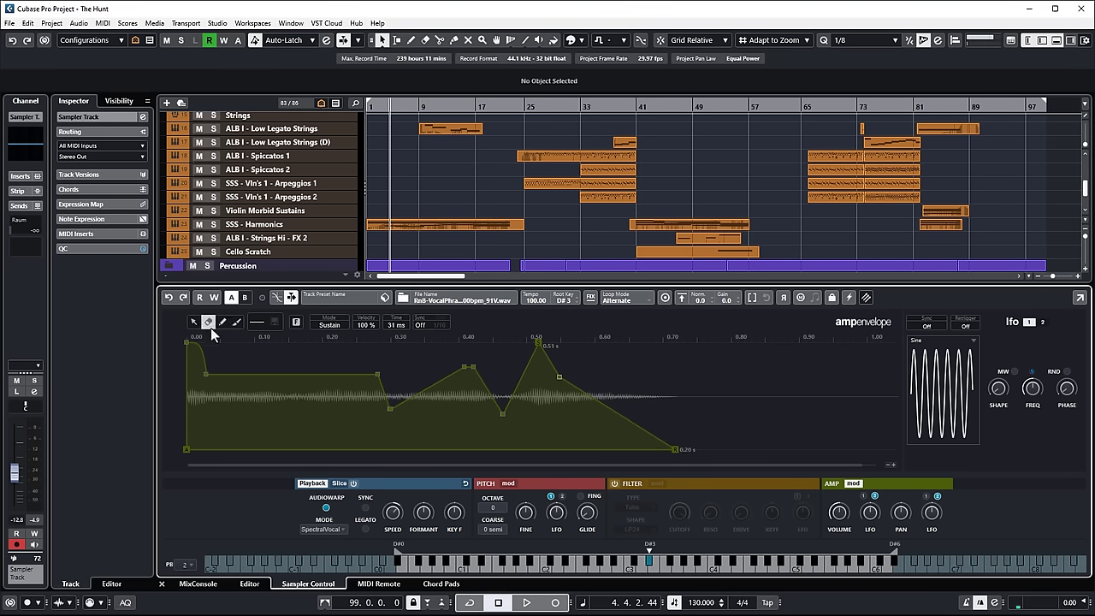
mouse_move(196, 361)
left_mouse_down()
mouse_move(224, 389)
mouse_move(602, 440)
left_mouse_up()
left_click_drag(257, 419, 200, 331)
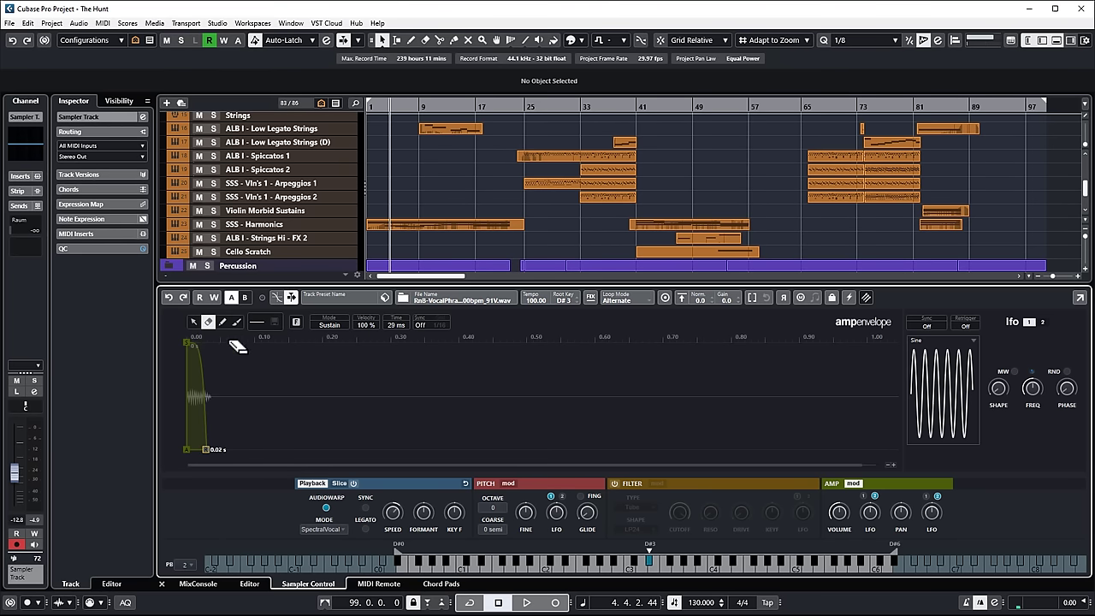
Paint a rising and falling amp envelope with the Brush tool, and show the factory curve shapes.
left_click(236, 325)
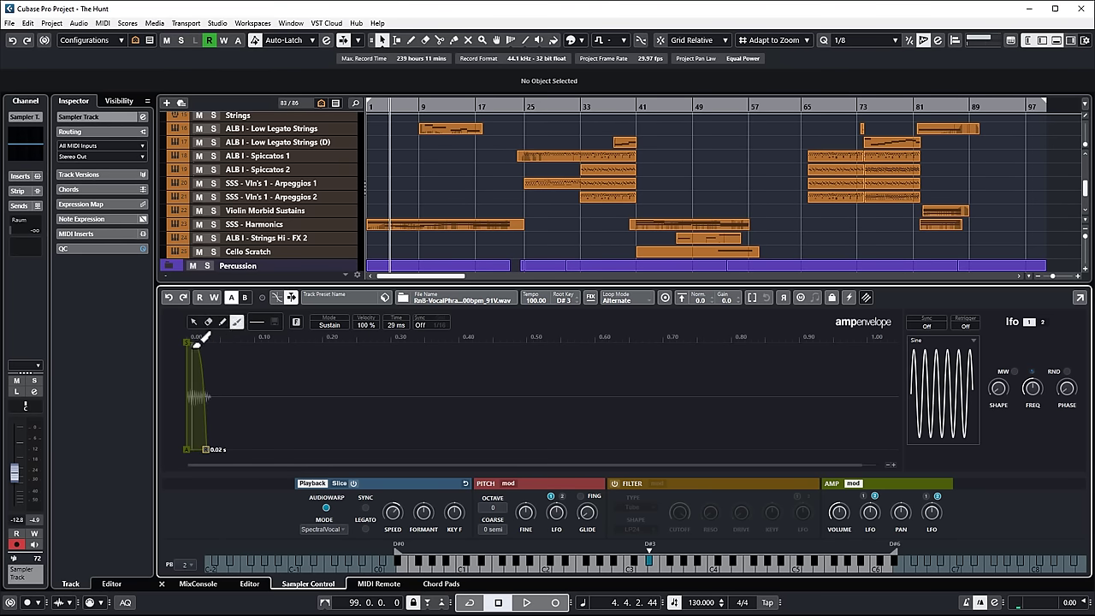
left_click_drag(197, 345, 221, 415)
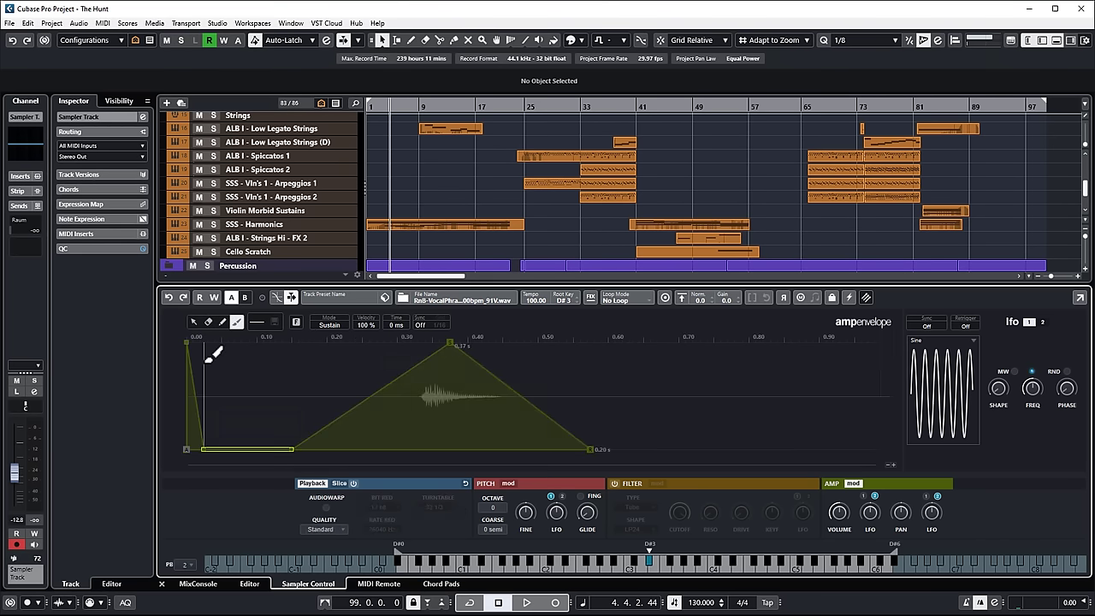
mouse_move(205, 363)
left_mouse_down()
mouse_move(331, 398)
mouse_move(523, 398)
mouse_move(558, 366)
left_mouse_up()
left_click(257, 323)
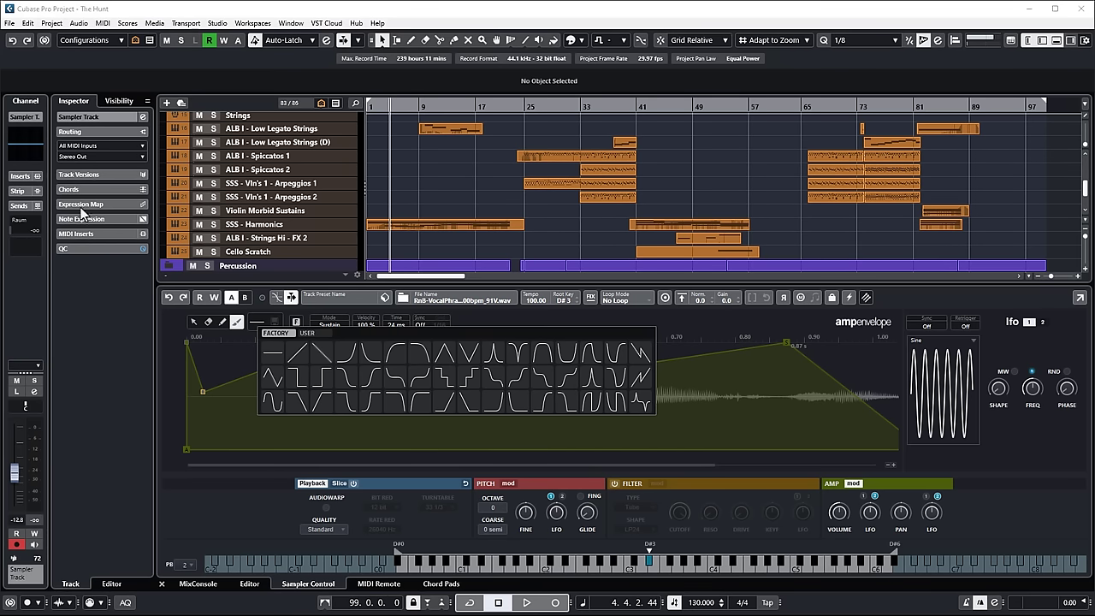
Insert the Steinberg FX Modulator in the Sampler Track's first insert slot, view its interface, and close its window.
left_click(21, 177)
left_click(21, 177)
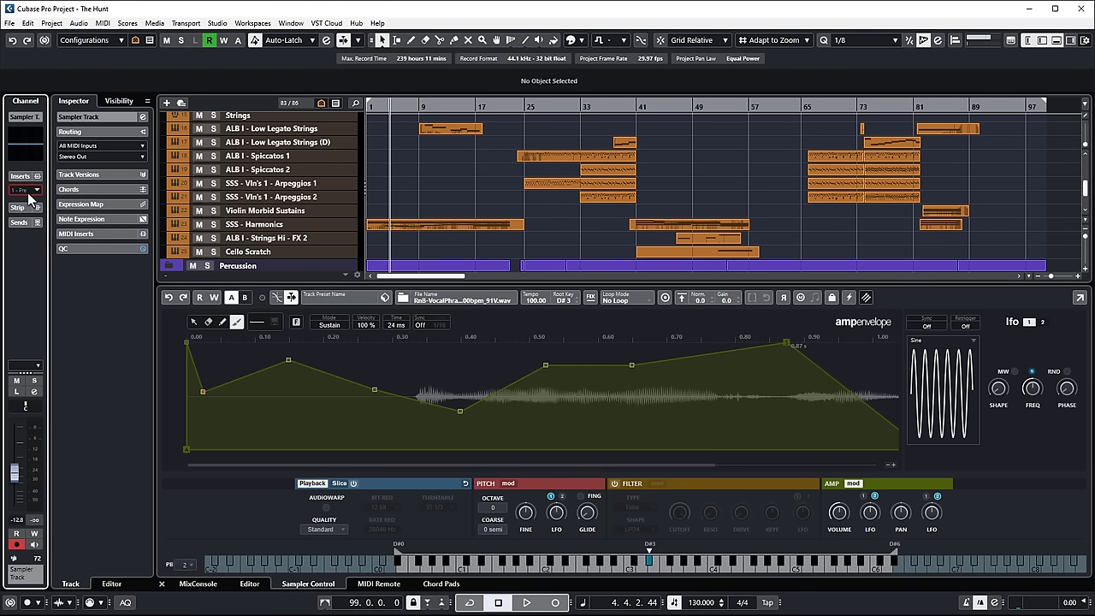
left_click(29, 194)
type("cu")
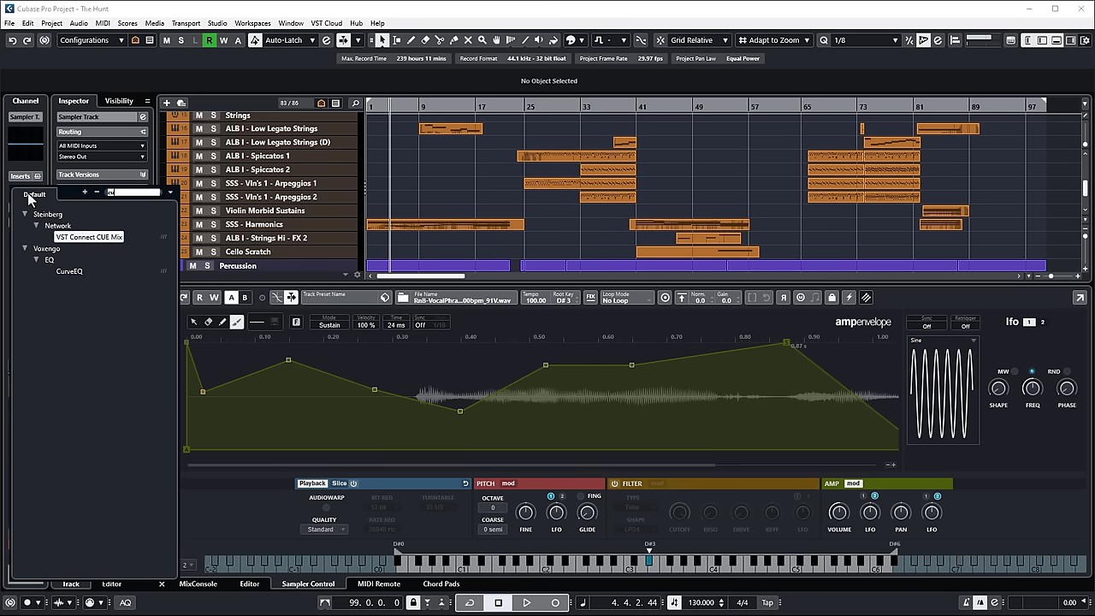
key("BackSpace")
key("BackSpace")
type("fx")
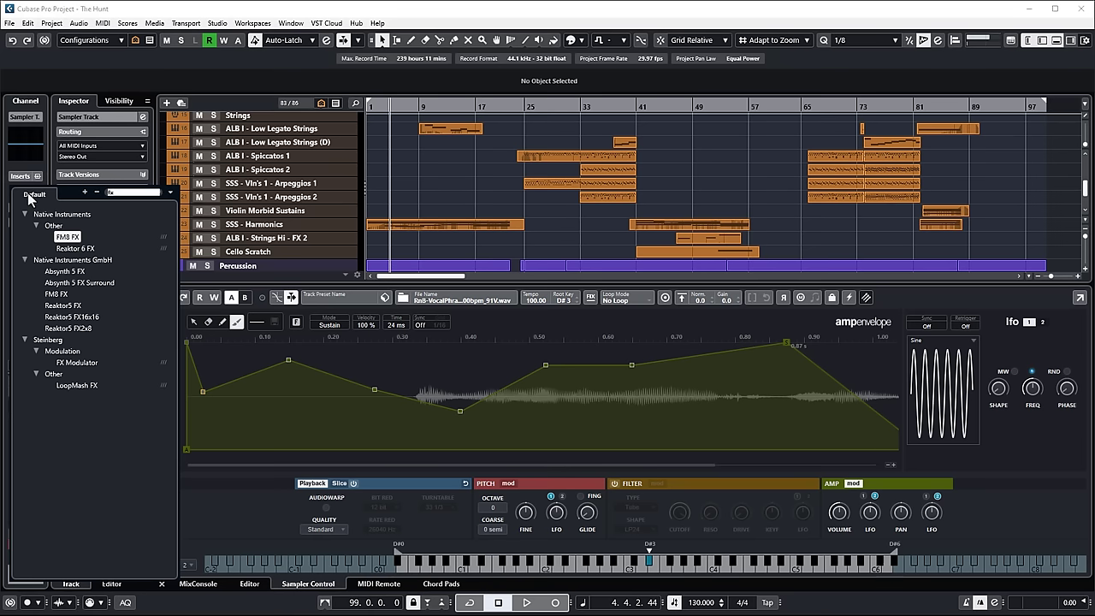
left_click(77, 361)
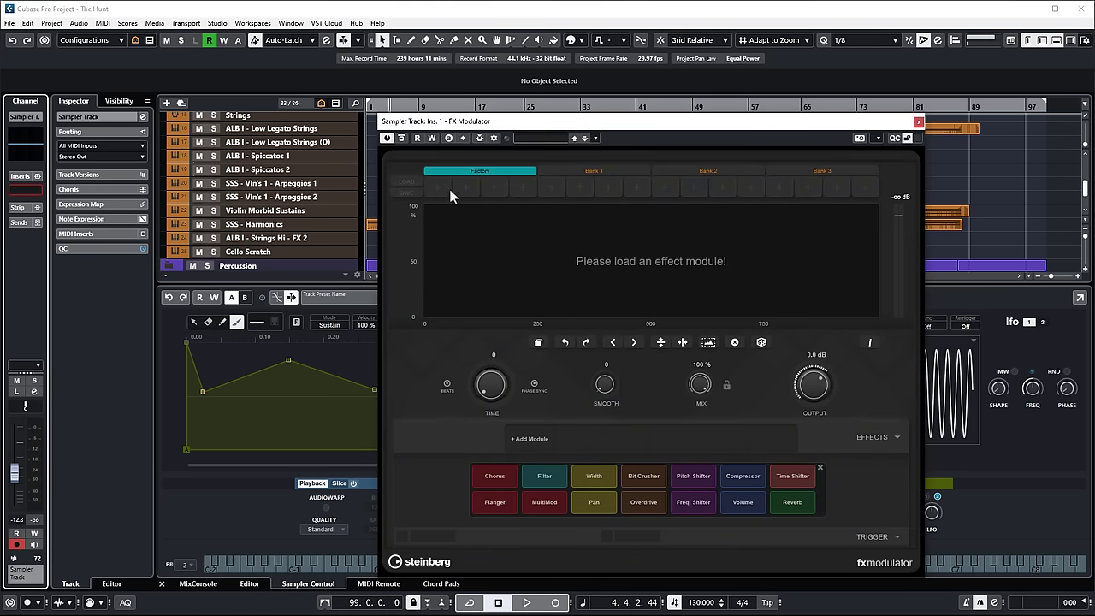
left_click(918, 123)
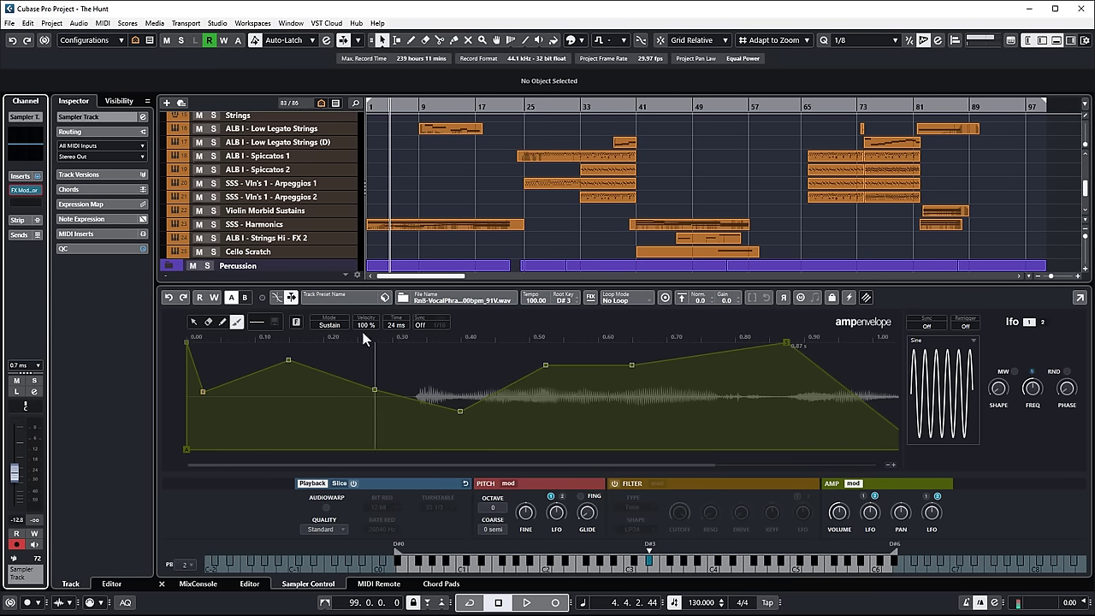
Paint repeated falling ramps across about the first 0.75 s of the amp envelope, using the Brush tool's descending linear curve shape.
left_click(258, 322)
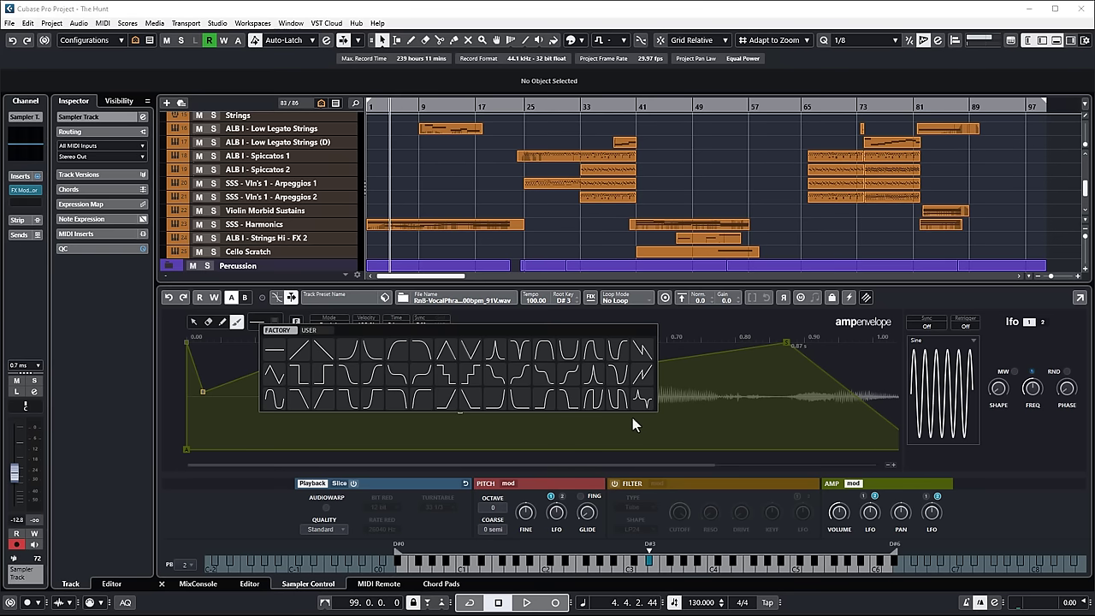
left_click(325, 349)
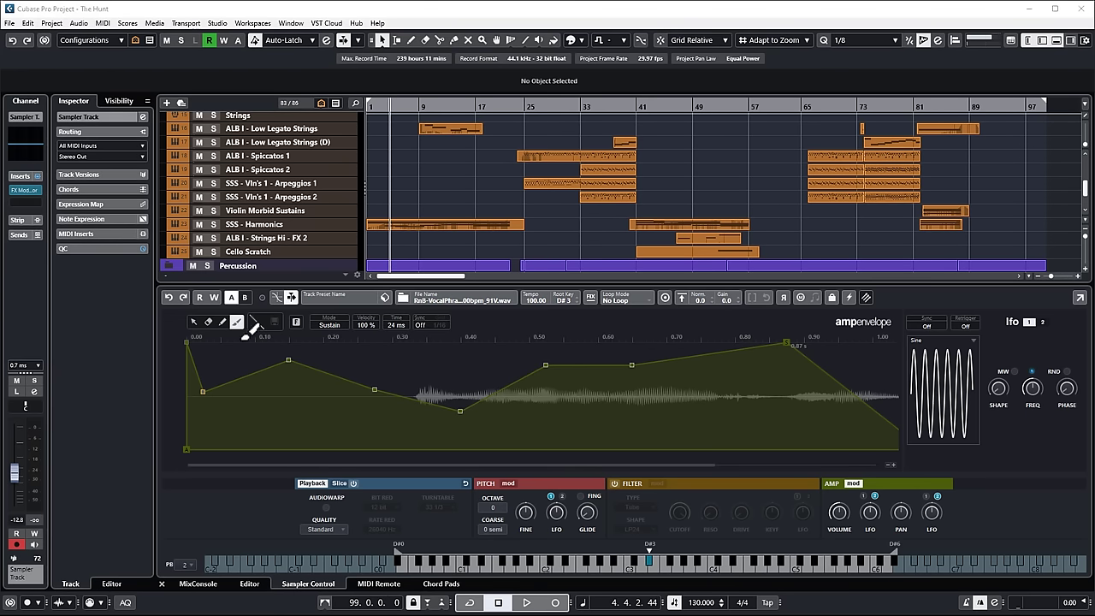
mouse_move(193, 353)
left_mouse_down()
mouse_move(234, 444)
mouse_move(280, 330)
mouse_move(445, 325)
mouse_move(601, 291)
mouse_move(654, 292)
left_mouse_up()
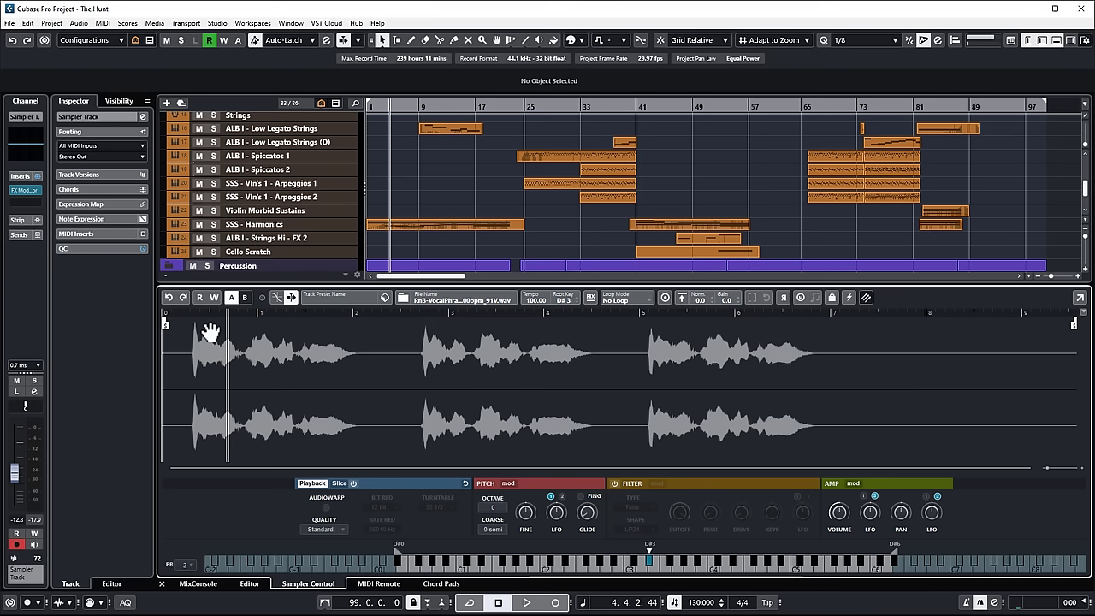
Move the sample start to about 1.5 on the ruler, and bend the first amp envelope ramp inward and the second outward.
left_click_drag(166, 325, 311, 327)
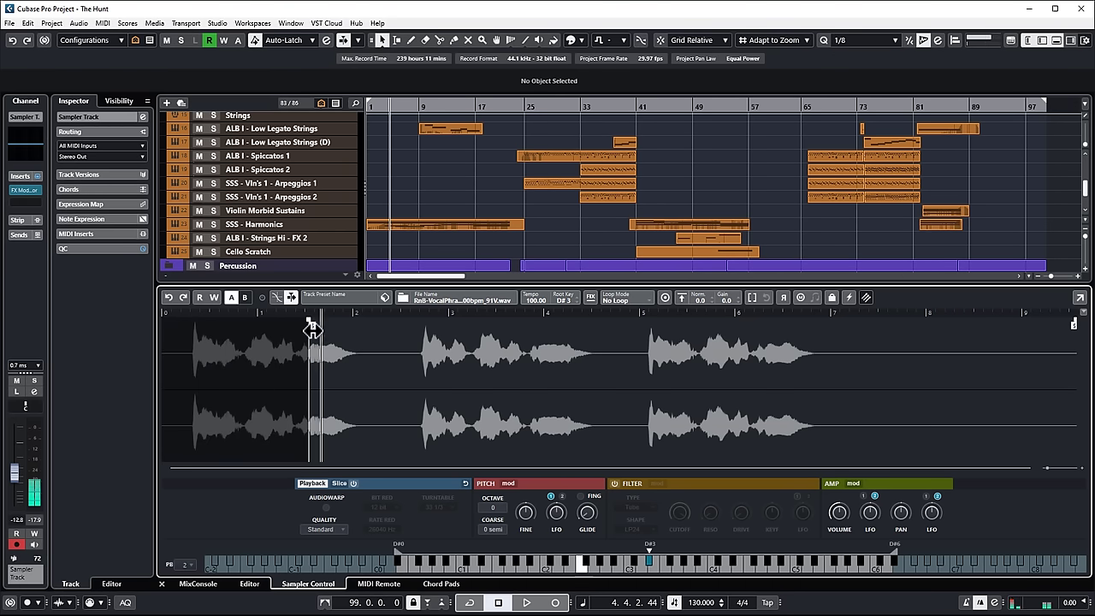
left_click(852, 483)
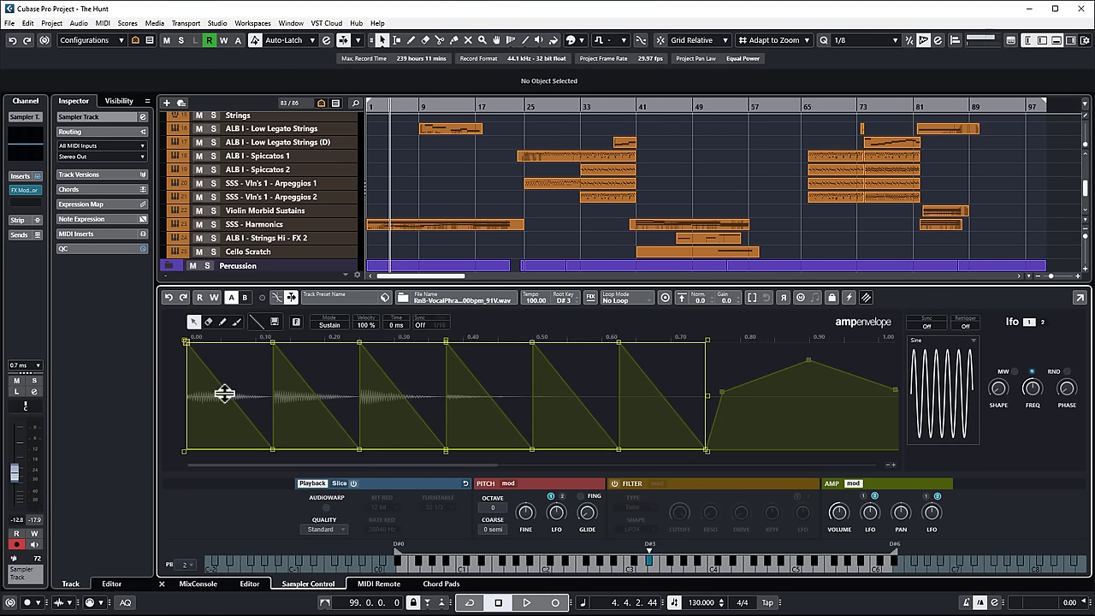
left_click_drag(227, 391, 226, 416)
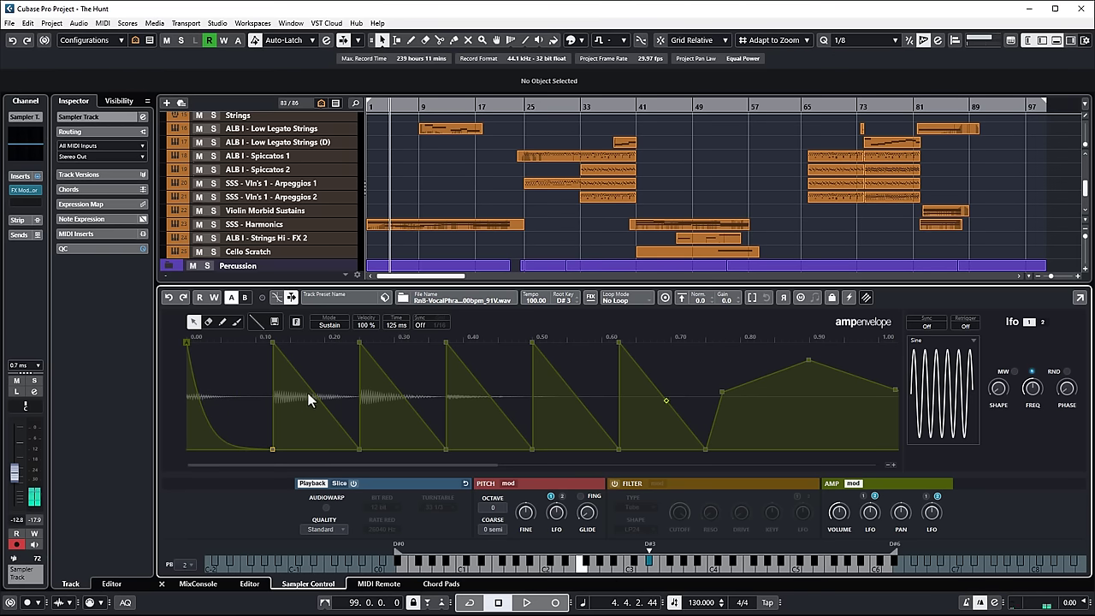
left_click_drag(317, 399, 323, 374)
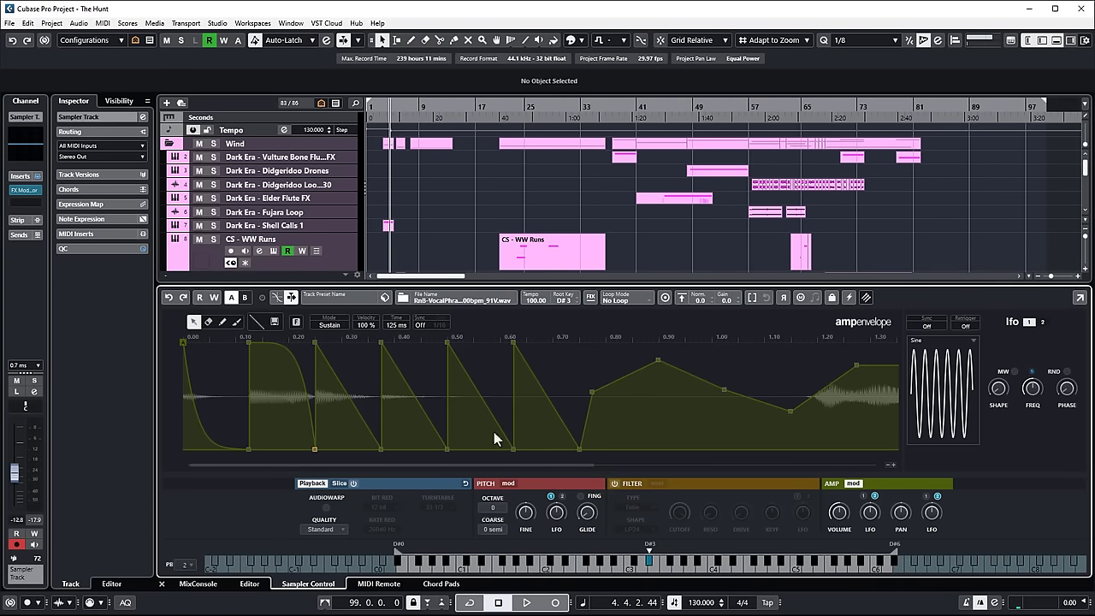
Undo the recent sampler edits three times and redo one using Sampler Control's own edit history.
left_click(170, 297)
left_click(170, 298)
left_click(169, 298)
left_click(183, 297)
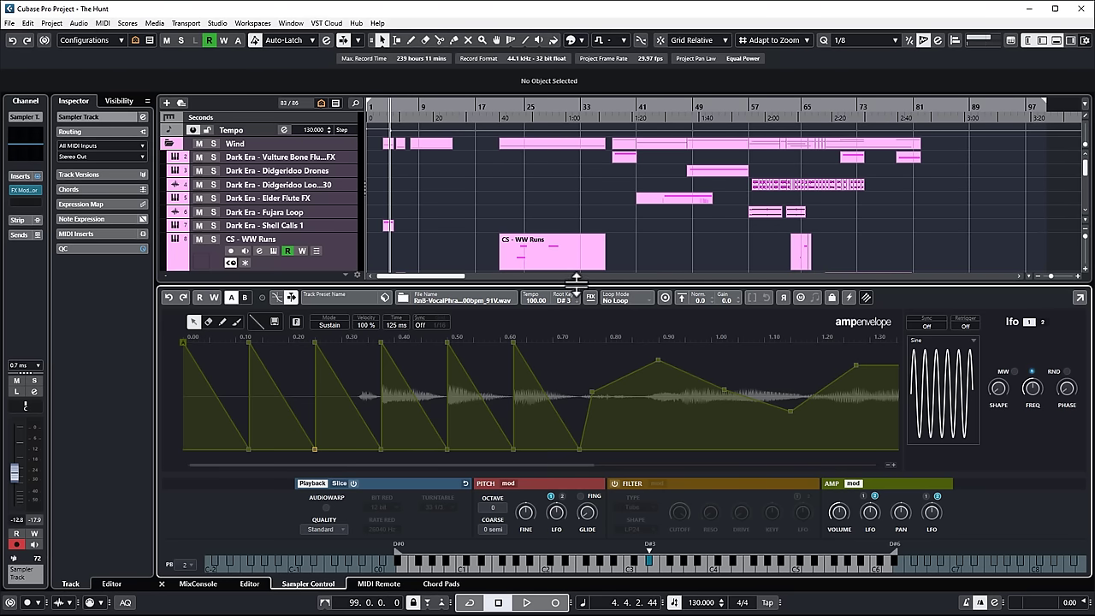
Reduce the height of the Sampler Control area and hide the lower zone to enlarge the arrangement.
left_click_drag(575, 278, 575, 371)
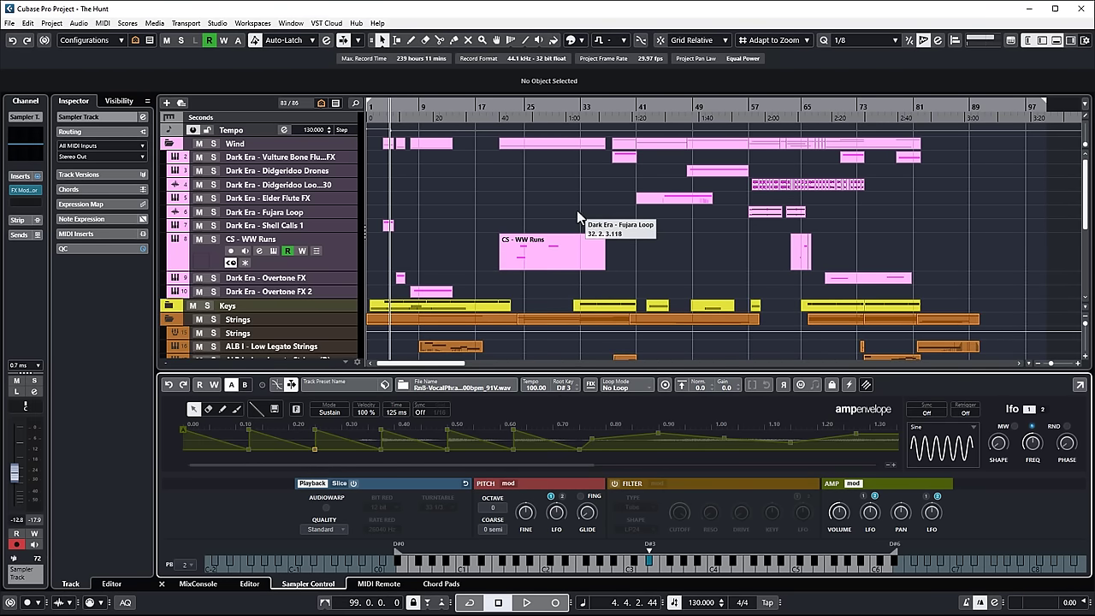
key("ctrl+alt+e")
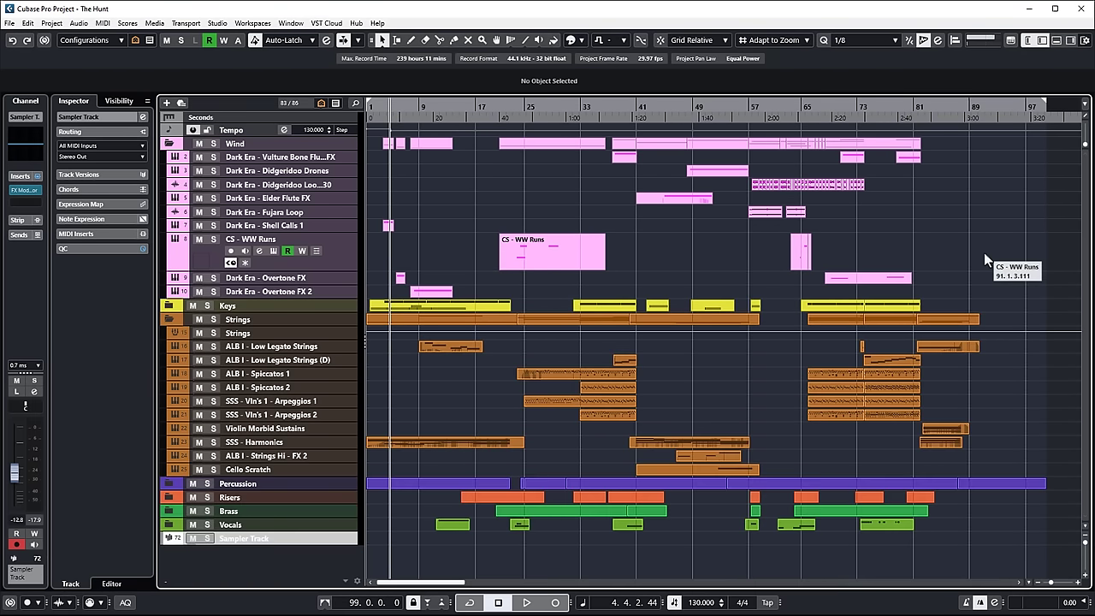
Enlarge the fader section of the separate MixConsole window and expand the Strip rack for all channels.
key("F3")
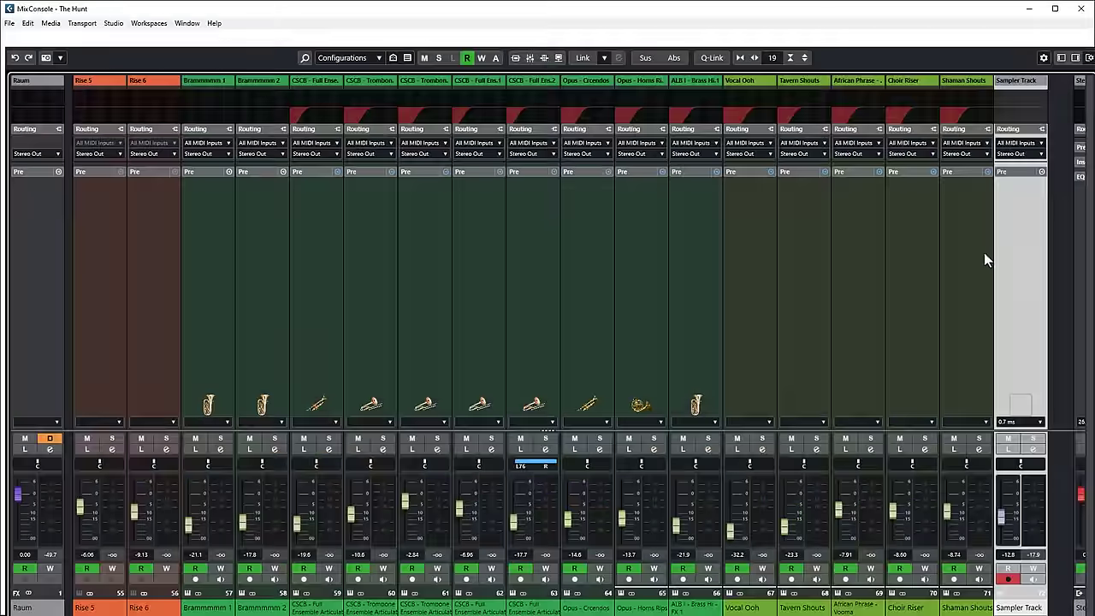
left_click_drag(760, 415, 760, 288)
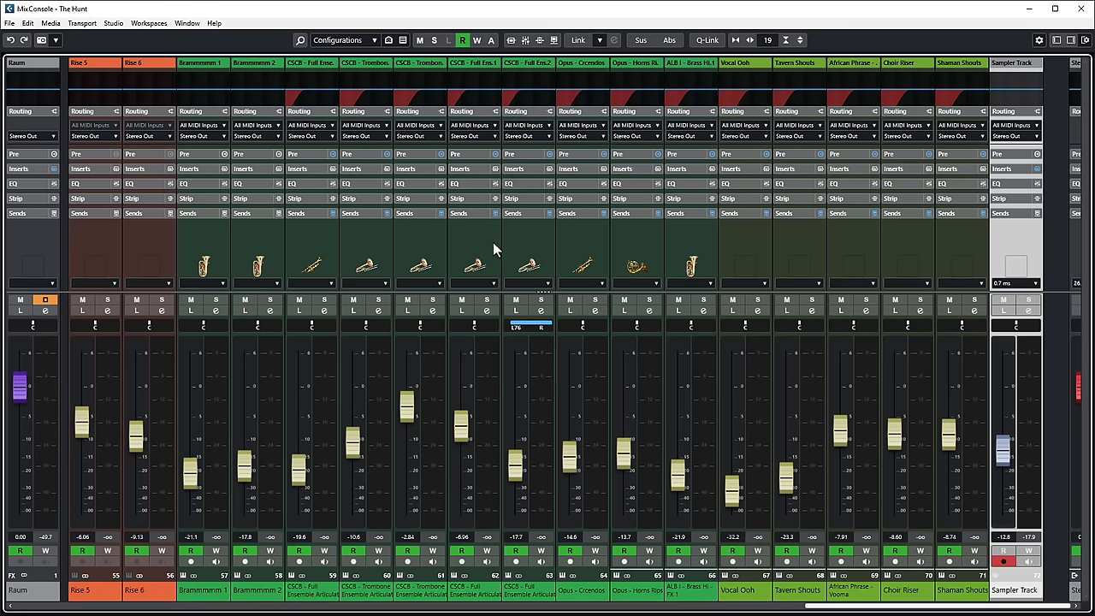
left_click(473, 200)
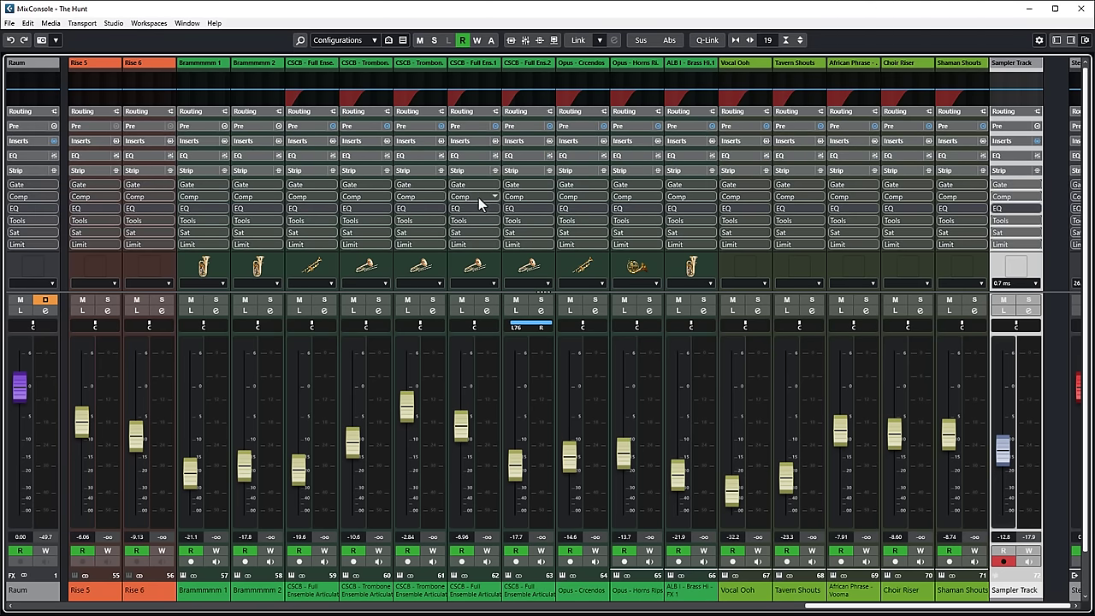
left_click(468, 198)
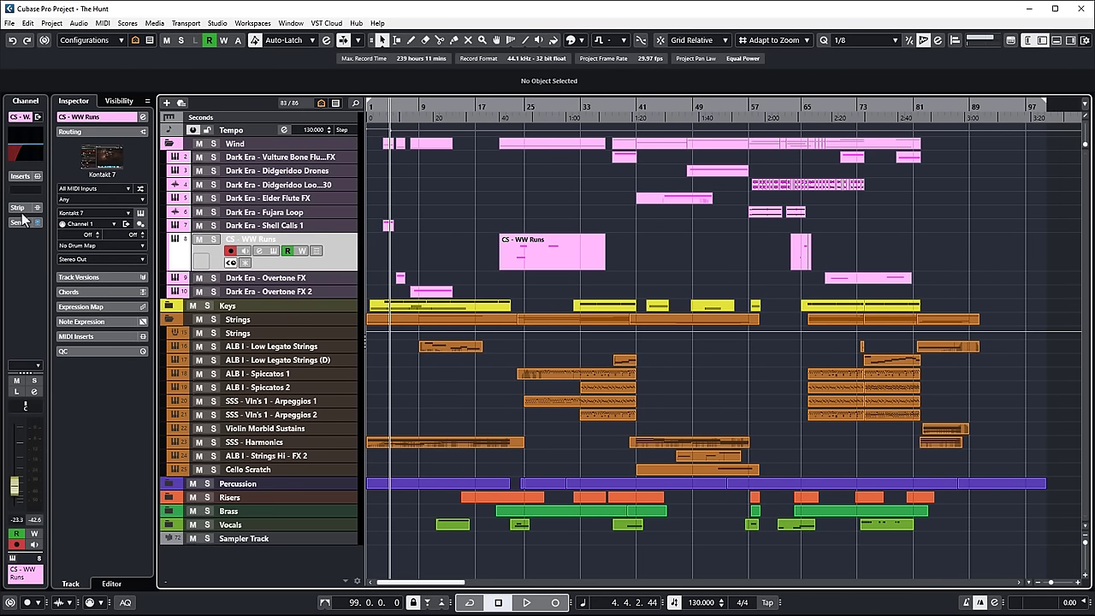
Activate the DeEsser in the Tools slot of the CS - WW Runs channel strip and show its settings.
left_click(19, 207)
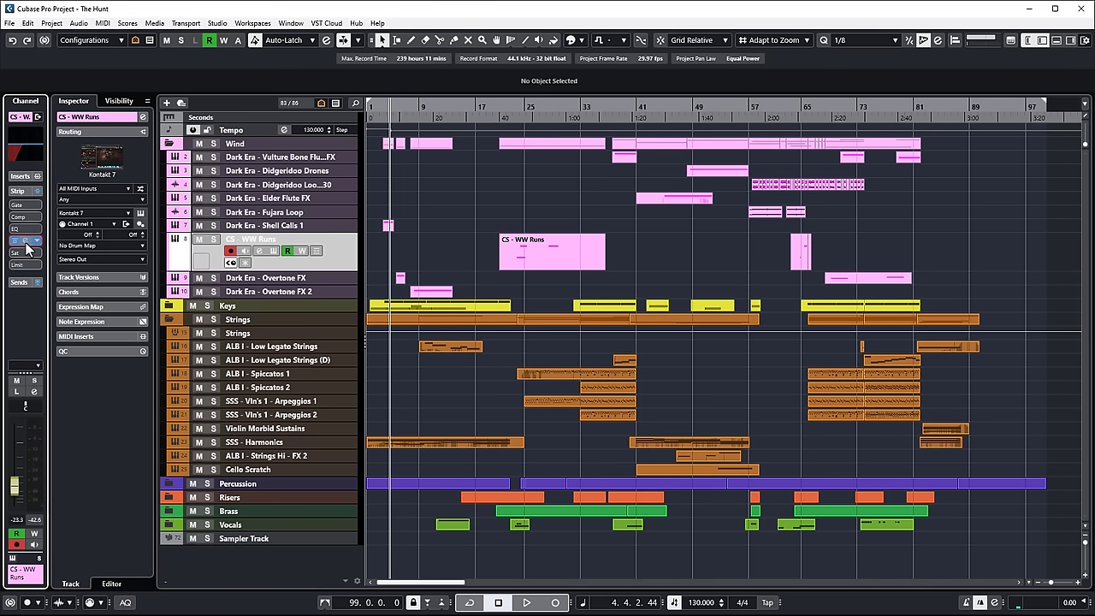
left_click(26, 241)
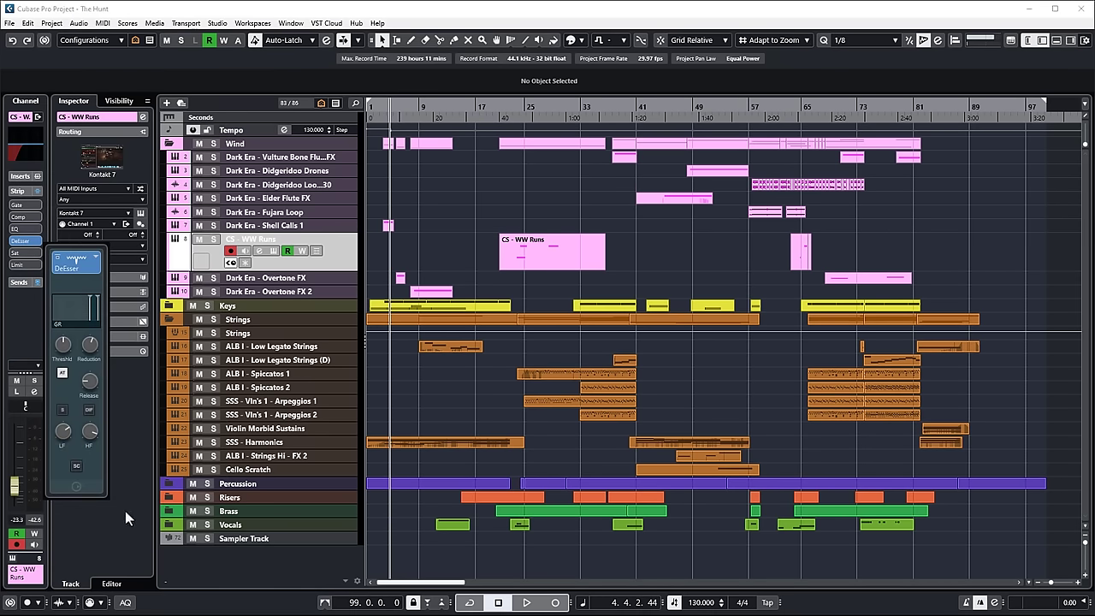
Examine the channel type icons beneath the faders in the MixConsole, from the Keys channels through to the percussion channels.
key("F3")
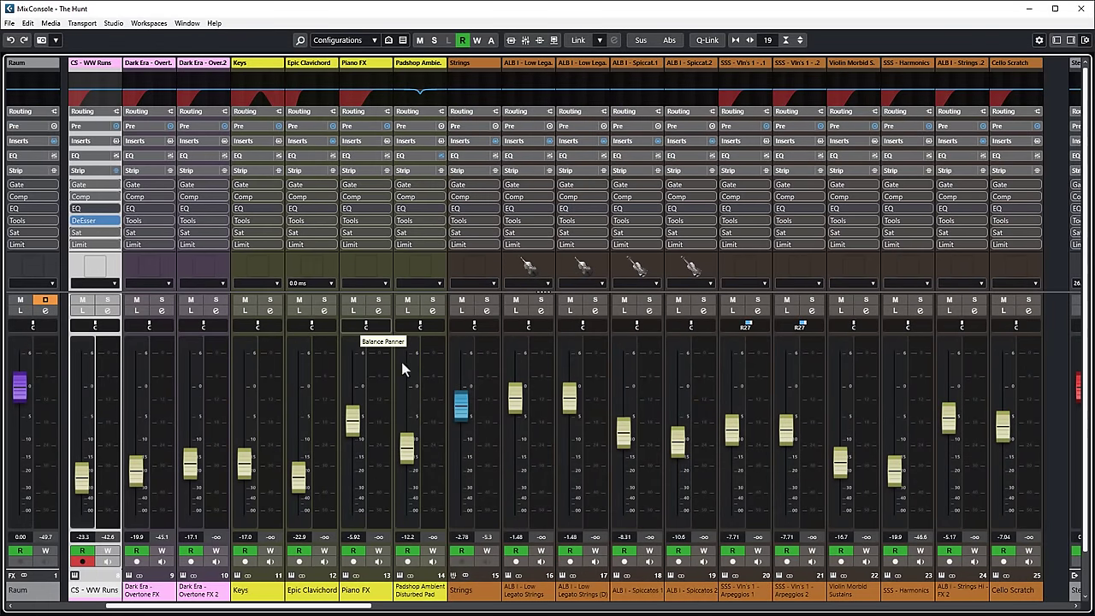
left_click(407, 587)
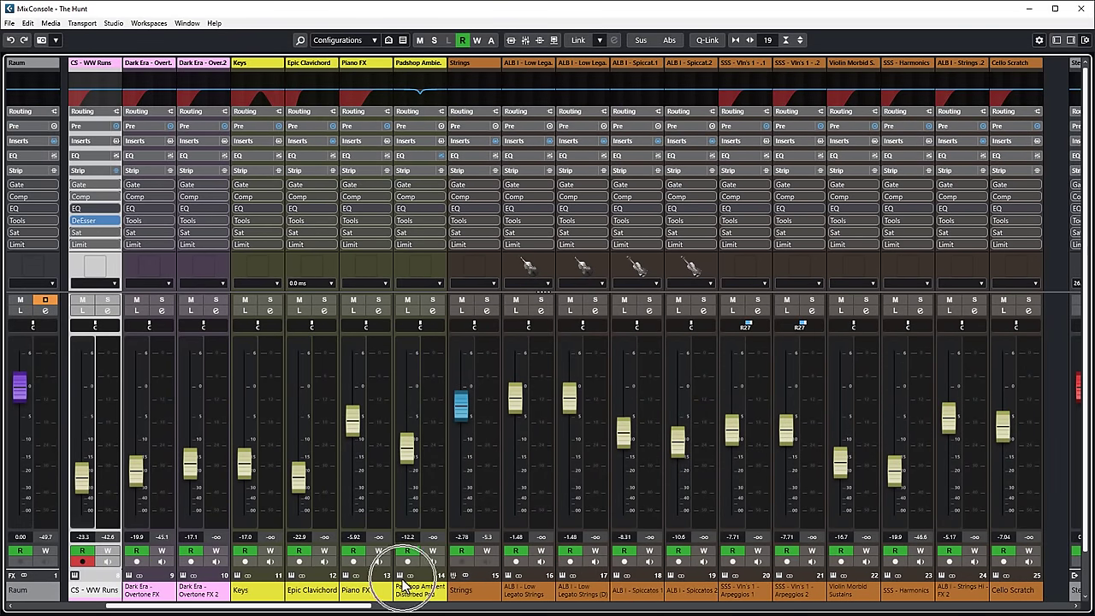
left_click_drag(365, 607, 794, 608)
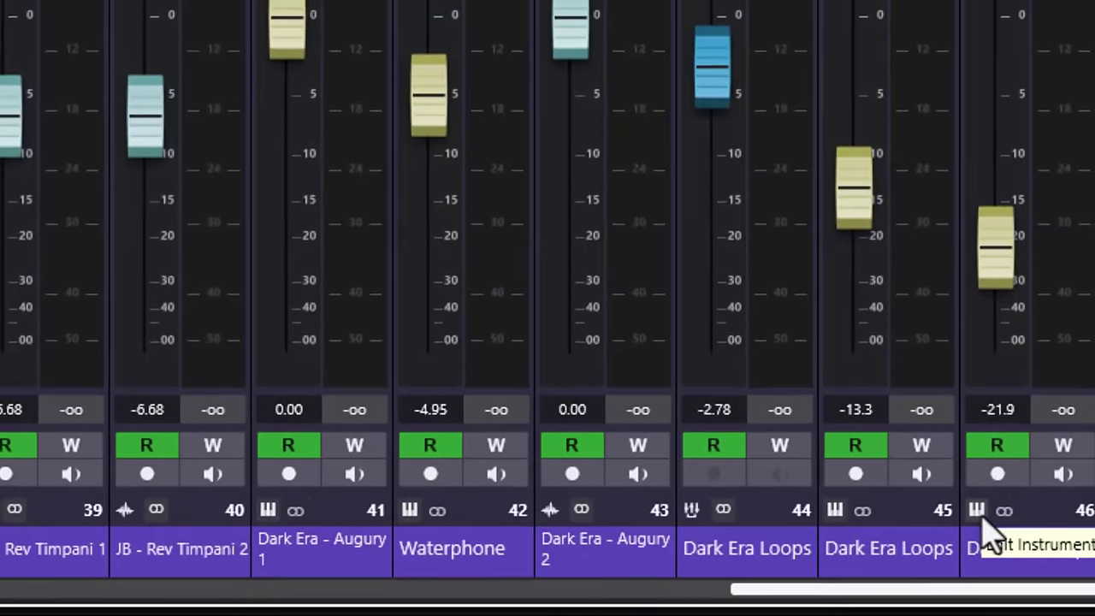
left_click(542, 514)
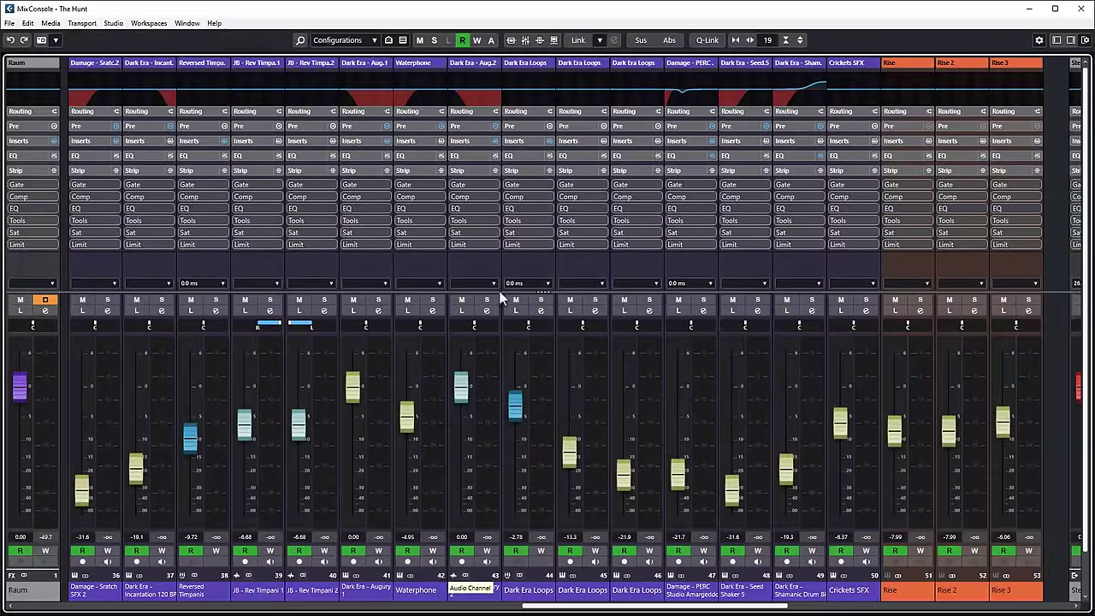
View the enlarged EQ curve editor of the blue-fader Dark Era Loops channel and close it.
left_click(534, 98)
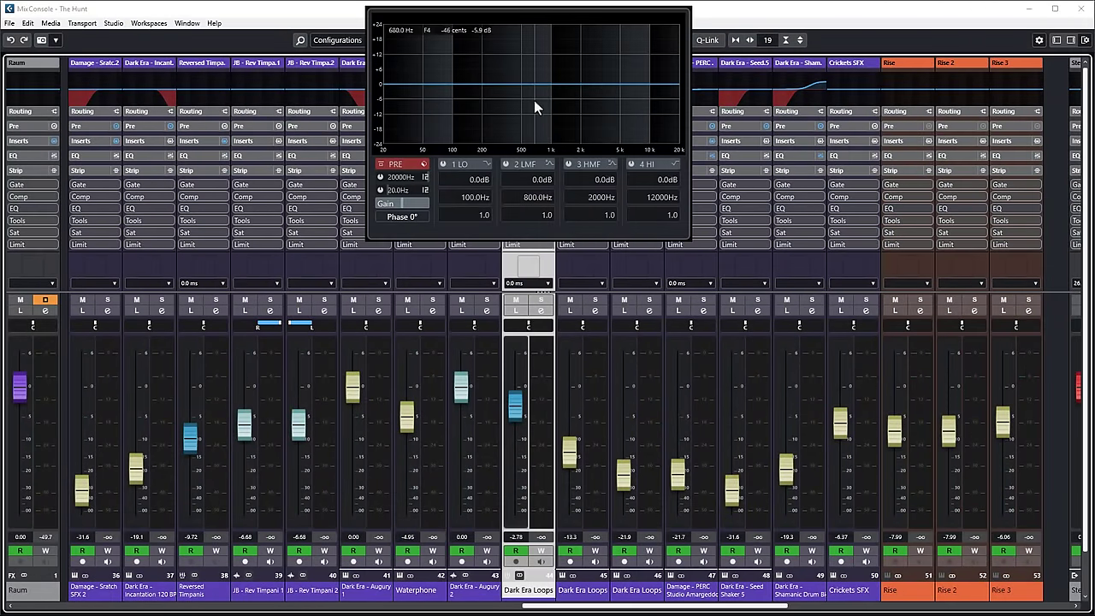
left_click(510, 101)
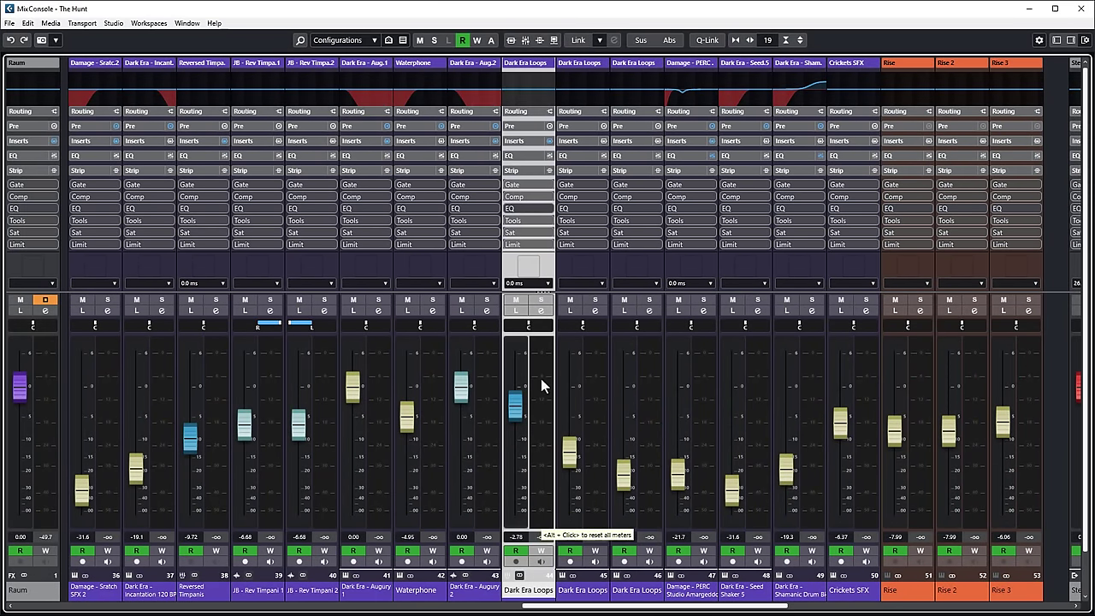
Collapse the Strip rack and expand the EQ rack to show the lower EQ bands of all channels.
left_click(521, 171)
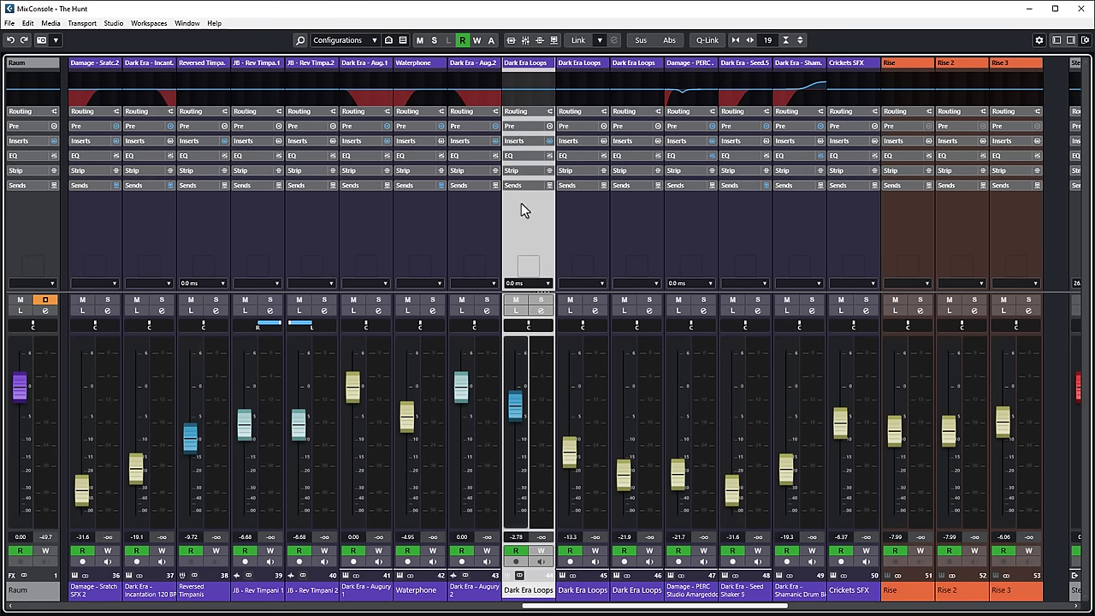
left_click(522, 156)
scroll(525, 196, "down", 2)
scroll(530, 219, "down", 2)
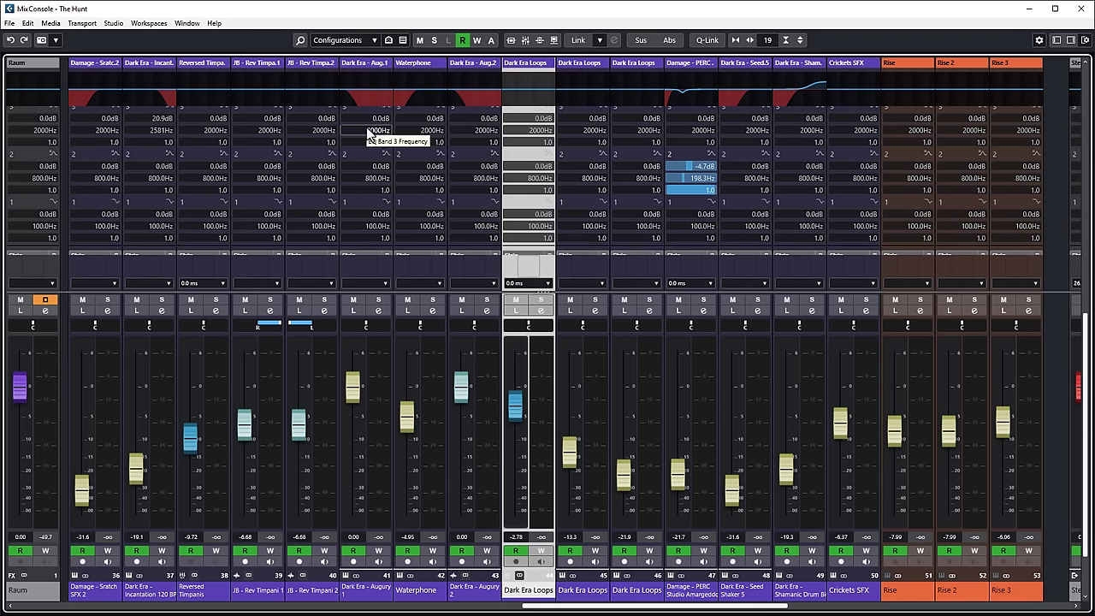
Turn off "Vertical Scrolling: Disable Mouse Wheel for Parameter Change" in the Project & MixConsole editing preferences and apply it.
key("ctrl+comma")
left_click(467, 122)
left_click(499, 168)
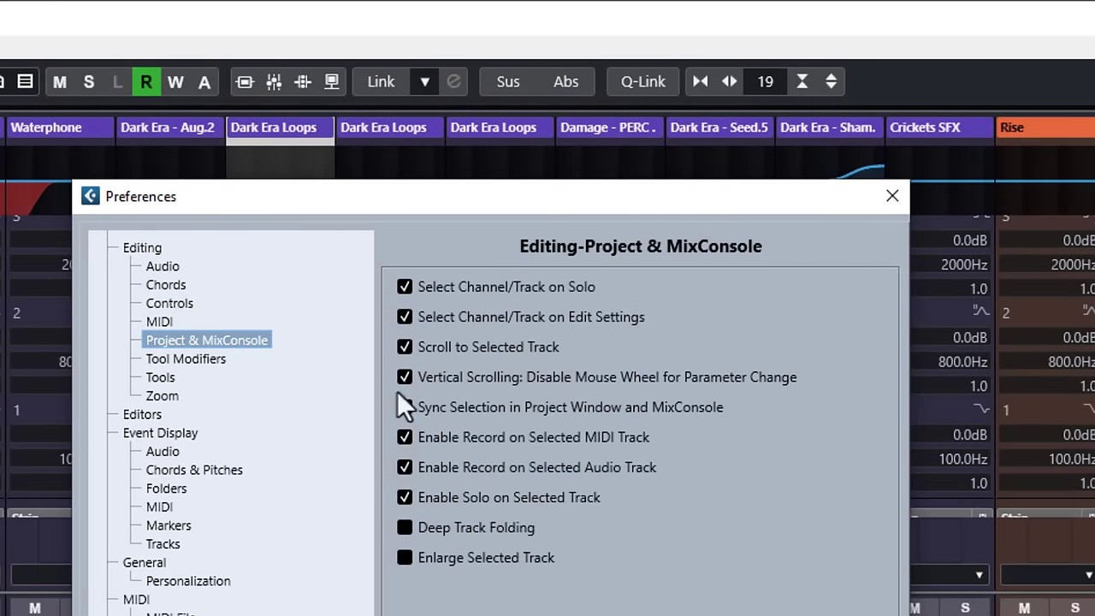
left_click(404, 376)
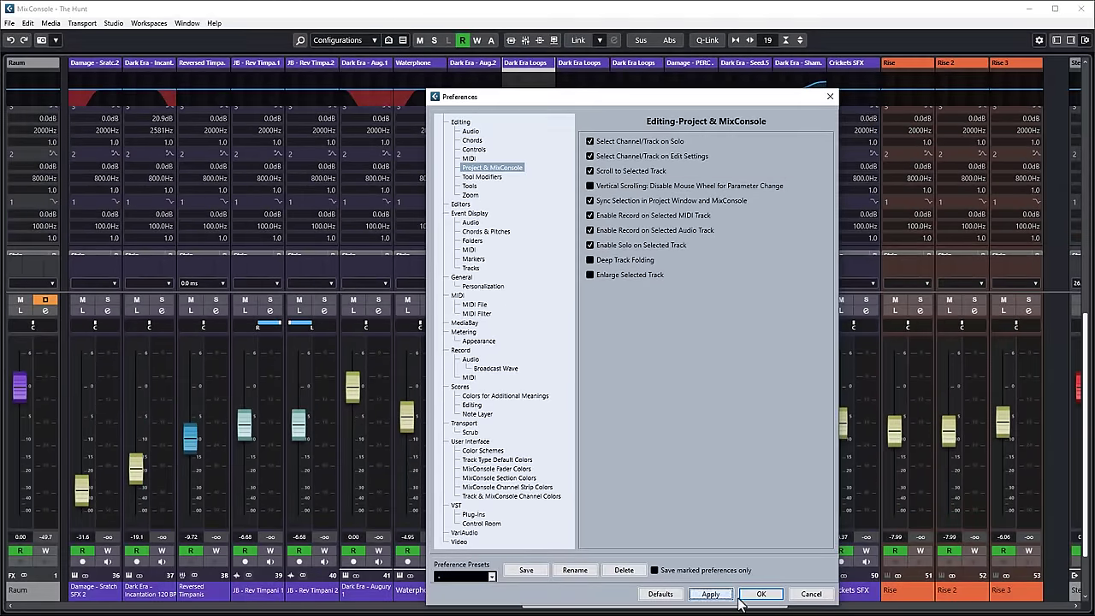
left_click(760, 594)
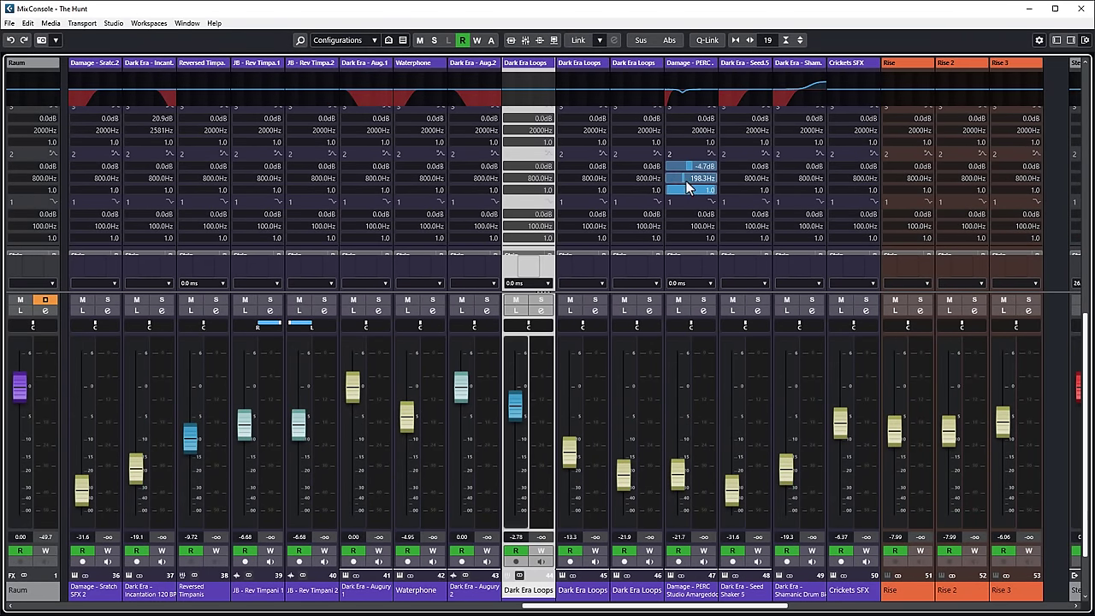
Scroll repeatedly through the EQ rack over the Damage - PERC channel to demonstrate mouse-wheel changes to its band parameters.
scroll(686, 182, "up", 5)
scroll(690, 140, "up", 3)
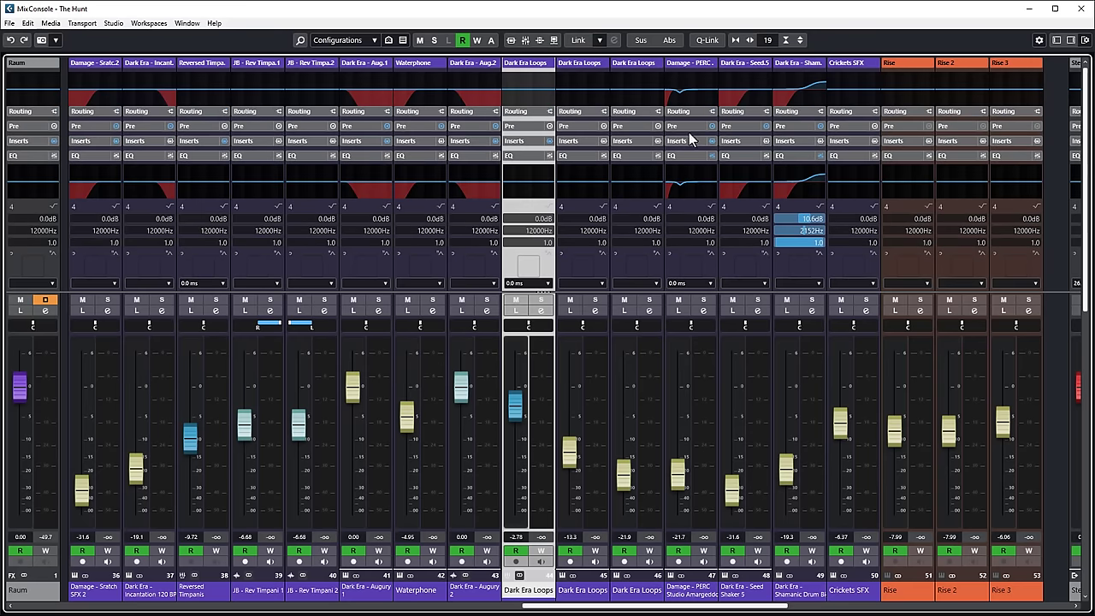
scroll(688, 138, "down", 5)
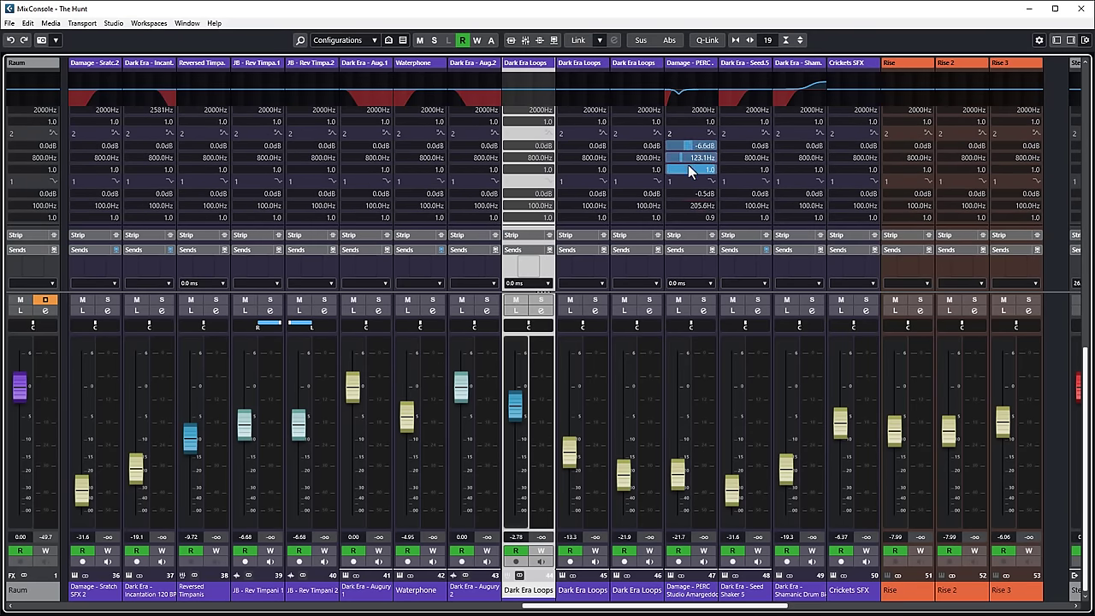
scroll(691, 207, "up", 4)
scroll(690, 146, "down", 4)
scroll(690, 146, "down", 7)
scroll(695, 219, "up", 5)
Tick "Vertical Scrolling: Disable Mouse Wheel for Parameter Change" in the preferences again, and close the Preferences and MixConsole windows.
key("ctrl+comma")
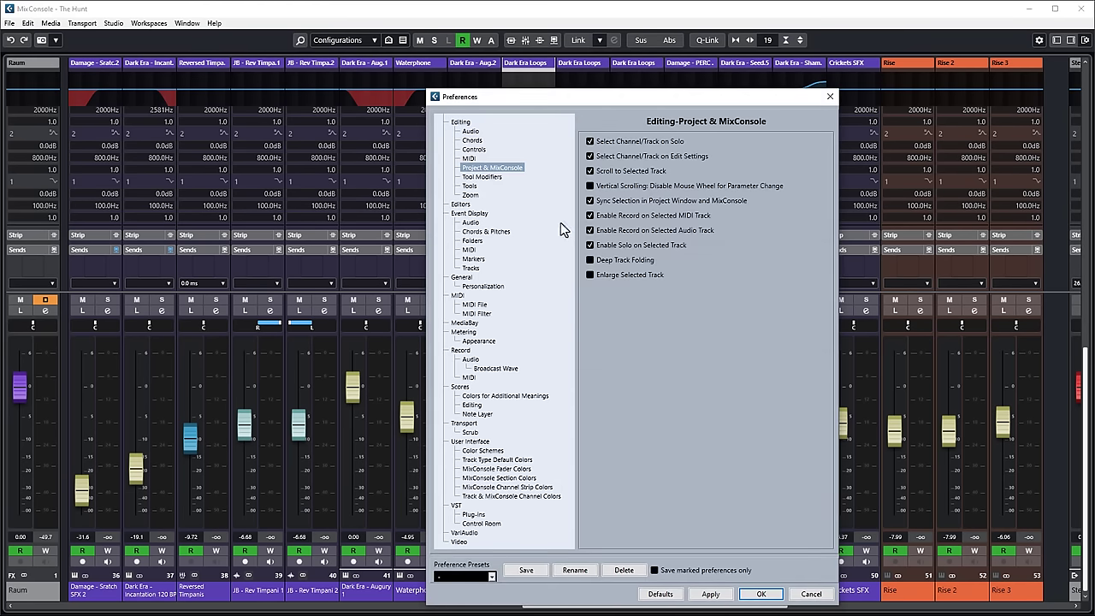
left_click(590, 186)
left_click(828, 96)
left_click(1080, 9)
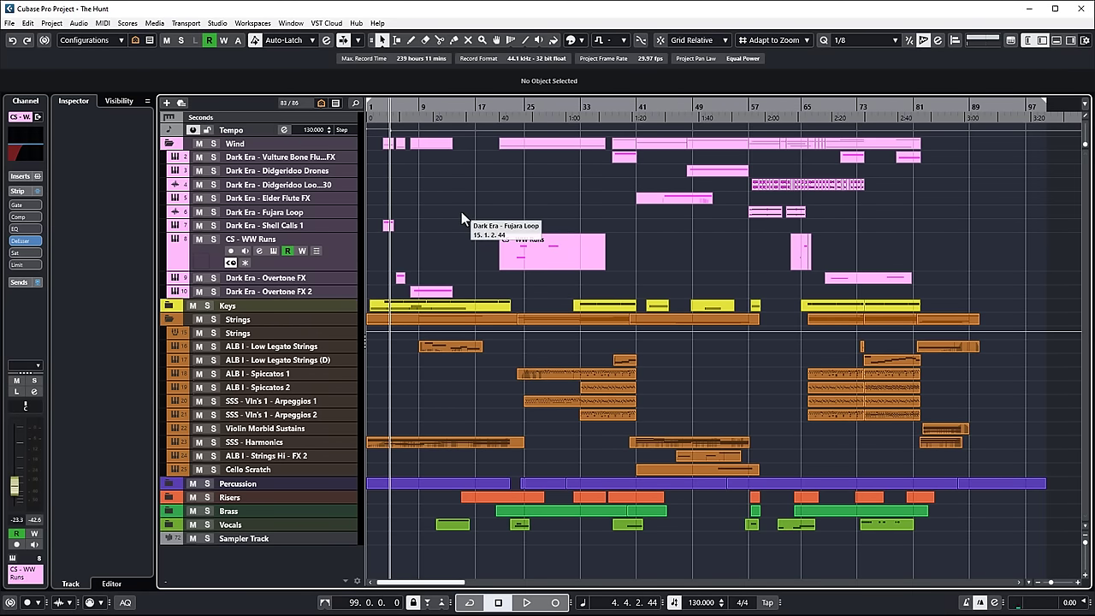
Open the Key Commands window and select Play Crossfade in the Crossfade Editor category, readying its shortcut entry.
key("ctrl+k")
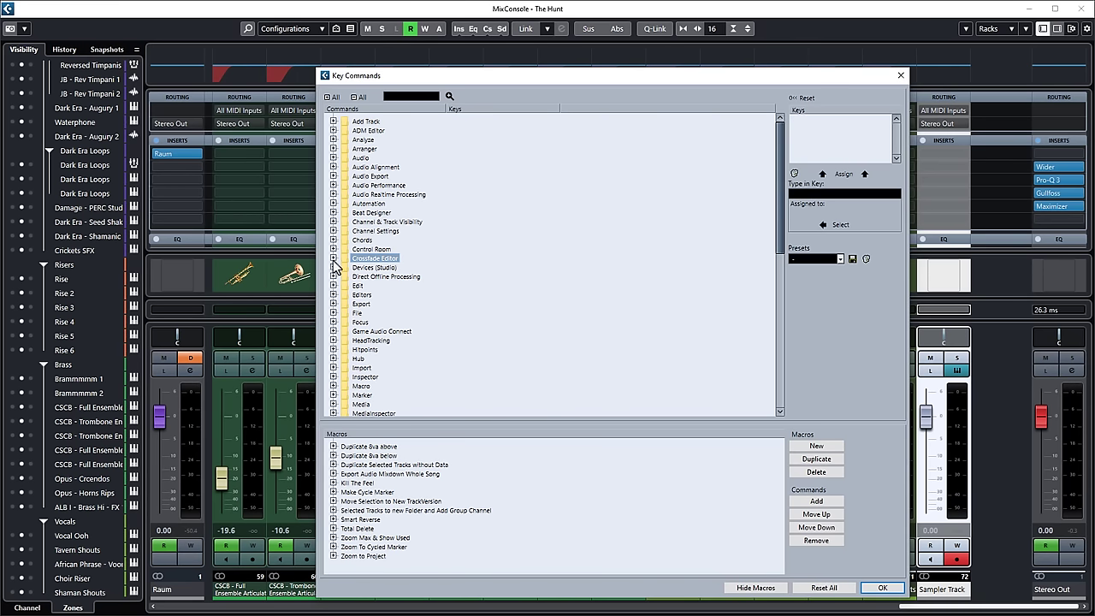
left_click(334, 258)
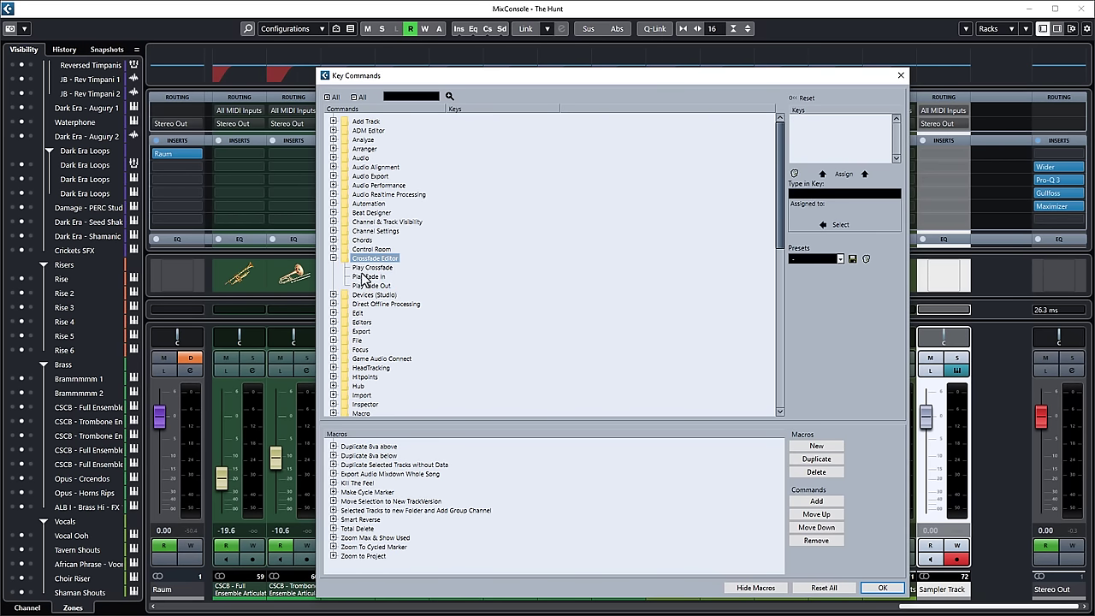
left_click(376, 268)
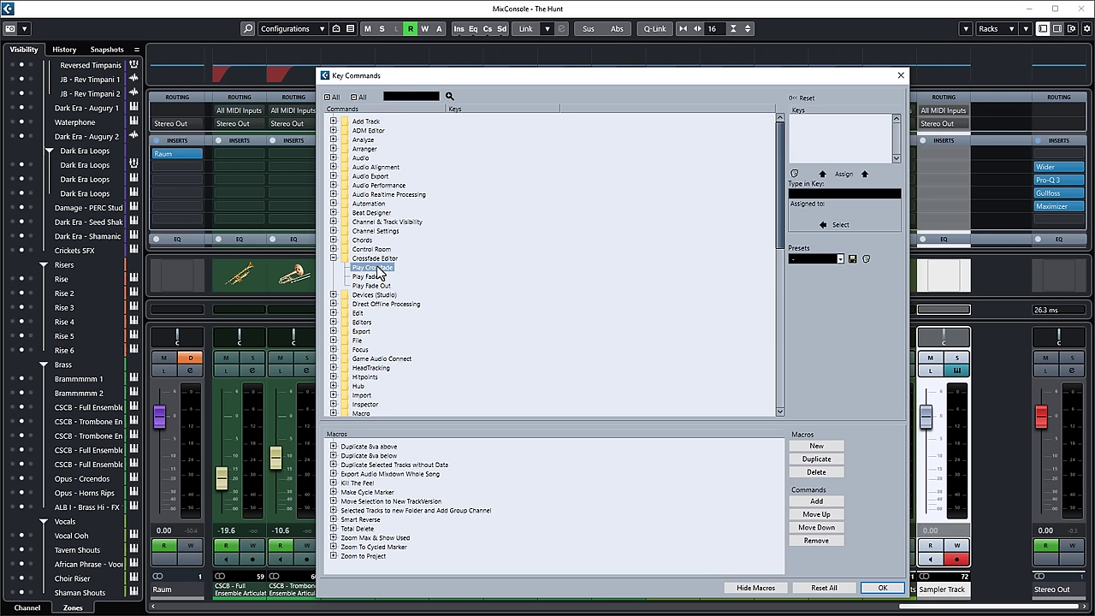
left_click(821, 195)
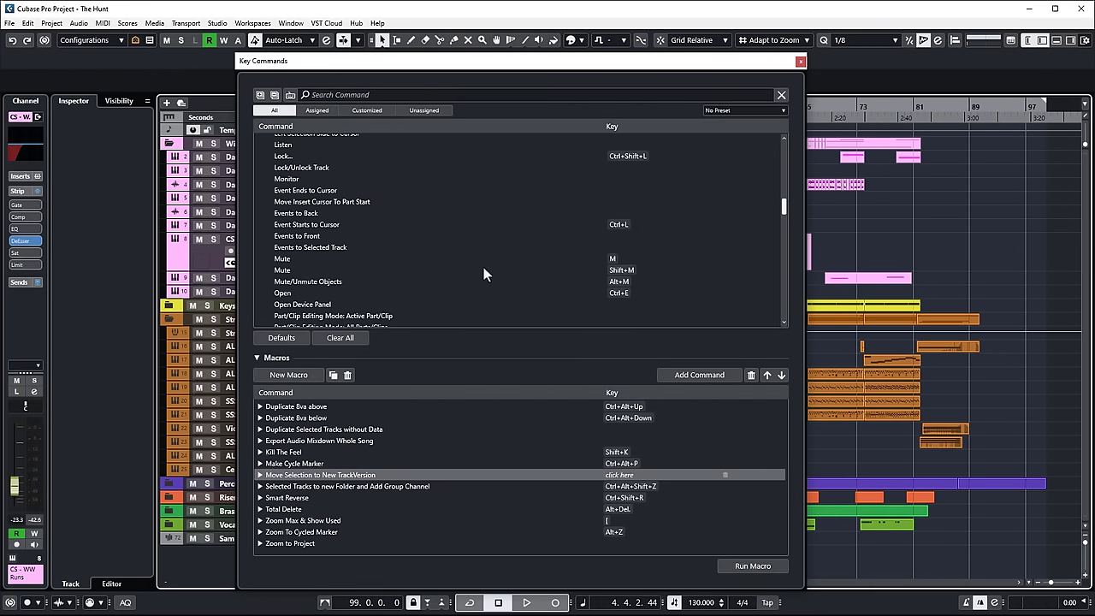
Cycle the key command list through the Assigned, Customized and Unassigned filters and return it to All.
left_click(302, 203)
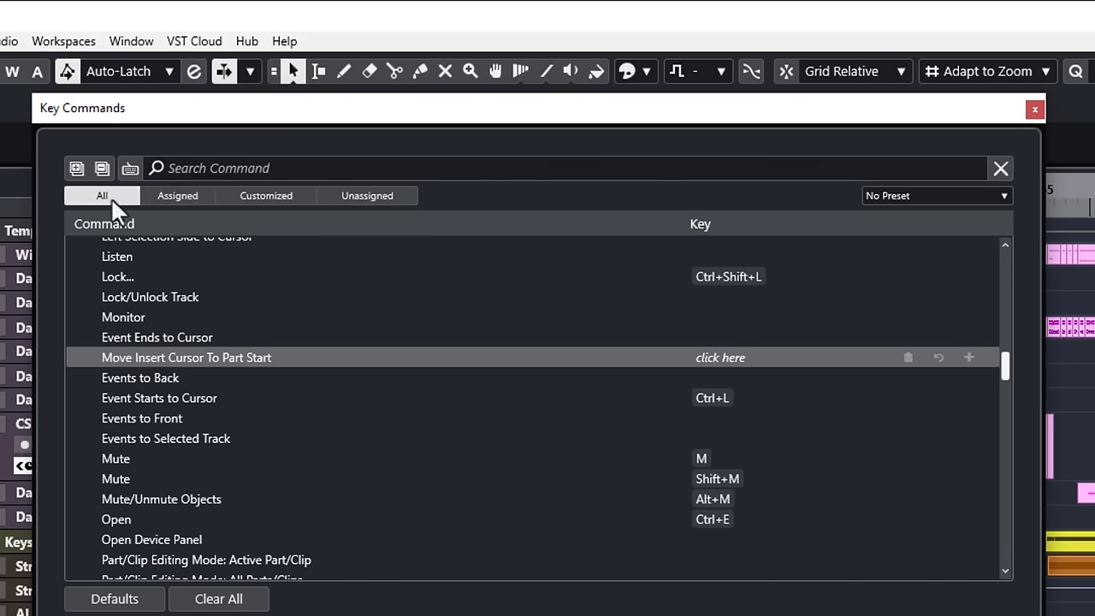
left_click(174, 197)
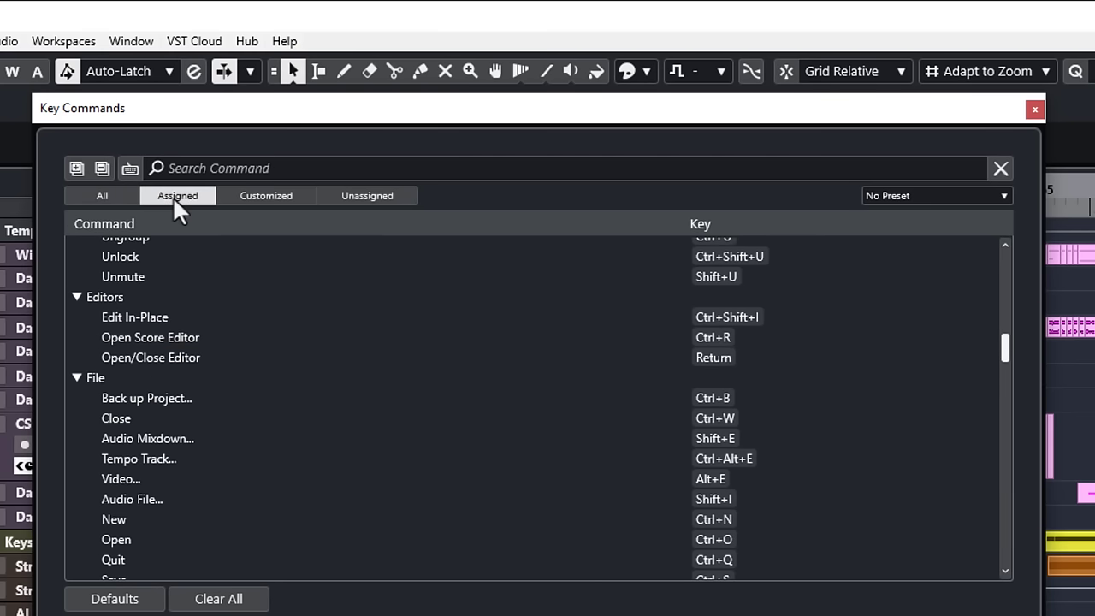
left_click(260, 195)
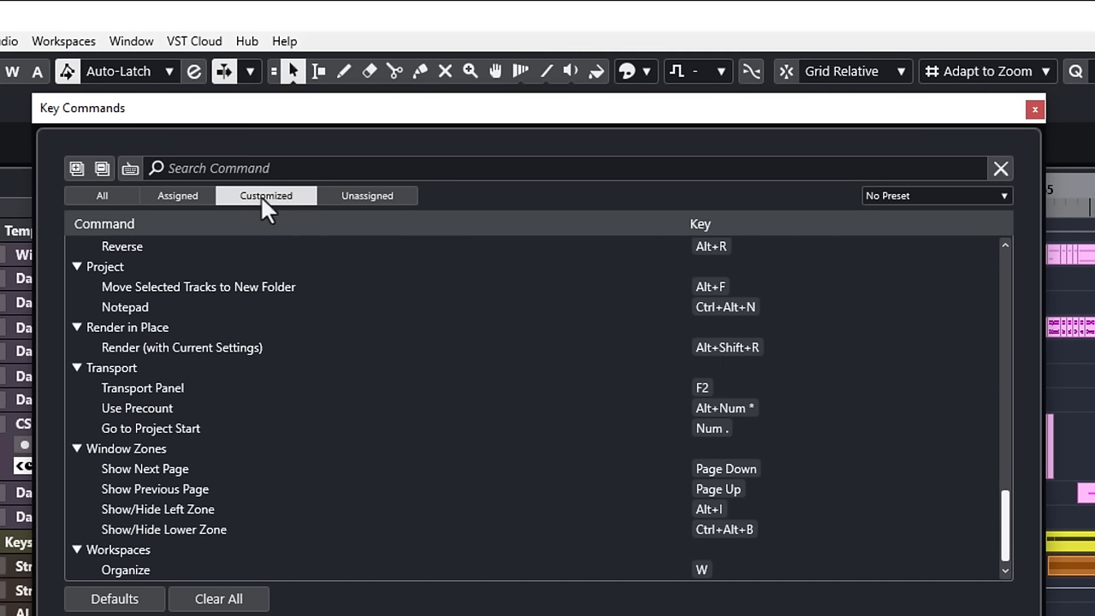
left_click(375, 193)
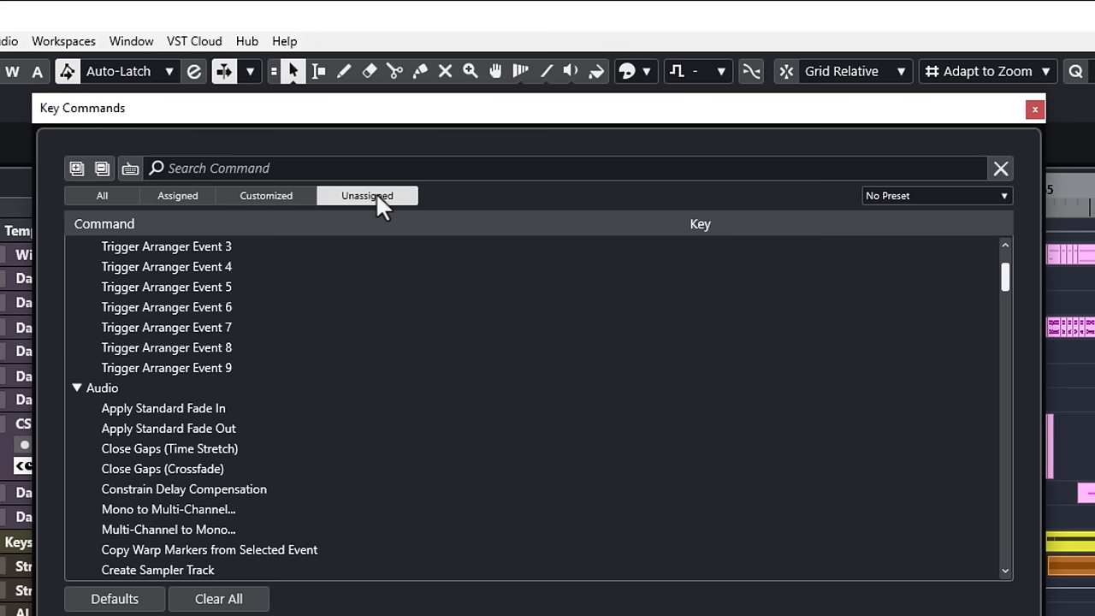
left_click(120, 198)
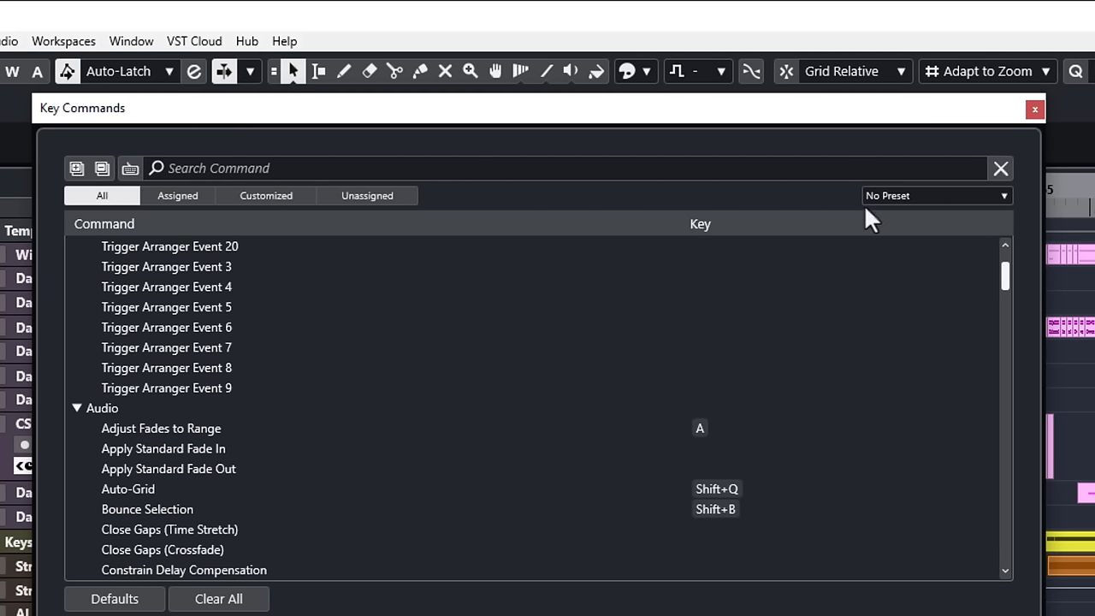
Look over the available key command presets, and collapse and re-expand the Macros section.
left_click(910, 196)
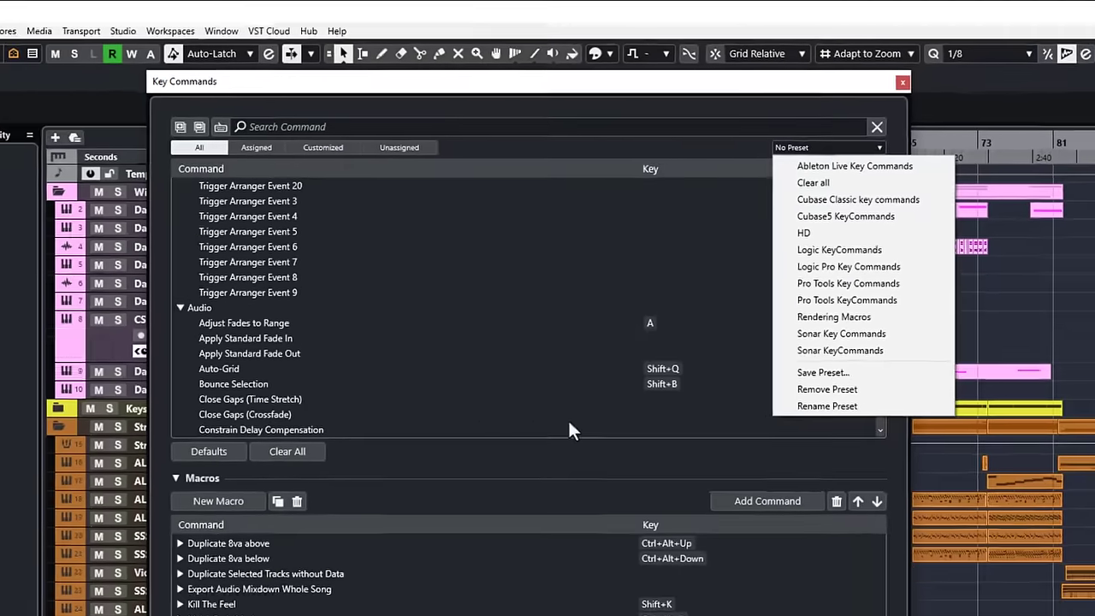
left_click(582, 560)
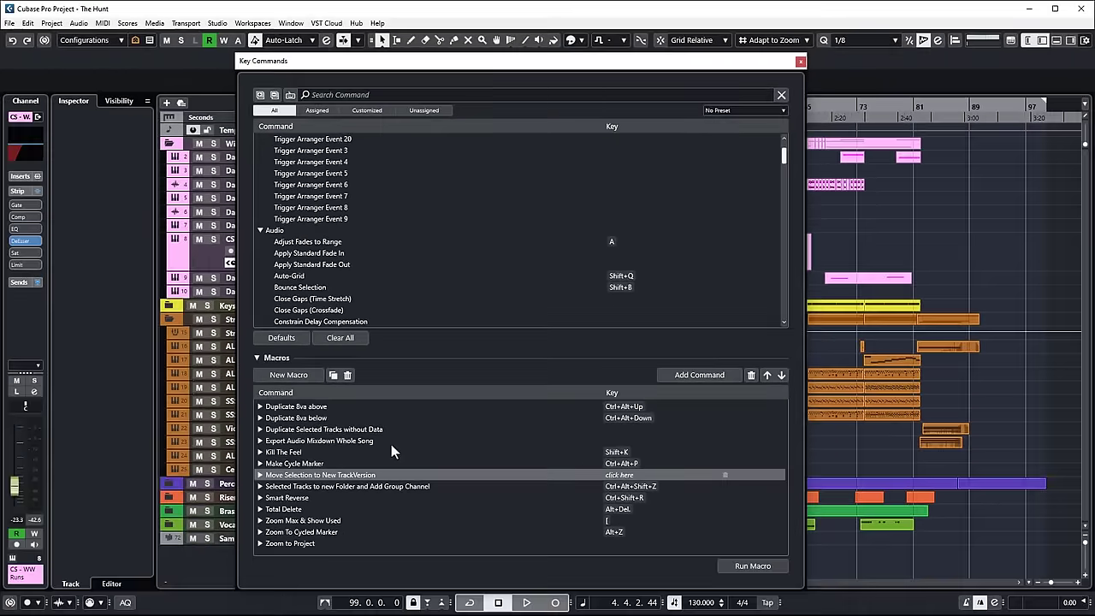
left_click(256, 359)
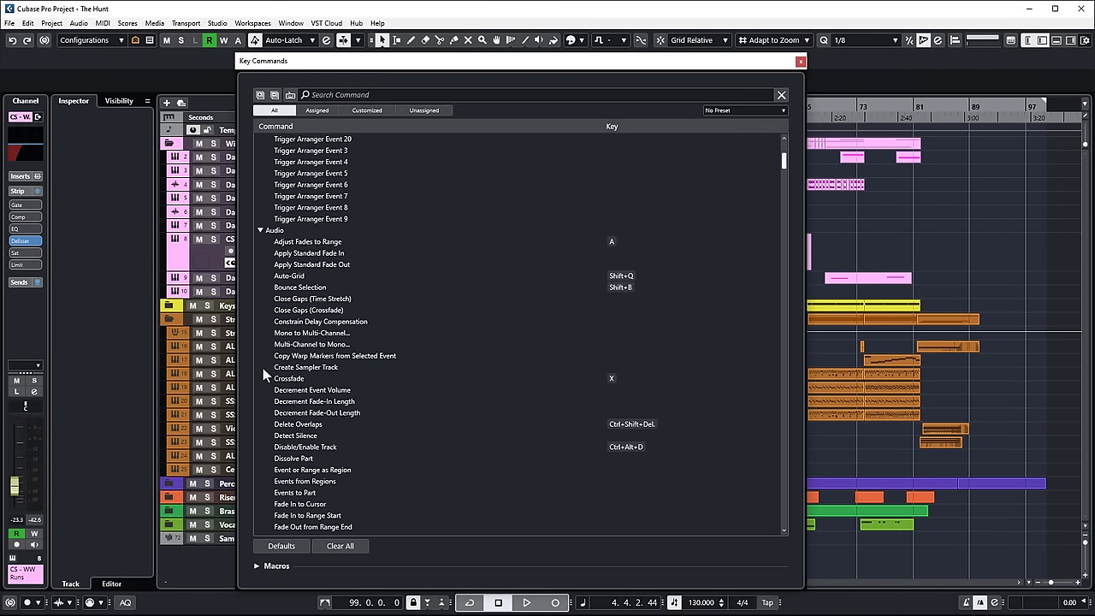
left_click(258, 566)
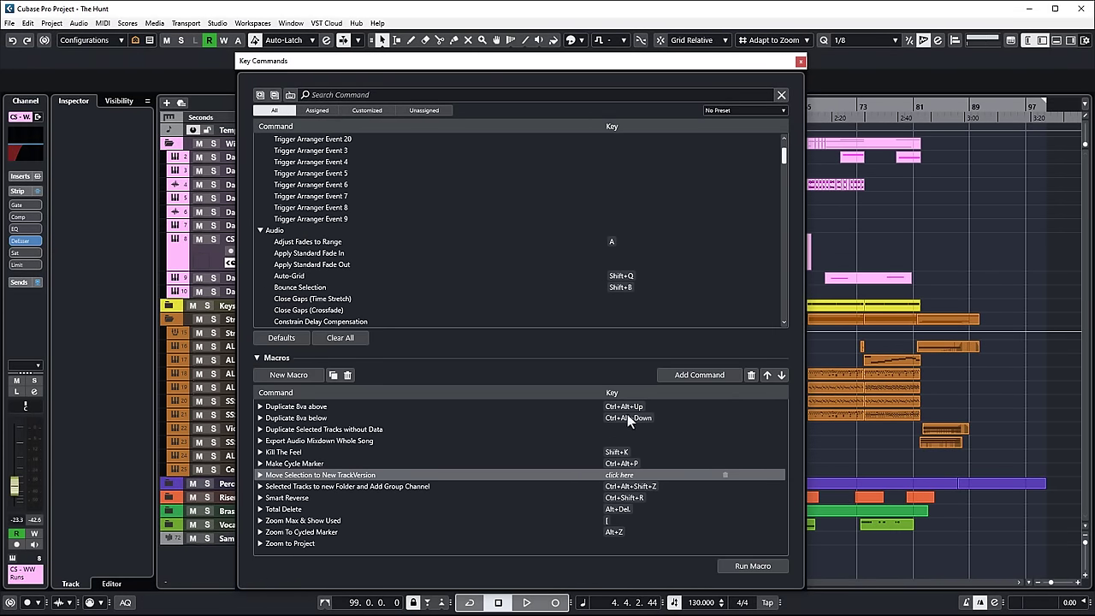
Collapse all key command categories and expand only the Macro category to examine its commands and assigned keys.
scroll(390, 293, "up", 15)
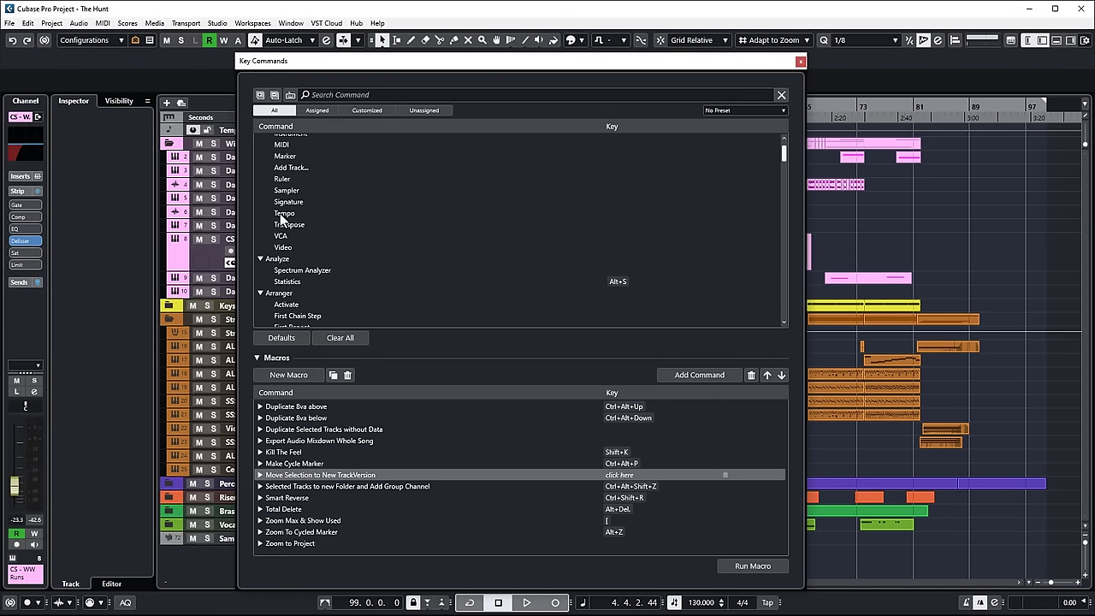
left_click(273, 95)
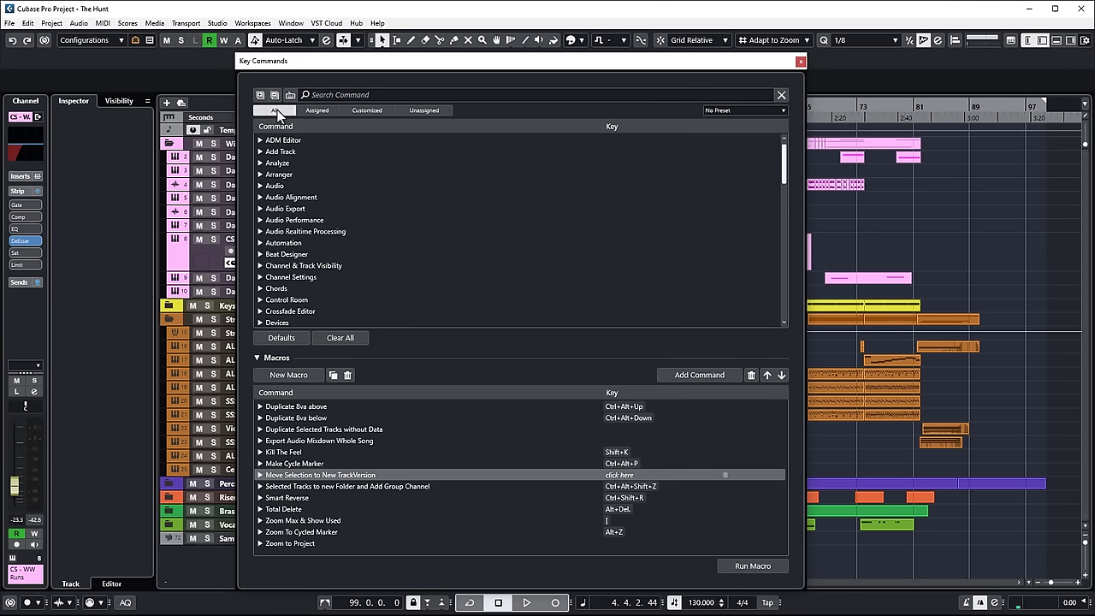
scroll(261, 248, "down", 3)
scroll(269, 274, "down", 3)
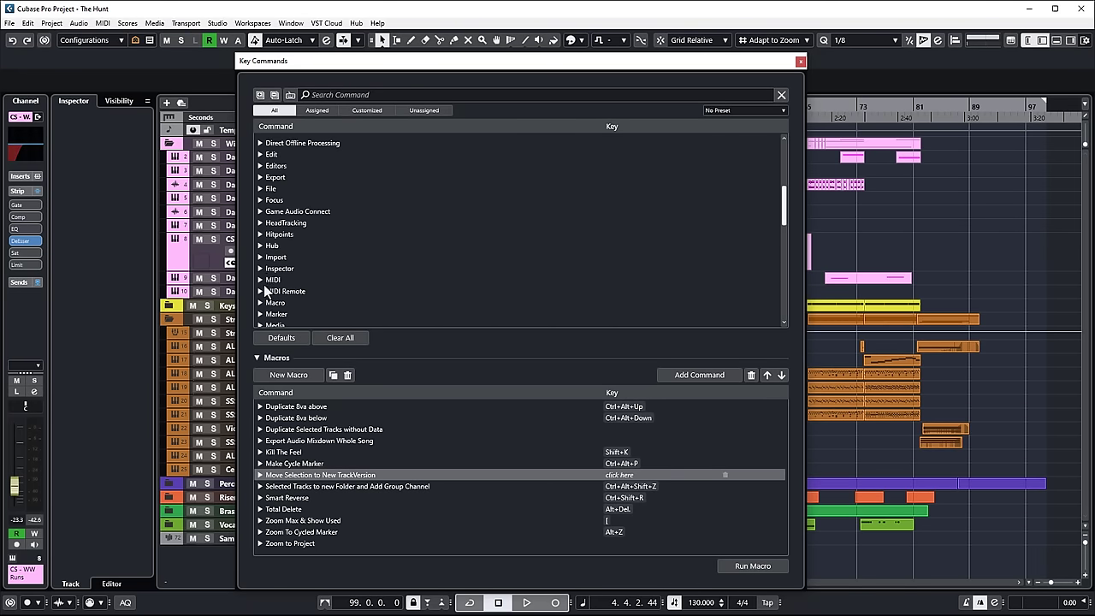
left_click(261, 303)
scroll(359, 231, "down", 3)
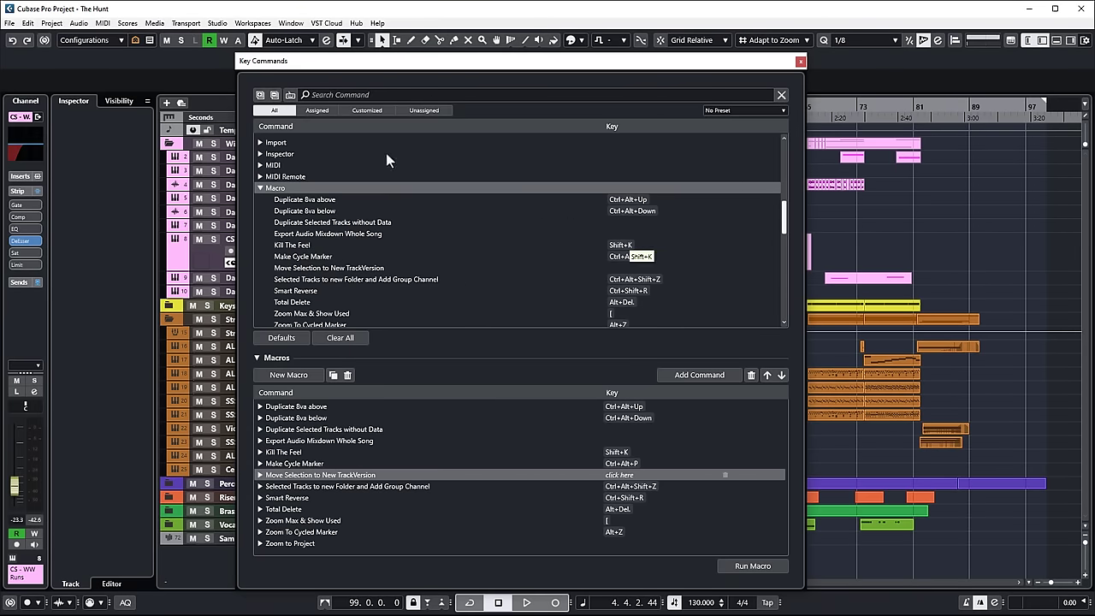
Open the options for importing tracks from the Night Drive project into the current project.
left_click(10, 22)
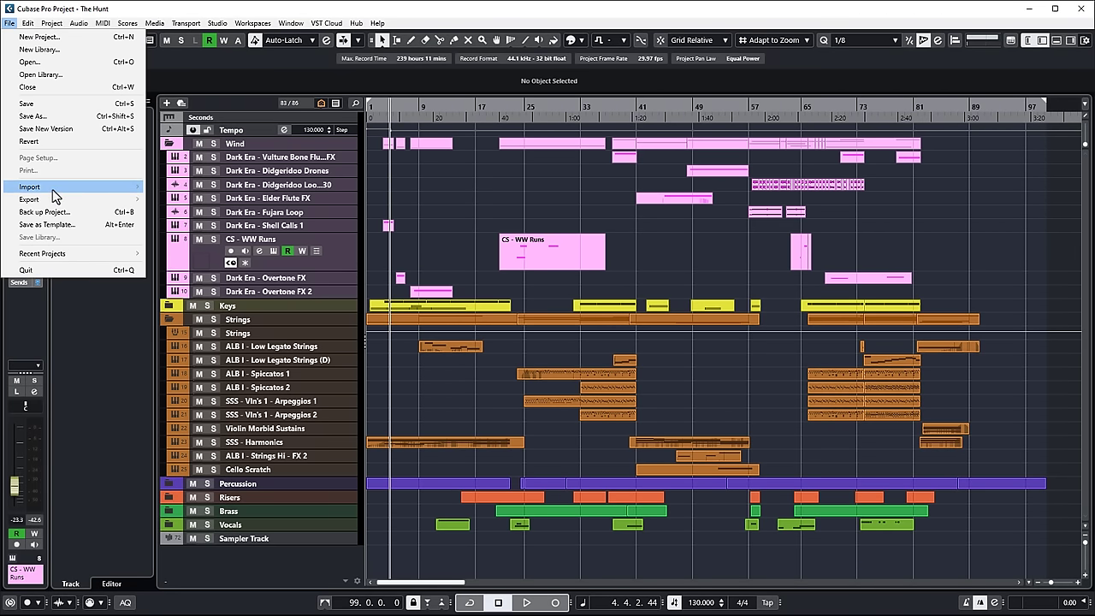
mouse_move(54, 196)
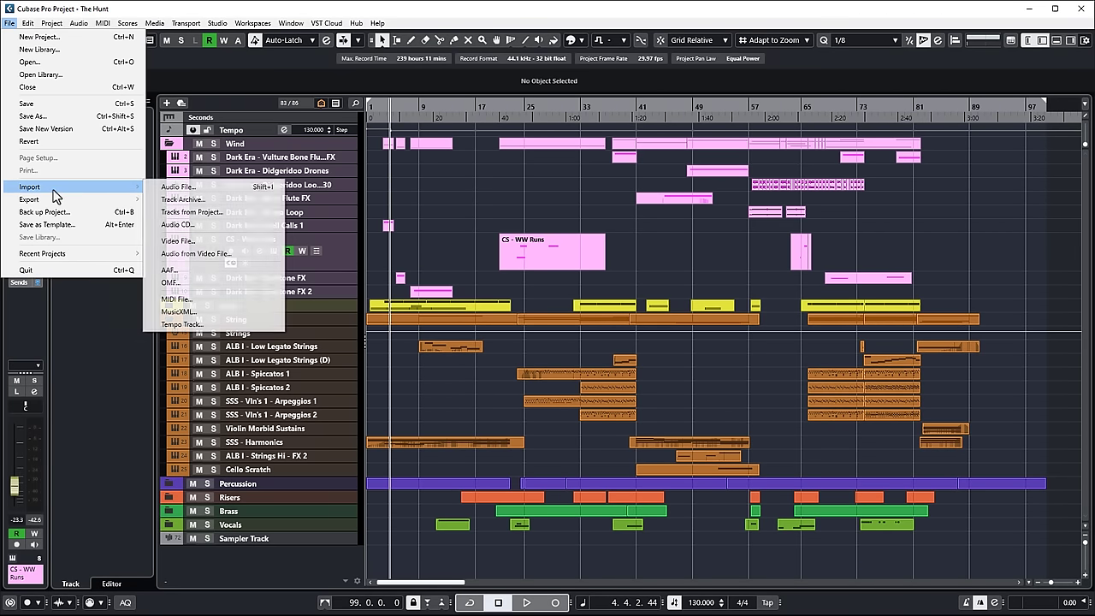
left_click(240, 213)
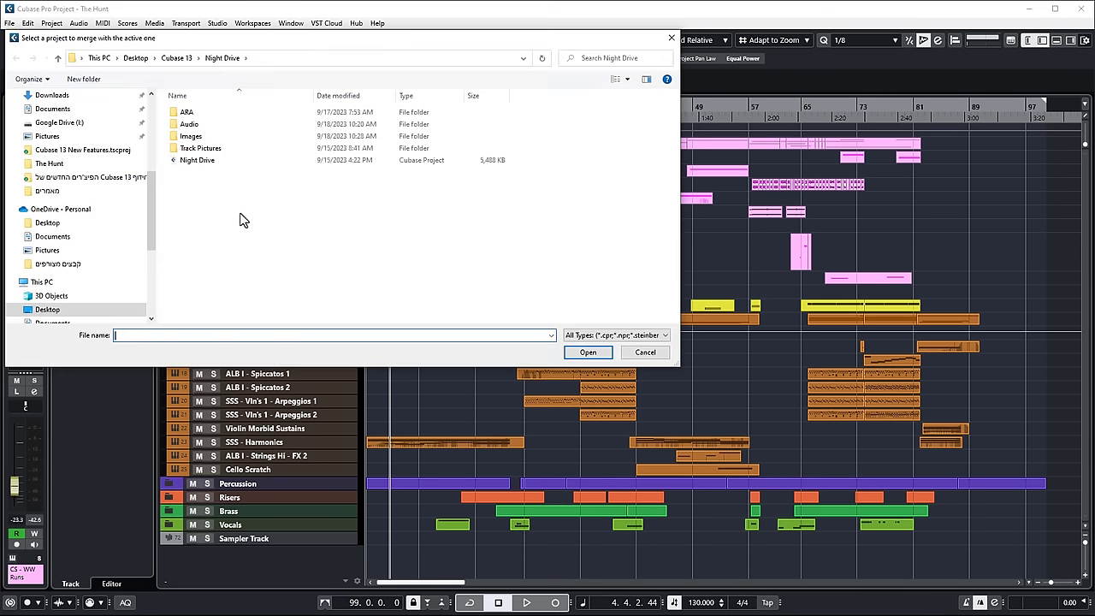
double_click(201, 161)
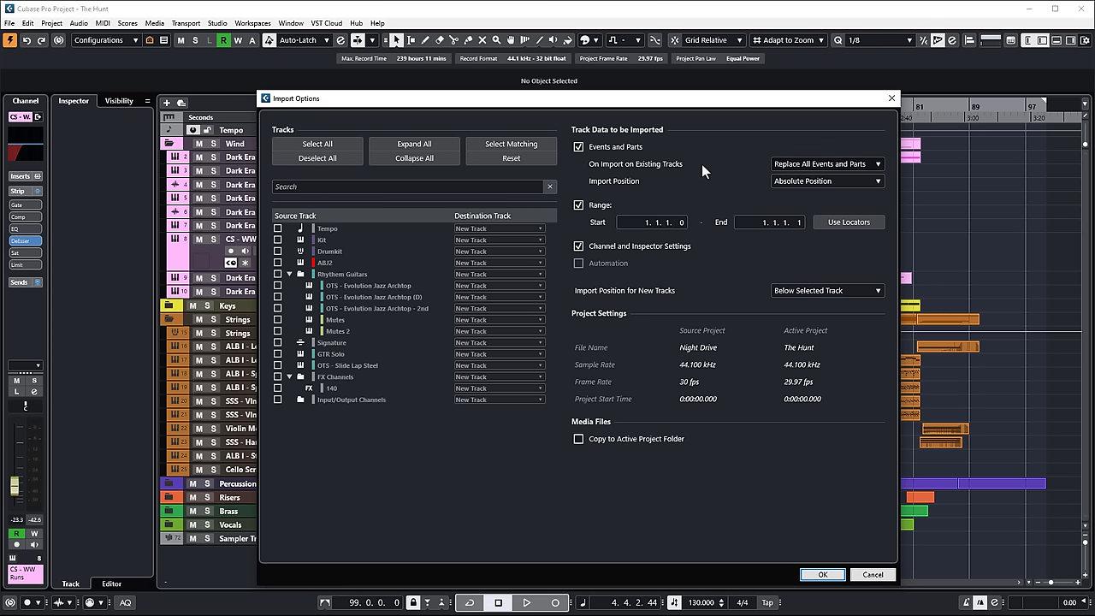
Review the import choices for existing tracks, import position and new-track position, and cancel the track import.
left_click(806, 165)
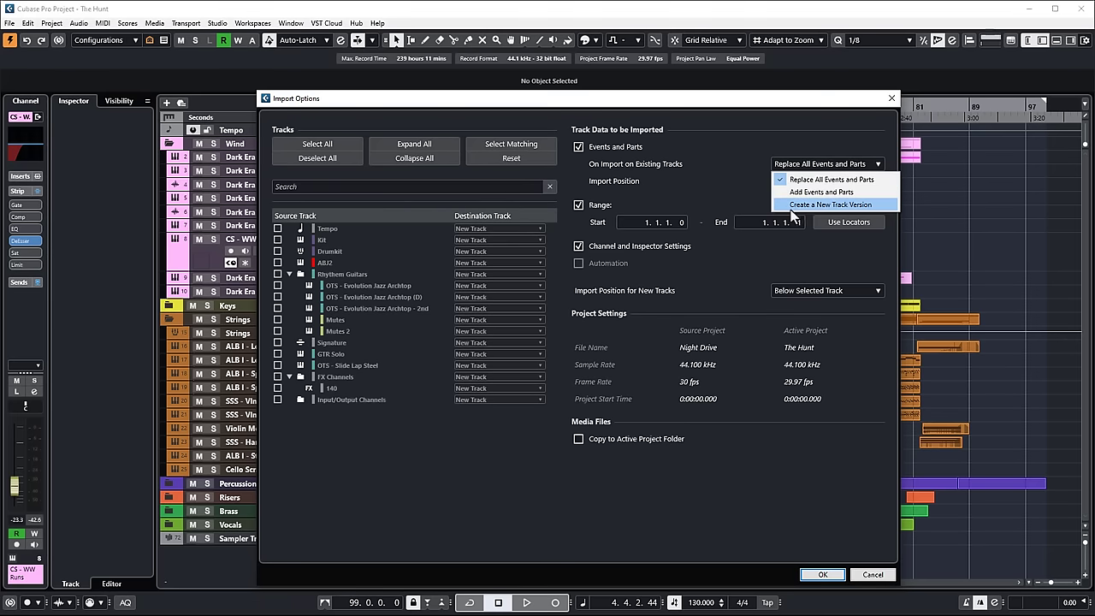
left_click(855, 204)
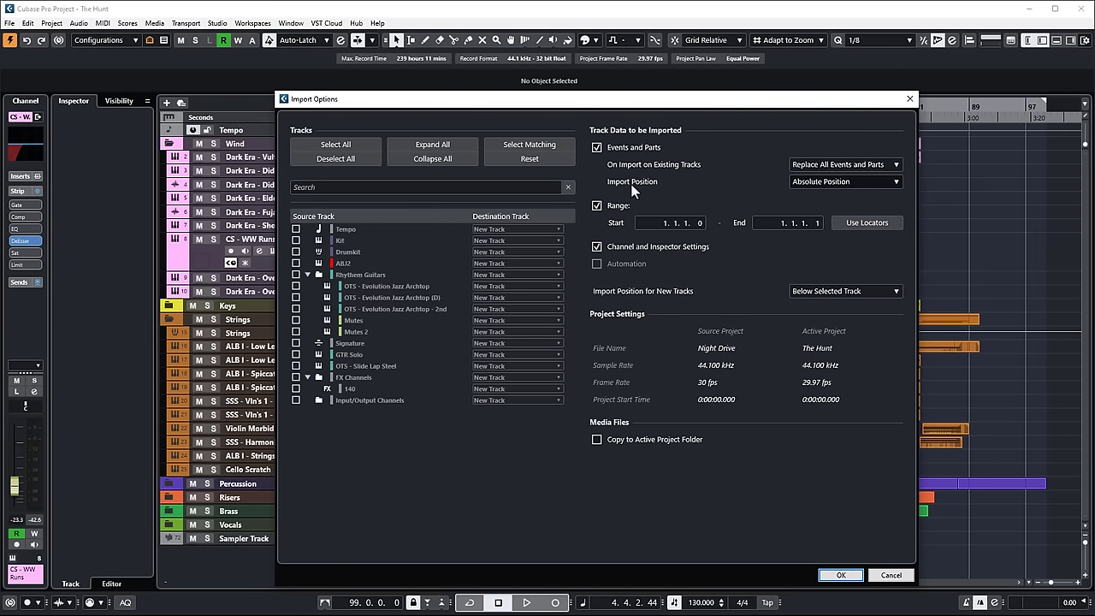
left_click(853, 183)
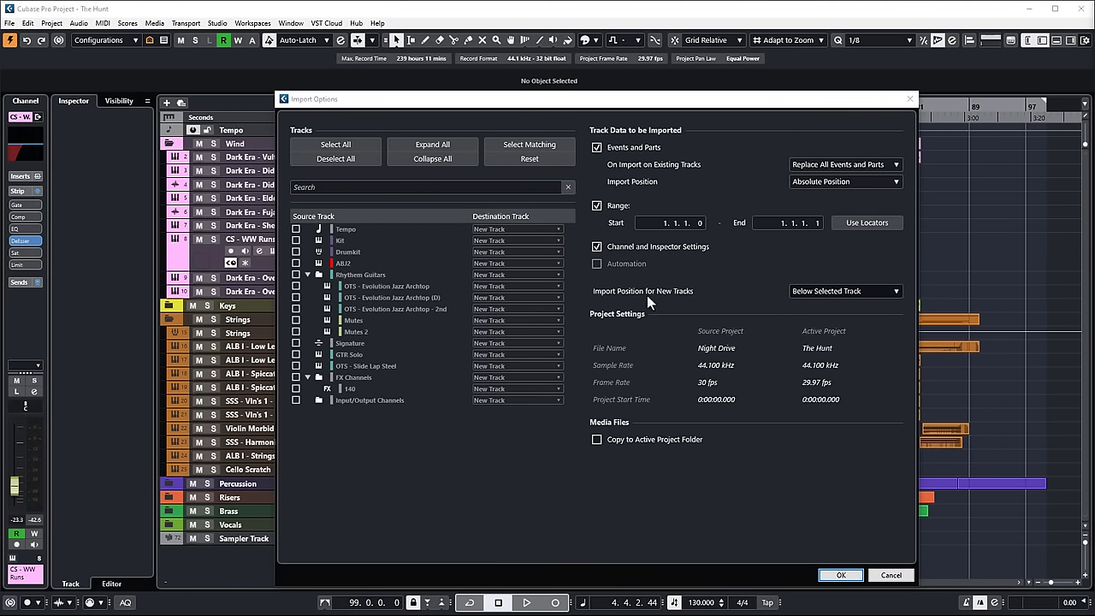
left_click(847, 295)
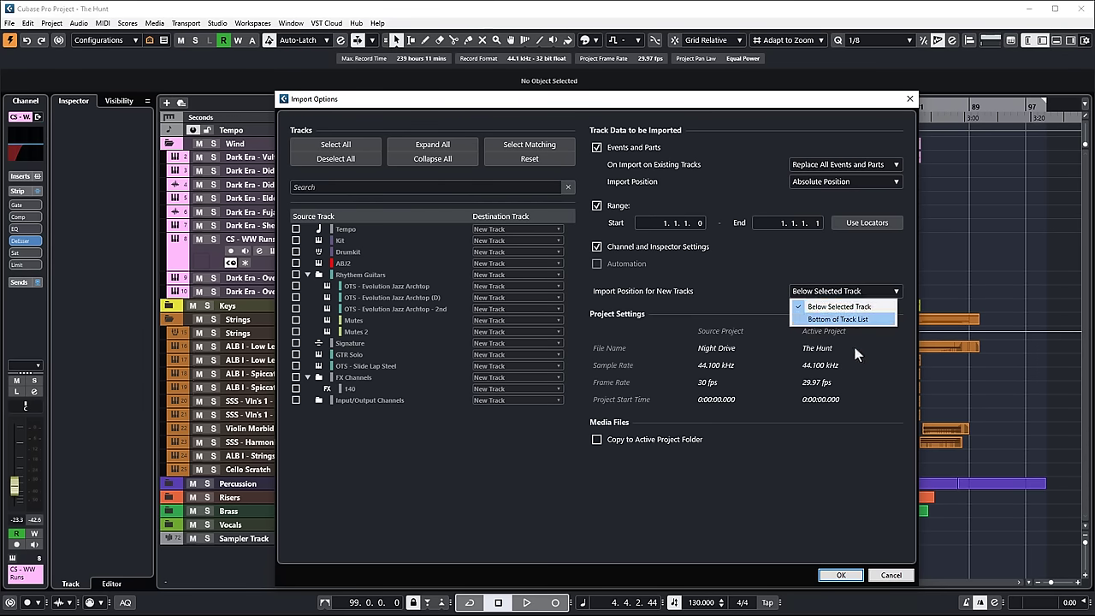
left_click(904, 577)
left_click(890, 574)
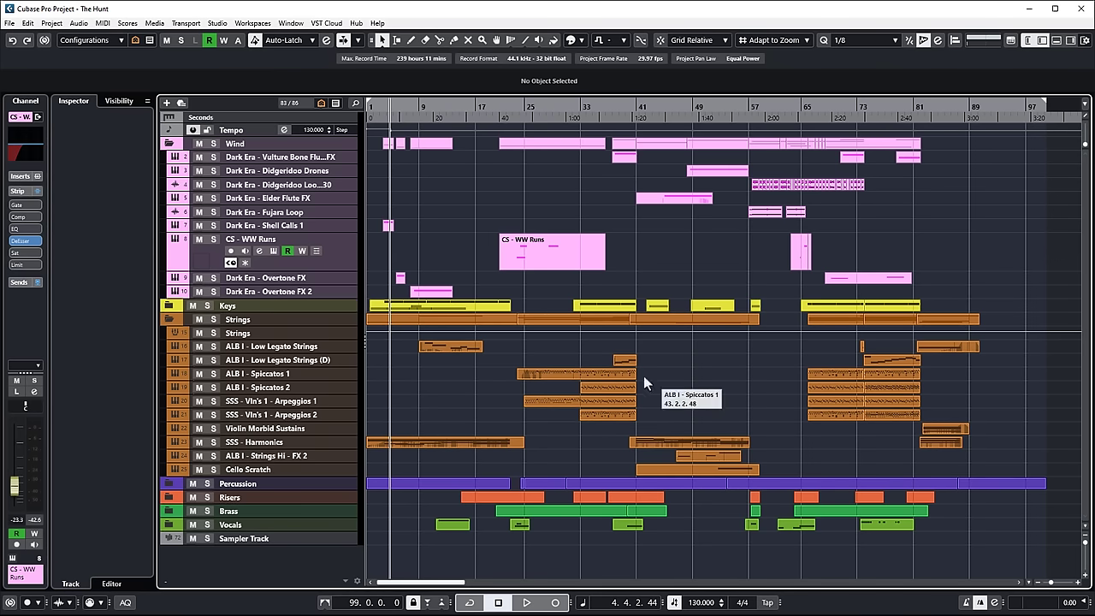
Select the Dark Era - Vulture Bone flute FX track and expand its MIDI Inserts section.
left_click(339, 251)
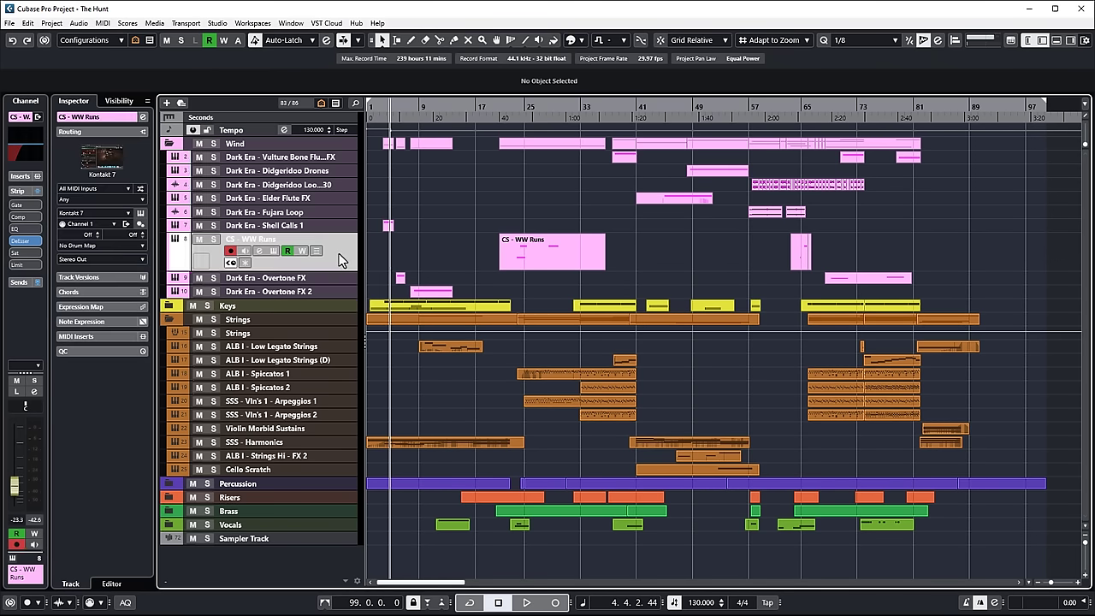
left_click(334, 211)
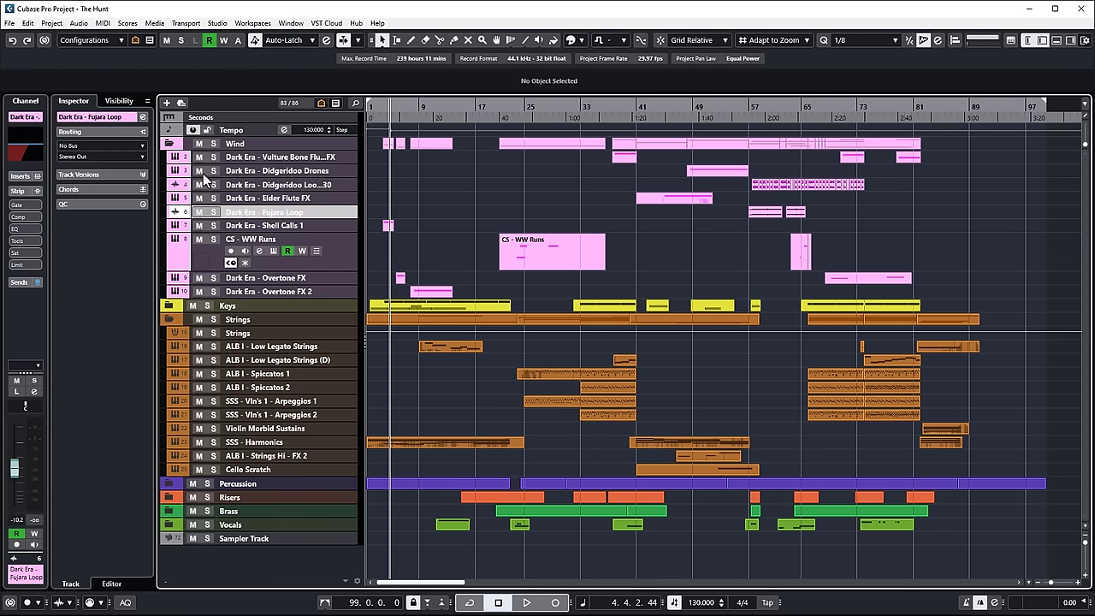
left_click(287, 161)
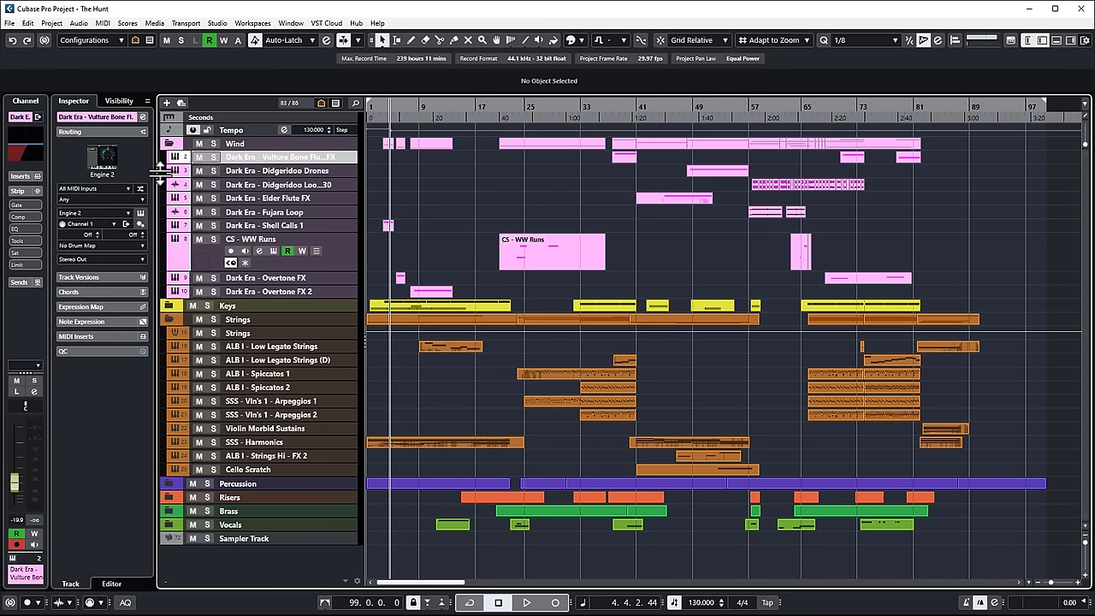
left_click(89, 336)
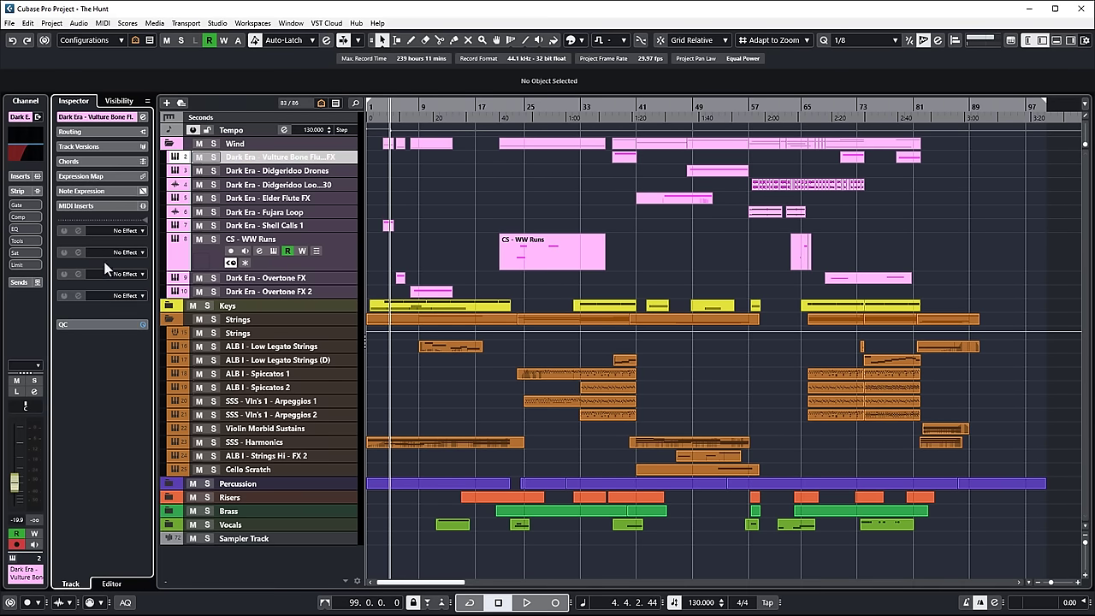
Load Arpache 5 in the track's first MIDI insert slot, examine its redesigned window and close it.
left_click(116, 227)
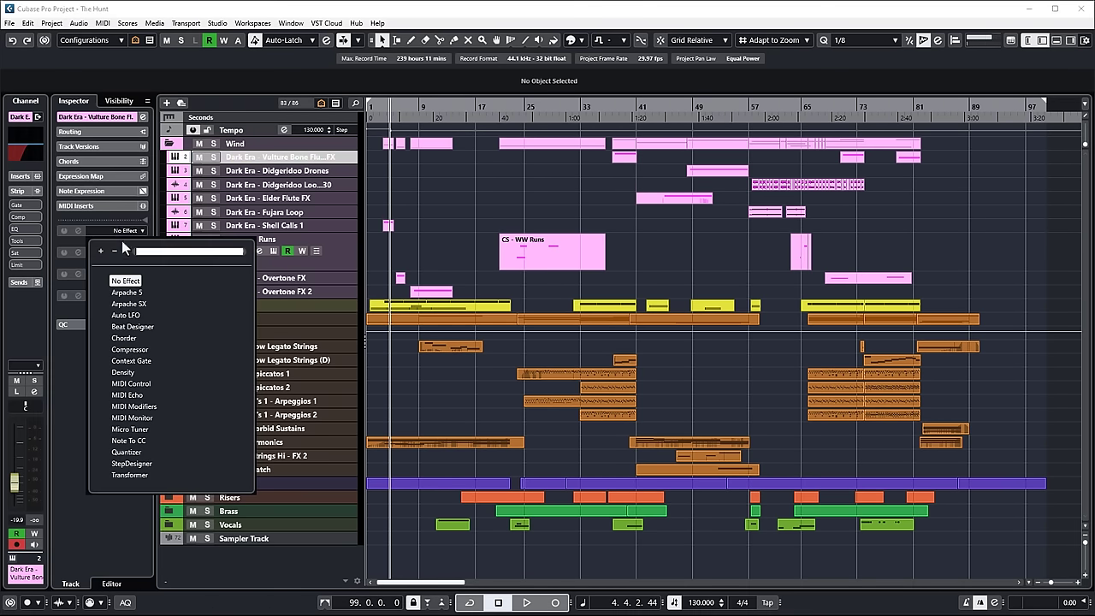
left_click(127, 292)
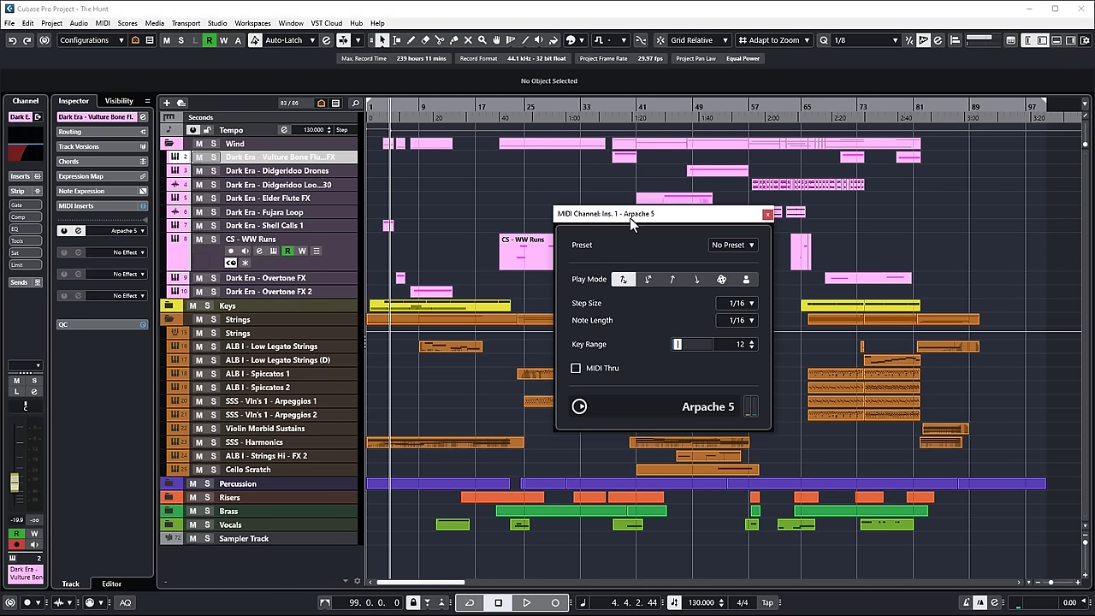
left_click_drag(629, 215, 502, 173)
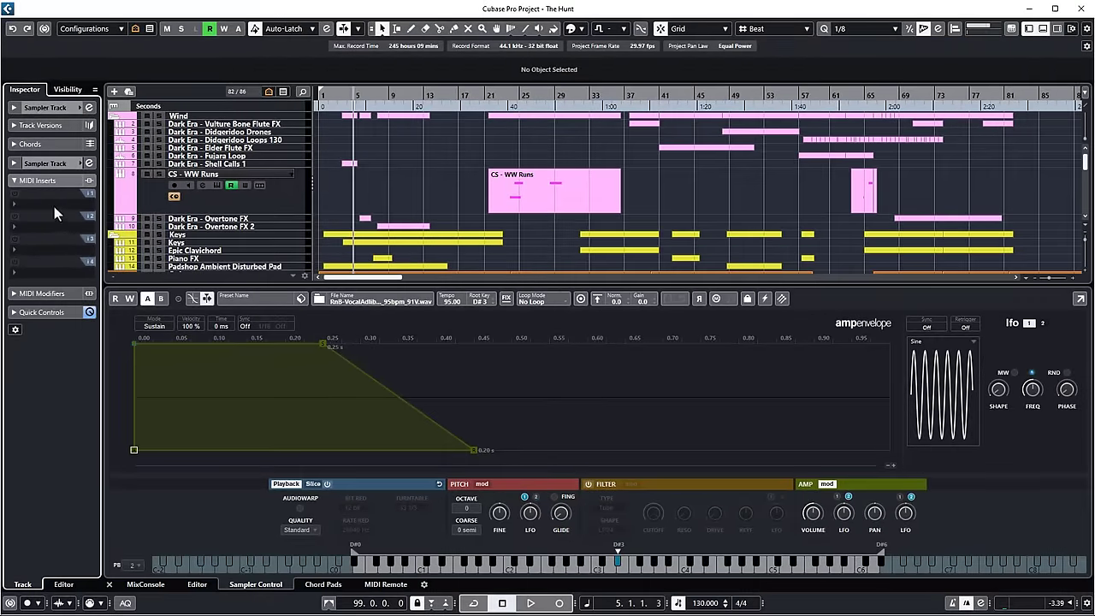
left_click(56, 209)
left_click(58, 228)
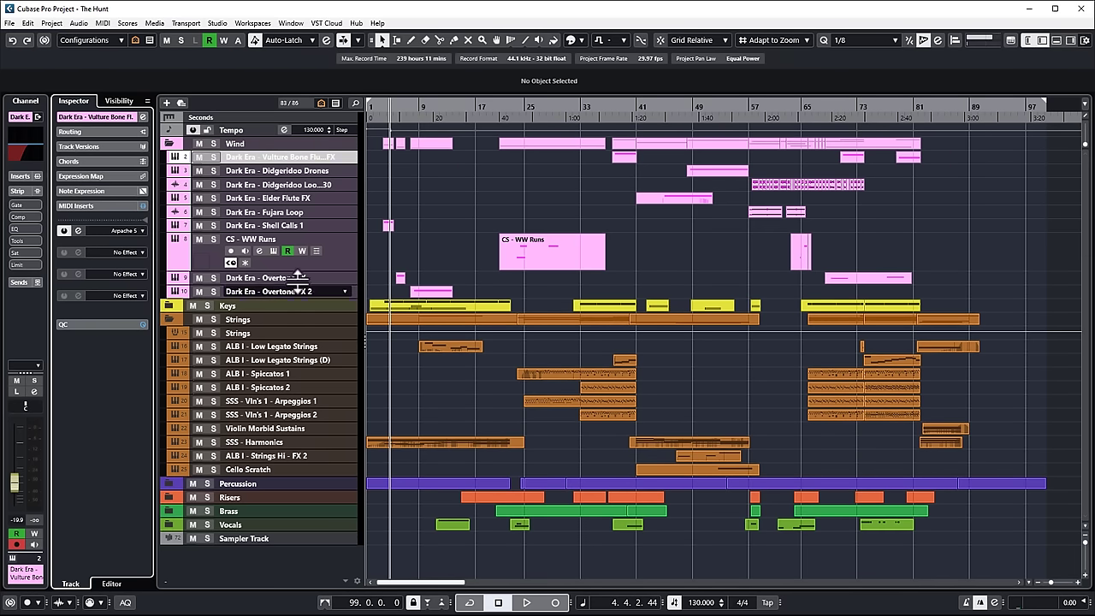
Replace the effect in the first MIDI insert slot with Beat Designer and look over the MIDI effect list.
left_click(124, 231)
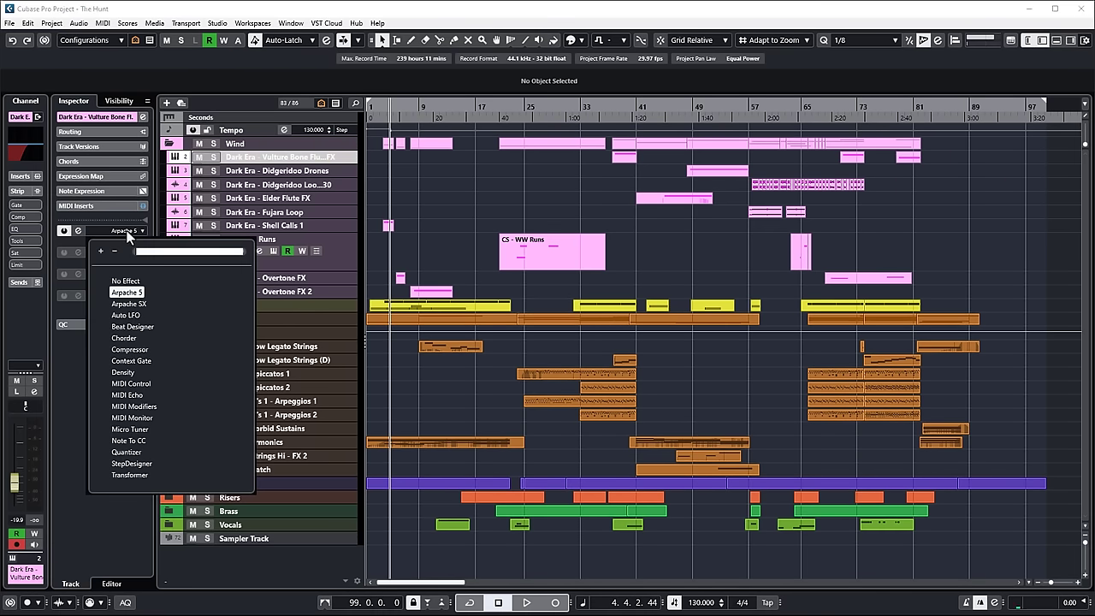
left_click(138, 328)
left_click_drag(576, 103, 603, 54)
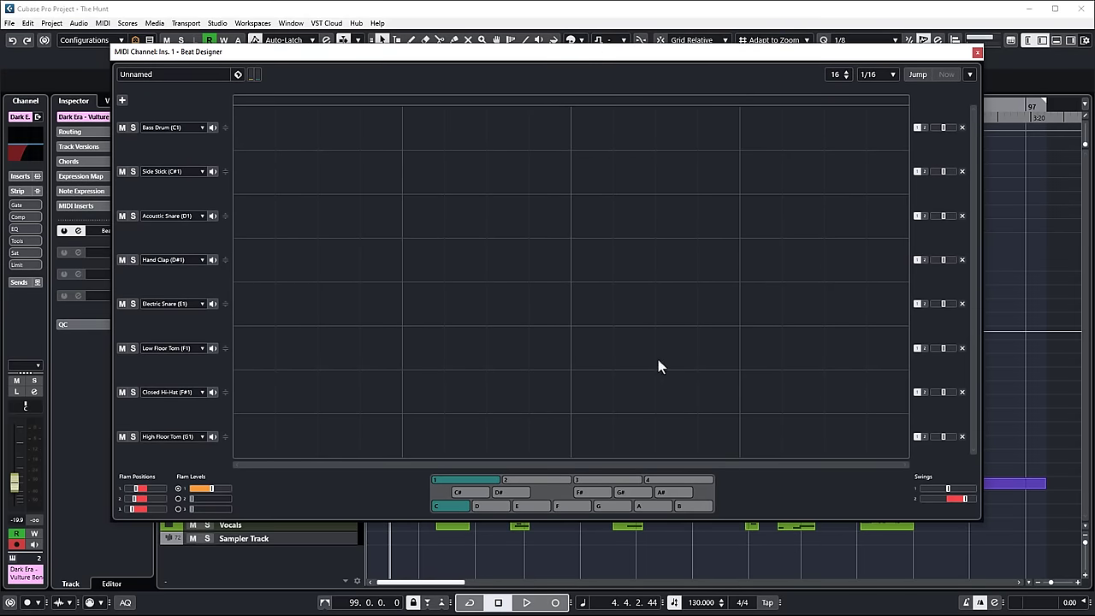
key("Escape")
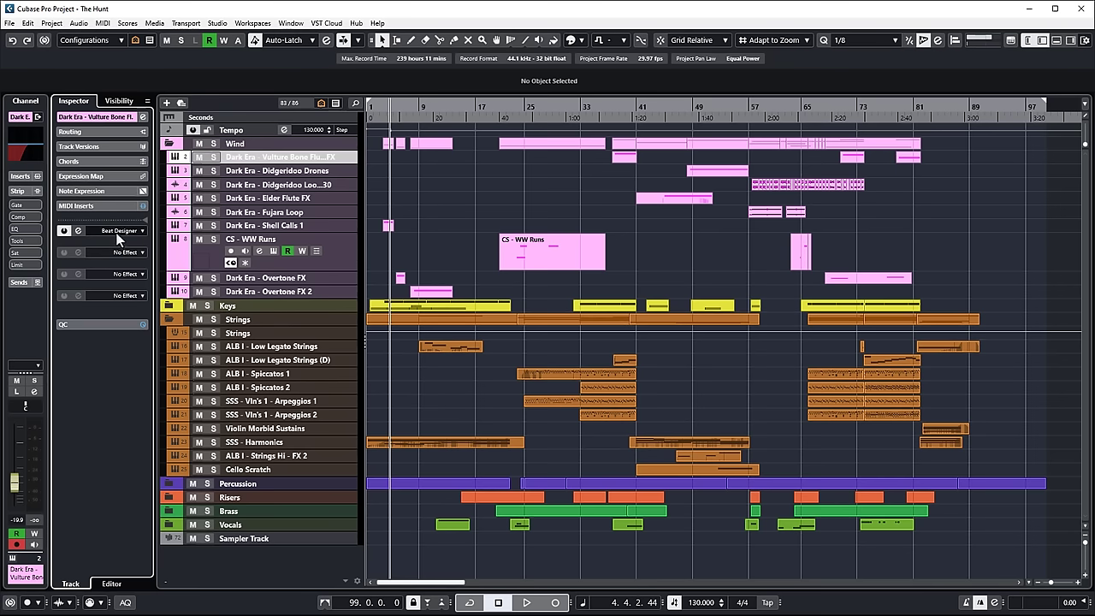
left_click(118, 230)
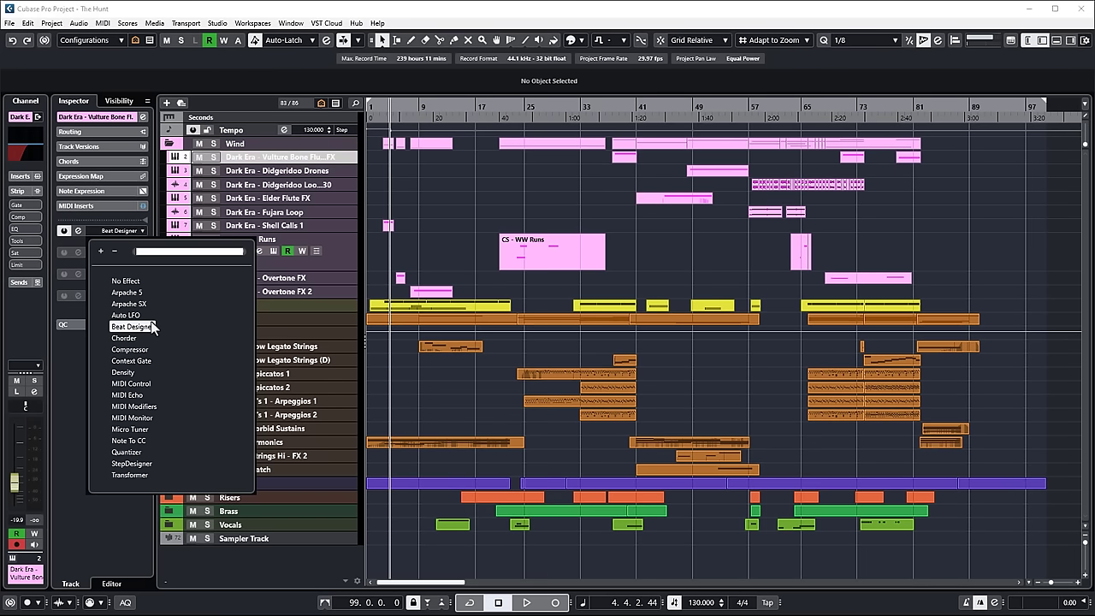
left_click(122, 214)
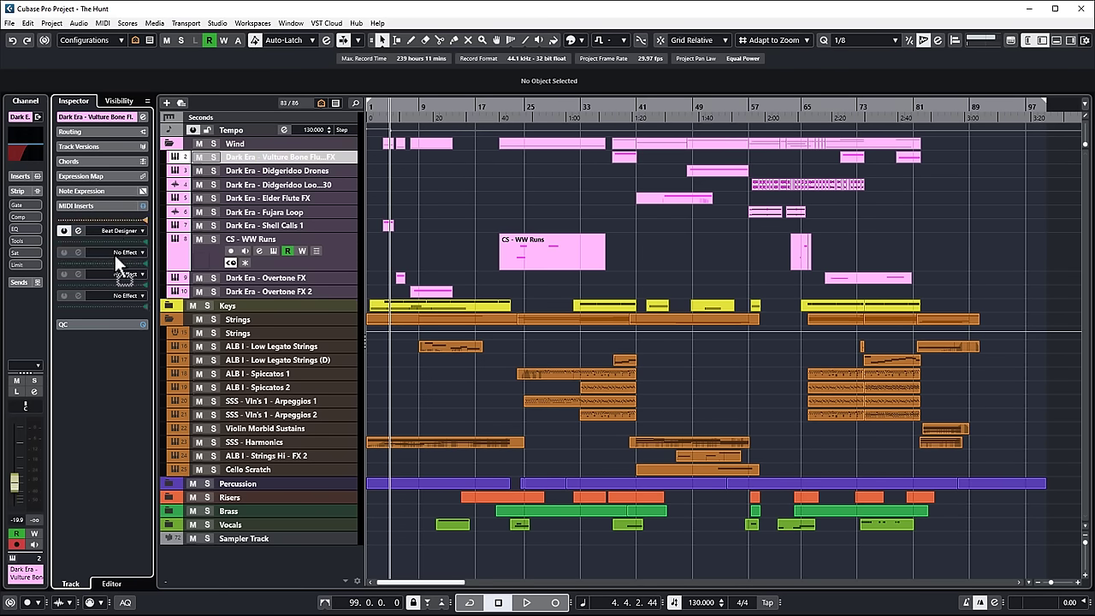
Try rearranging the effects in the MIDI insert slots and compare with the Arpache 5 insert in the older Cubase version.
left_click_drag(112, 271, 117, 220)
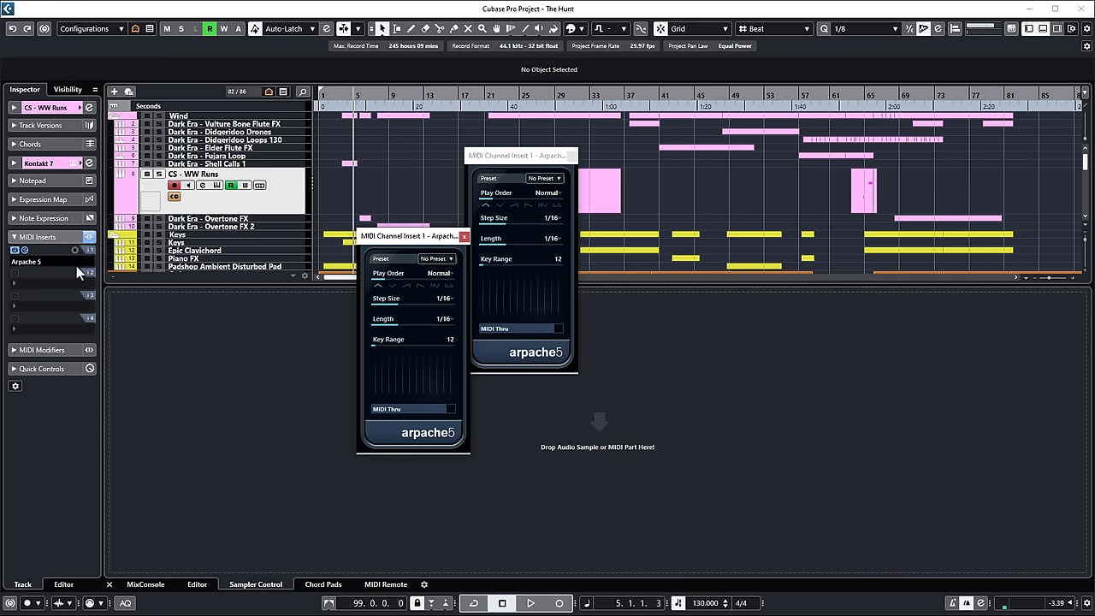
left_click(75, 251)
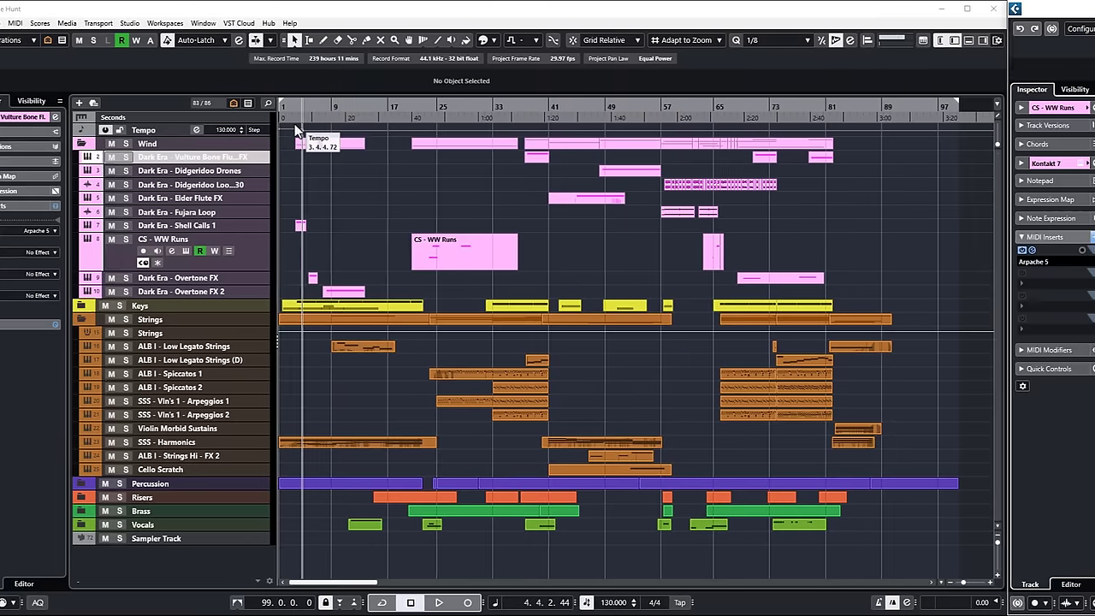
left_click(103, 23)
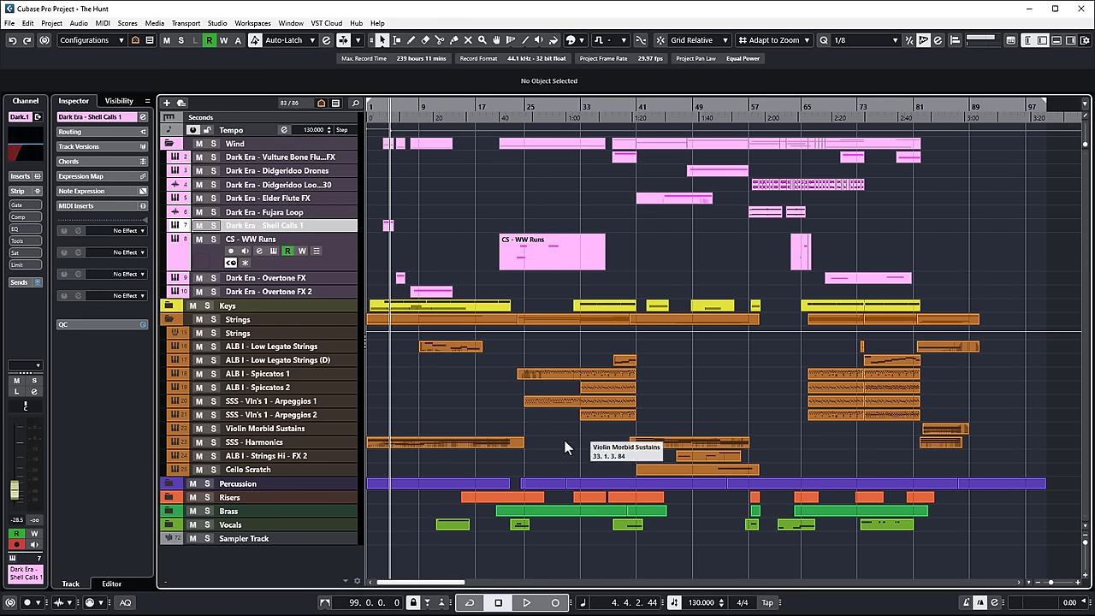
Open the ALB I - Spiccatos 1 part in the Key Editor and toggle the visibility zone off and on.
double_click(607, 373)
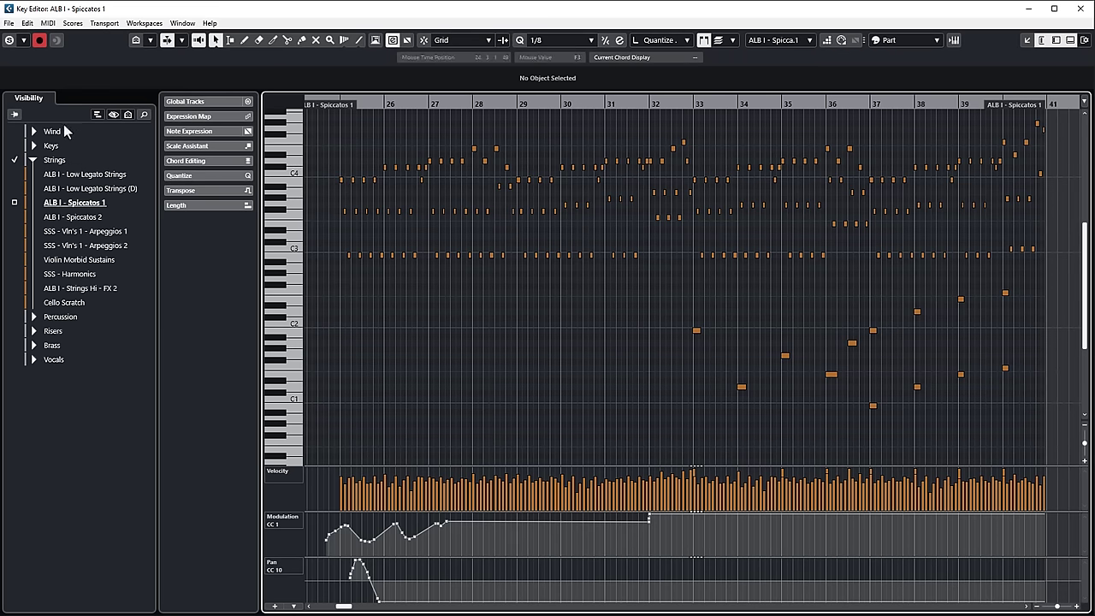
left_click(1041, 40)
left_click(1041, 40)
Show both Low Legato Strings tracks, Spiccatos 2, both Vln's 1 Arpeggios tracks, Violin Morbid Sustains and Strings Hi - FX 2 in the editor.
left_click(14, 173)
left_click(14, 188)
left_click(14, 216)
left_click(14, 245)
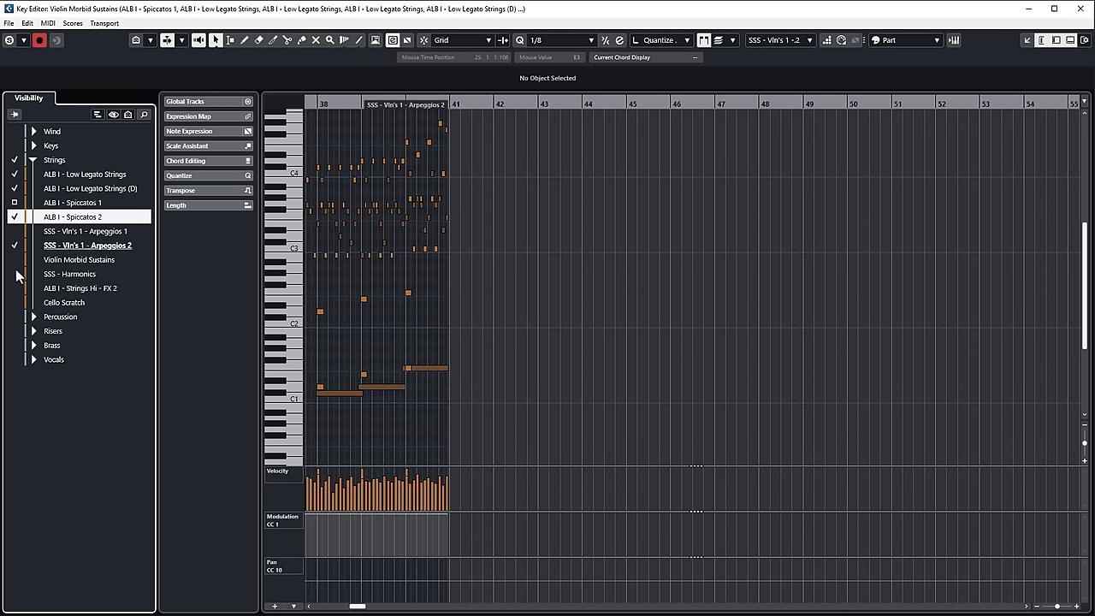
left_click(15, 289)
left_click(15, 231)
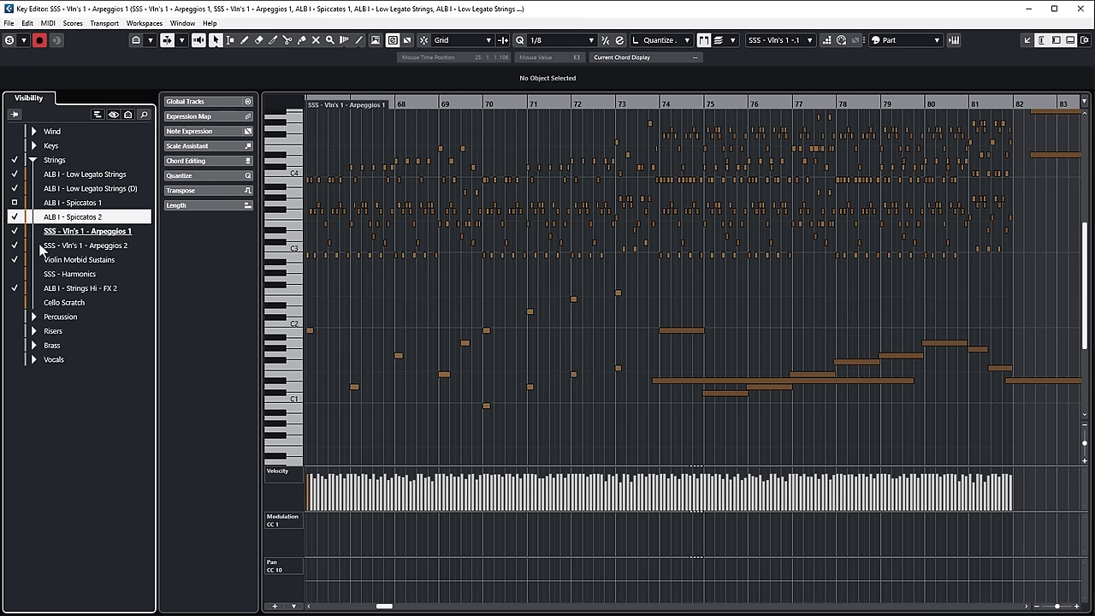
Activate Solo Editor and set its mode to Solo follows 'Part Editing Mode'.
left_click(9, 39)
left_click(24, 40)
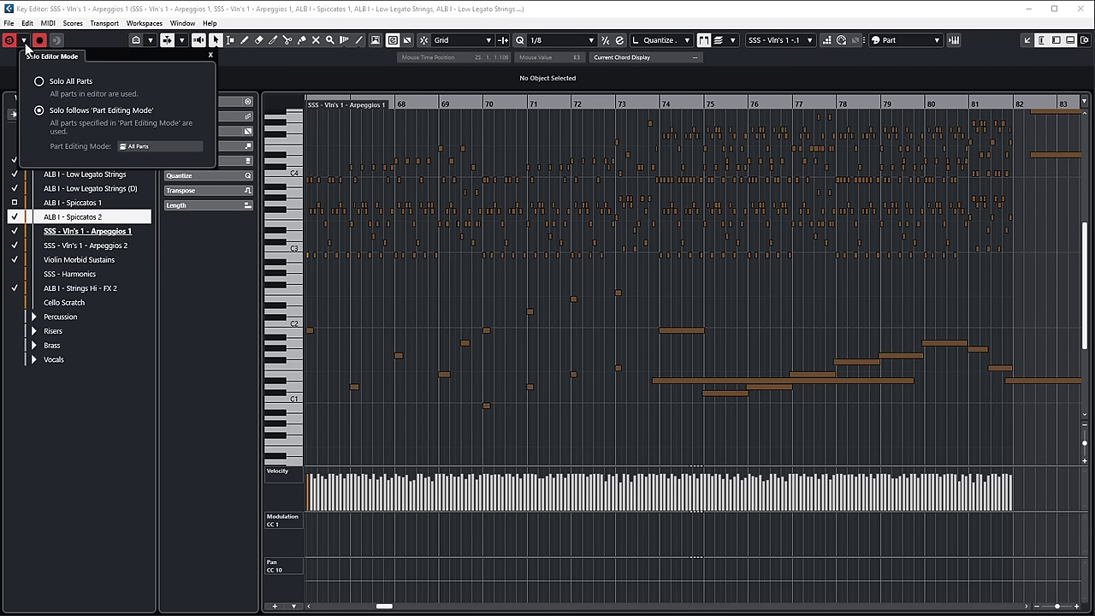
left_click(111, 110)
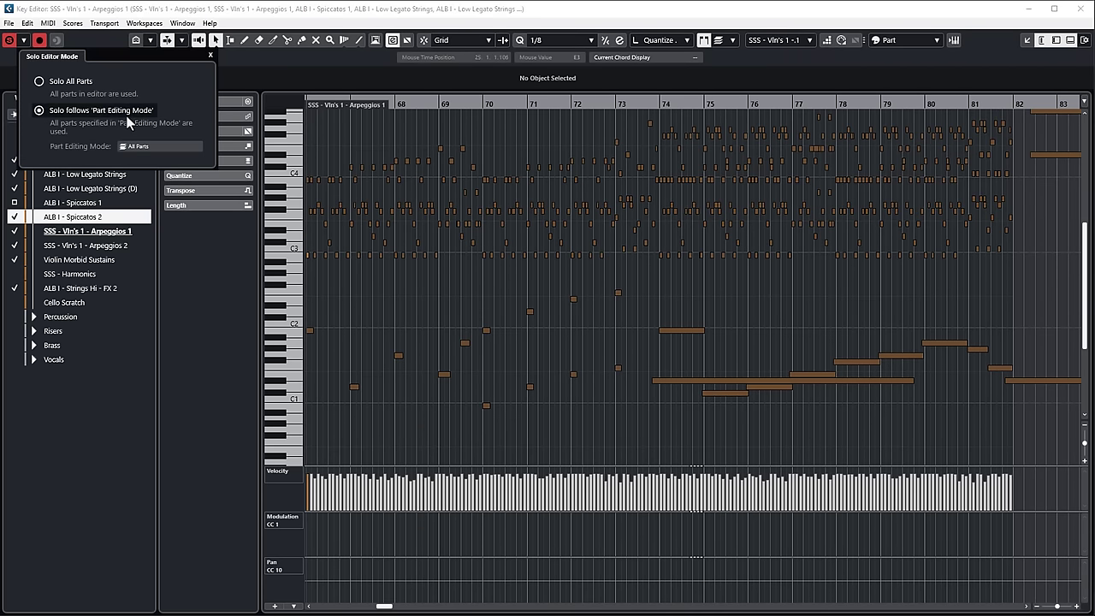
Toggle the whole Strings folder so that only Cello Scratch stays shown, and play its part from around bar 53.
left_click(15, 161)
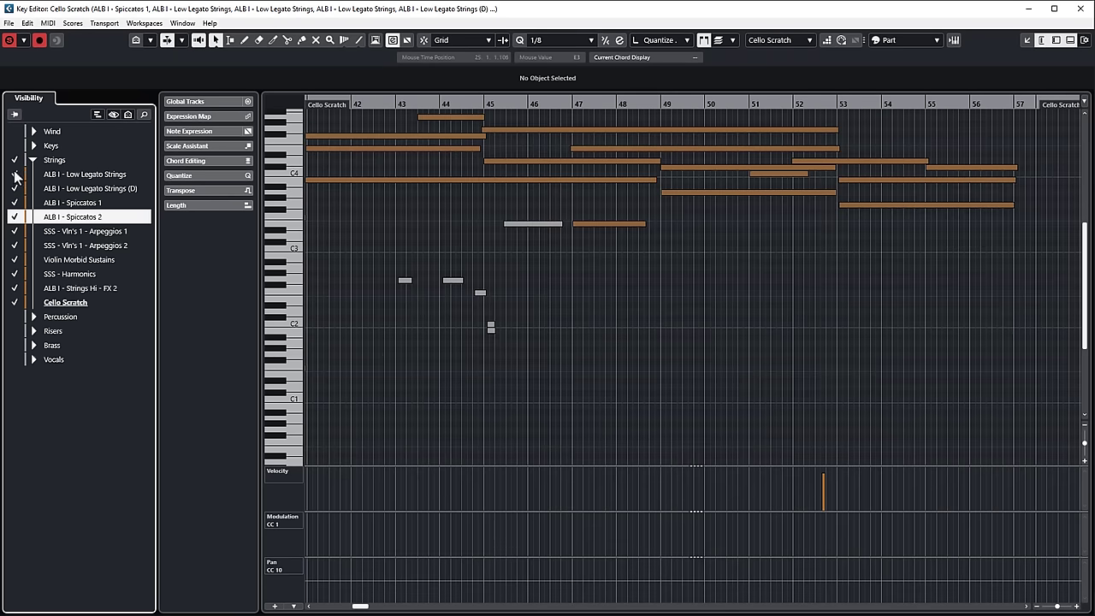
left_click(15, 160)
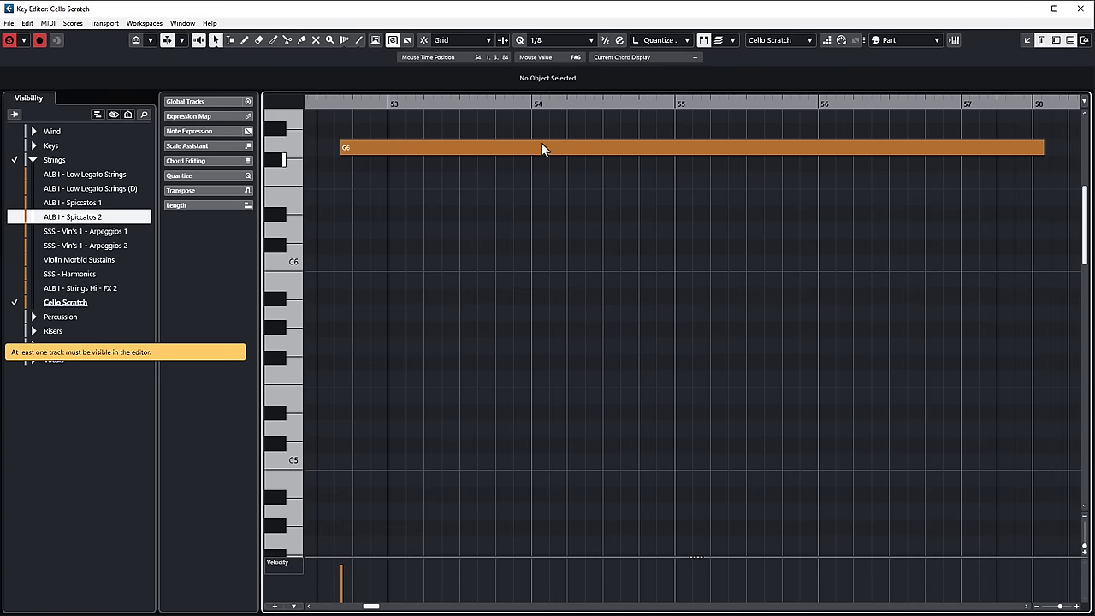
left_click_drag(424, 104, 318, 104)
key("space")
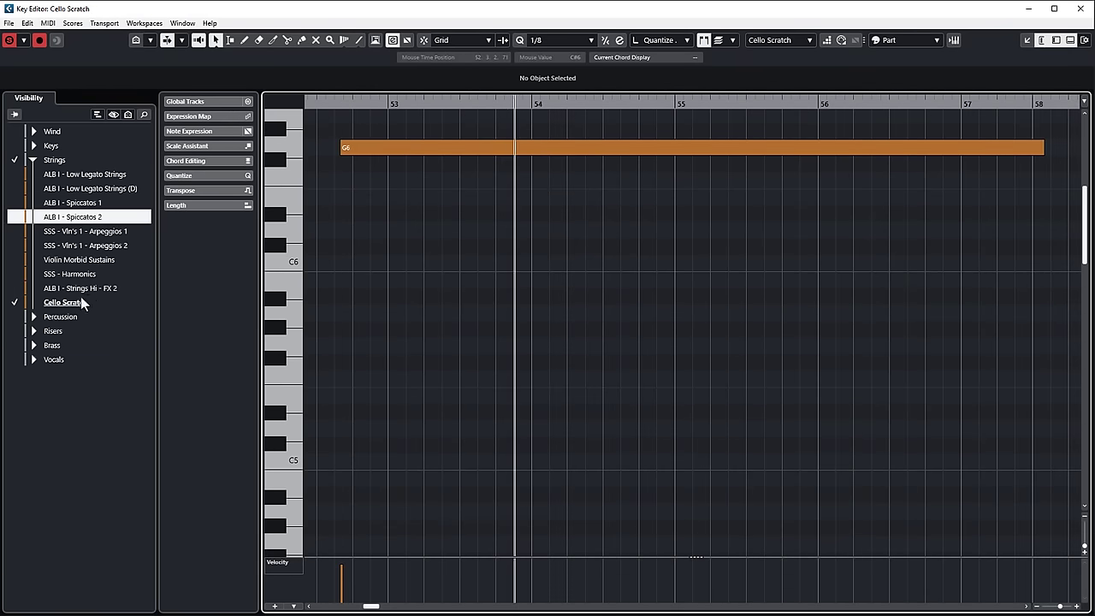
Add ALB I - Strings Hi - FX 2, SSS - Harmonics and Violin Morbid Sustains to the editor during playback and zoom to the full view.
left_click(16, 289)
left_click(15, 274)
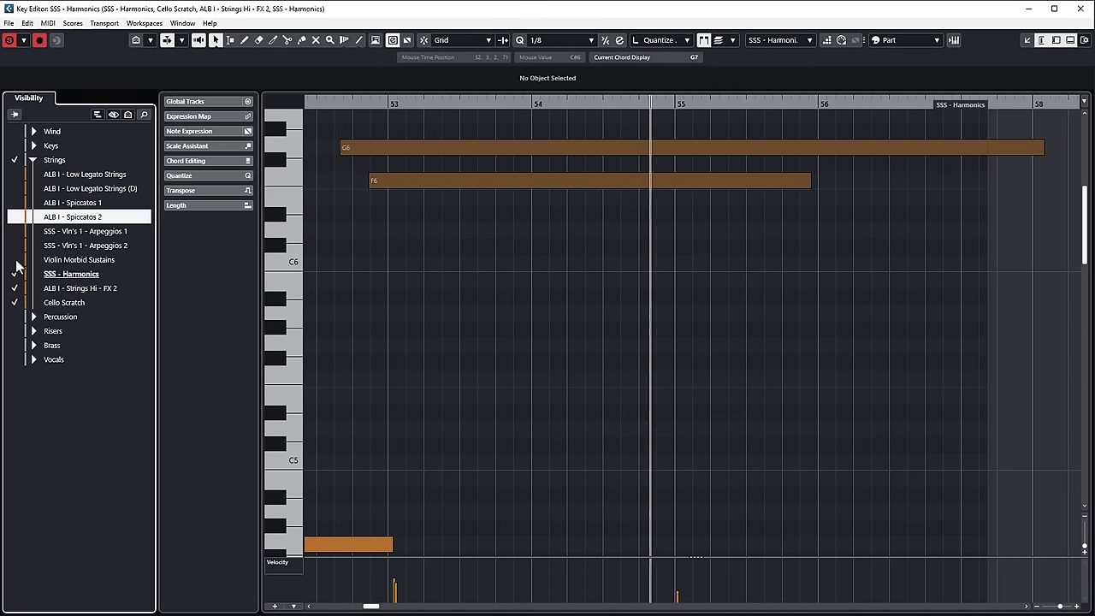
left_click(15, 259)
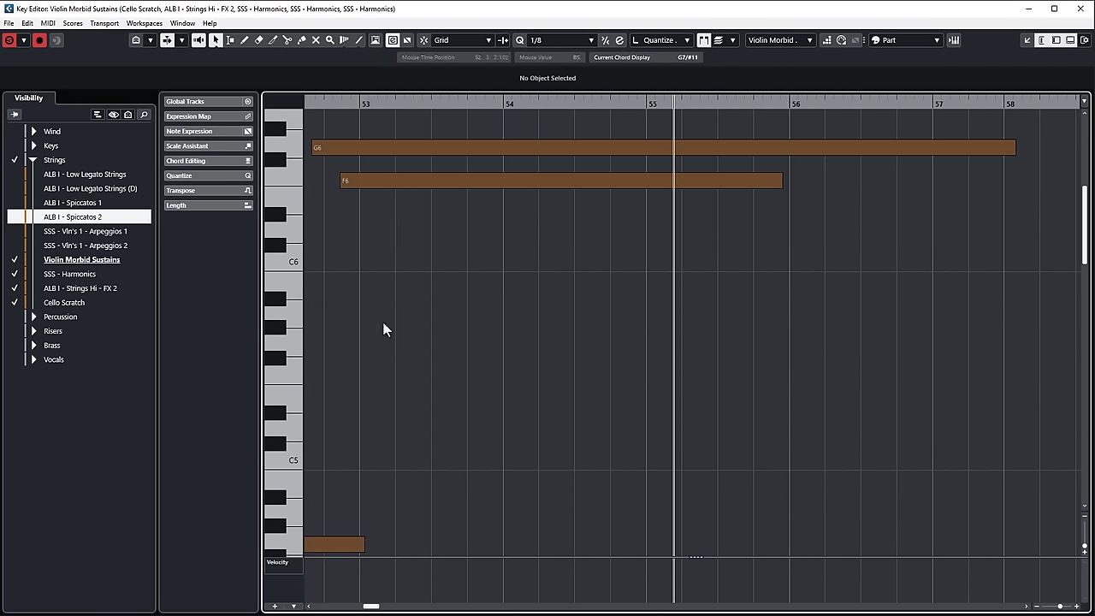
key("shift+f")
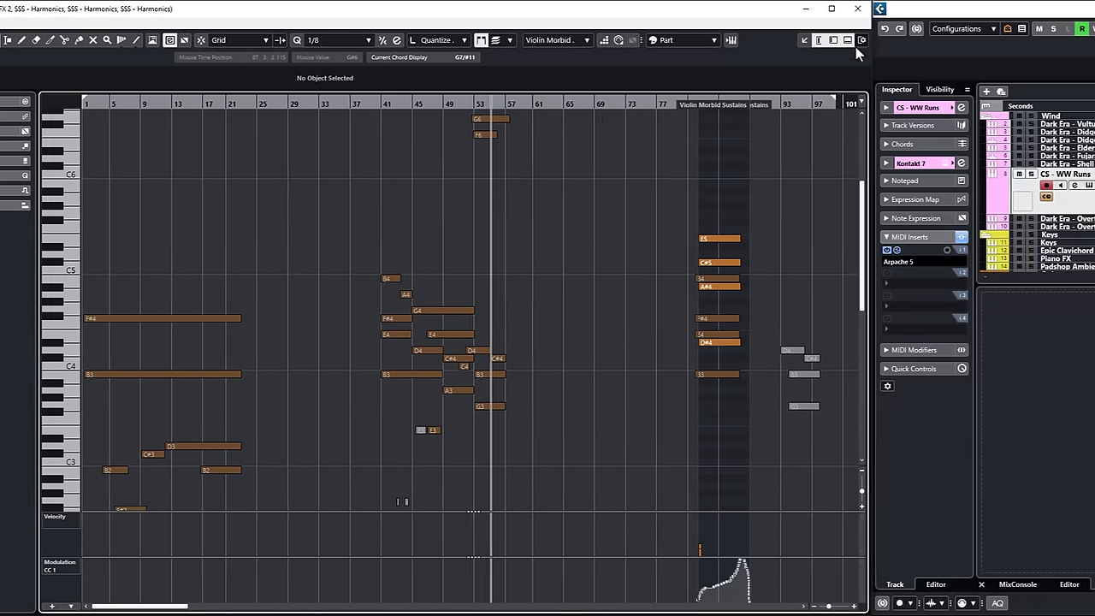
Enable Tracks in the Key Editor's window layout, zoom out, and shrink the track overview to two rows.
left_click(1084, 40)
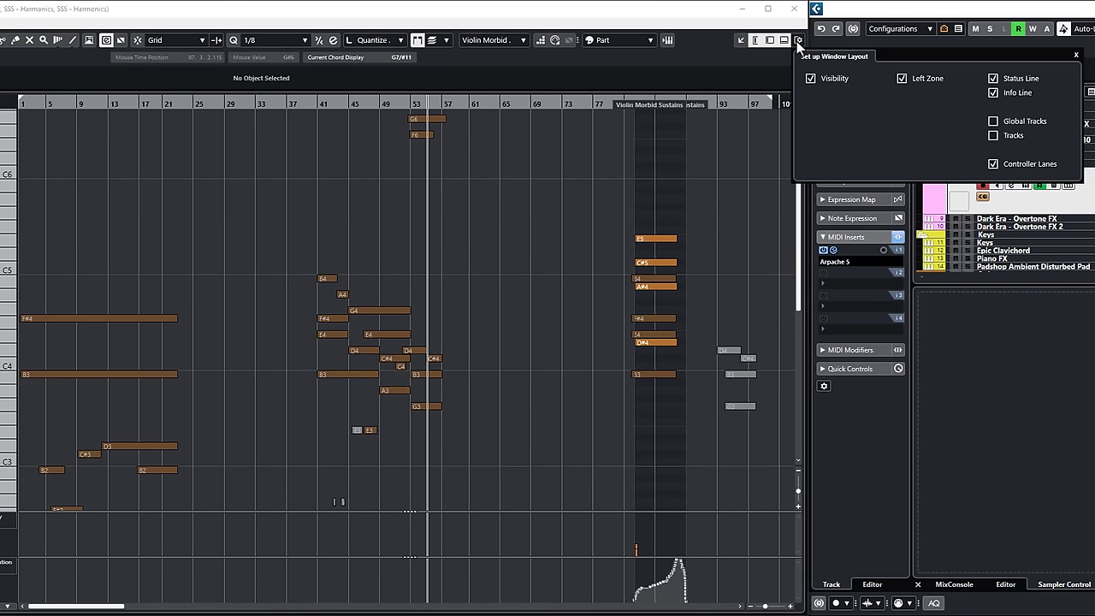
left_click(993, 136)
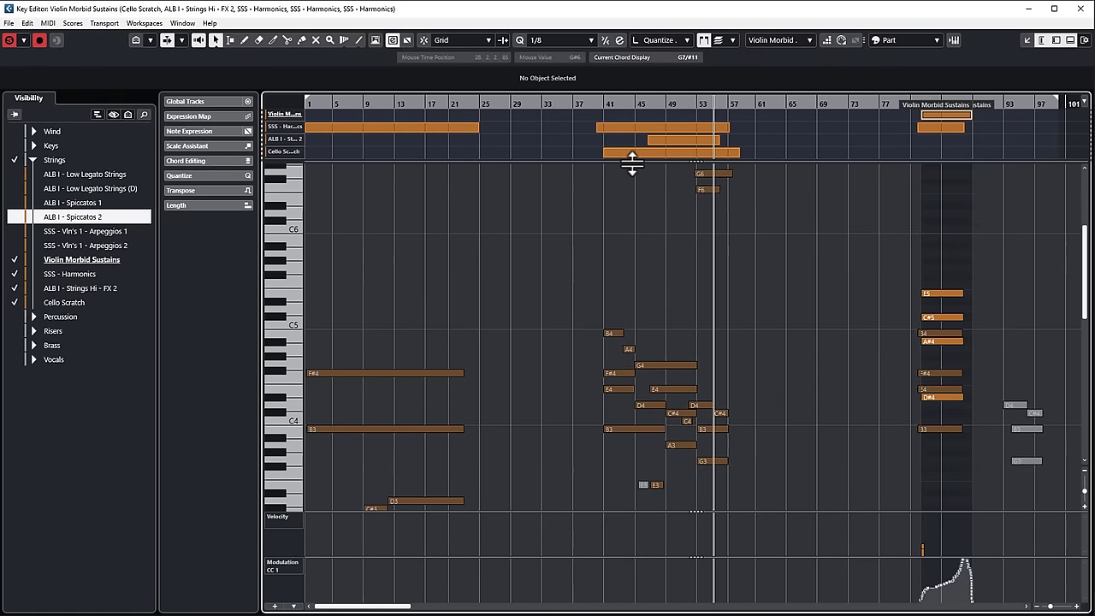
key("g")
key("g")
key("g")
key("g")
key("g")
key("g")
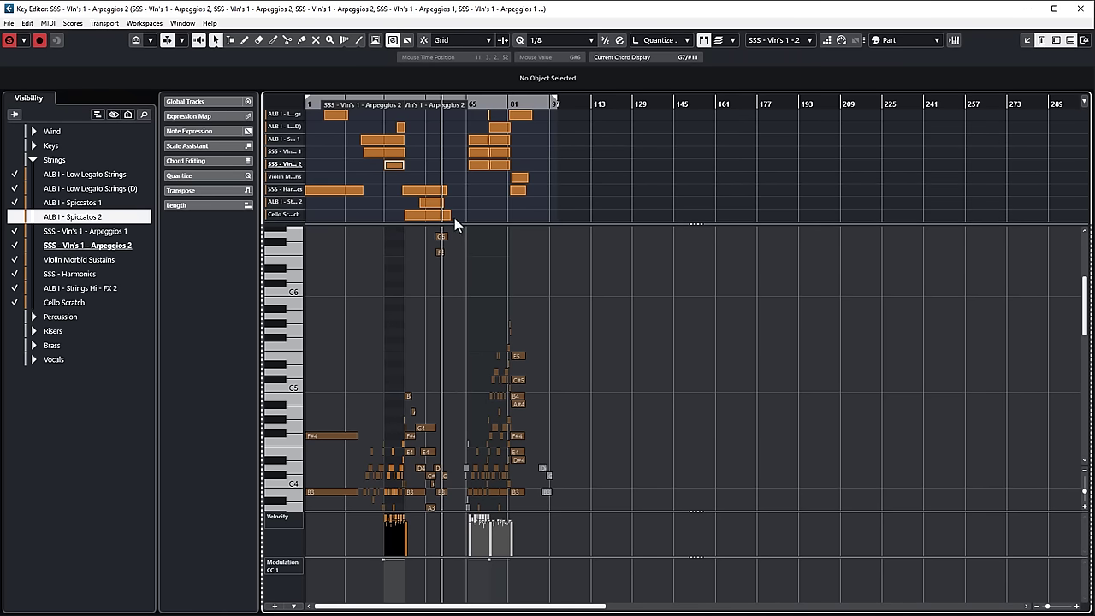
left_click_drag(452, 224, 453, 137)
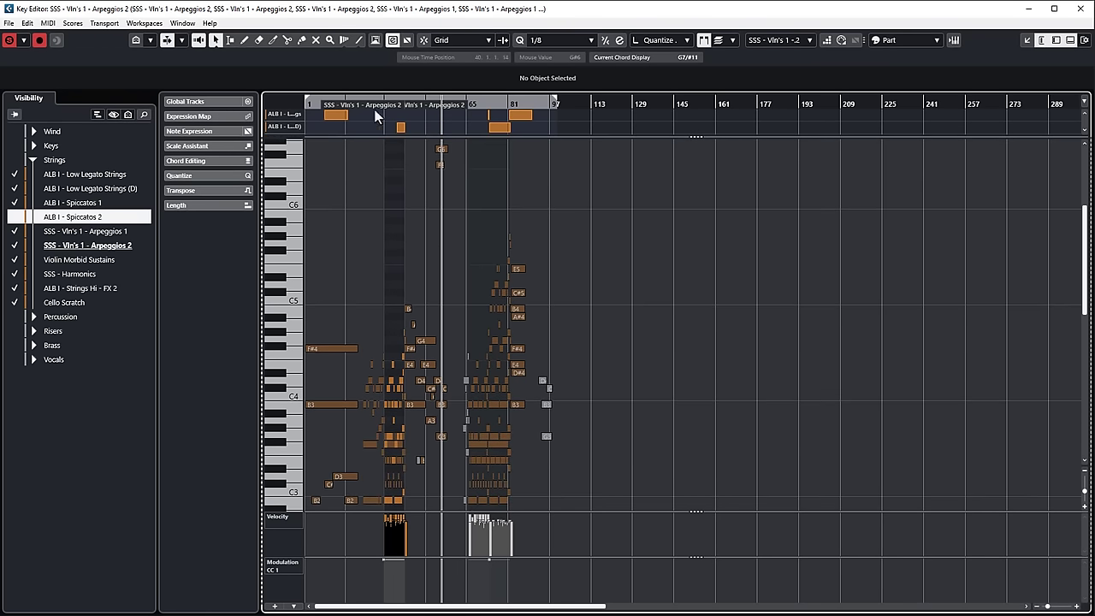
Zoom in on the SSS - Vln's 1 - Arpeggios 2 part around bars 33 to 41 and play it back.
left_click_drag(384, 108, 386, 147)
scroll(532, 267, "down", 4)
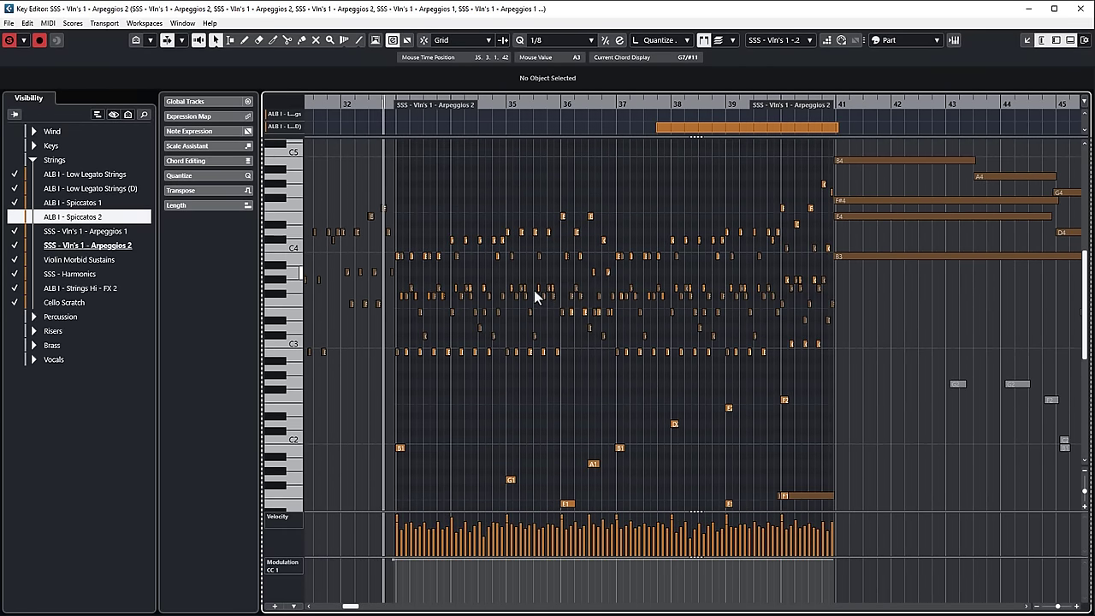
key("space")
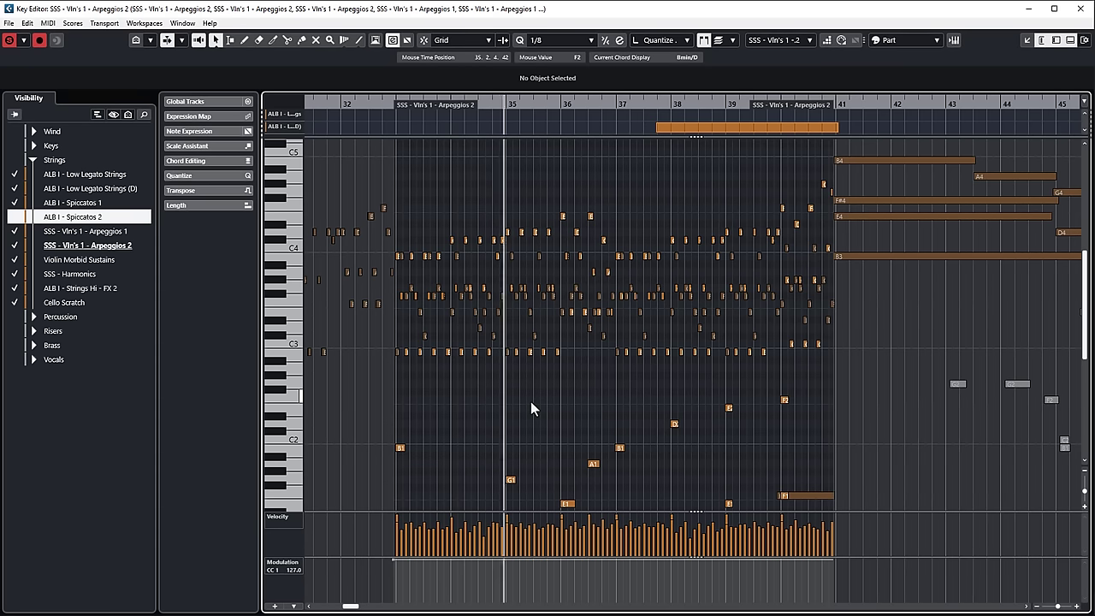
scroll(530, 406, "down", 3)
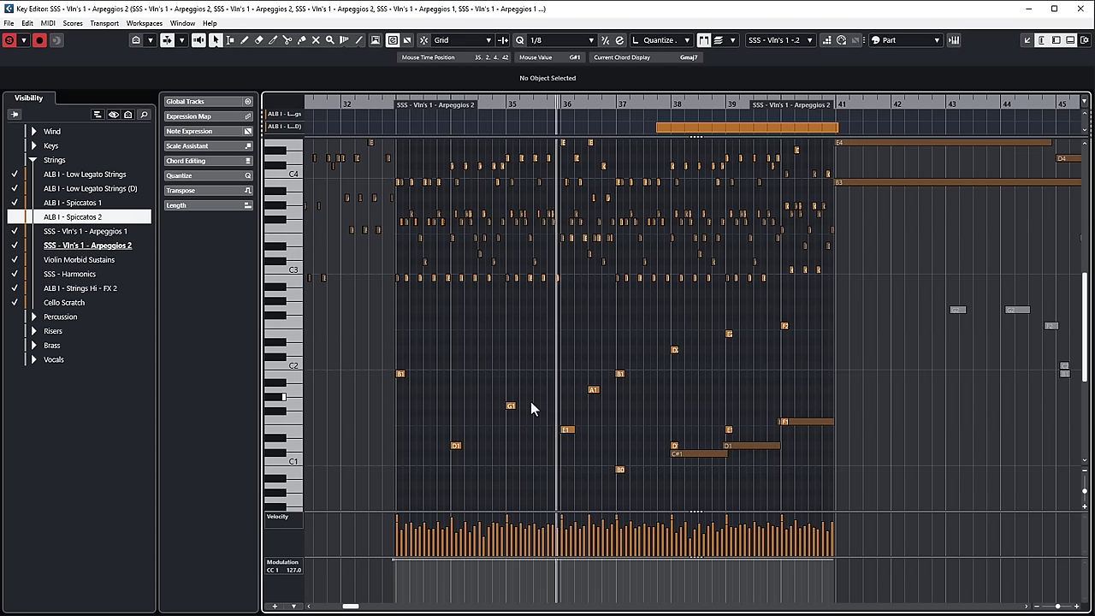
Hide and show the Arpeggios, Violin Morbid Sustains, SSS - Harmonics and Spiccatos 2 tracks in the editor during playback, and stop playback.
left_click(16, 245)
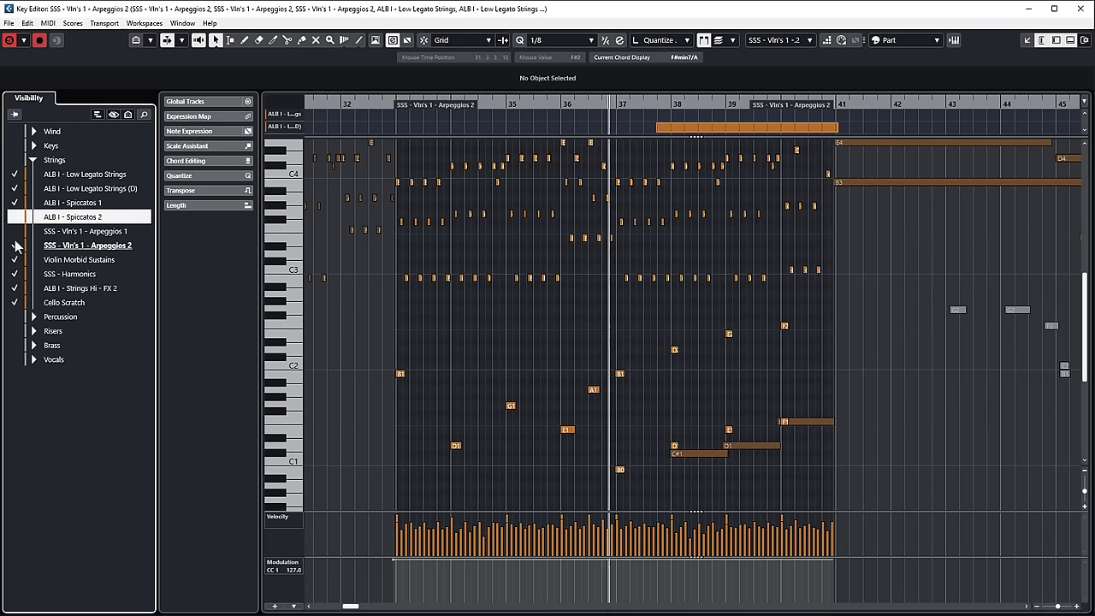
left_click(14, 259)
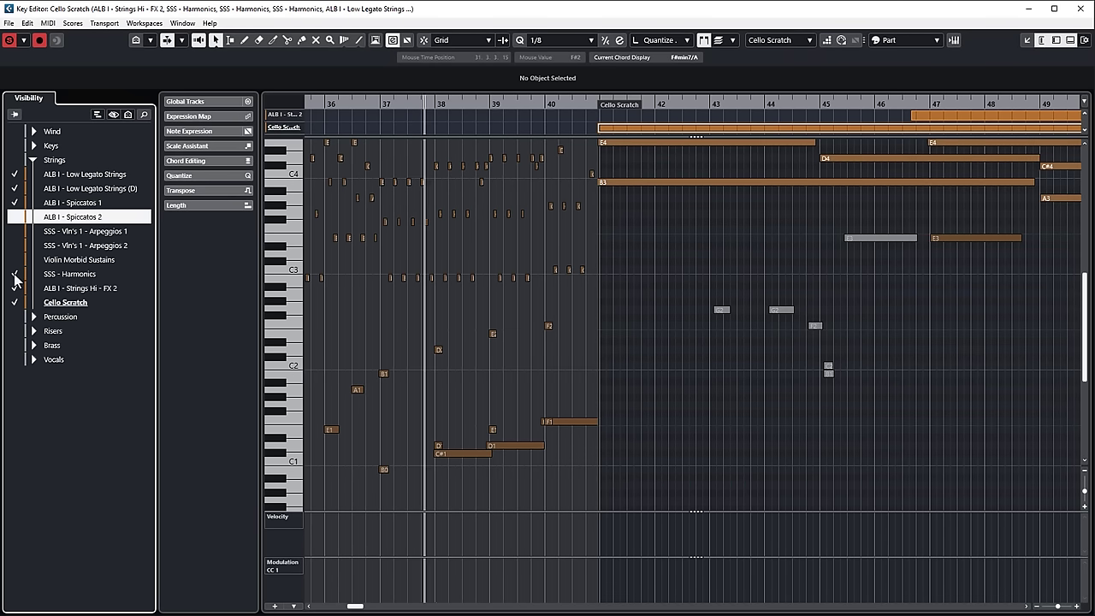
left_click(15, 274)
left_click(15, 275)
left_click(13, 260)
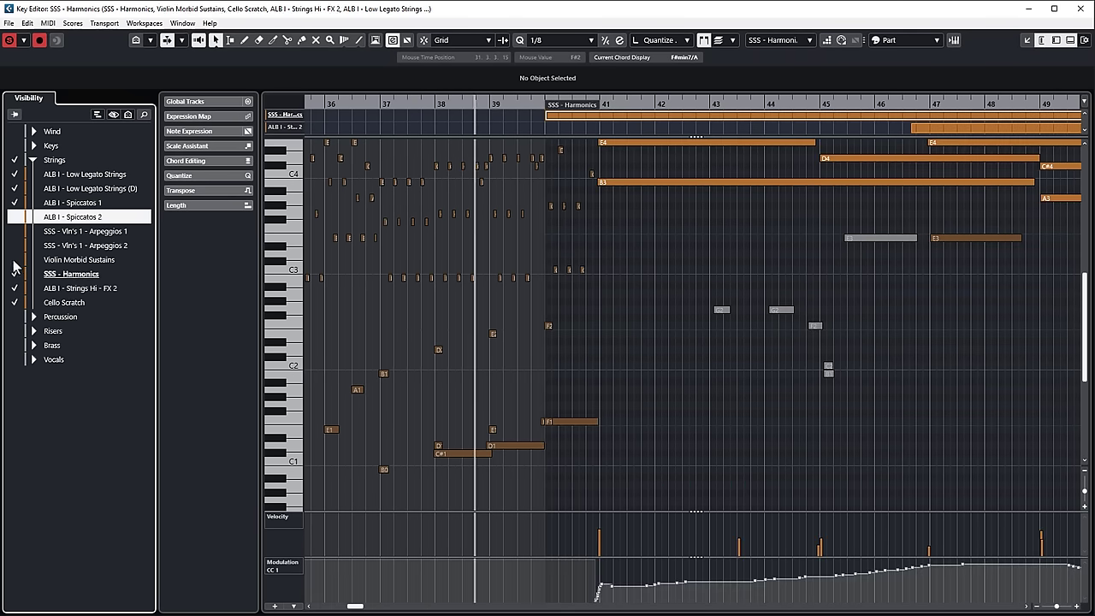
left_click(14, 231)
left_click(15, 245)
left_click(14, 216)
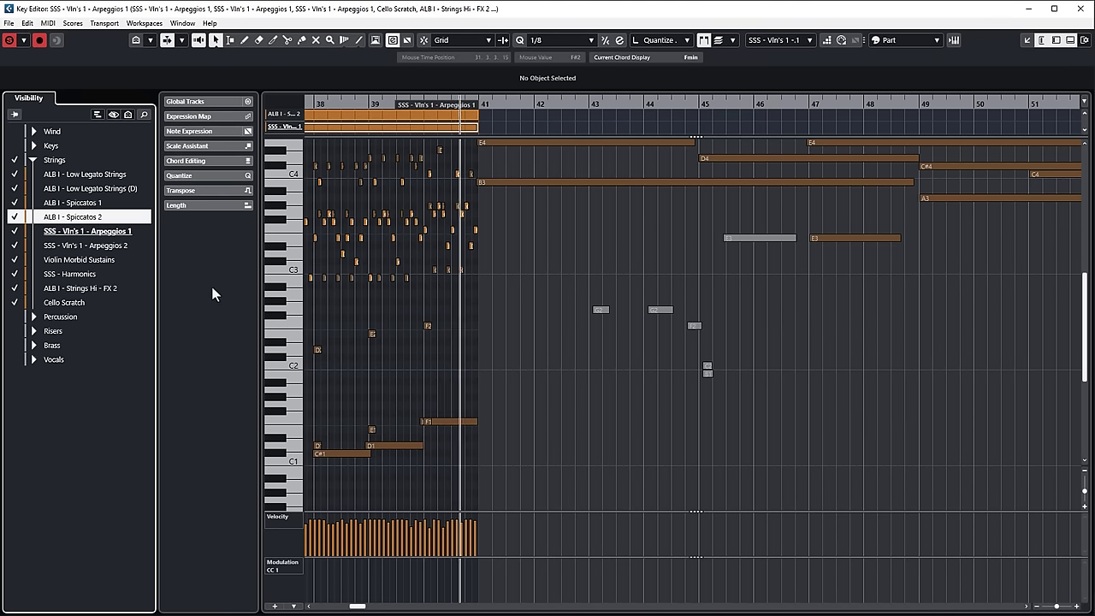
key("space")
Return to the Project window, open the ALB I Spiccatos parts in the Key Editor and place the cursor in bar 38.
left_click(426, 359)
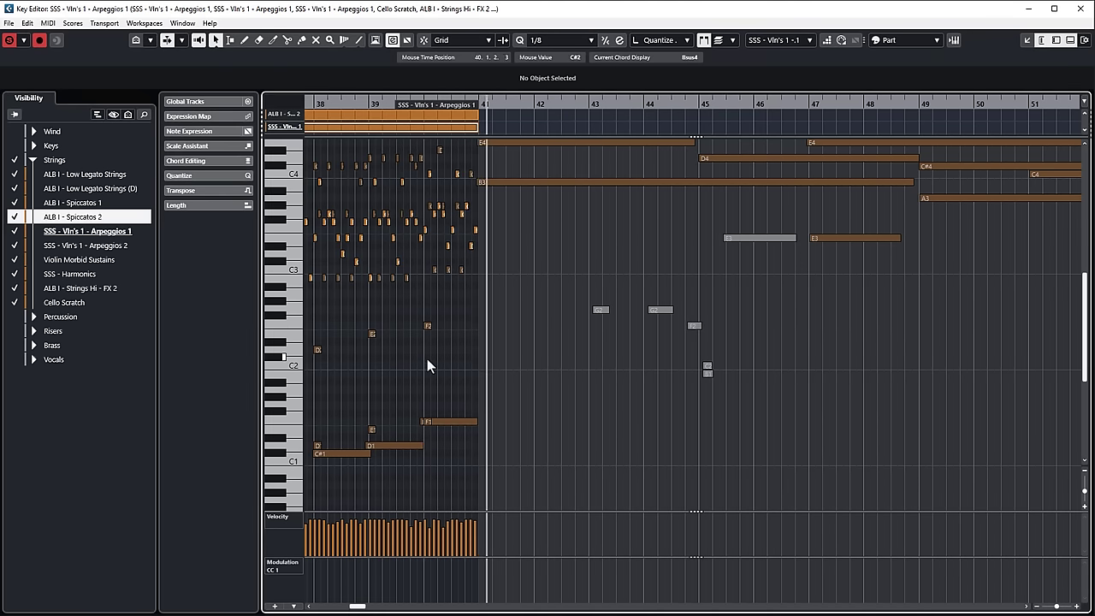
key("Return")
left_click(577, 104)
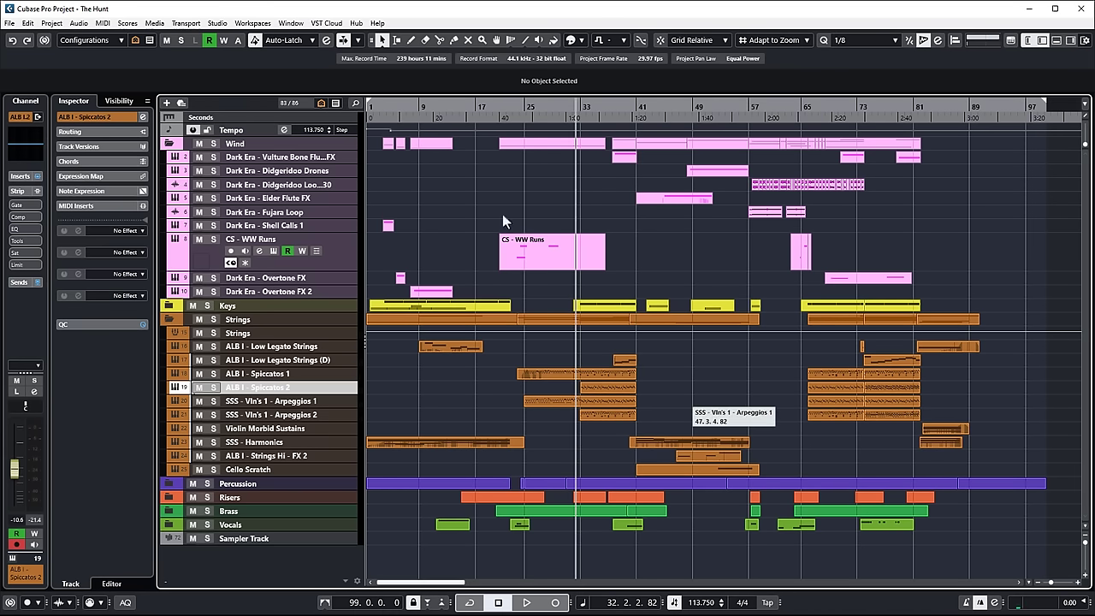
key("Return")
left_click(352, 104)
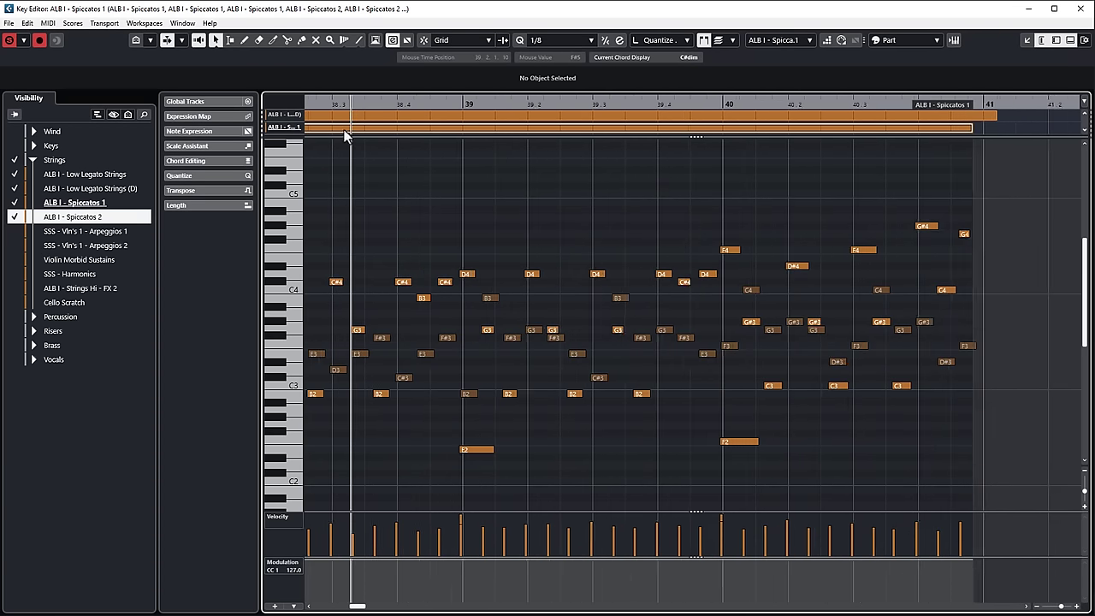
Select a range of about one bar, from 38.4.3.62 to 39.4.4.76, across all pitches with the Range Selection tool.
key("h")
key("g")
key("g")
key("g")
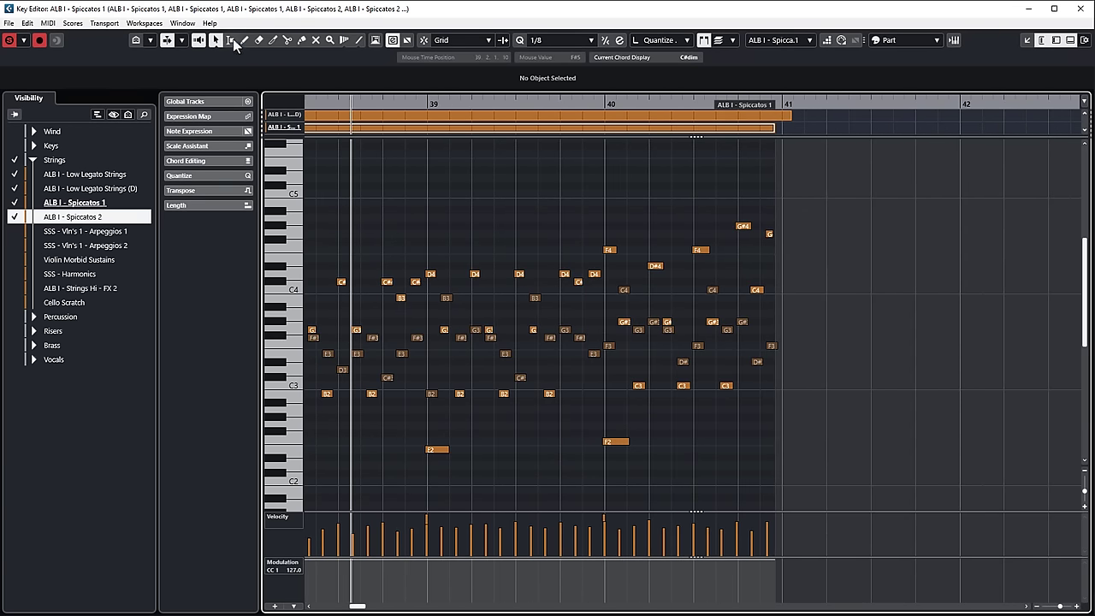
left_click(230, 41)
left_click_drag(410, 244, 599, 246)
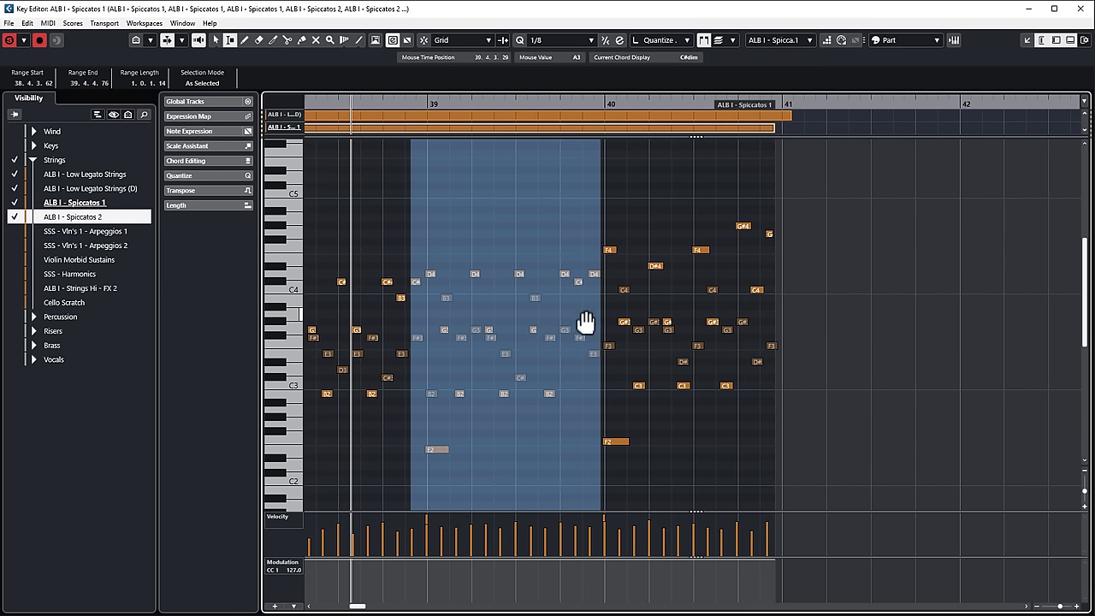
Switch repeatedly between the Draw and Range Selection tools and examine the selected range across high and low pitches.
left_click(245, 42)
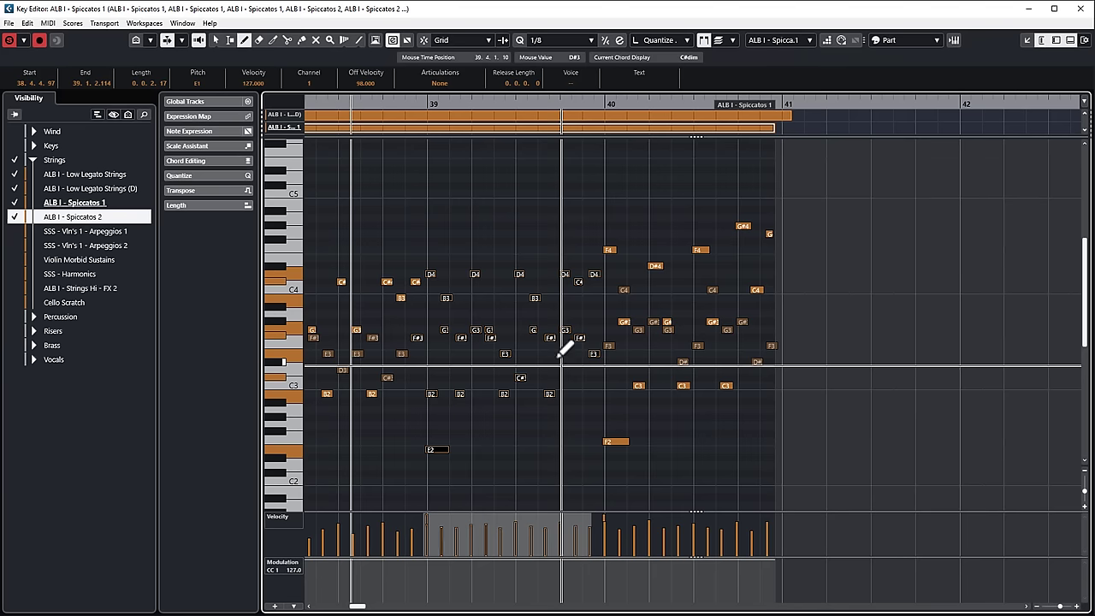
left_click(228, 40)
left_click(243, 41)
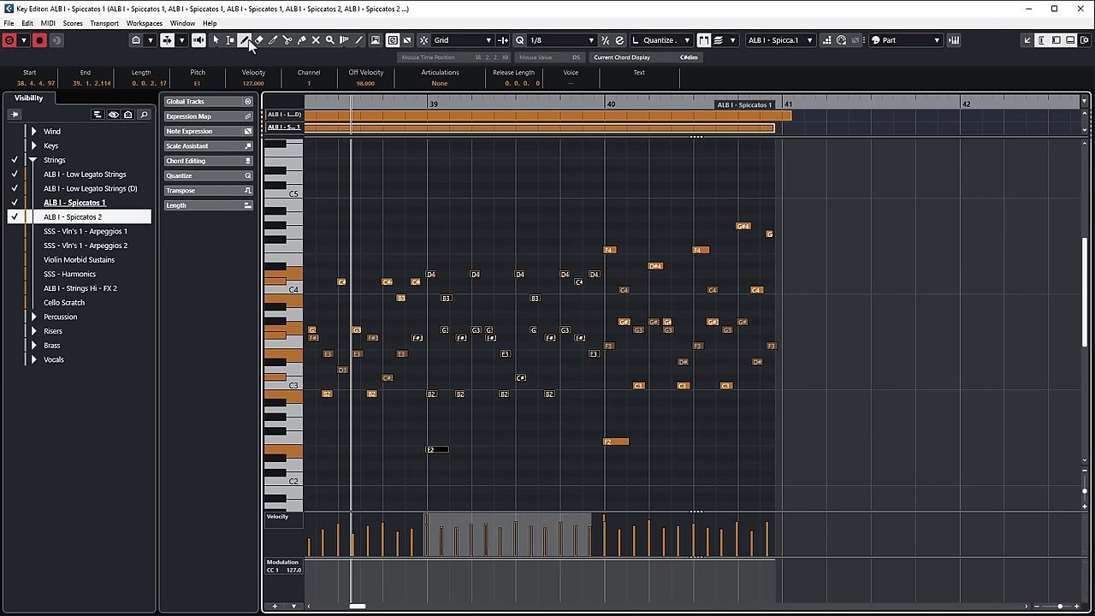
left_click(231, 41)
left_click(241, 42)
left_click(231, 41)
left_click(243, 41)
left_click(232, 41)
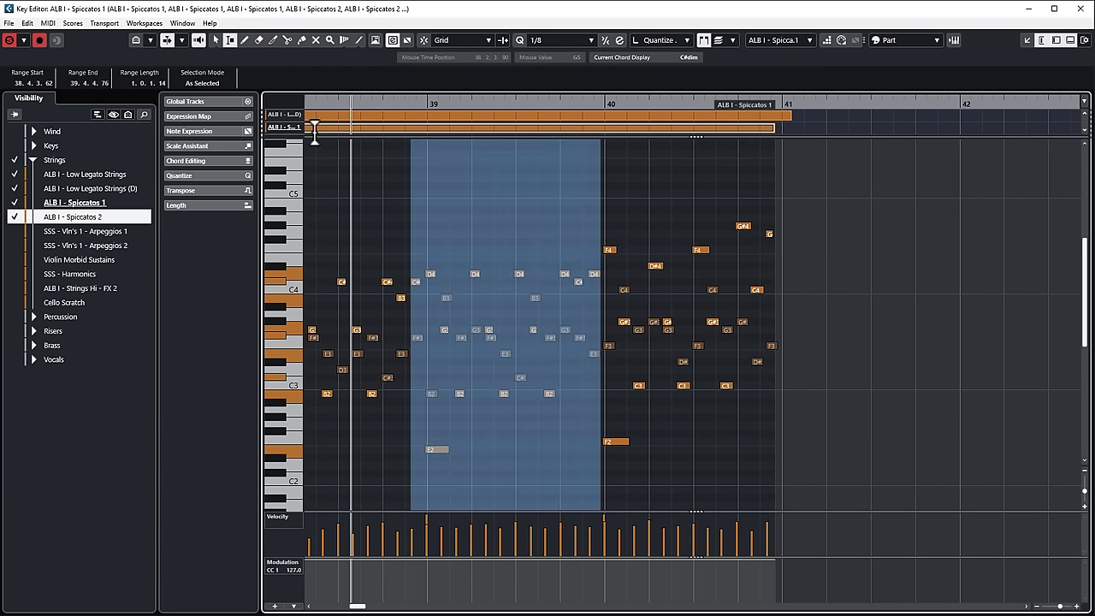
scroll(453, 266, "up", 5)
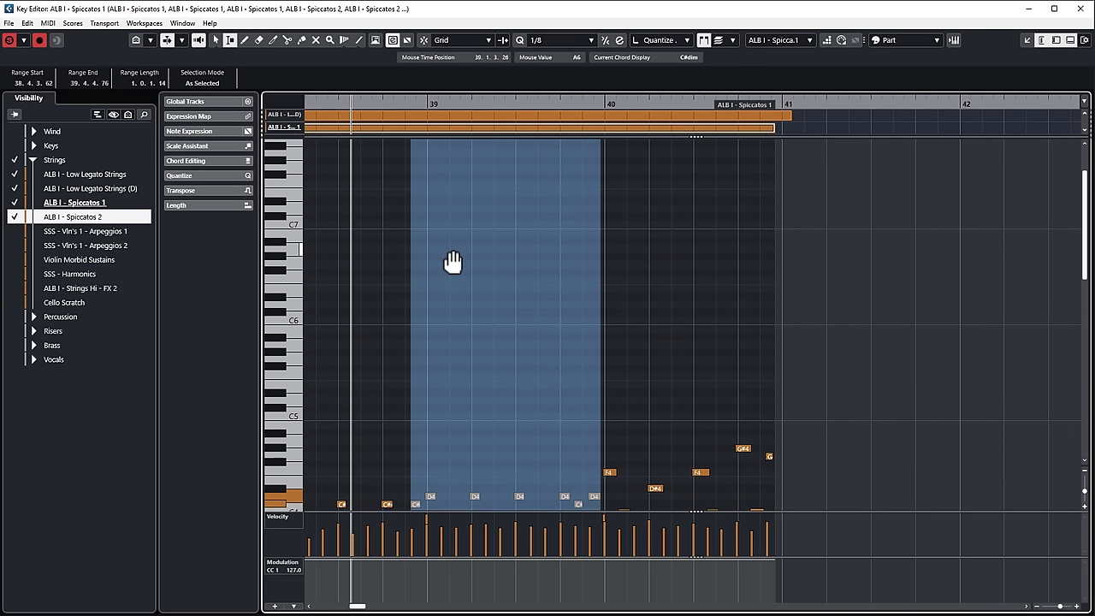
scroll(486, 310, "down", 10)
scroll(484, 305, "up", 3)
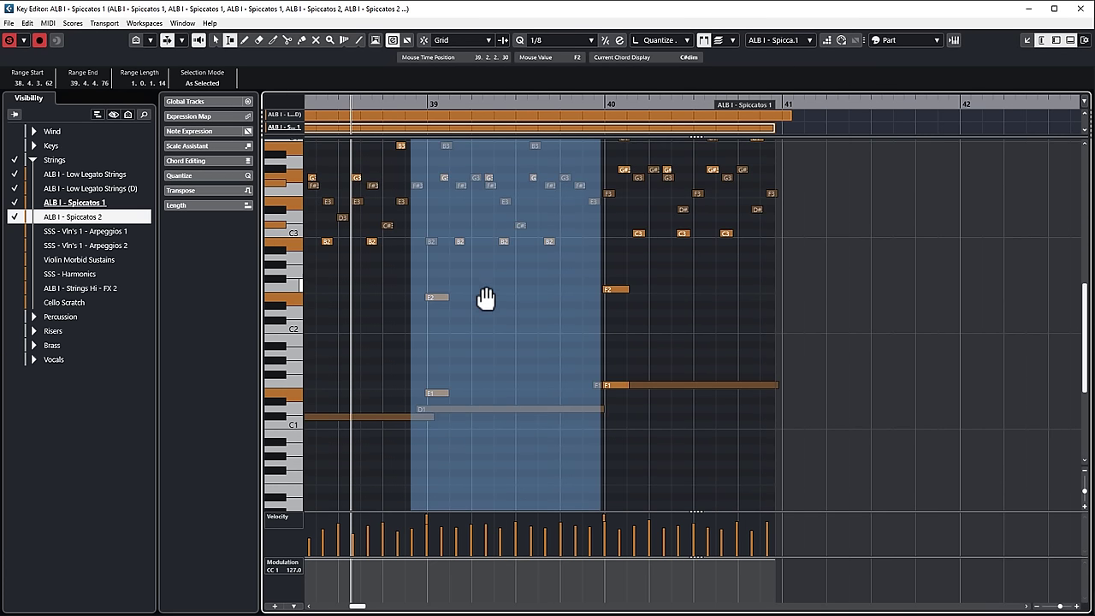
Extend the selected range from the note display down through the Velocity and Modulation controller lanes.
scroll(475, 342, "down", 6)
scroll(513, 414, "up", 10)
scroll(507, 406, "down", 3)
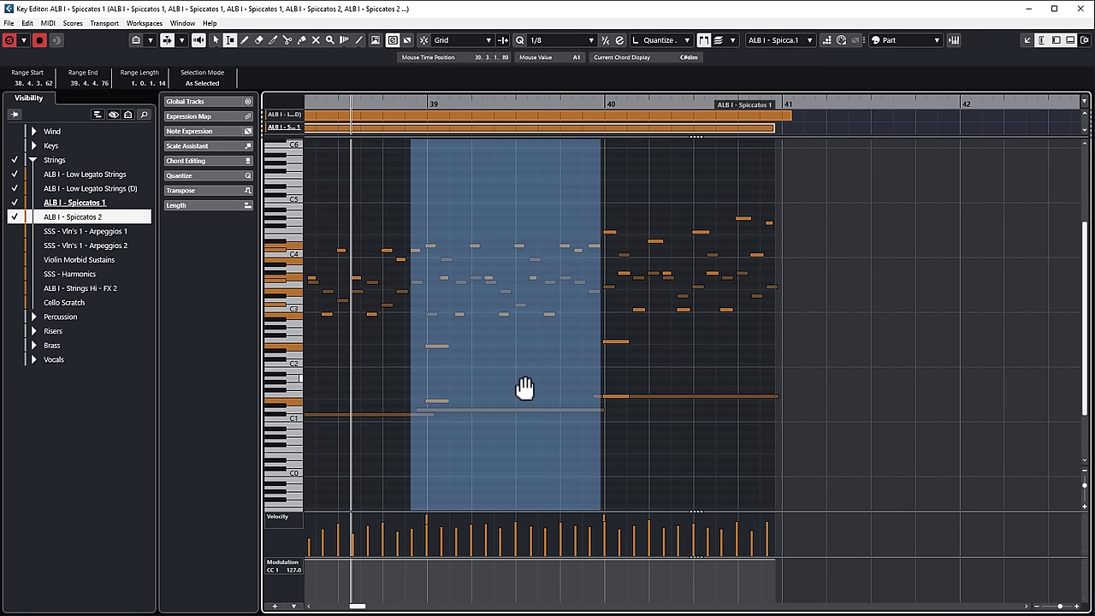
key("shift+v")
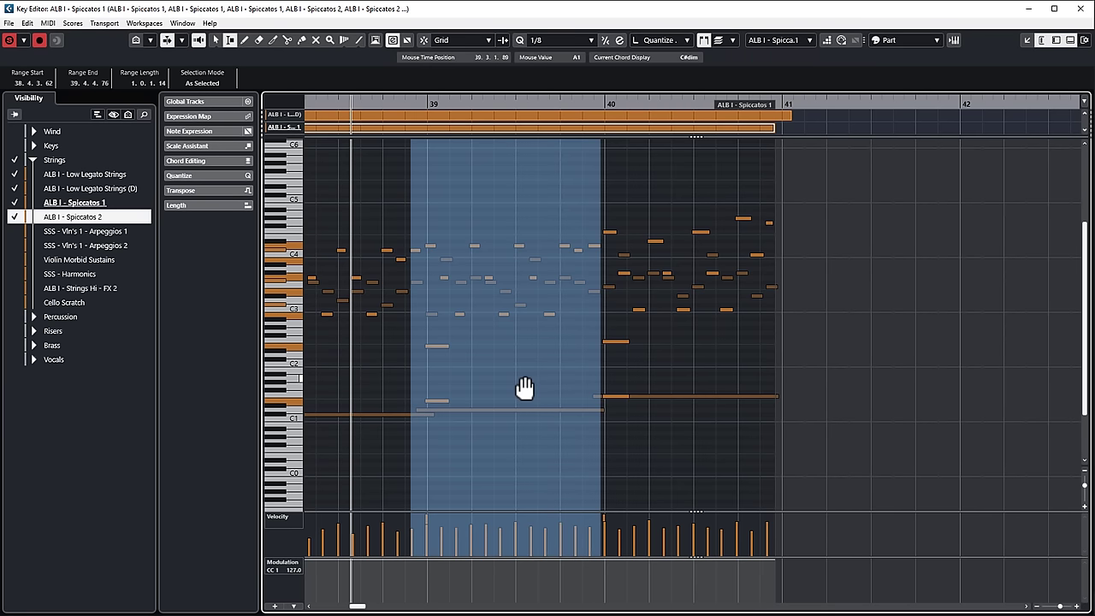
key("shift+Down")
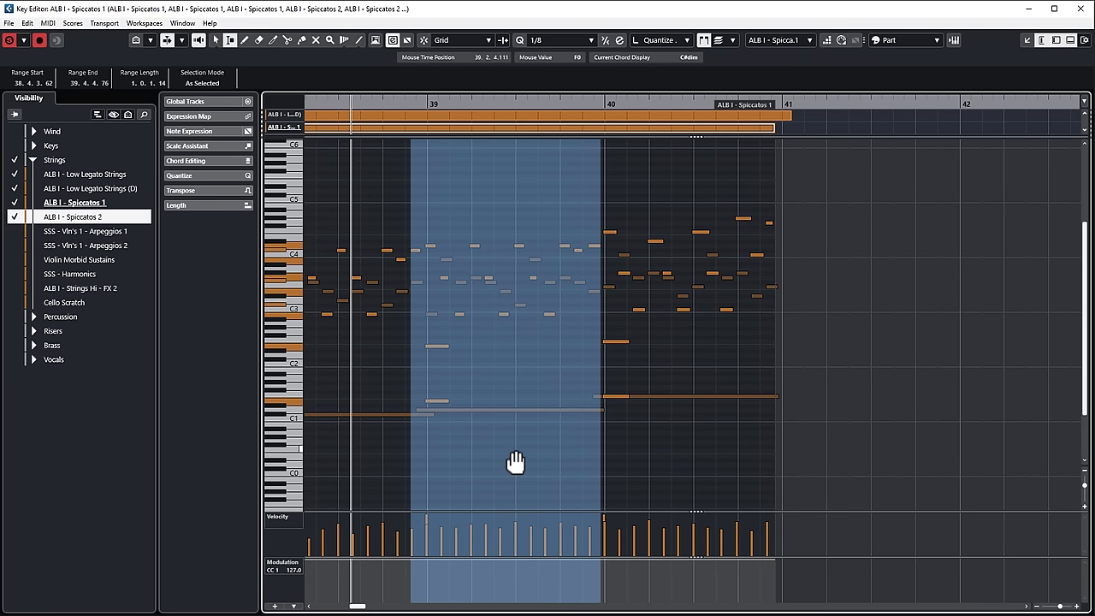
Add a CC 68 (Legato FS) controller lane and draw a rising and falling curve from late bar 38 to about mid-bar 40.
left_click(275, 606)
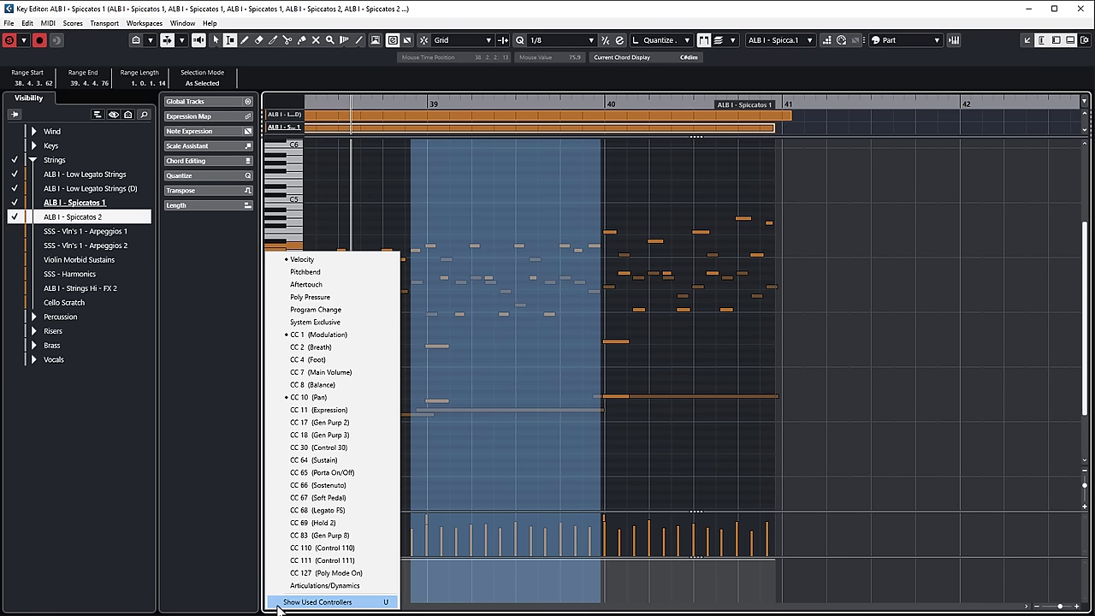
left_click(313, 511)
mouse_move(362, 575)
left_mouse_down()
mouse_move(378, 552)
mouse_move(675, 541)
left_mouse_up()
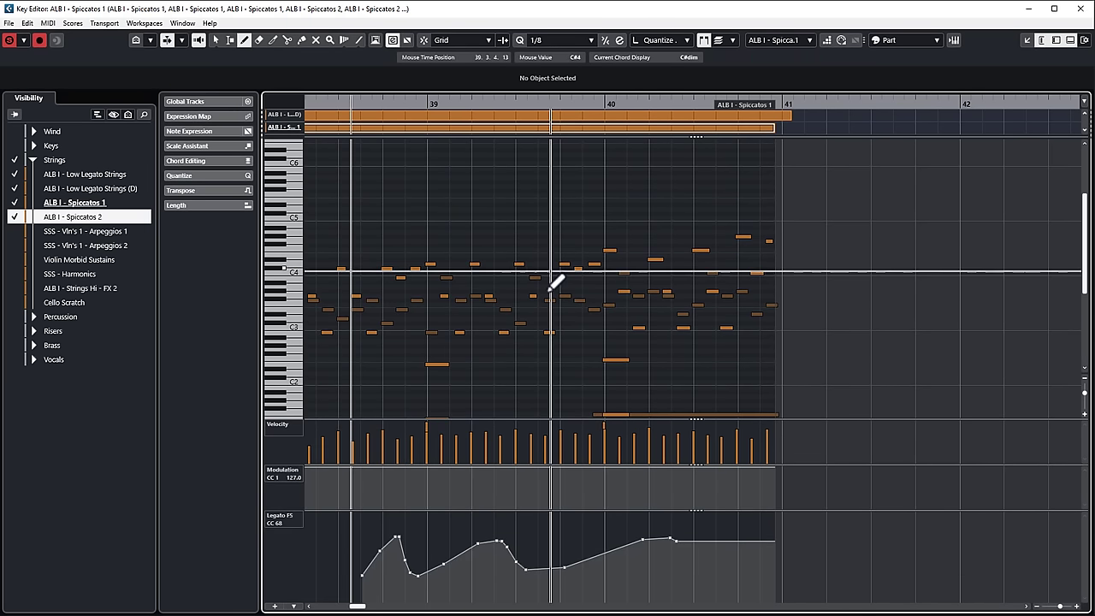
Switch to the Object Selection tool, return to the Range Selection tool, and extend the range into the Legato FS lane.
right_click(542, 324)
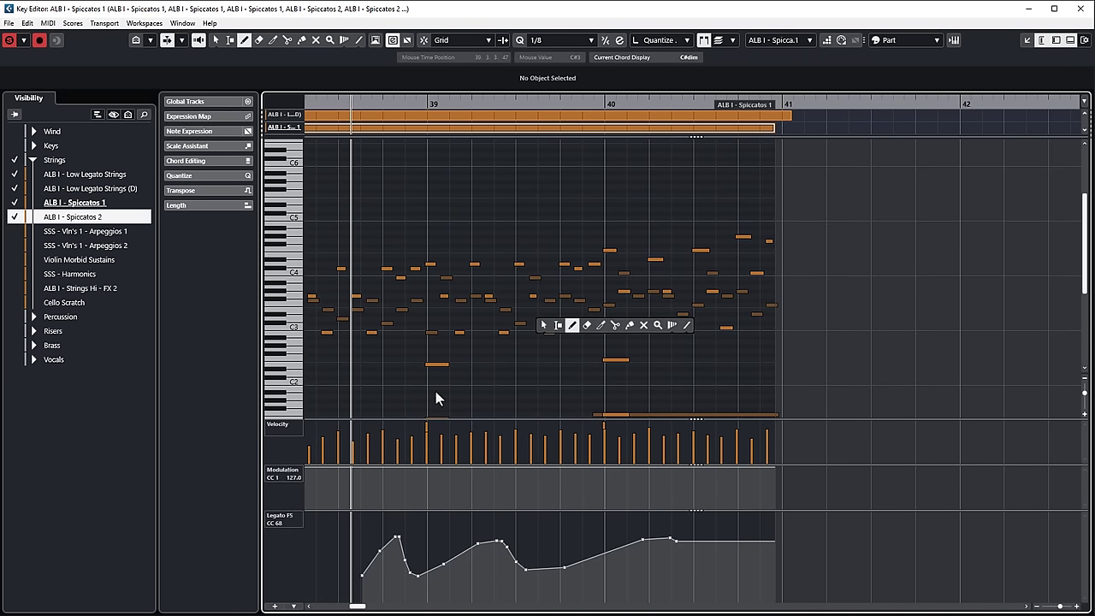
left_click(543, 324)
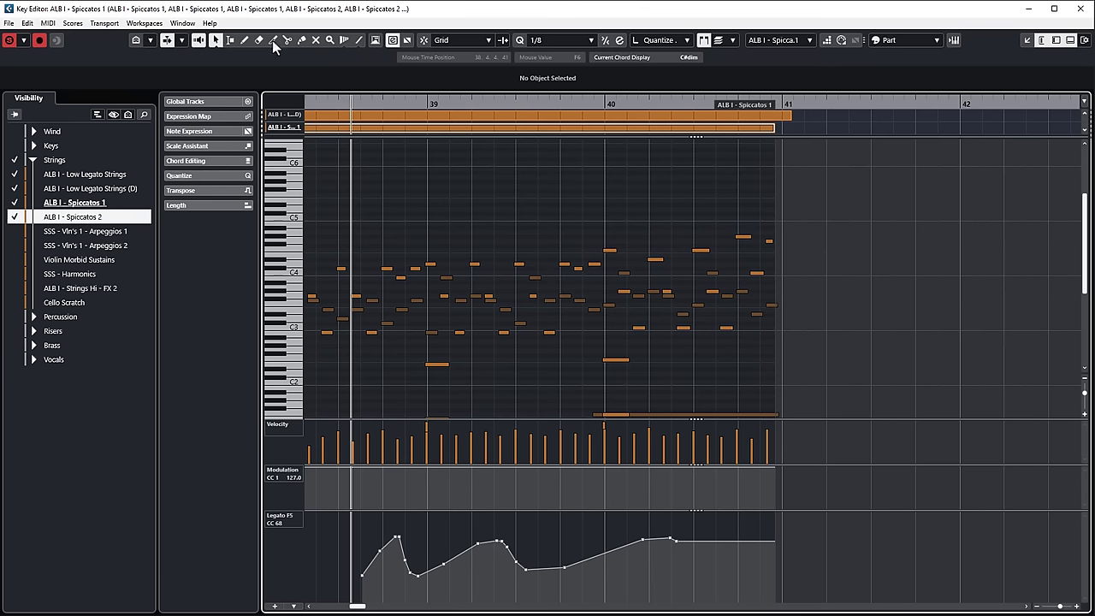
left_click(233, 40)
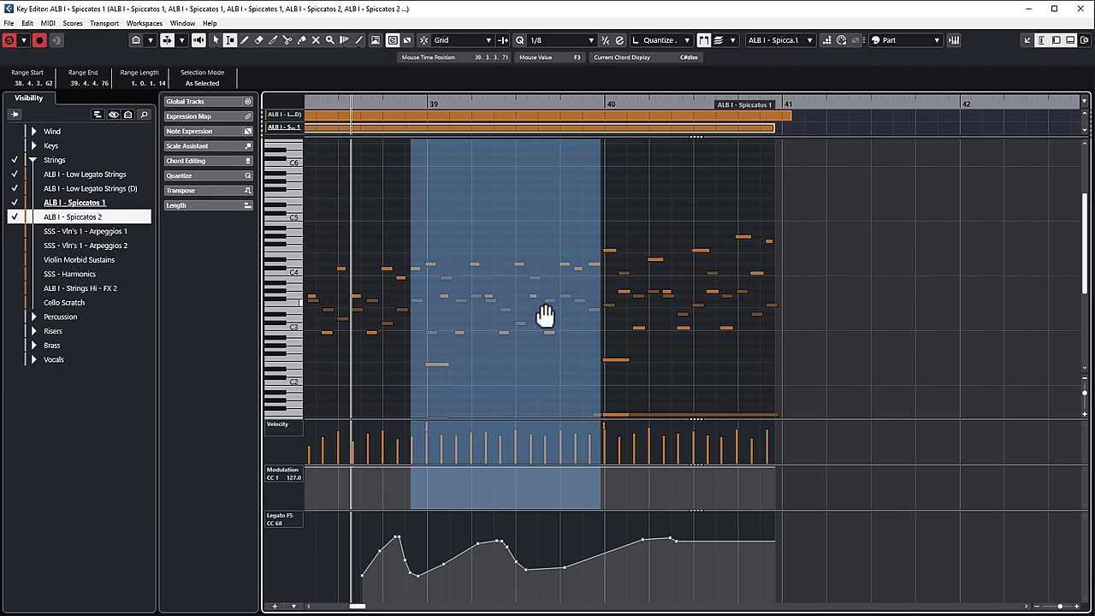
key("shift+Down")
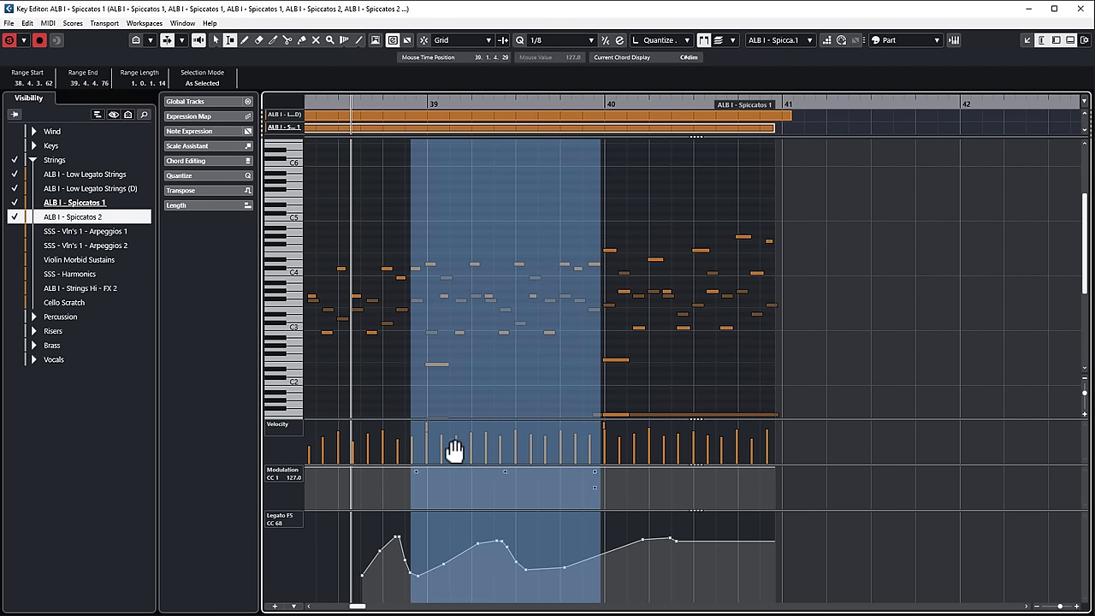
Compare the Full Vertical and As Selected range modes, keep As Selected, and select the bar 39 notes from 38.4.4.108 to 40.1.1.5.
left_click(424, 272)
left_click_drag(424, 272, 599, 266)
left_click(202, 83)
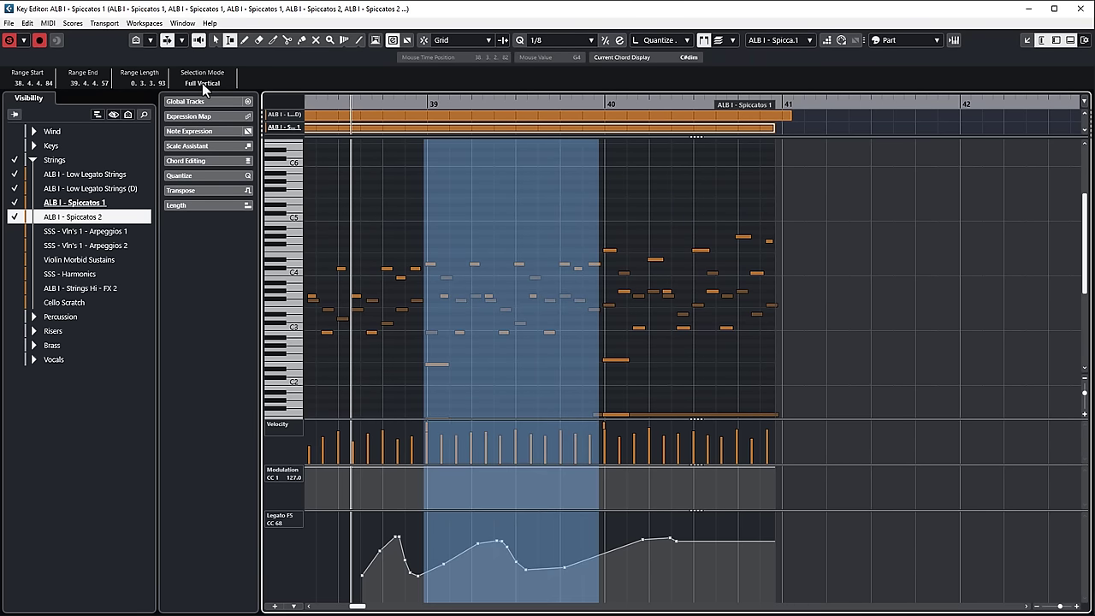
left_click(202, 83)
left_click(202, 83)
left_click(202, 83)
left_click(202, 83)
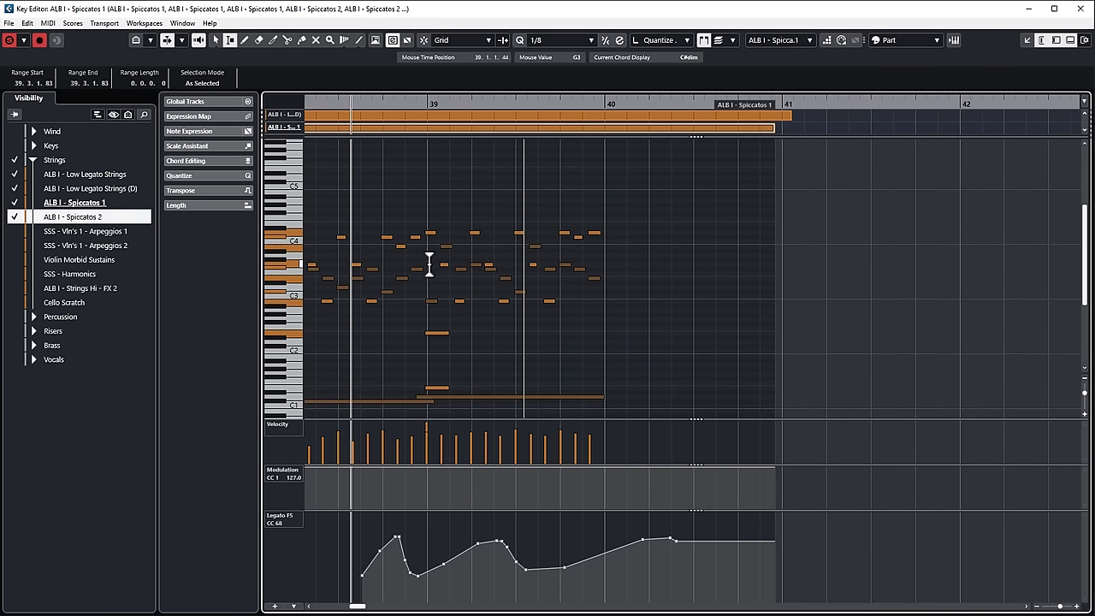
left_click_drag(426, 260, 604, 268)
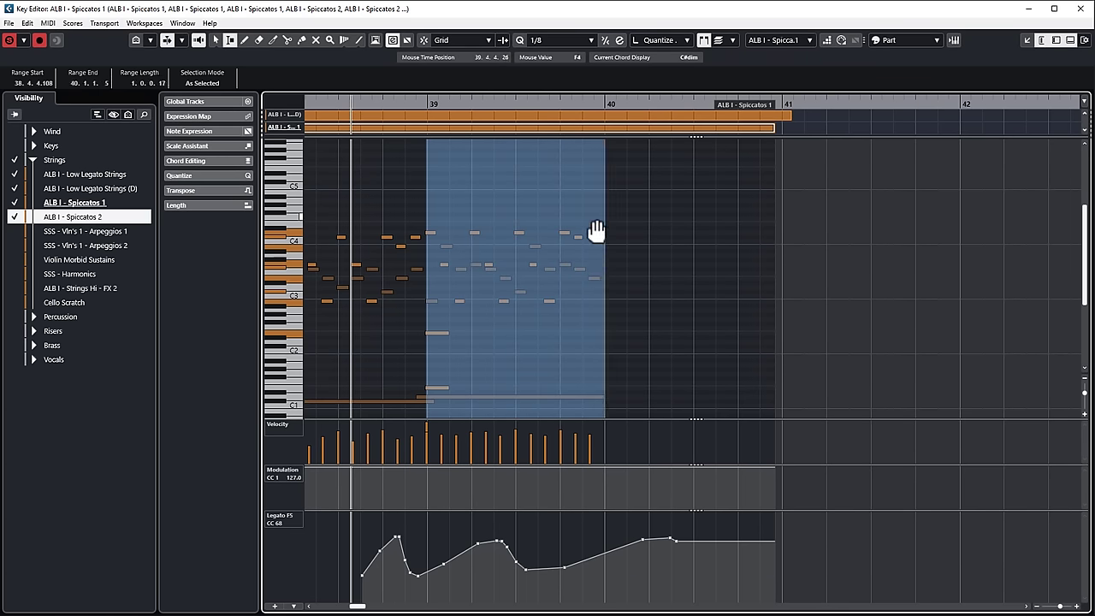
Duplicate the bar 39 note range three times into the following bars, and undo the duplicates.
key("ctrl+d")
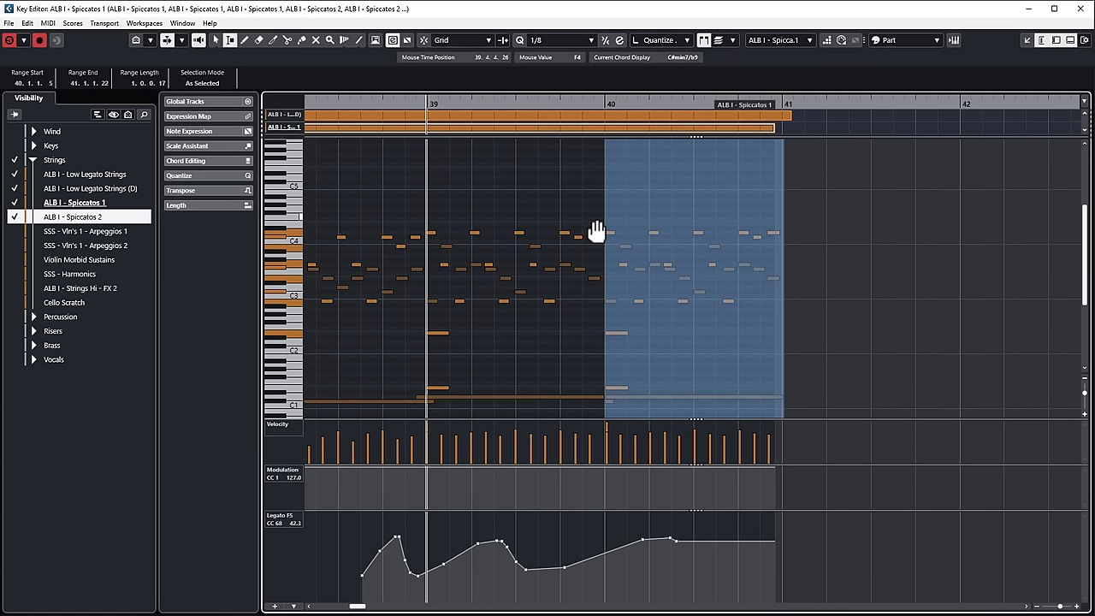
key("ctrl+d")
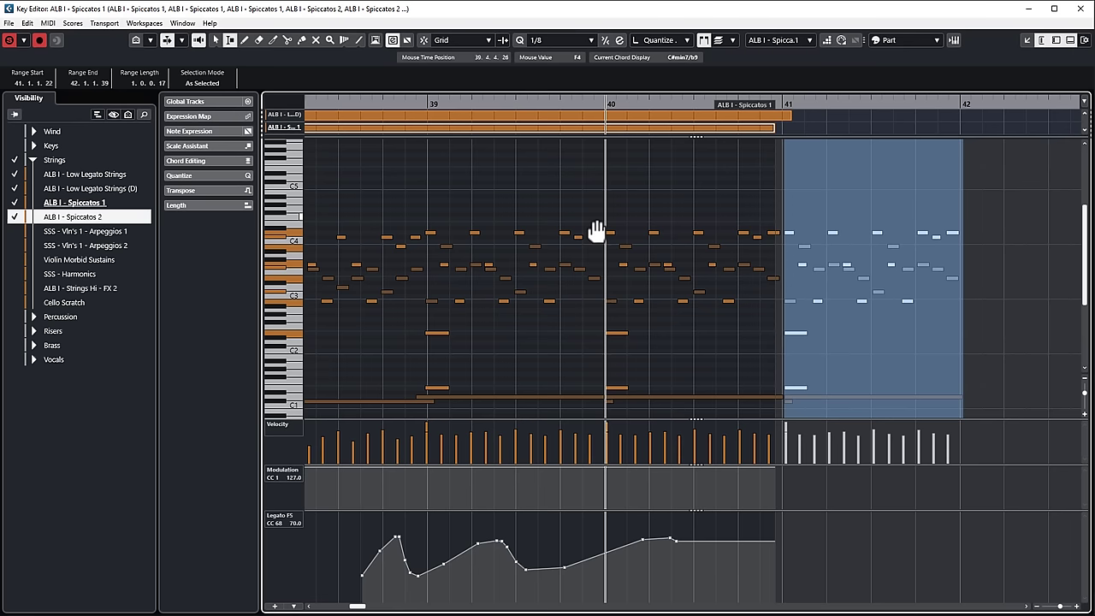
key("ctrl+d")
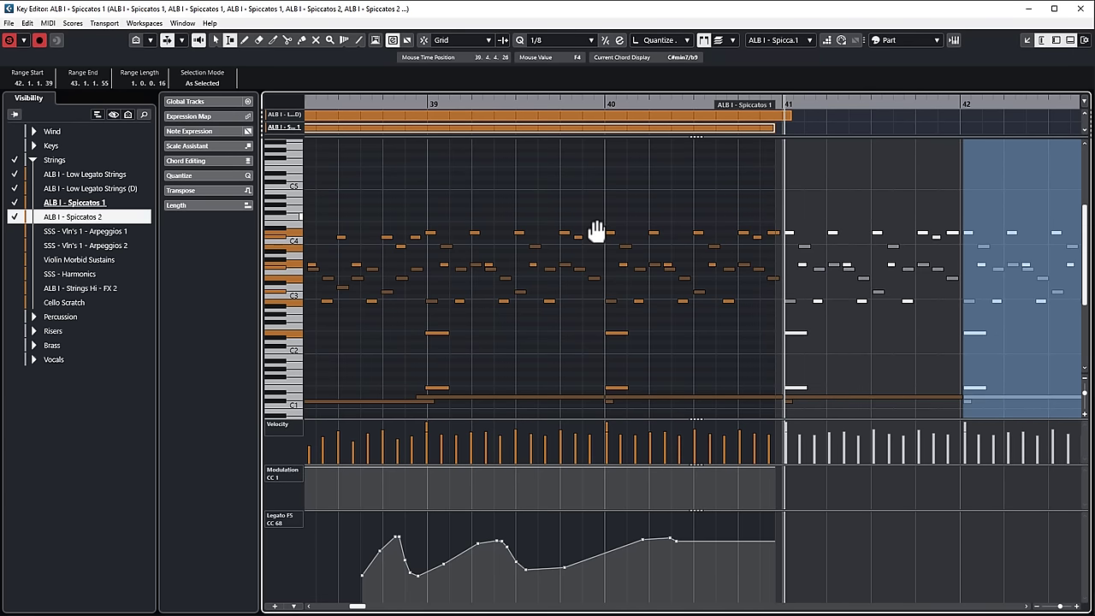
key("ctrl+z")
key("ctrl+z")
key("ctrl+z")
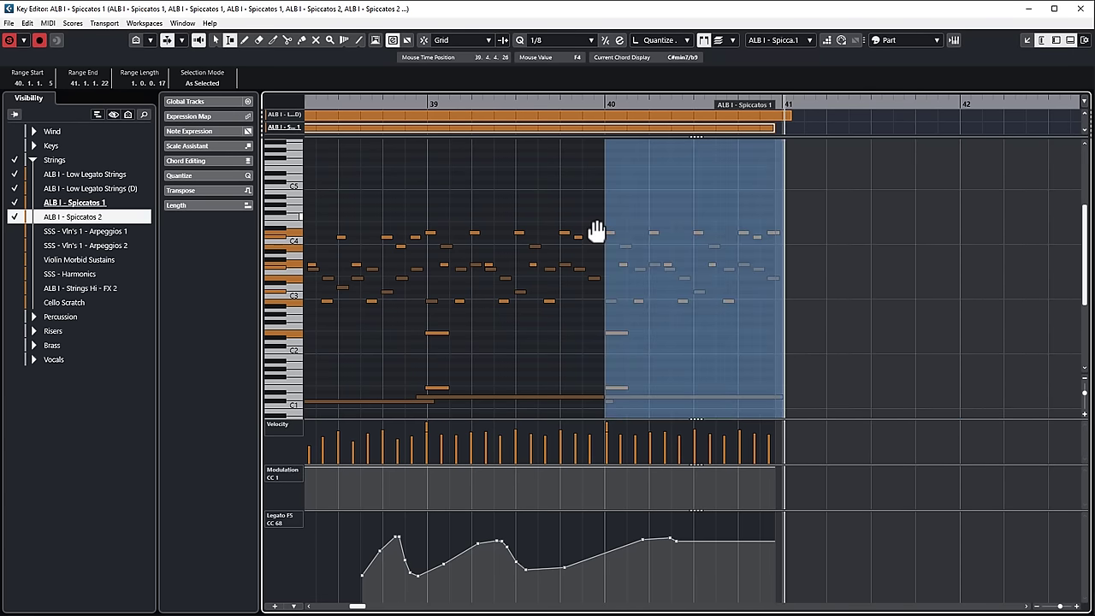
Extend the bar 39 range down through the Velocity, Modulation and Legato FS lanes, and duplicate it twice.
key("shift+Down")
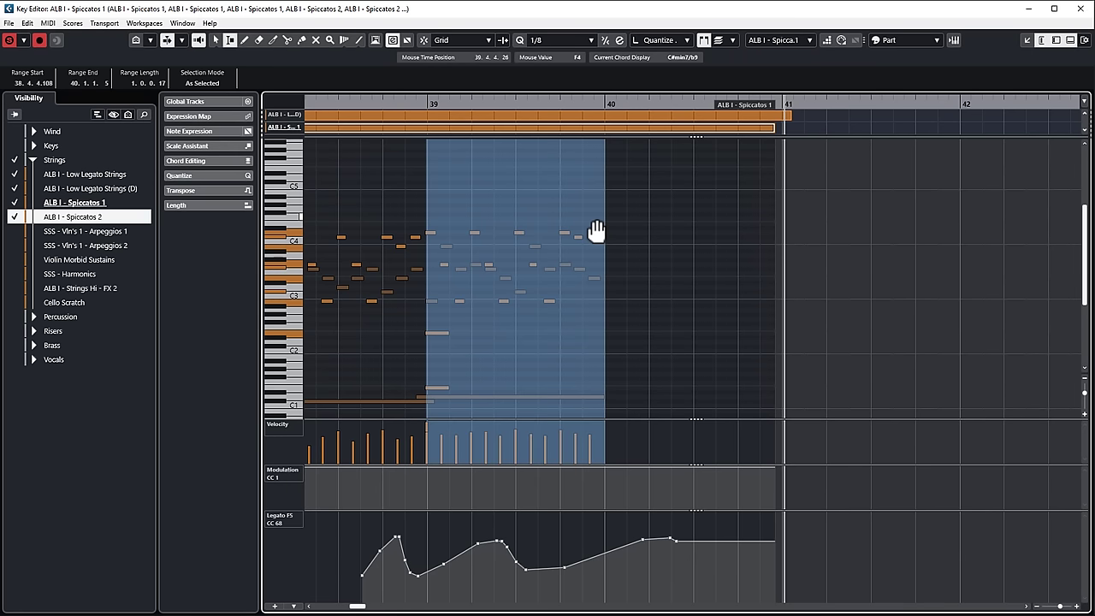
key("shift+Down")
key("shift+Down")
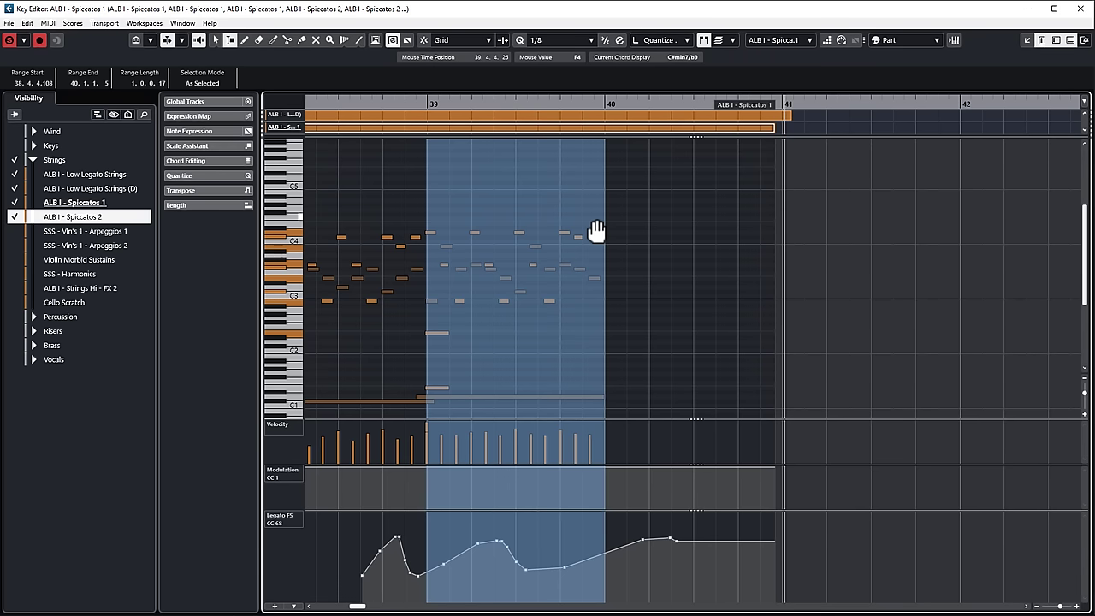
key("ctrl+d")
key("ctrl+d")
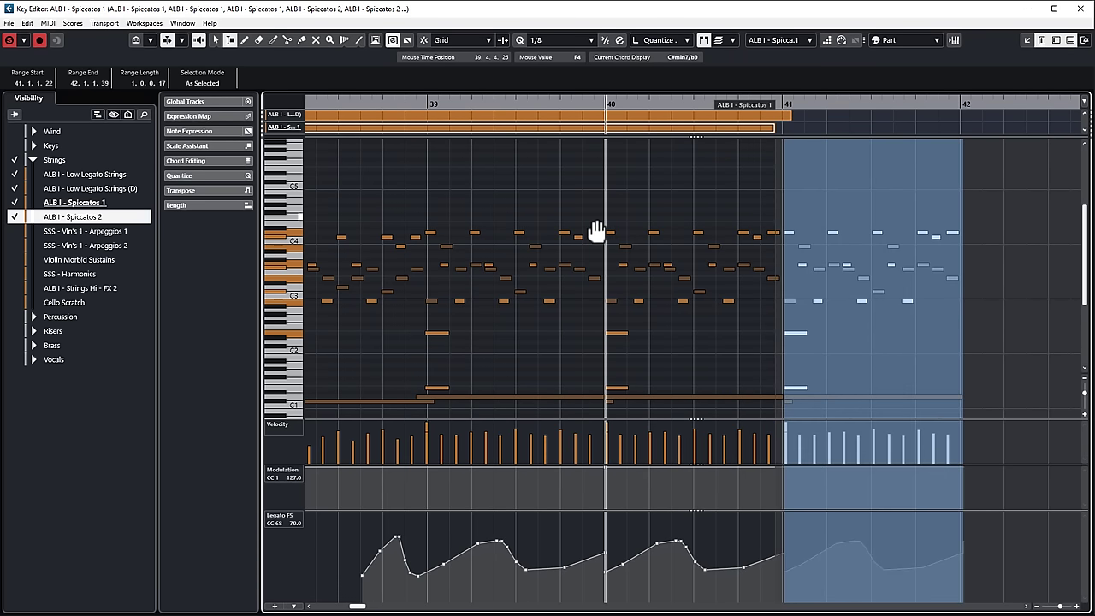
Select all notes and controller data with the Object Selection tool and delete them.
key("1")
key("ctrl+a")
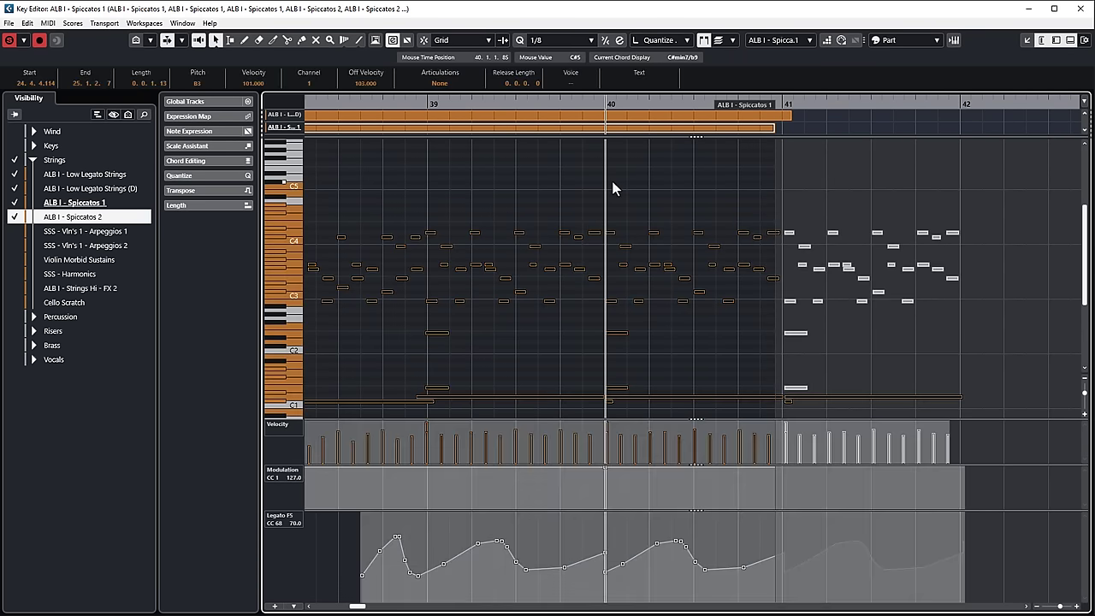
key("Delete")
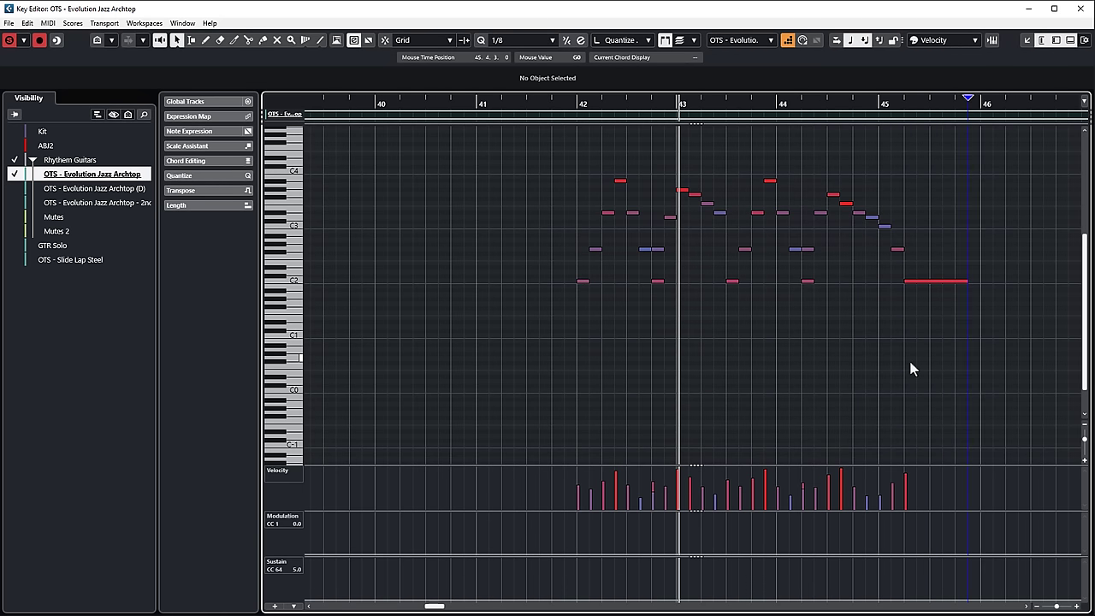
Undo the step-input notes one after another in the OTS - Evolution Jazz Archtop part, starting from the last one.
key("ctrl+z")
key("ctrl+z")
key("ctrl+z")
key("ctrl+z")
key("ctrl+z")
key("ctrl+z")
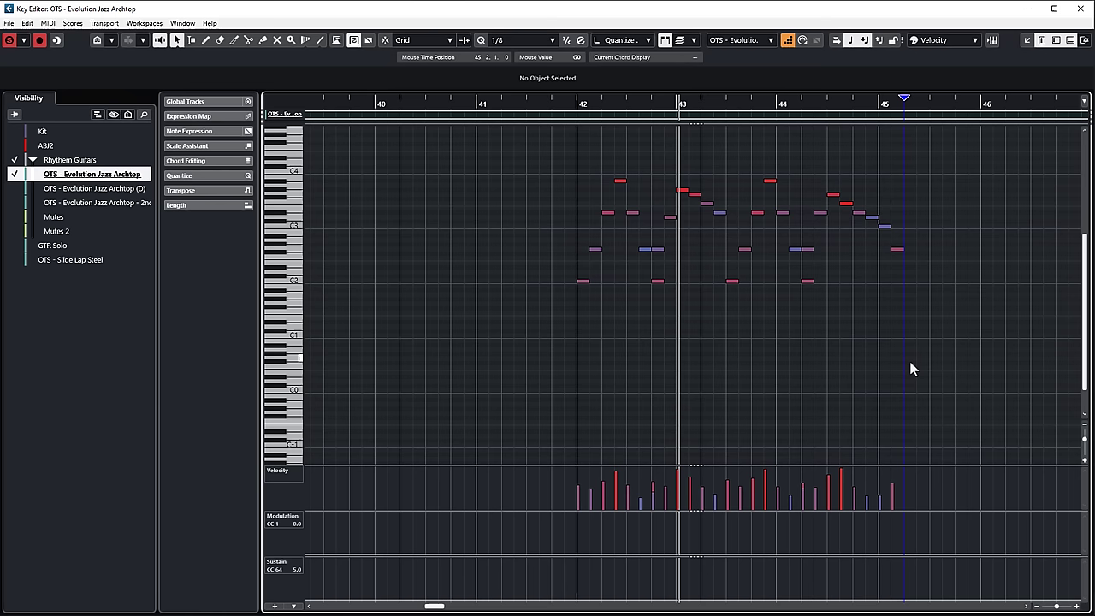
key("ctrl+z")
key("ctrl+z")
key("ctrl+z")
key("ctrl+z")
key("ctrl+z")
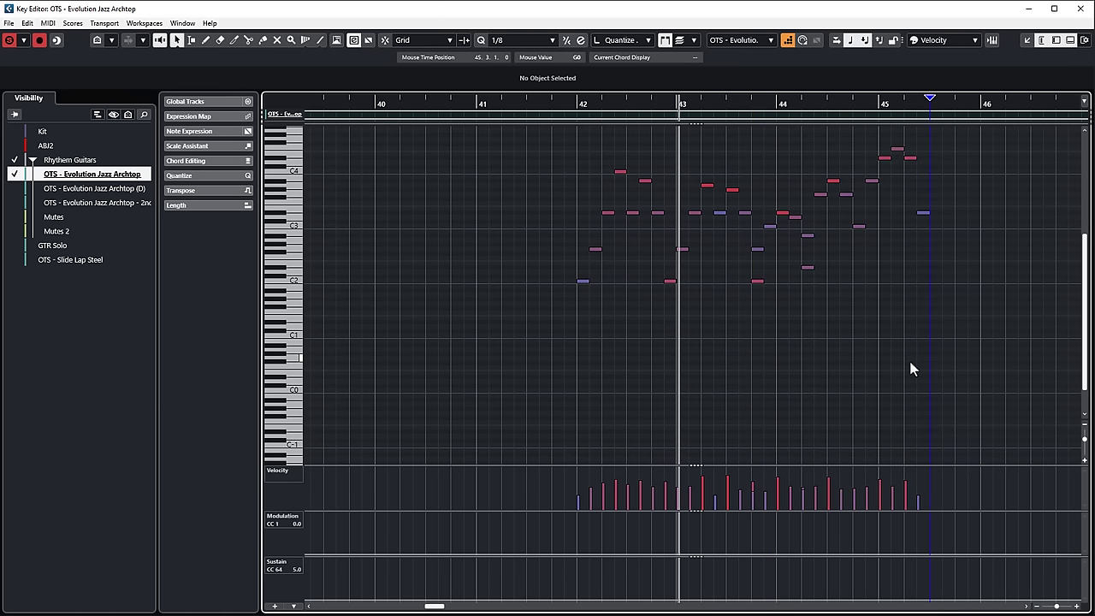
Switch the editor from step input to MIDI input and select the C2 note at the start of bar 42.
left_click(802, 40)
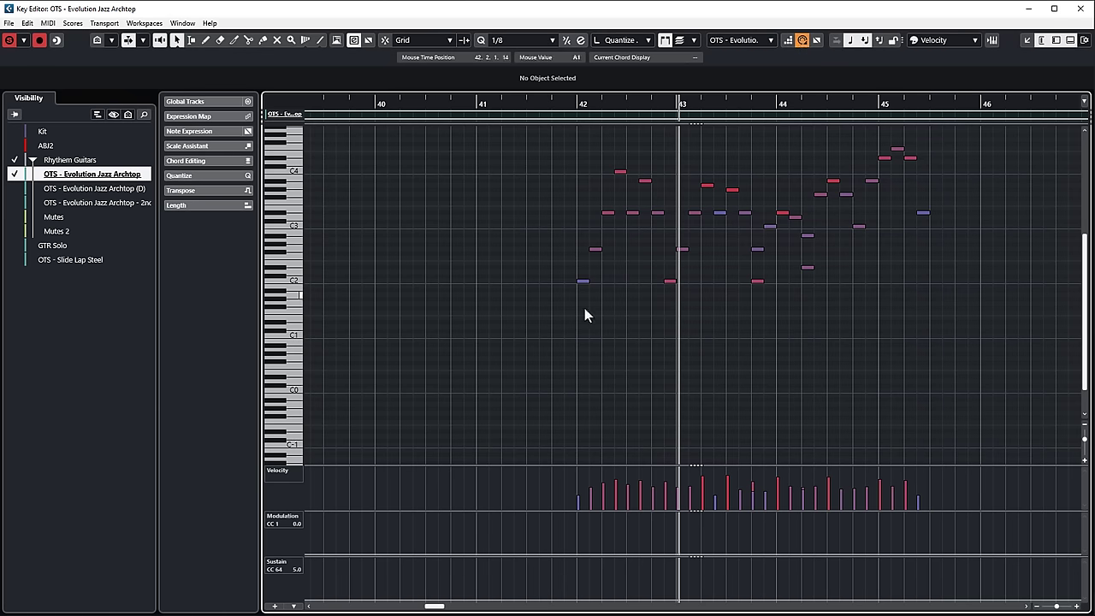
left_click(583, 281)
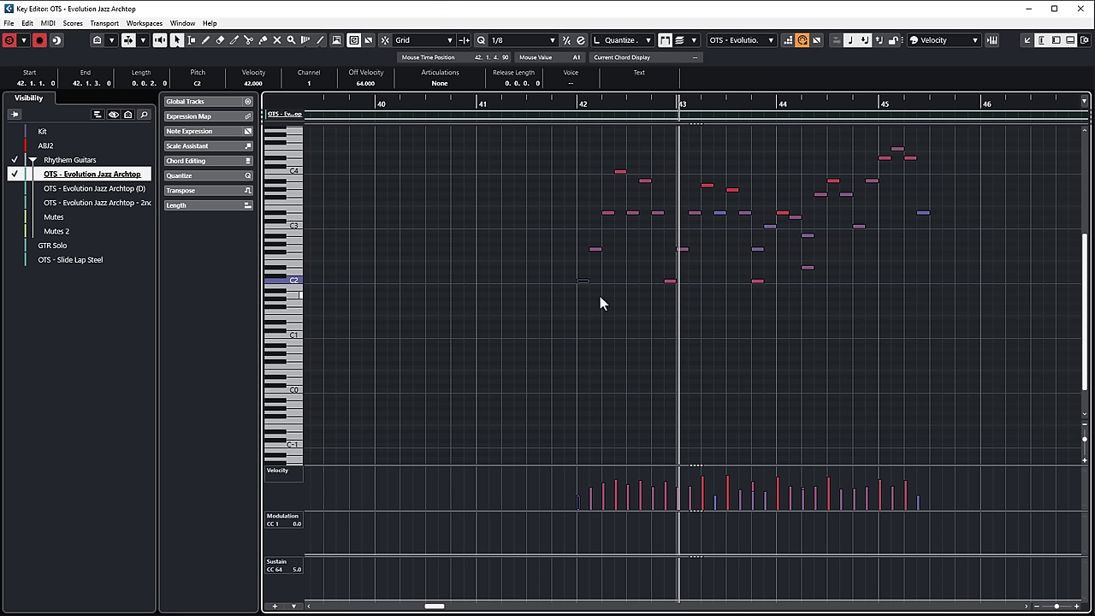
left_click(577, 104)
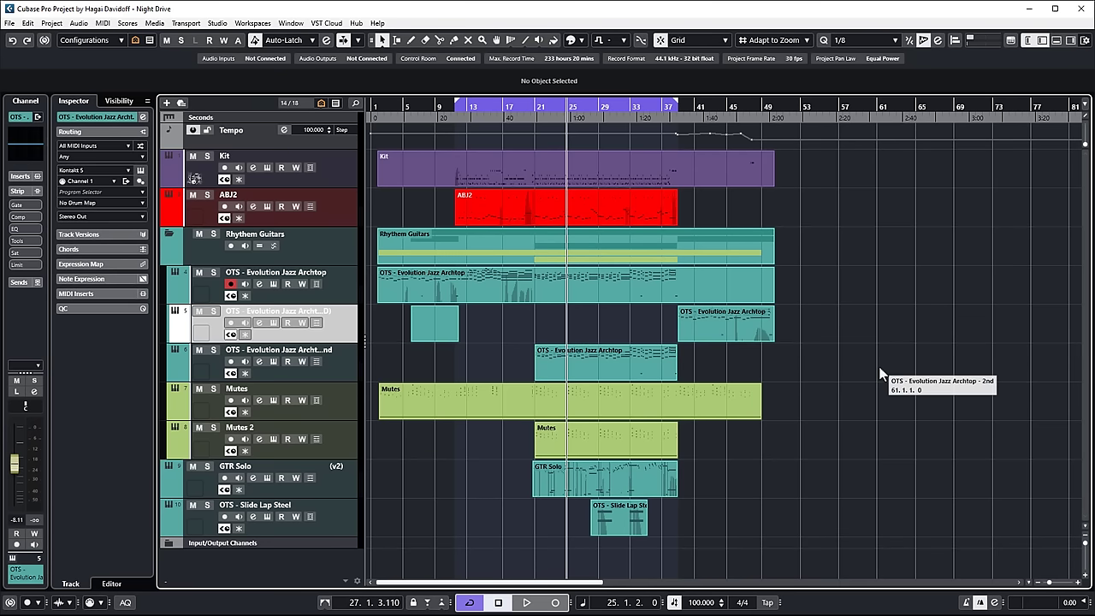
Search the insert effects for "vocal" and load VocalChain in the first insert of the OTS - Evolution Jazz Archtop (D) track.
right_click(259, 549)
right_click(267, 561)
left_click(108, 240)
left_click(37, 195)
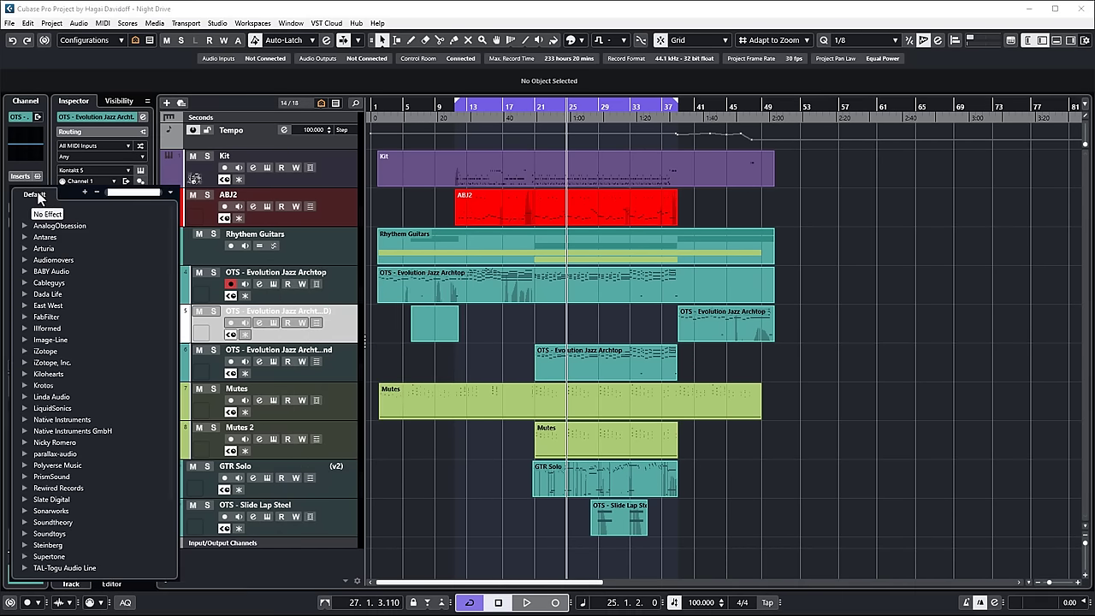
type("revel")
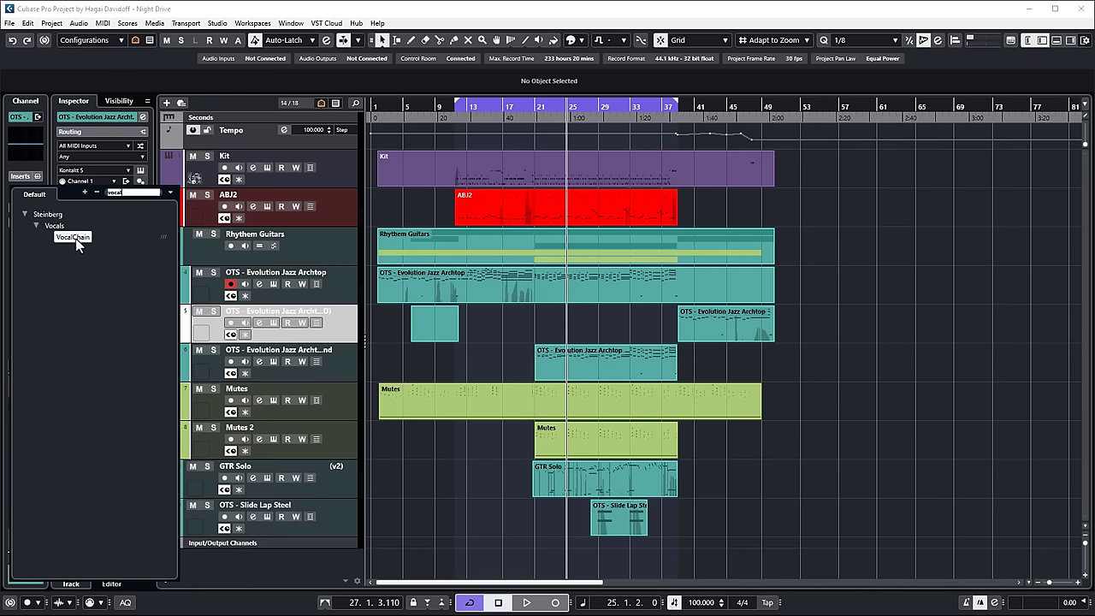
left_click(76, 240)
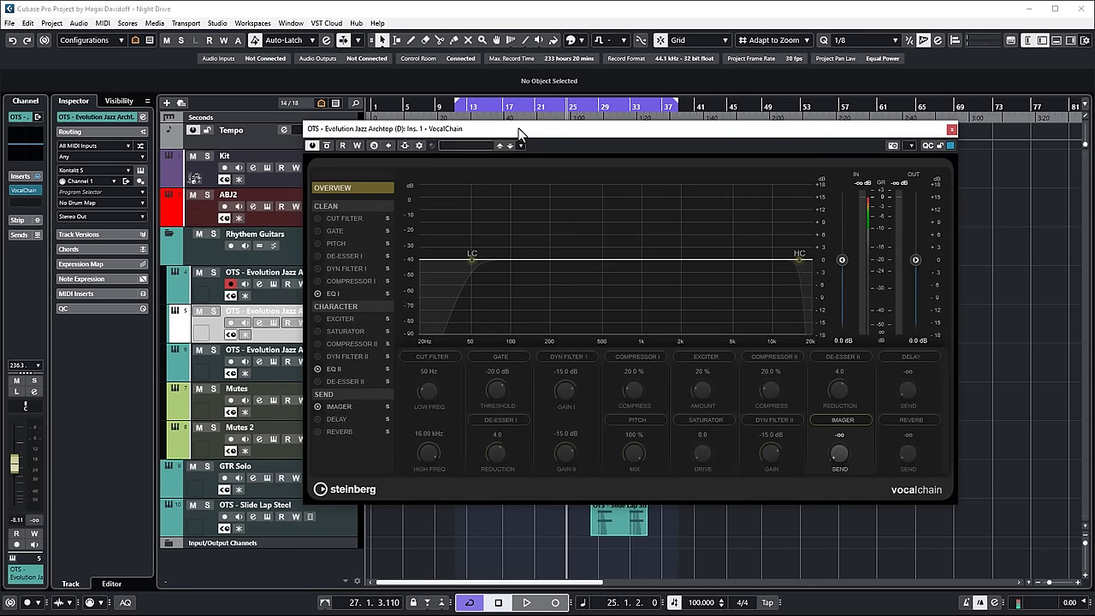
Enable the Cut Filter, Gate, Pitch, De-Esser I, Dyn Filter I and Compressor I modules in VocalChain.
left_click(317, 218)
left_click(317, 231)
left_click(317, 243)
left_click(317, 255)
left_click(317, 268)
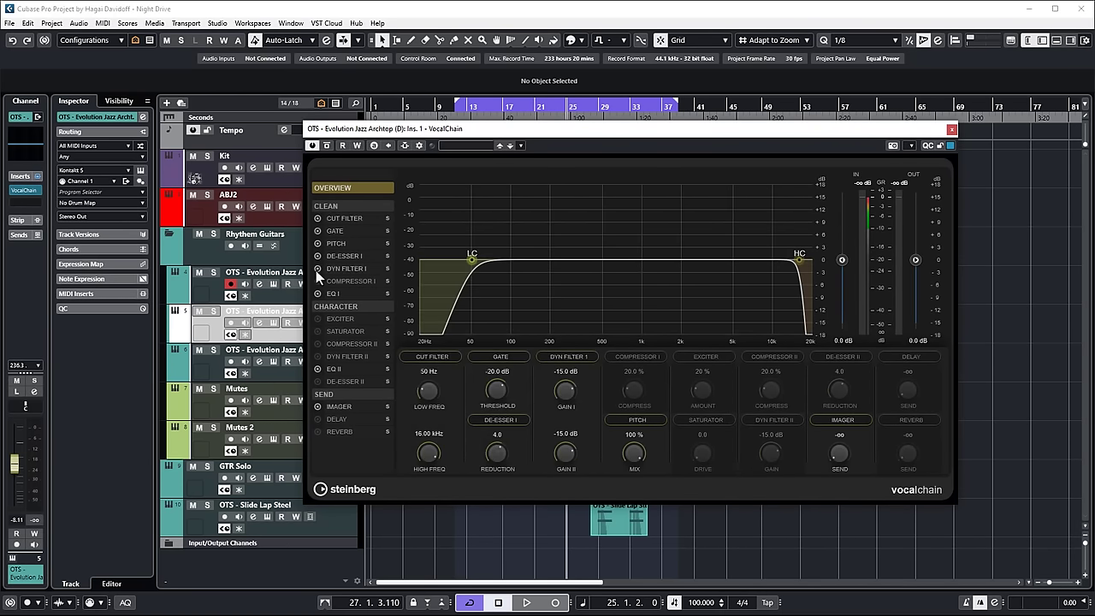
left_click(318, 280)
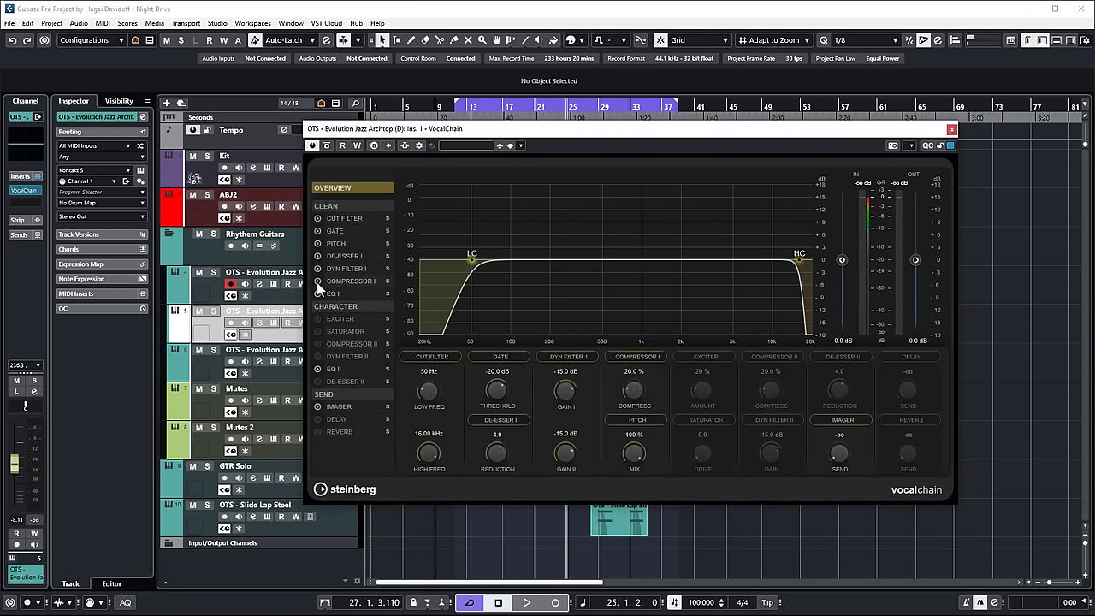
Examine the settings pages of VocalChain's Clean modules, including Gate, Pitch, De-Esser I, EQ I, Compressor I and Cut Filter.
left_click(351, 230)
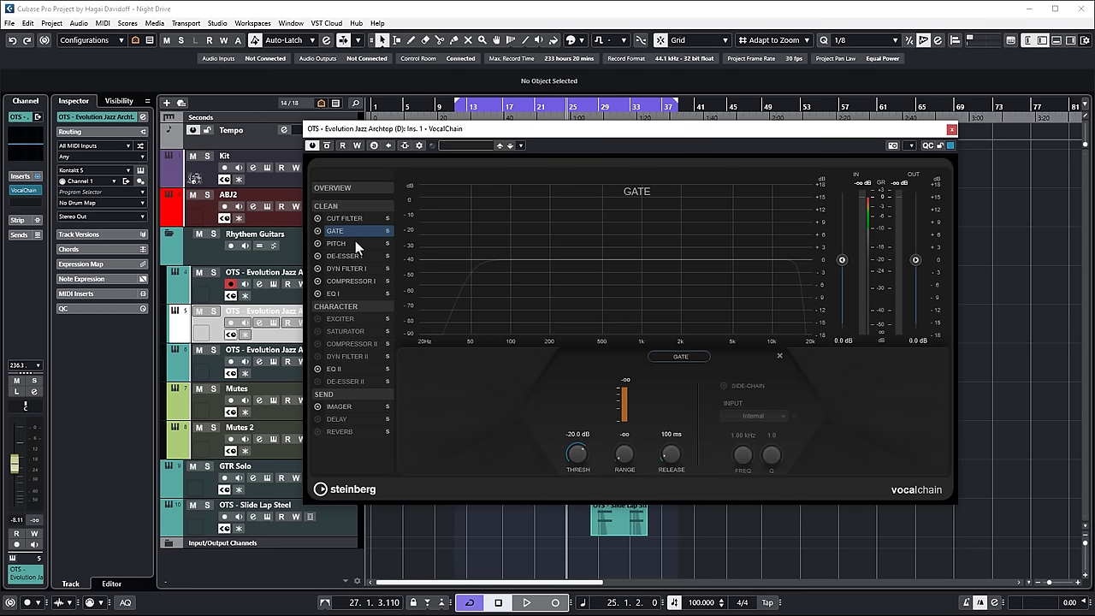
left_click(355, 243)
left_click(360, 255)
left_click(363, 269)
left_click(362, 290)
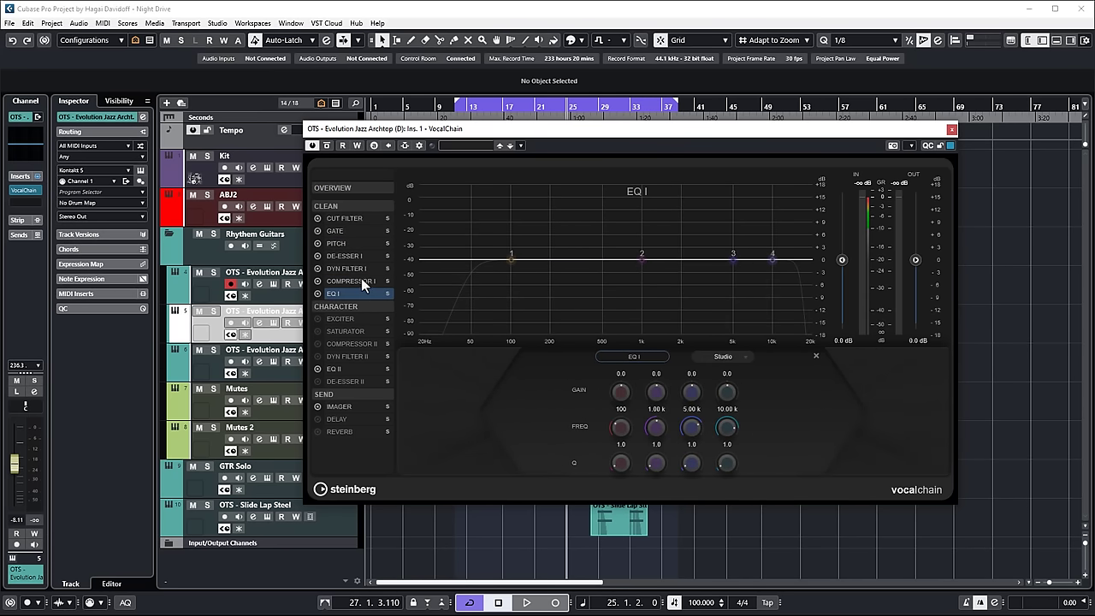
left_click(362, 280)
left_click(362, 243)
left_click(361, 231)
left_click(362, 219)
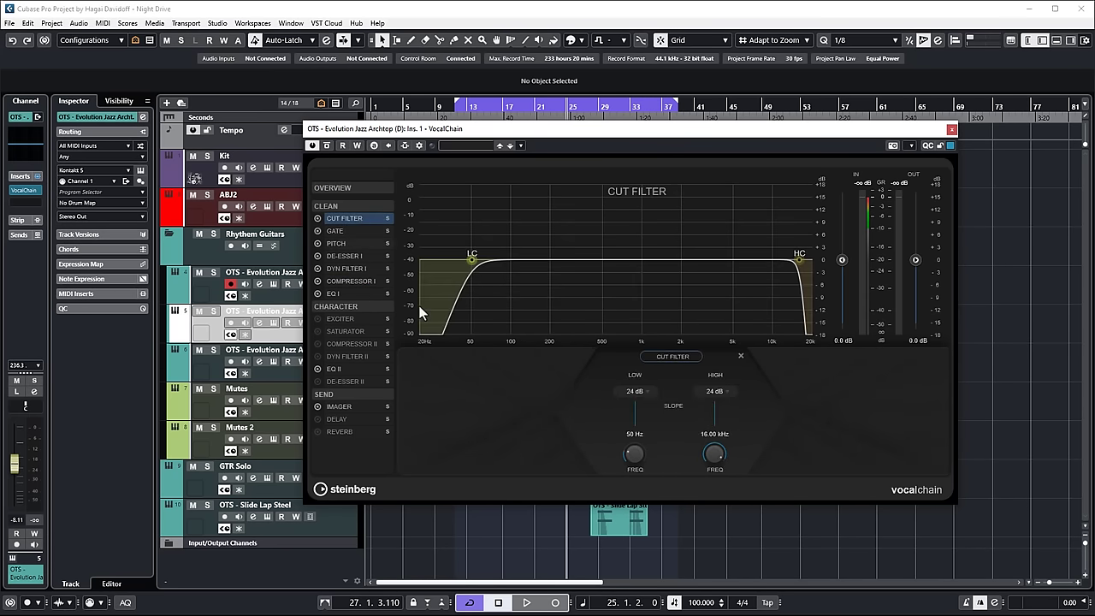
Examine the settings pages of VocalChain's Character modules, from Exciter through Compressor II and Dyn Filter II to EQ II.
left_click(361, 319)
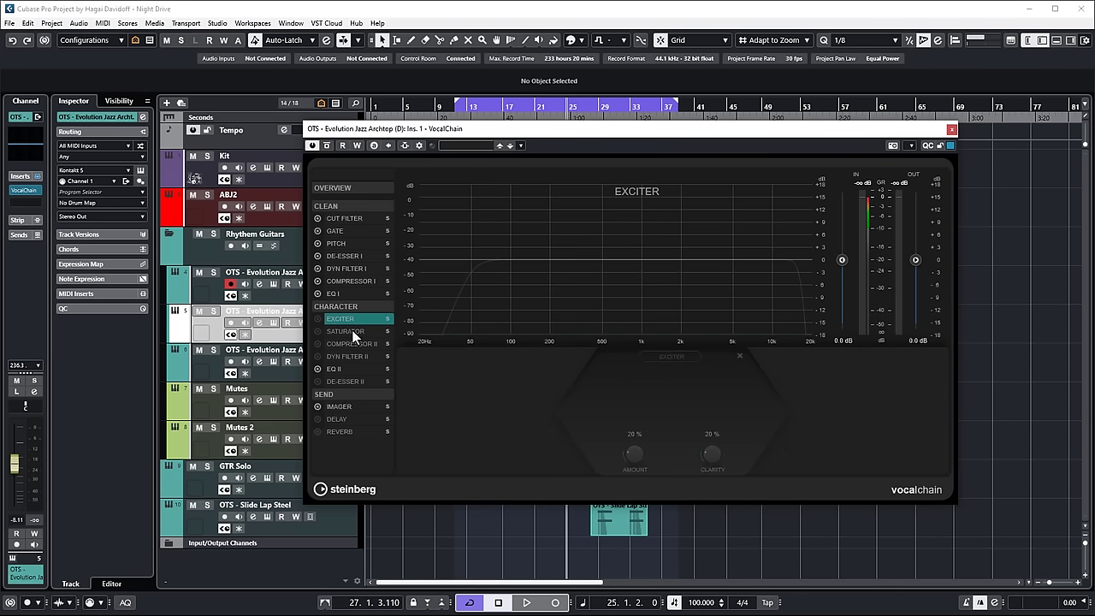
left_click(352, 343)
left_click(351, 356)
left_click(351, 371)
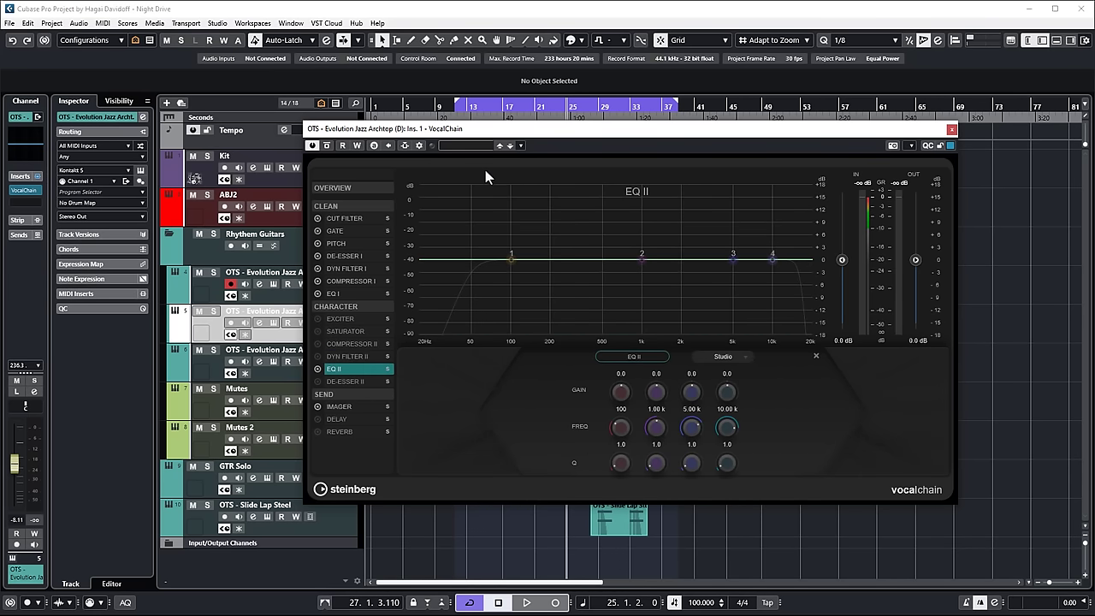
Replace VocalChain with EQ-P1A in the track's first insert and set its low frequency to 40 Hz.
left_click_drag(496, 129, 524, 112)
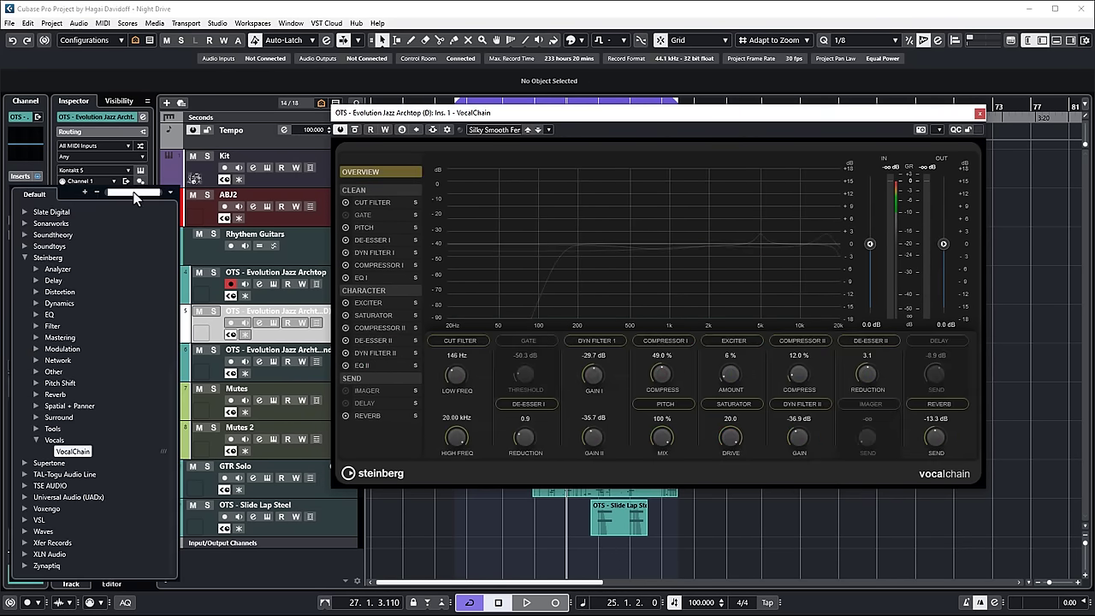
key("Escape")
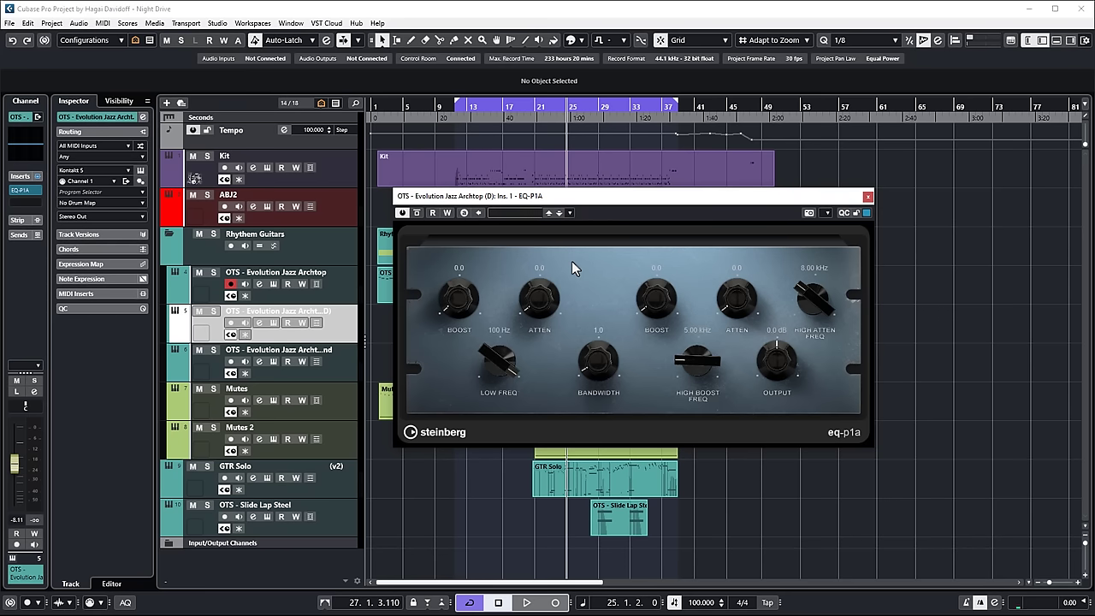
left_click_drag(508, 366, 503, 402)
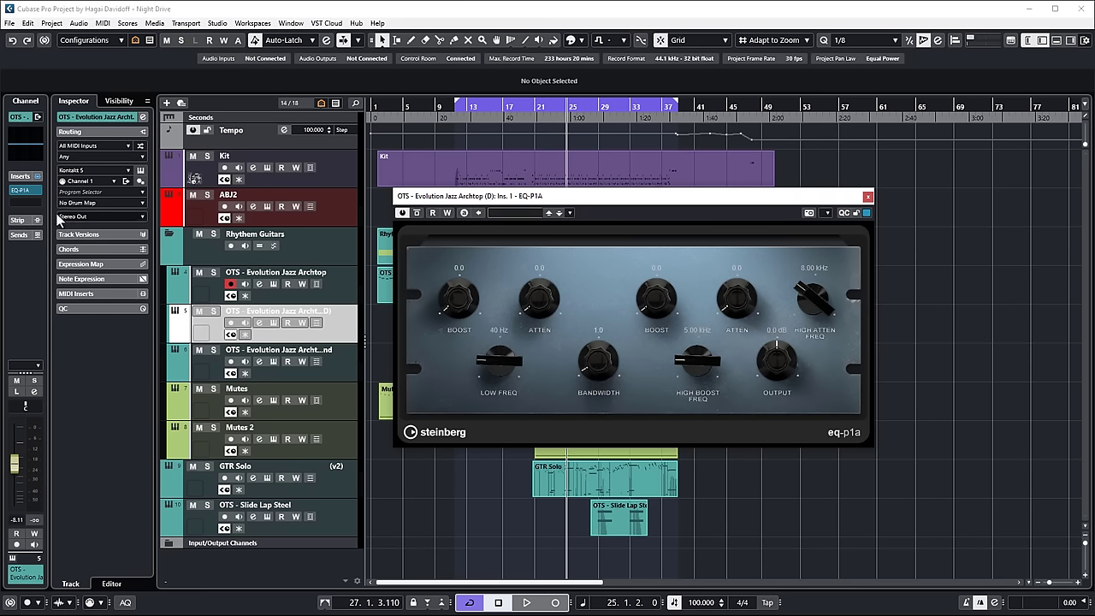
Replace EQ-P1A with EQ-M5 in the first insert and raise its low boost to 7.0.
left_click(35, 190)
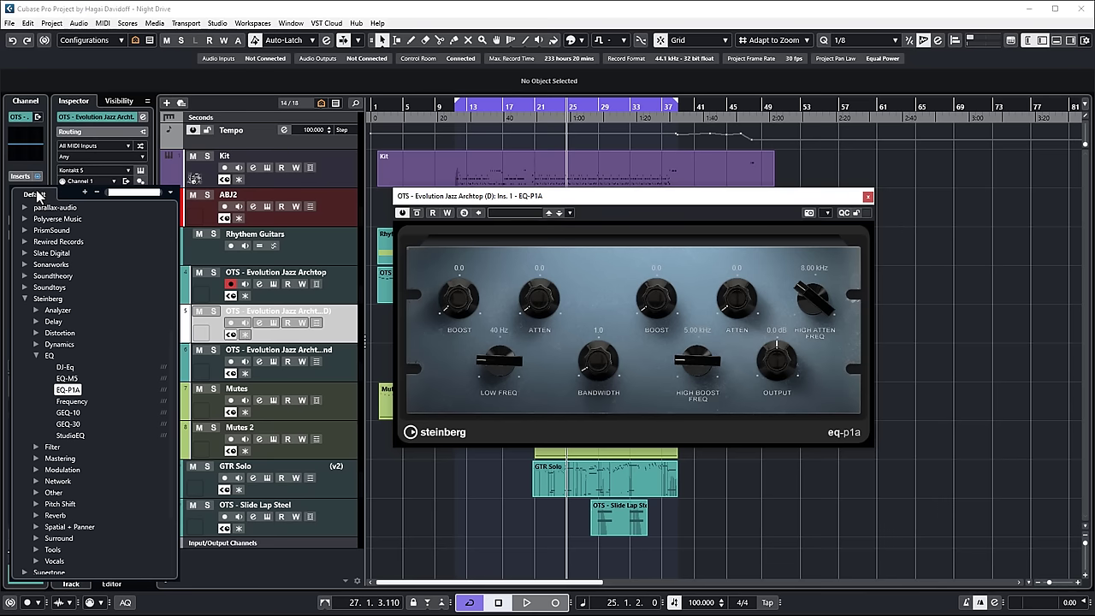
left_click(67, 378)
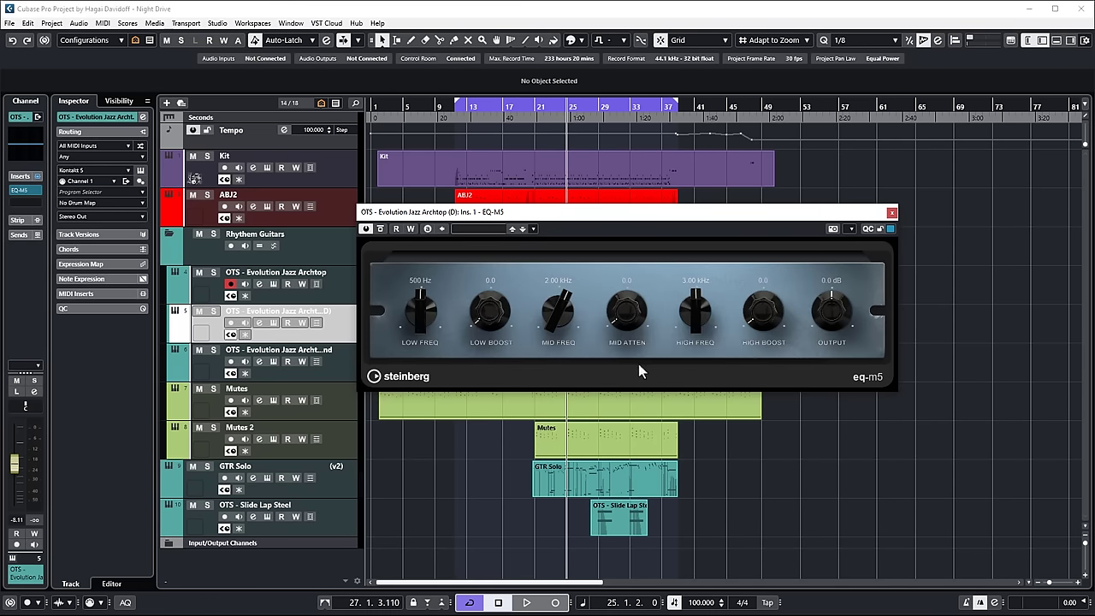
left_click_drag(491, 310, 411, 254)
Search the insert effects for "black", load Black Valve in the first insert and reposition its window.
left_click(35, 190)
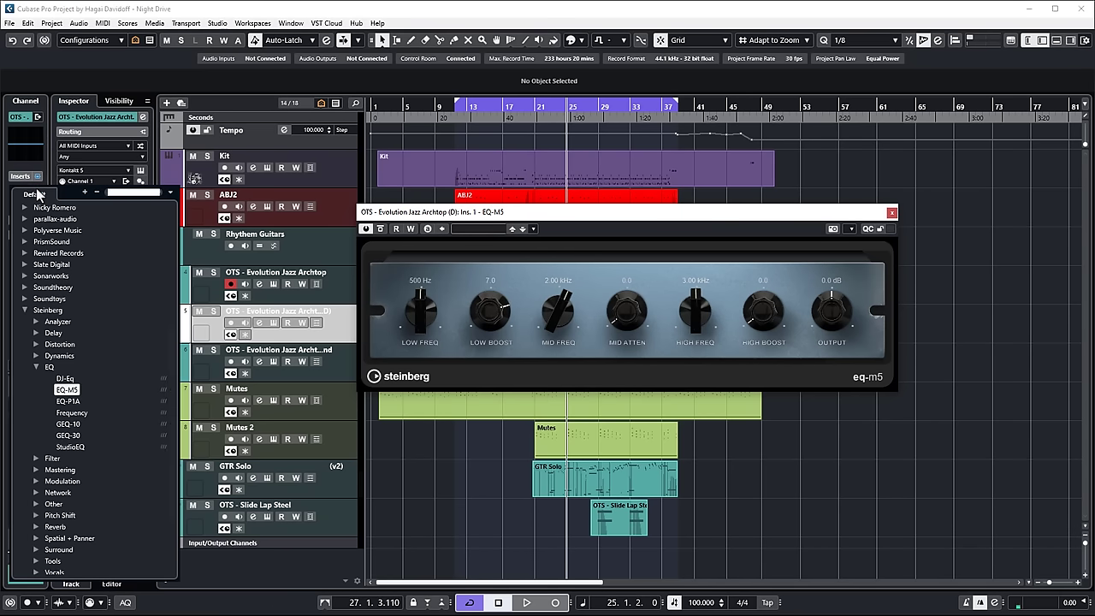
type("black")
left_click(81, 236)
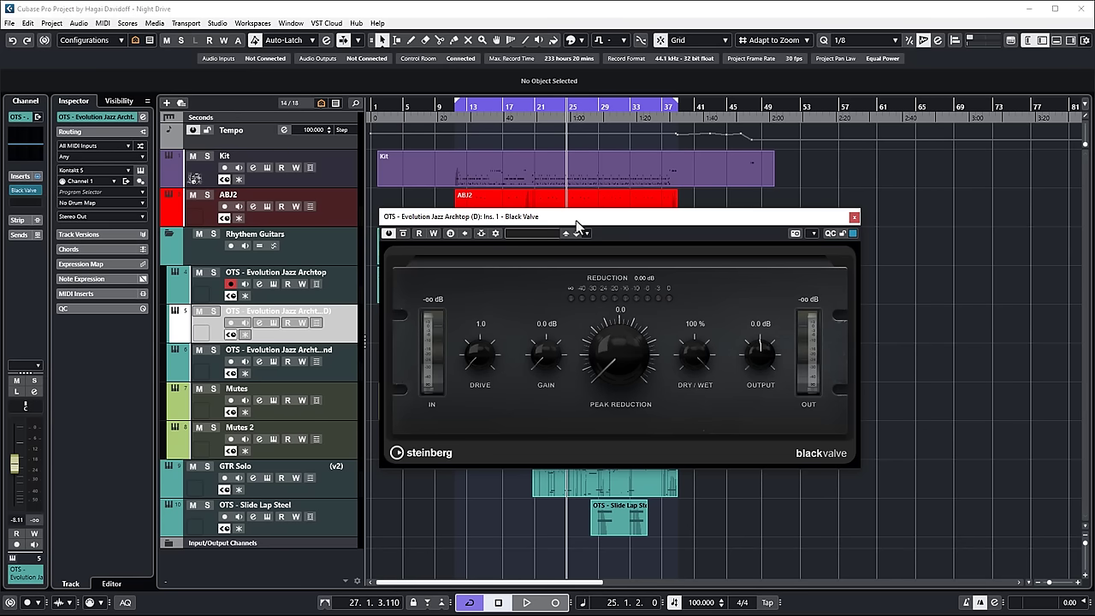
left_click_drag(576, 219, 601, 177)
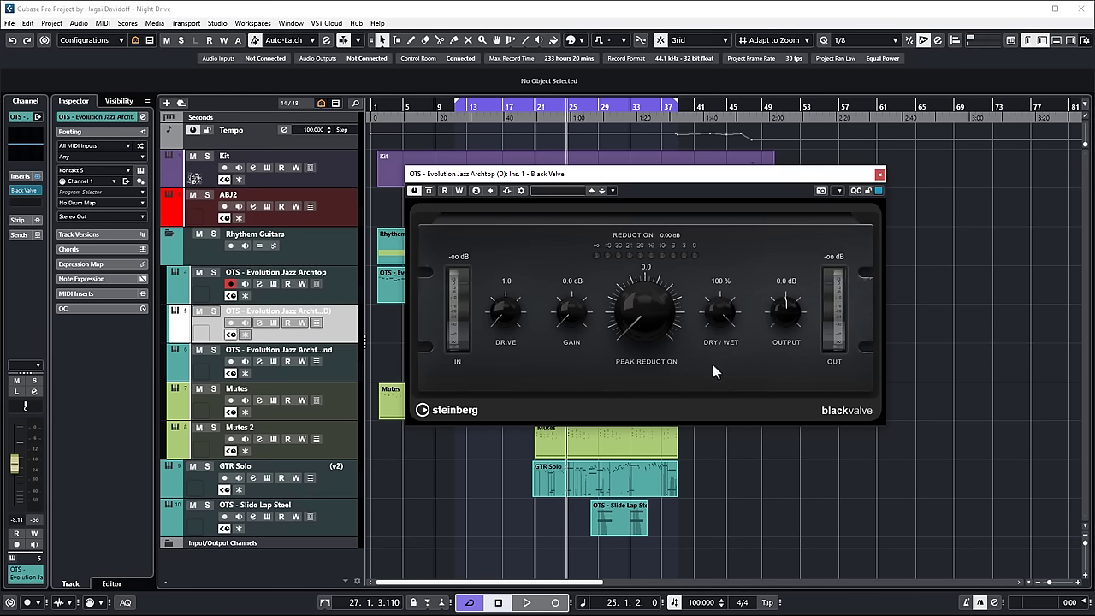
Search the insert effects for "vox" and replace Black Valve with VoxComp in the first insert.
left_click(36, 190)
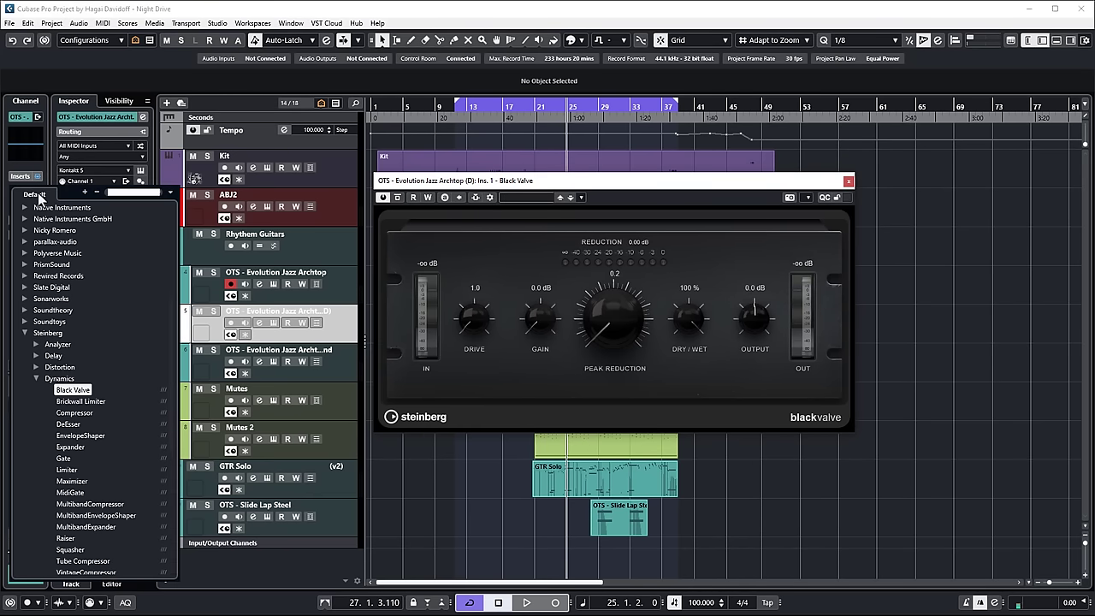
type("vox")
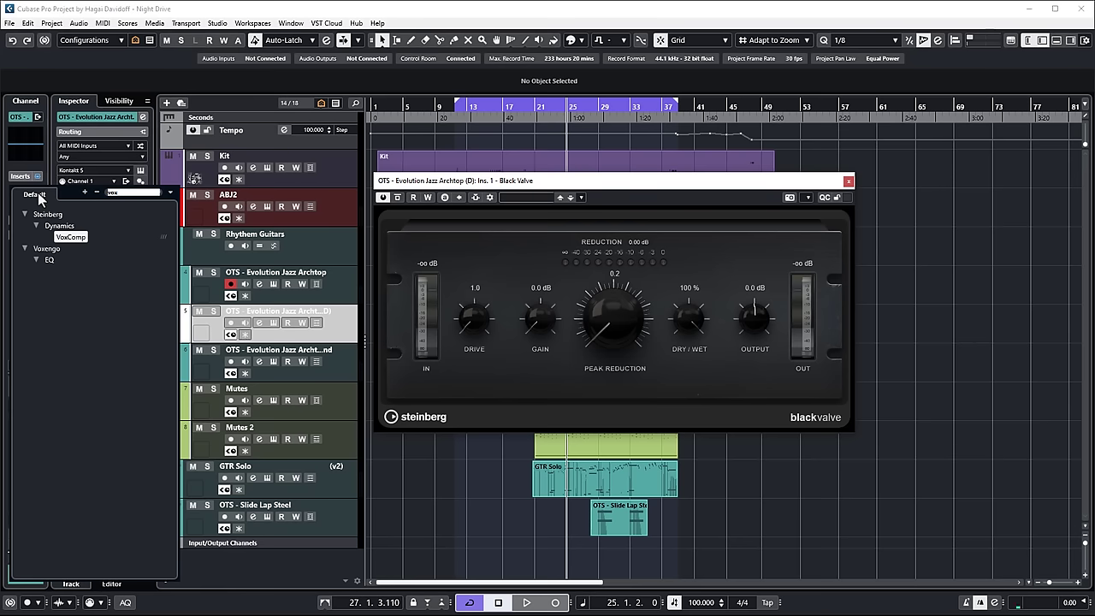
left_click(68, 237)
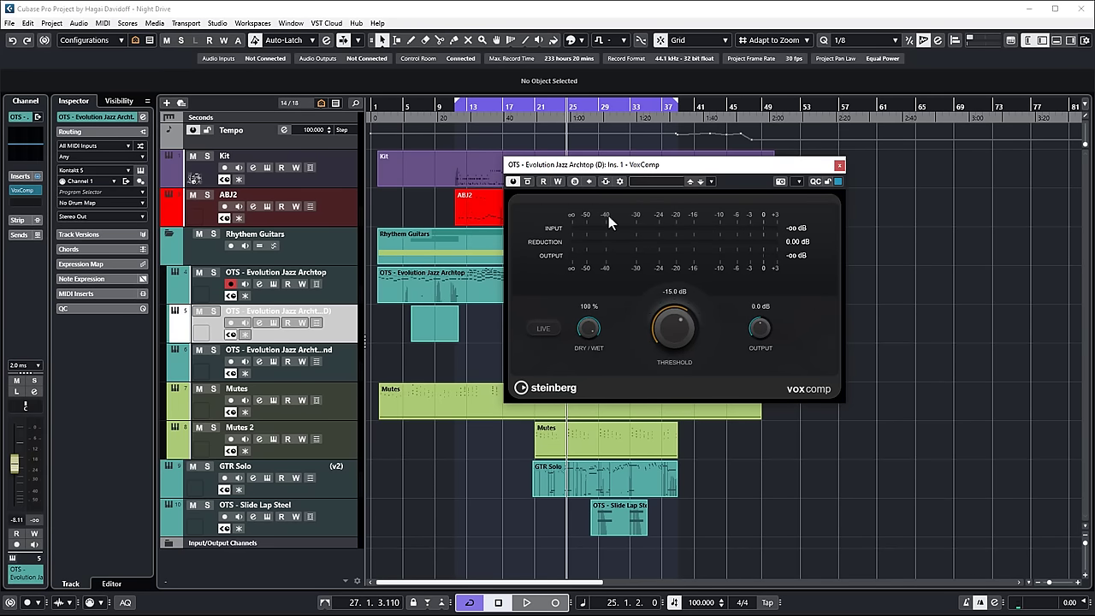
Search the insert effects for "test" and replace VoxComp with TestGenerator in the first insert.
left_click(40, 191)
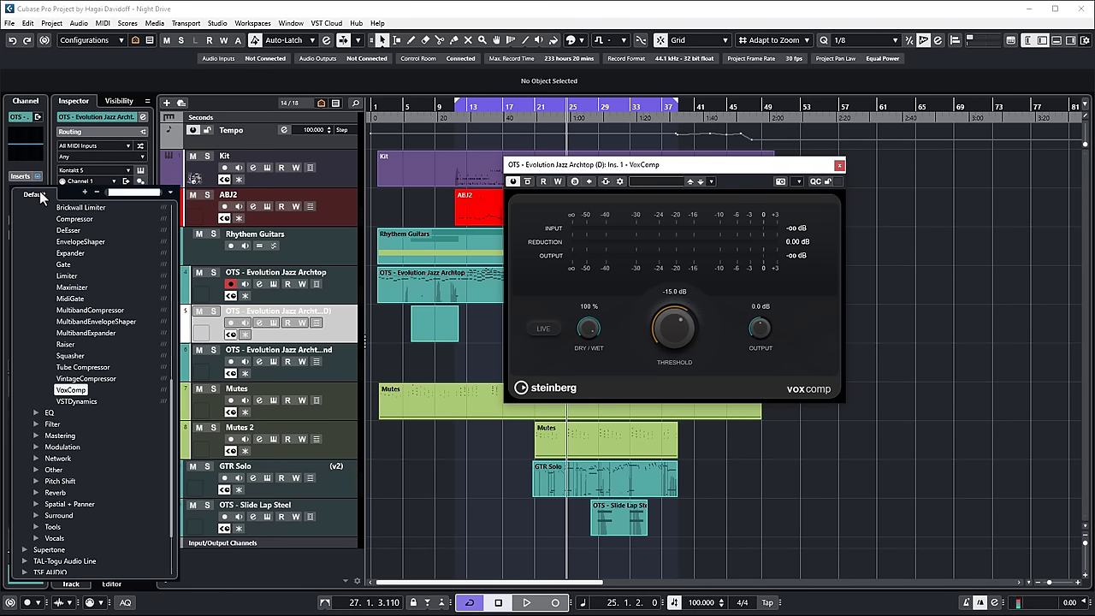
type("test")
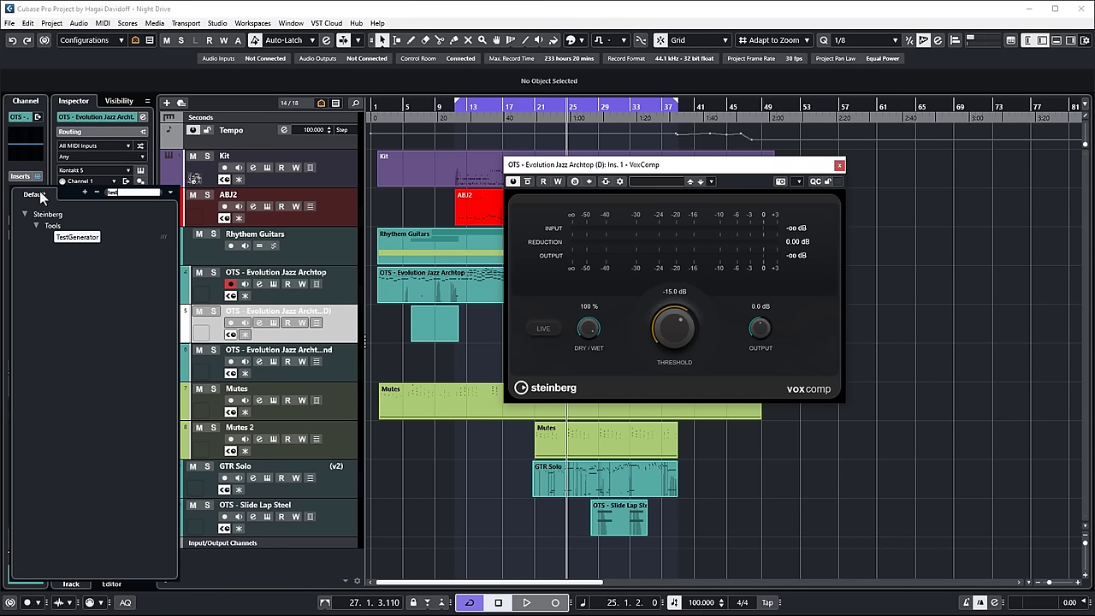
left_click(72, 241)
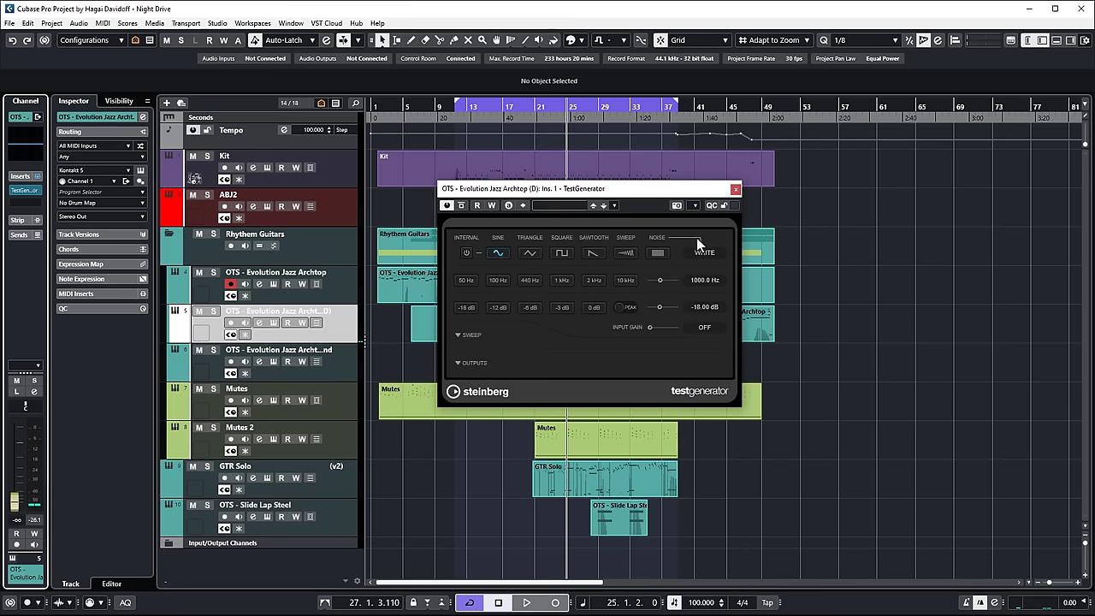
Switch TestGenerator to the Sweep signal, expand its sweep settings and view the available noise types.
left_click(626, 253)
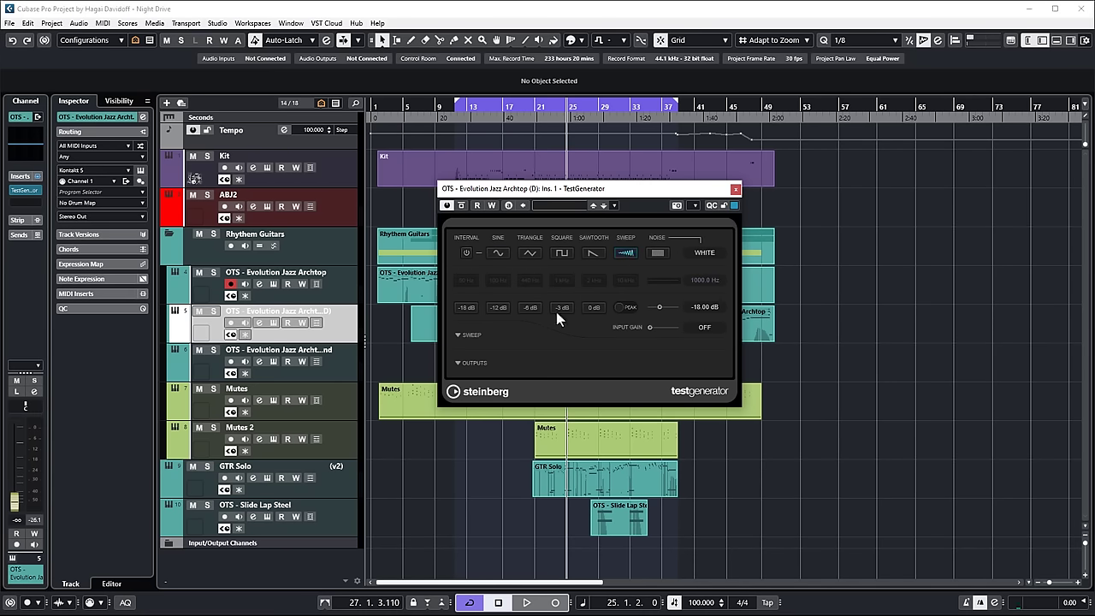
left_click(458, 334)
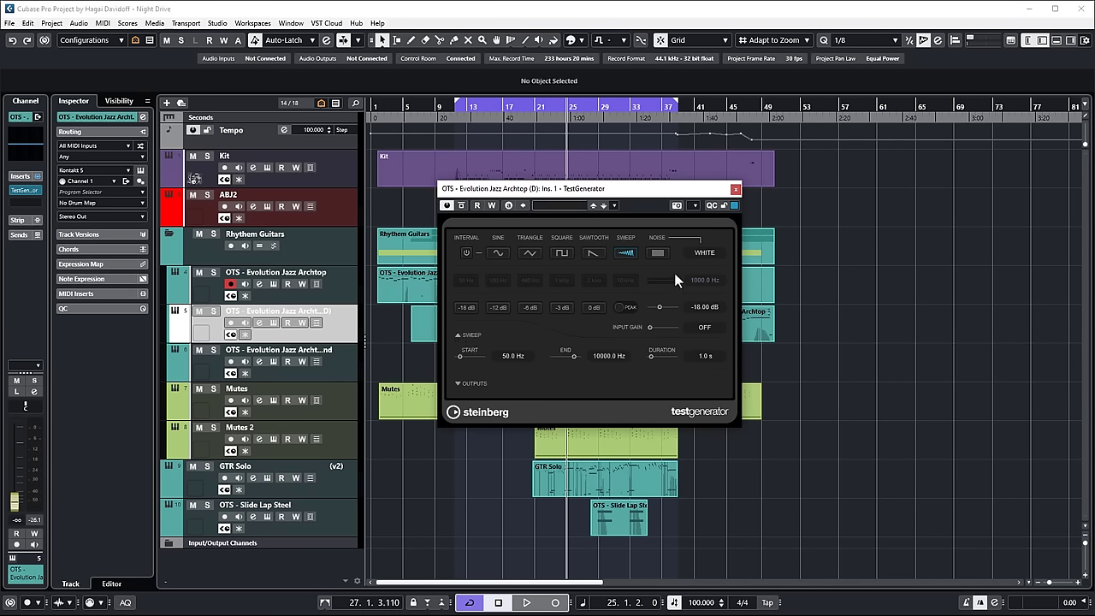
left_click(656, 253)
left_click(704, 252)
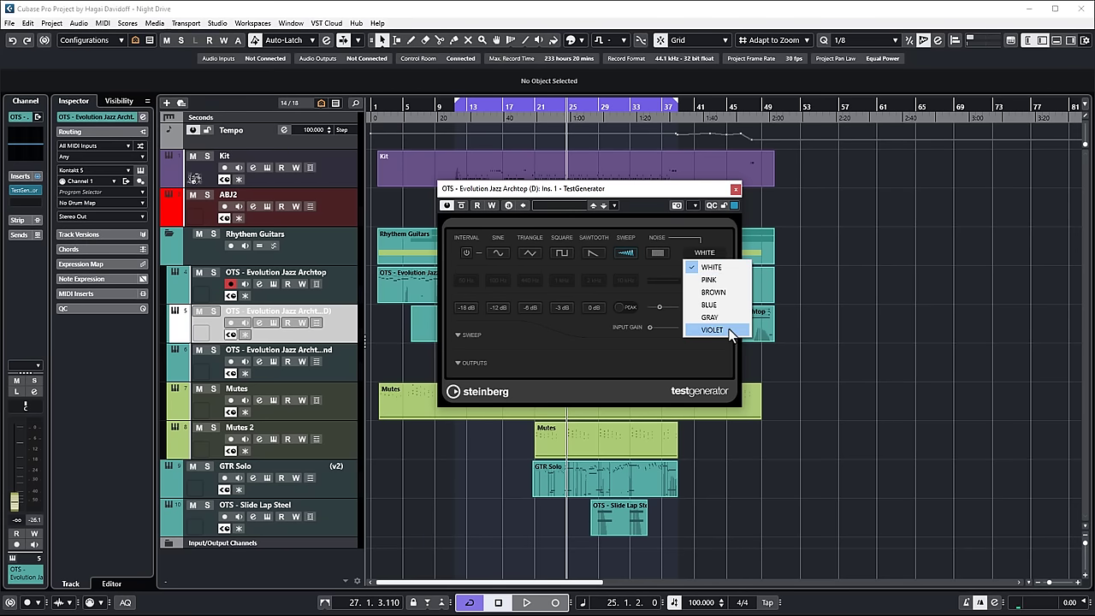
left_click(703, 359)
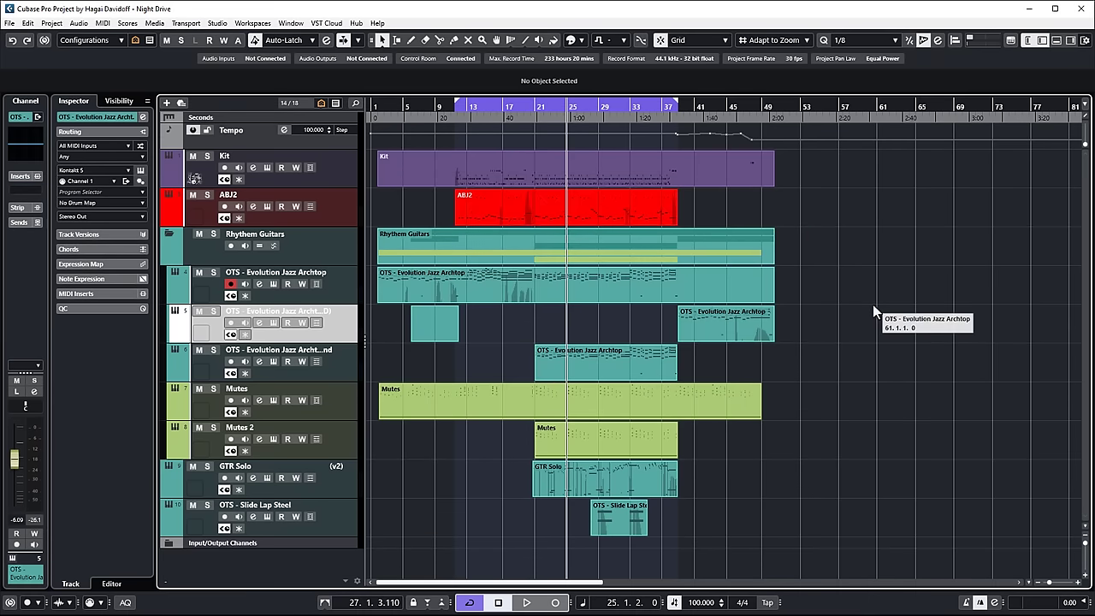
Shrink all track heights and add the RnB - Vocal Phrase 12 Wet C Minor loop from the Media browser as an audio track.
key("shift+g")
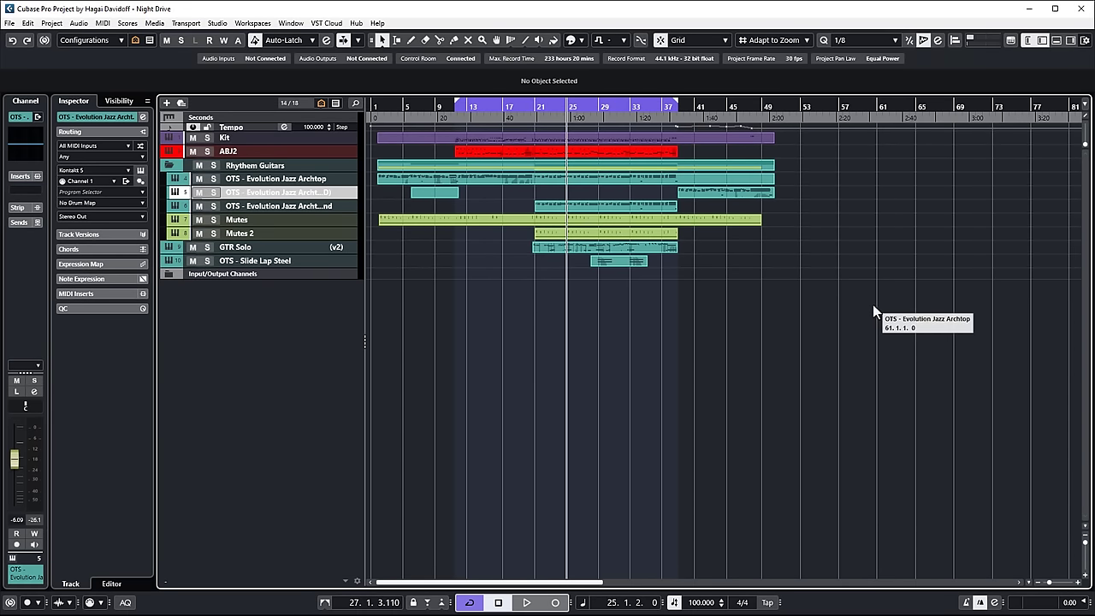
left_click(1070, 41)
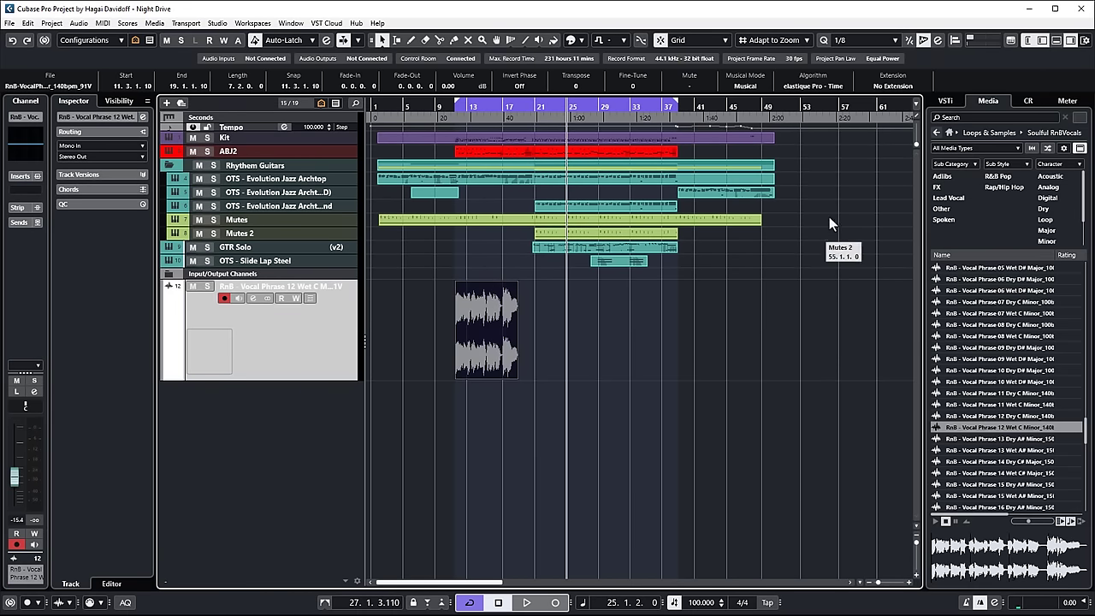
Apply the SpectraLayers extension to the vocal phrase clip and dock its editor in the lower zone.
left_click(896, 89)
left_click(754, 243)
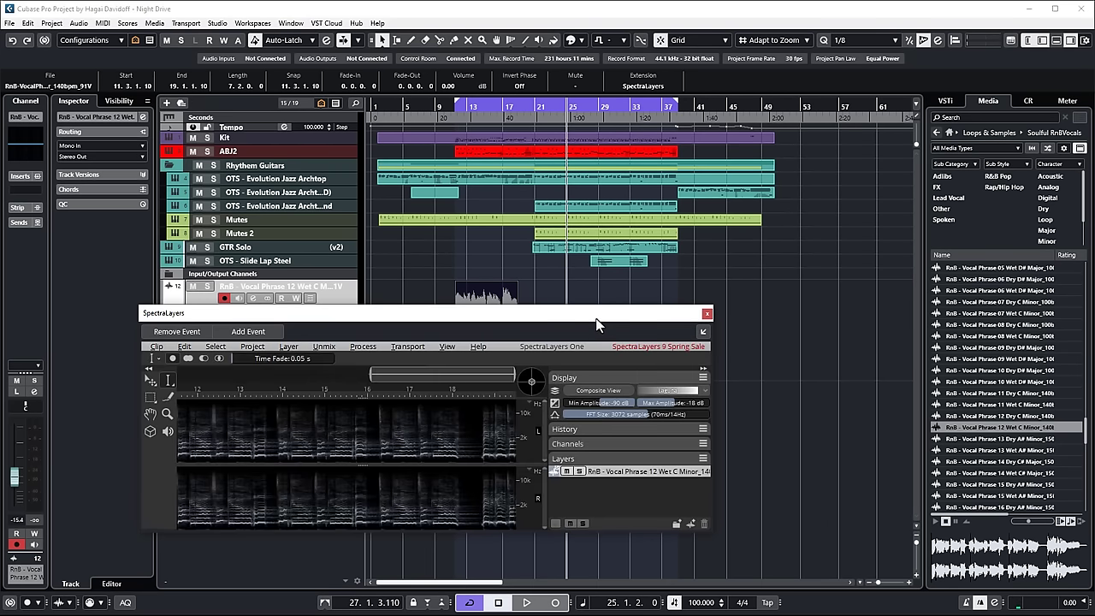
left_click(1056, 41)
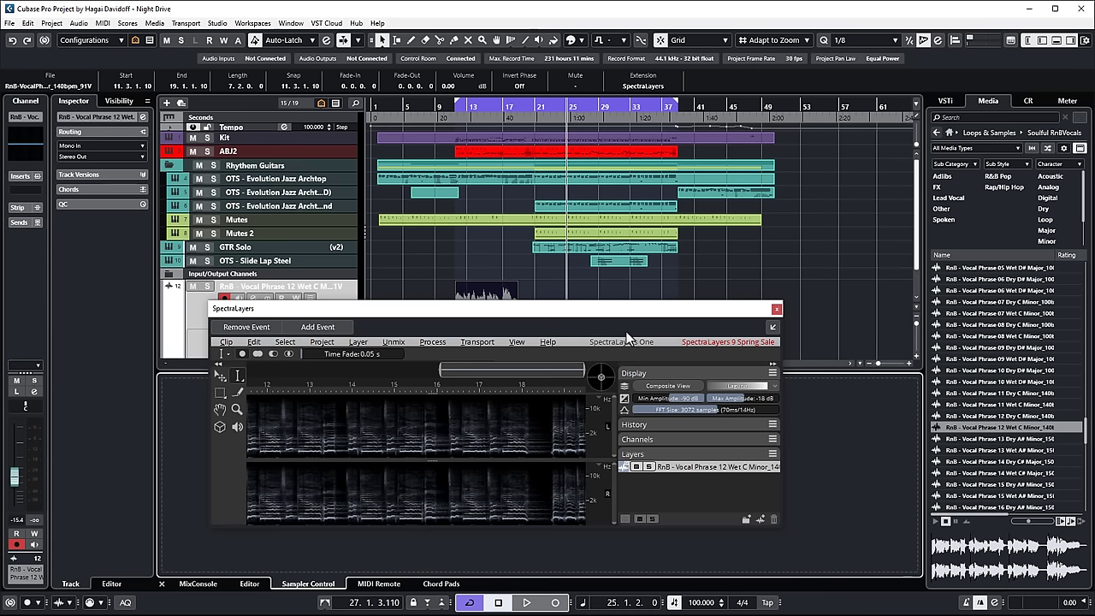
left_click(772, 328)
Open SpectraLayers' Vocals unmix dialog for the vocal phrase and move it over the spectrogram.
left_click(309, 304)
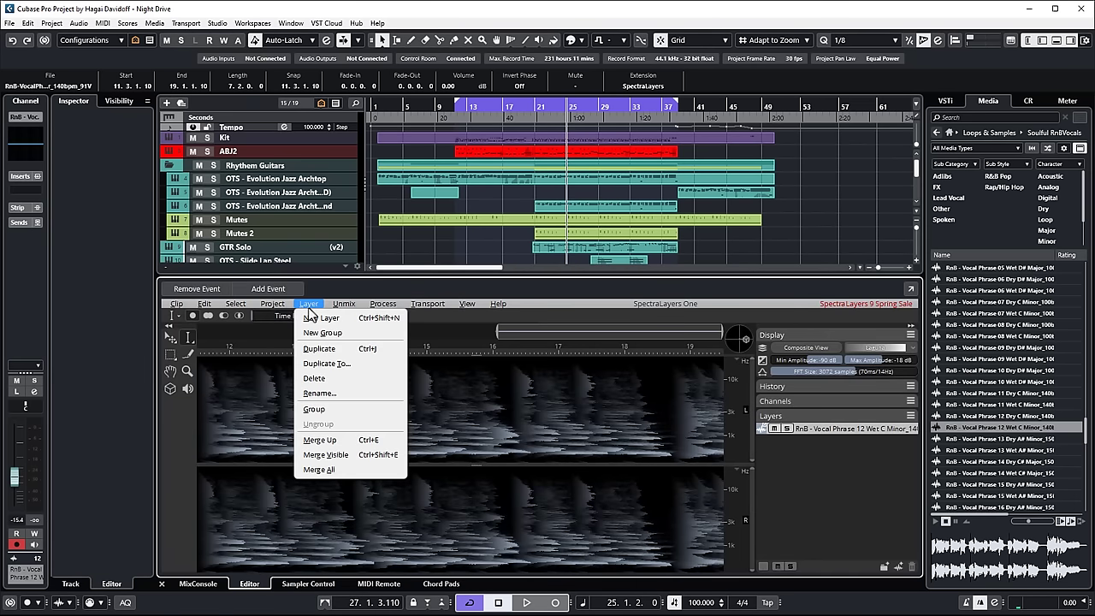
left_click(344, 317)
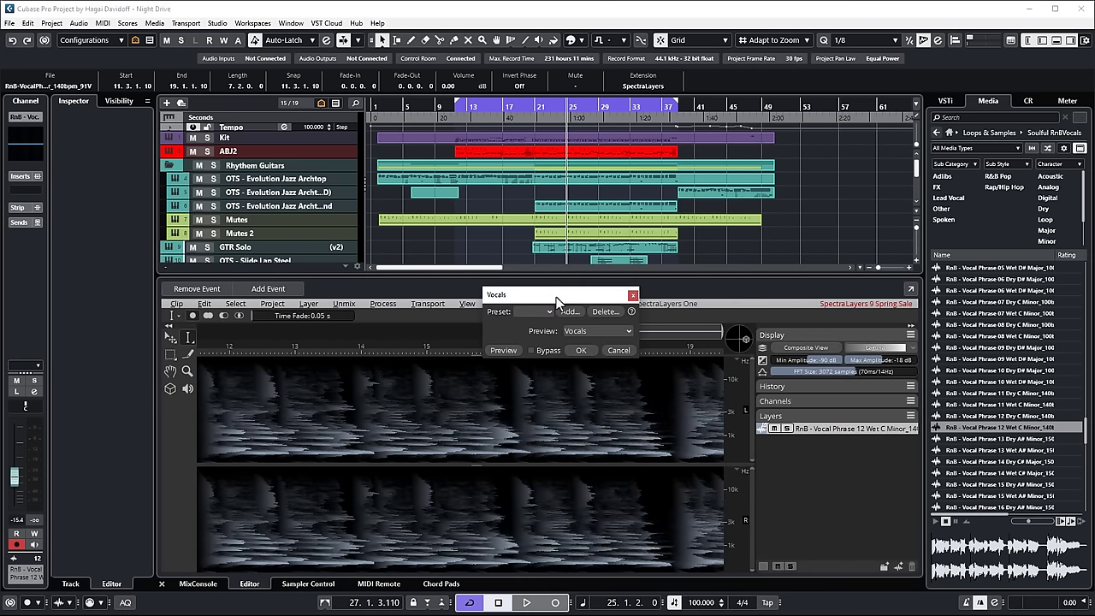
left_click_drag(557, 301, 511, 373)
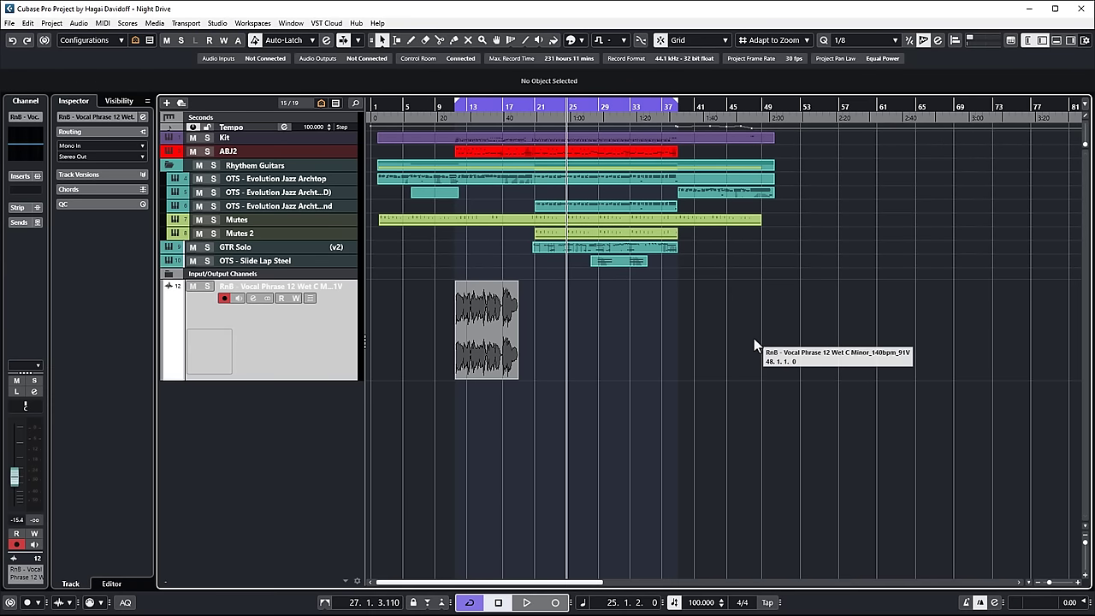
Delete the RnB - Vocal Phrase 12 audio track from the project.
left_click_drag(753, 345, 261, 341)
key("shift+Delete")
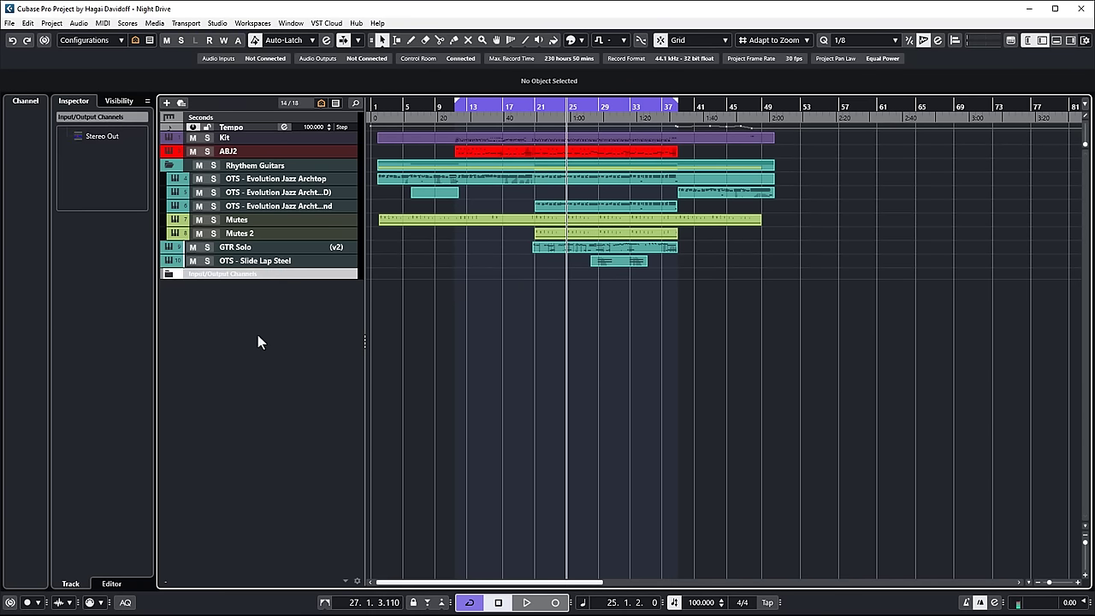
Add an instrument track with HALion Sonic and browse through its program library.
right_click(257, 341)
left_click(304, 351)
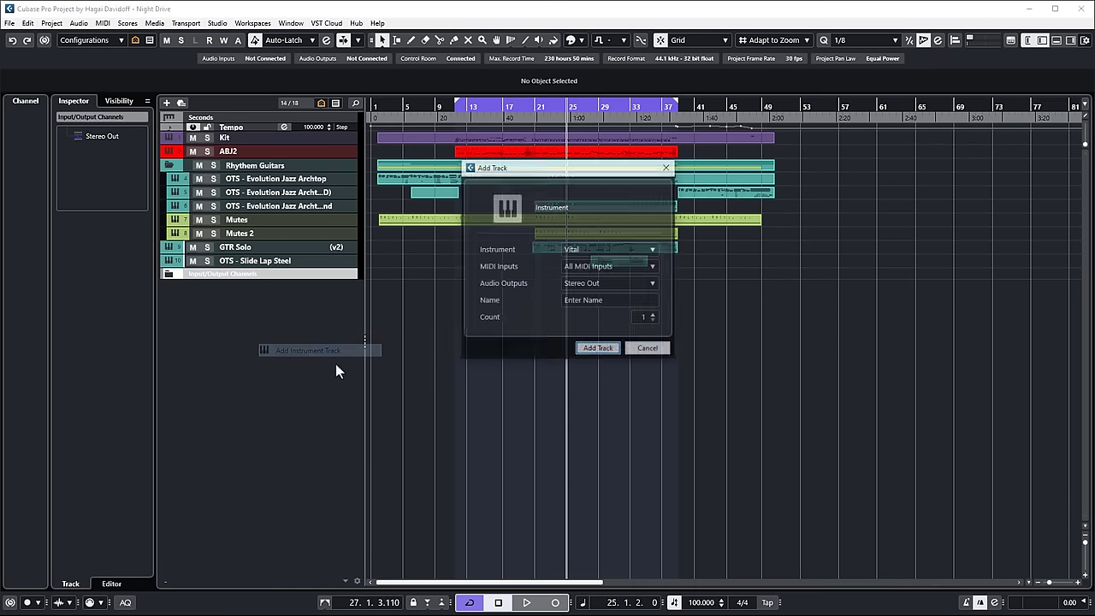
left_click(598, 249)
type("se")
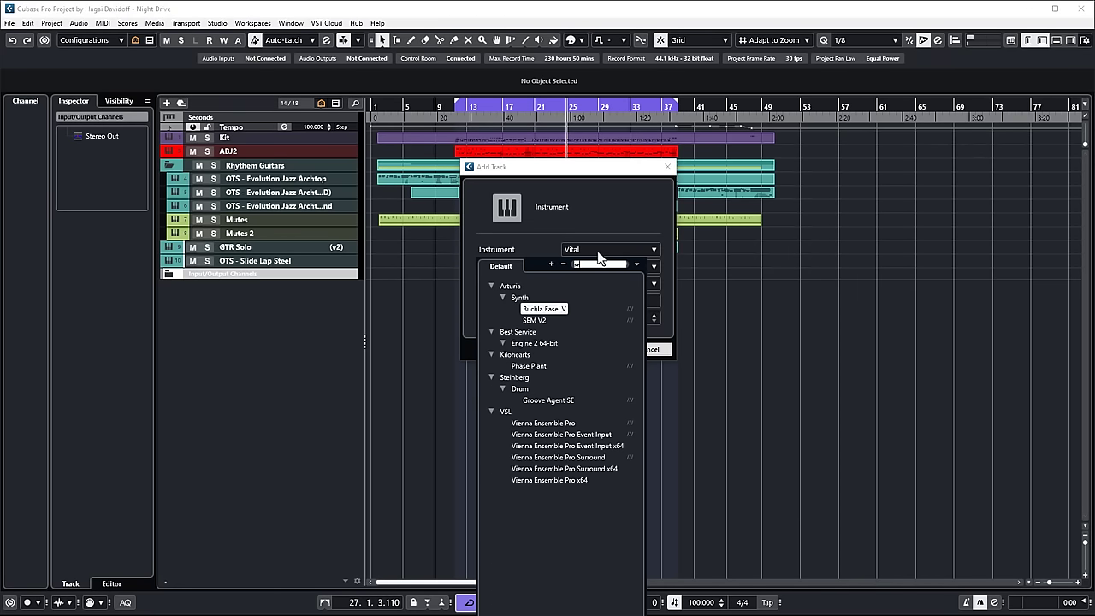
key("BackSpace")
key("BackSpace")
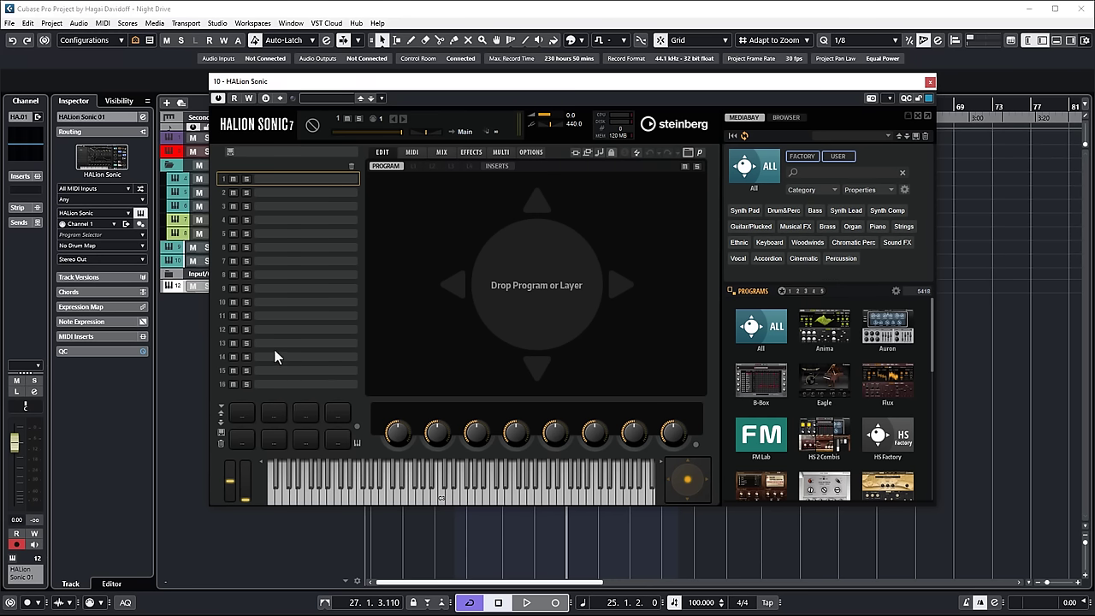
scroll(889, 401, "down", 5)
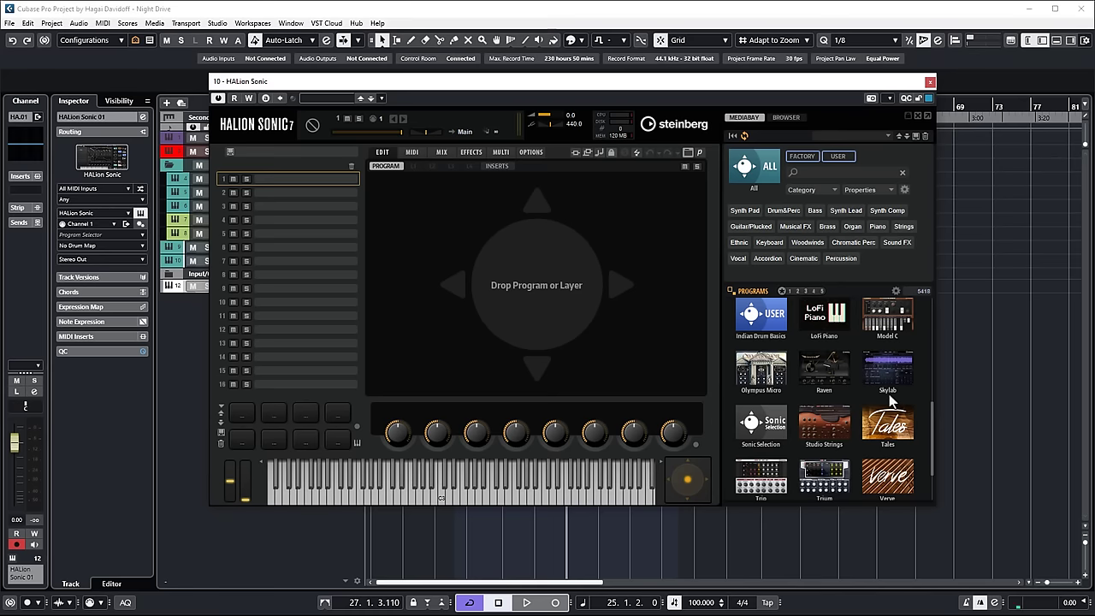
Open the Iconica Sketch library in HALion Sonic and load the Bassoon 2 program.
scroll(893, 400, "down", 2)
scroll(893, 400, "up", 6)
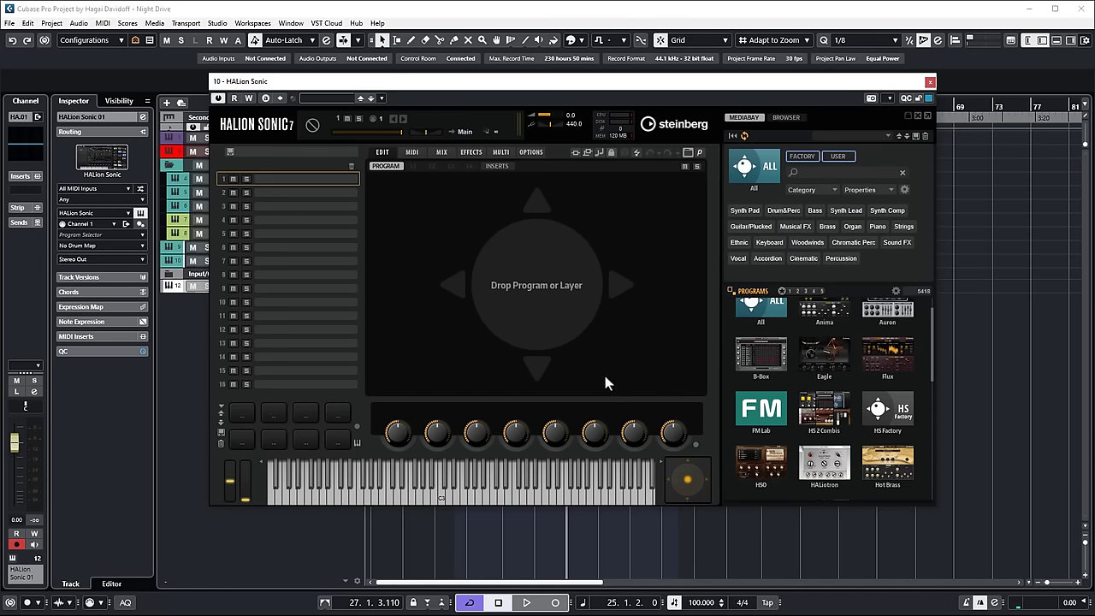
scroll(834, 419, "up", 1)
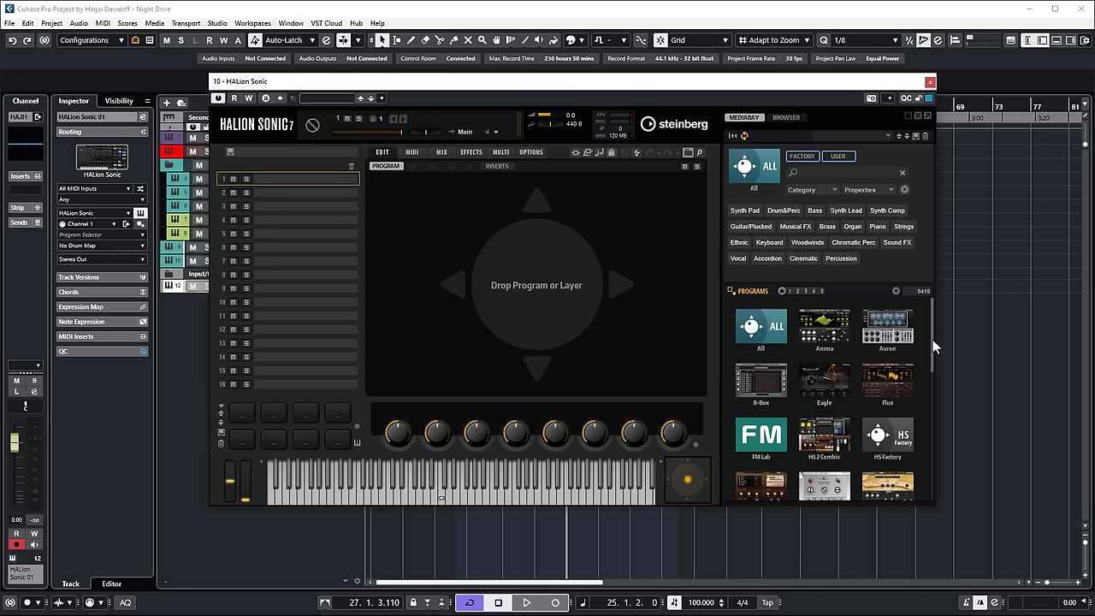
mouse_move(935, 347)
left_mouse_down()
mouse_move(929, 459)
mouse_move(935, 398)
left_mouse_up()
left_click(888, 387)
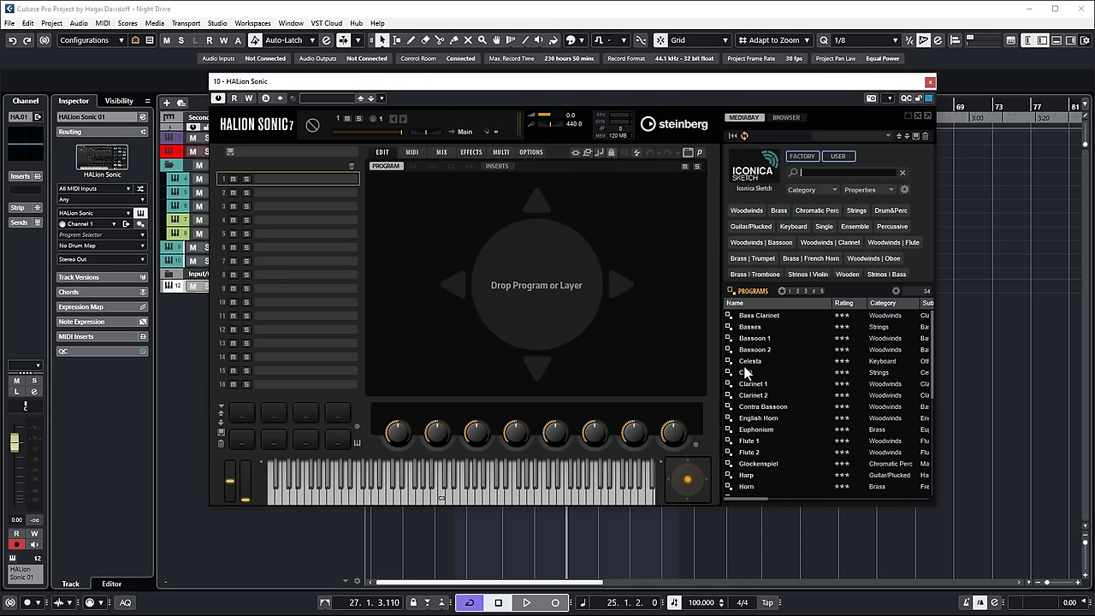
left_click(757, 177)
scroll(907, 410, "down", 3)
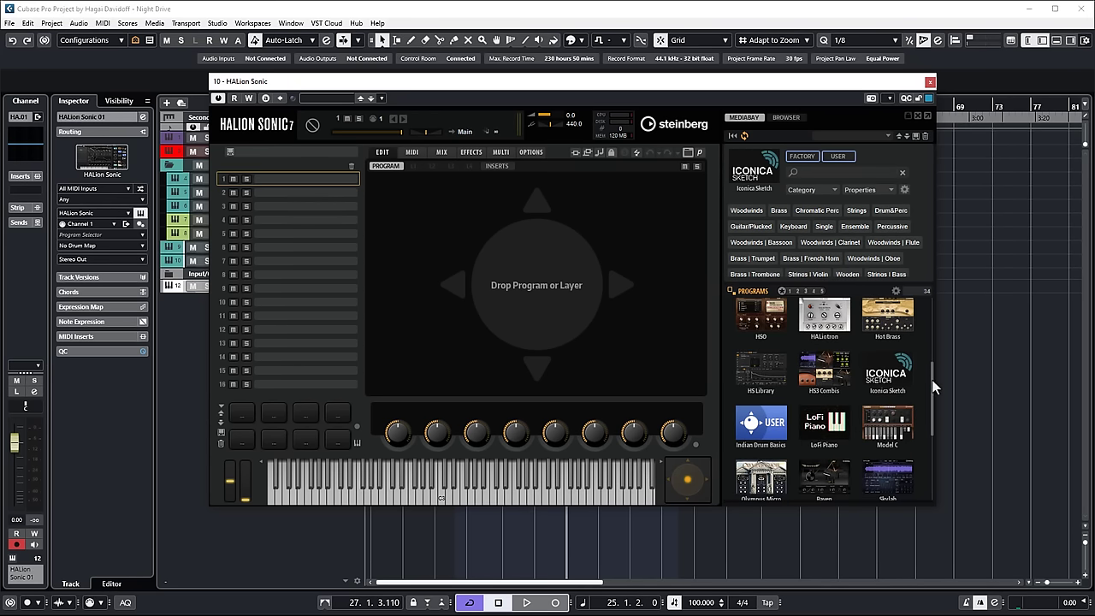
scroll(933, 387, "up", 1)
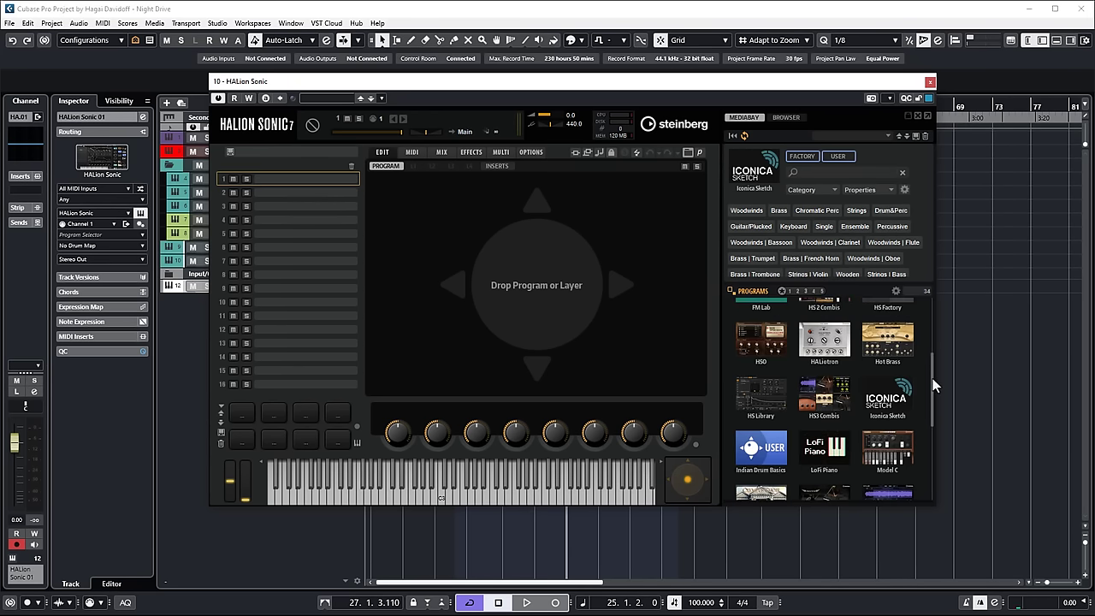
left_click(888, 397)
double_click(758, 350)
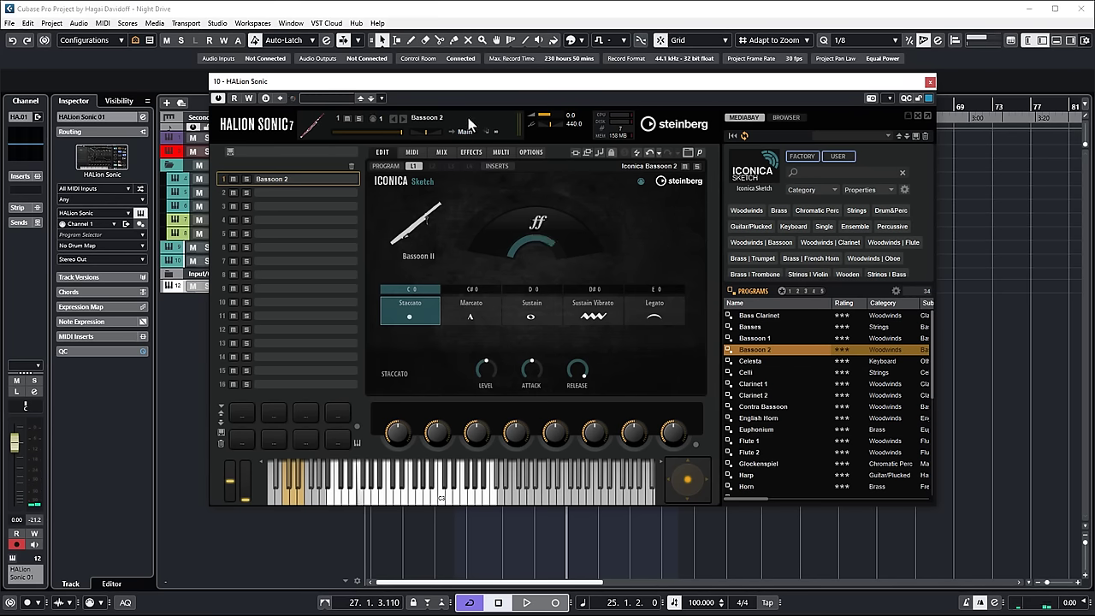
Move the HALion Sonic window clear of the track list and select the HALion Sonic 01 track.
left_click_drag(462, 81, 570, 267)
left_click_drag(301, 154, 301, 181)
left_click_drag(499, 266, 456, 130)
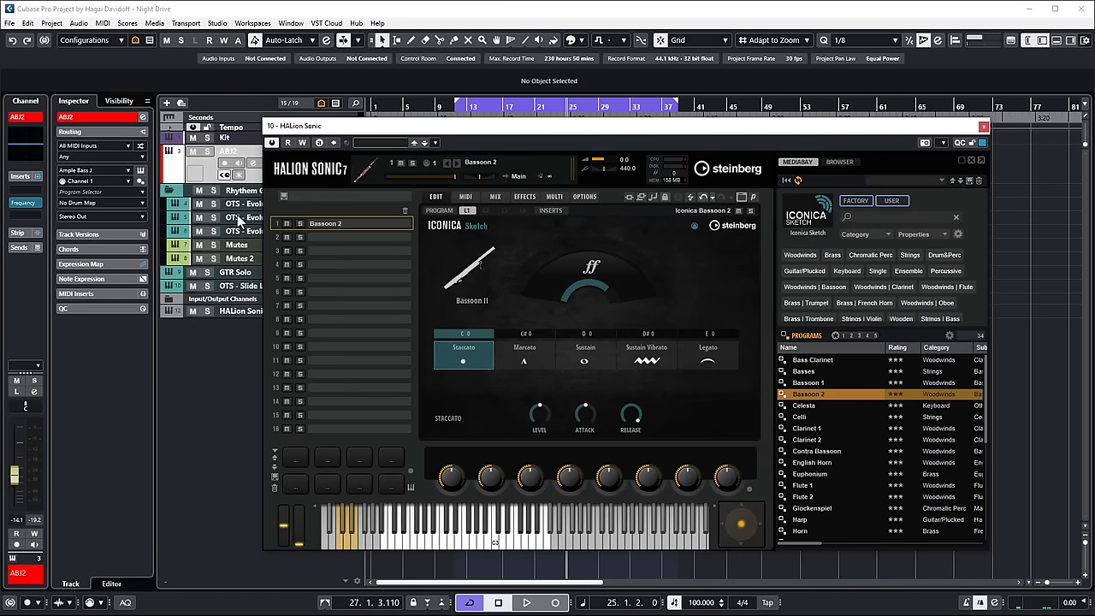
left_click(238, 313)
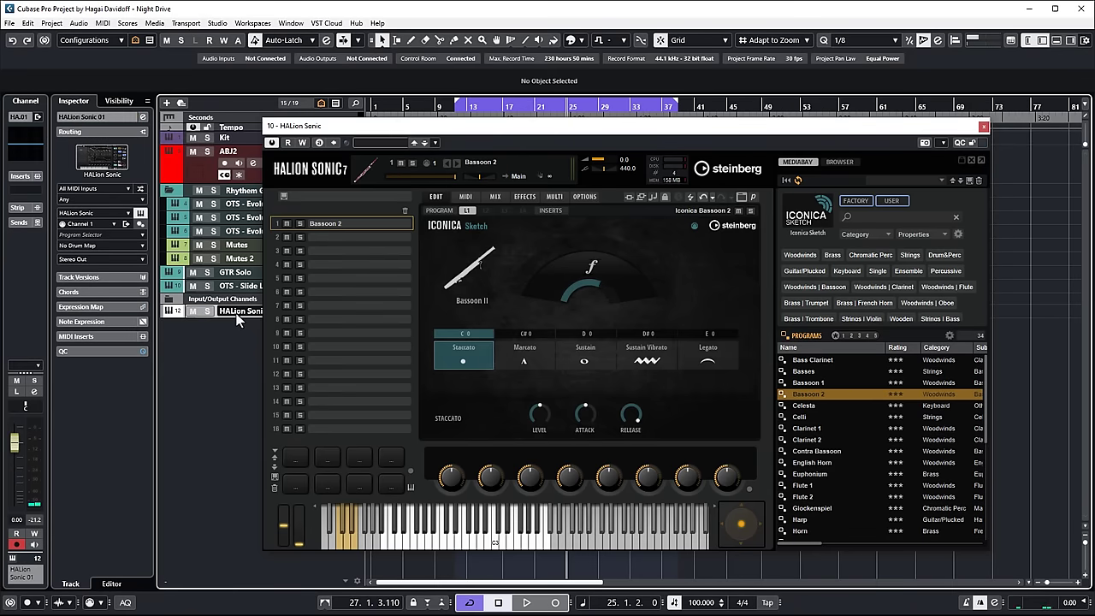
left_click_drag(596, 136, 787, 356)
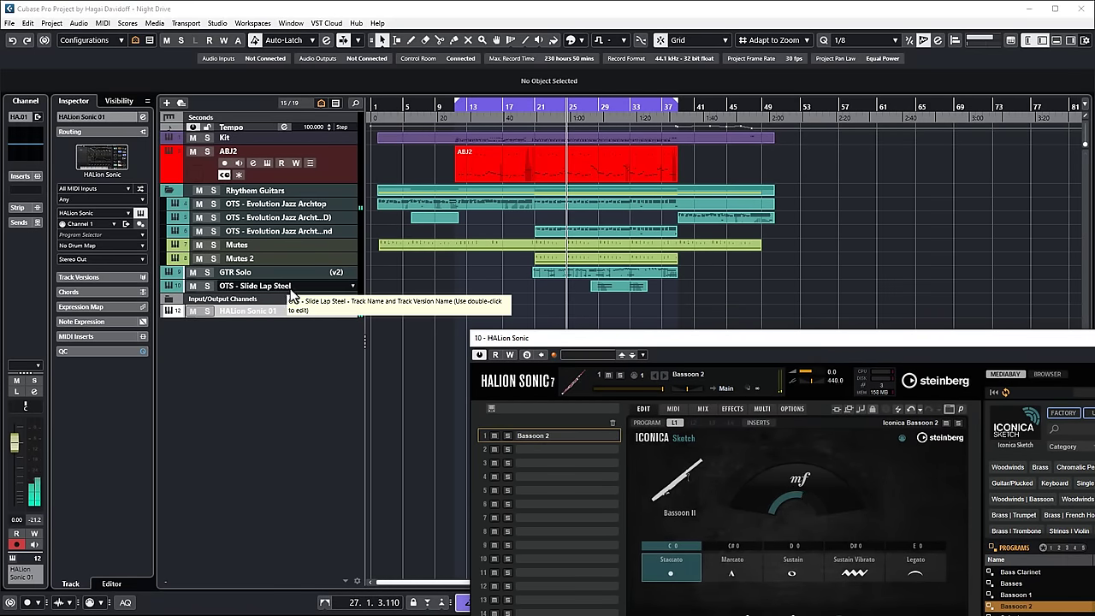
Reselect the HALion Sonic 01 track after checking an Evolution Jazz Archtop track, and switch Bassoon 2 to the Legato articulation.
left_click(190, 206)
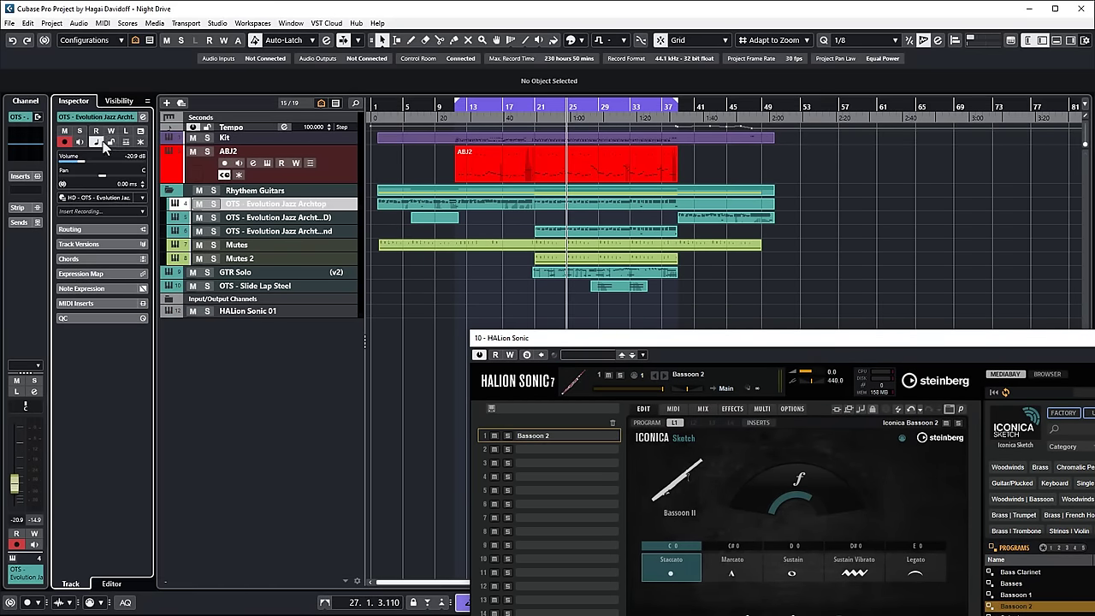
left_click(65, 142)
left_click_drag(644, 338, 463, 91)
left_click(259, 313)
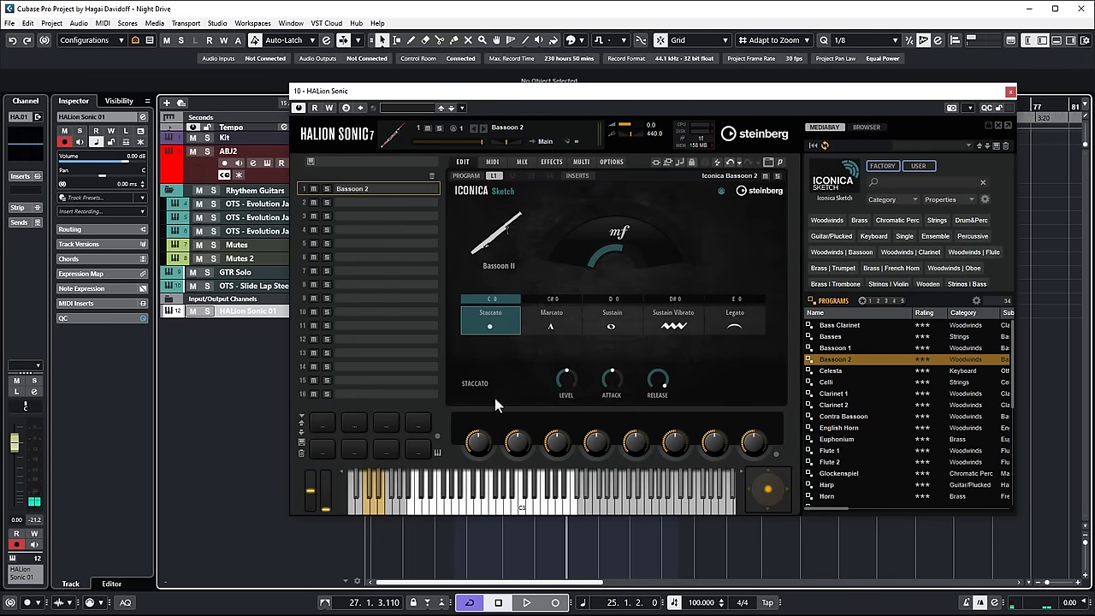
left_click(735, 329)
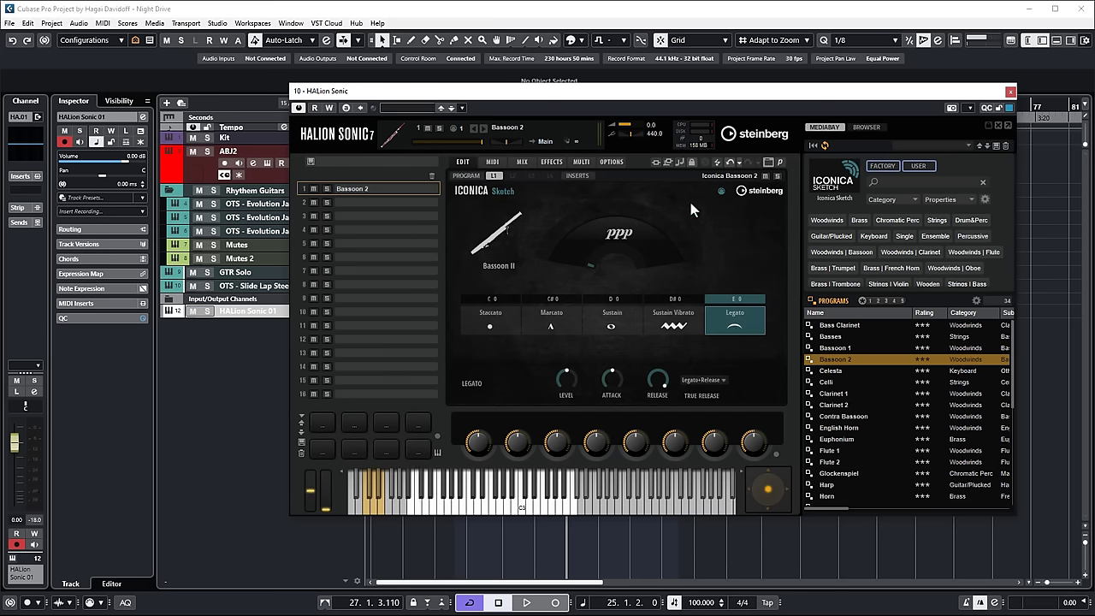
Search the Iconica Sketch programs for "hor" and load the Horn program.
scroll(881, 408, "down", 4)
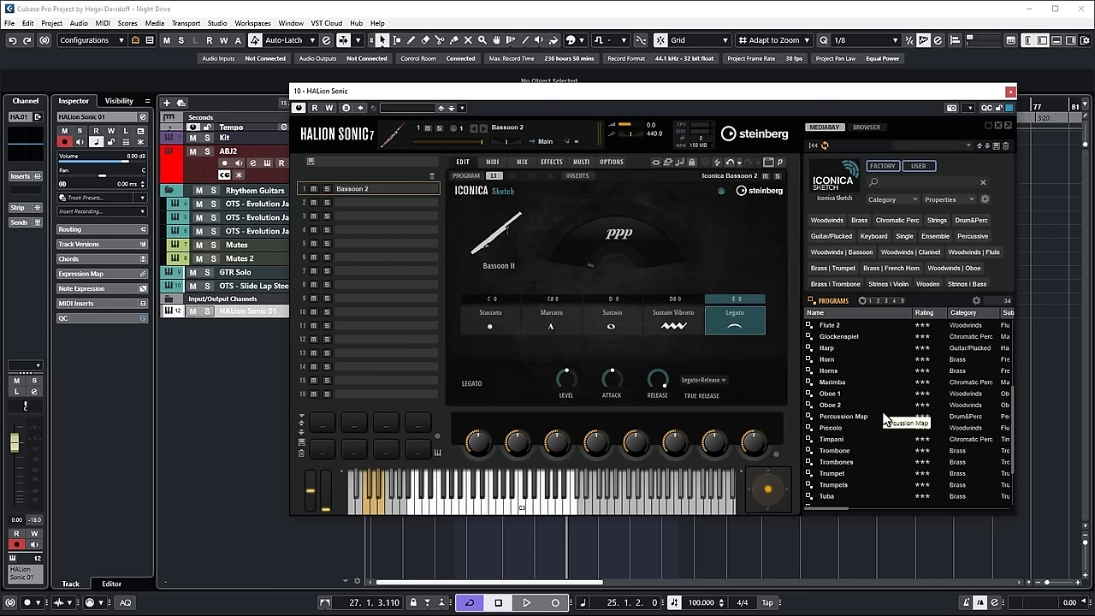
scroll(883, 418, "down", 2)
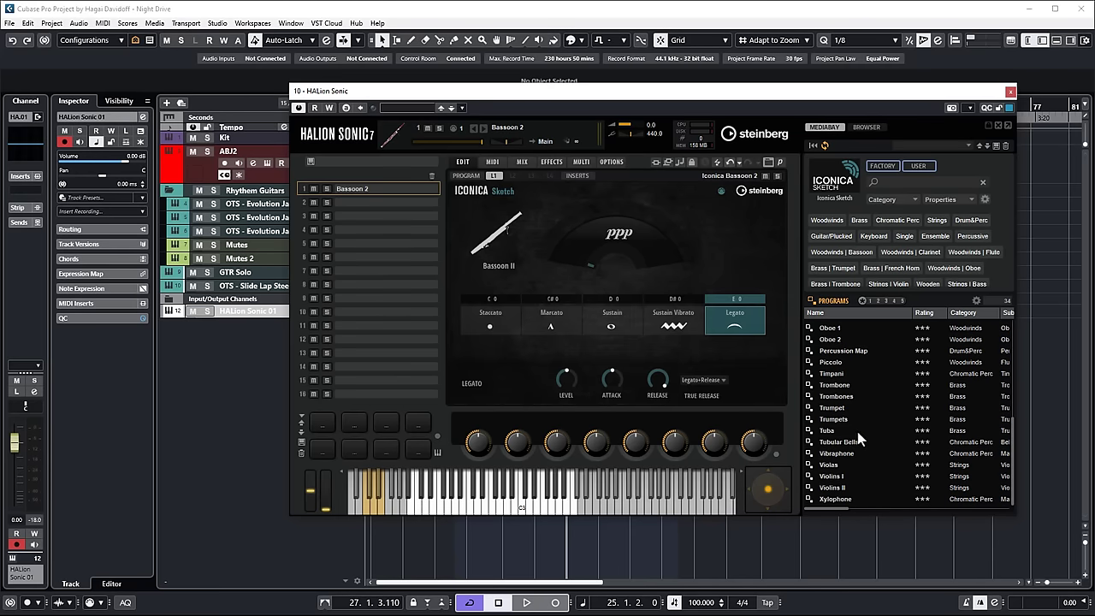
scroll(860, 402, "up", 4)
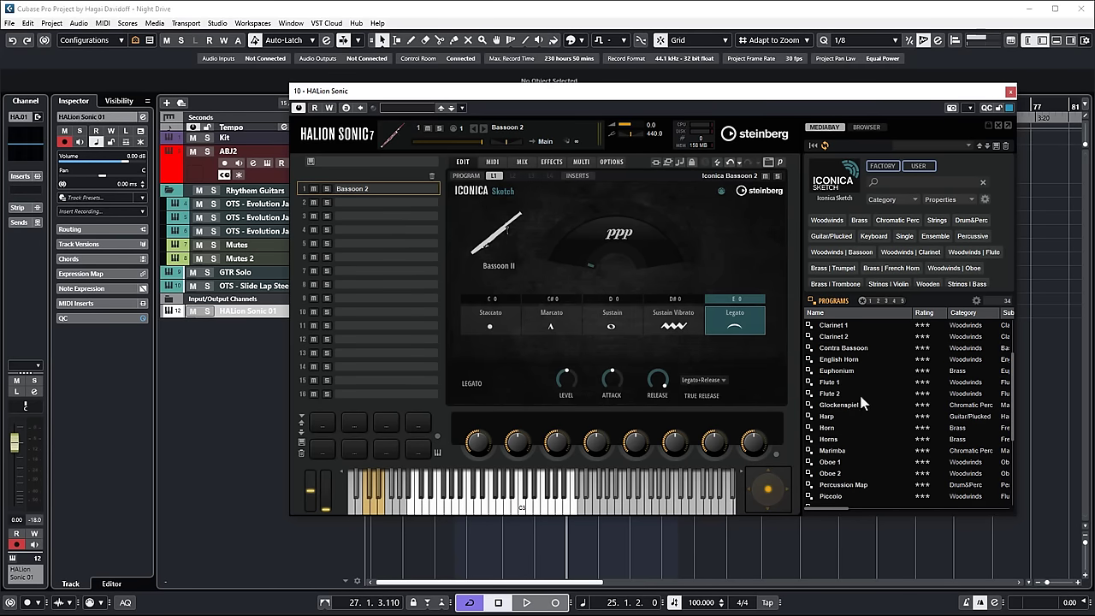
left_click(909, 183)
type("hron")
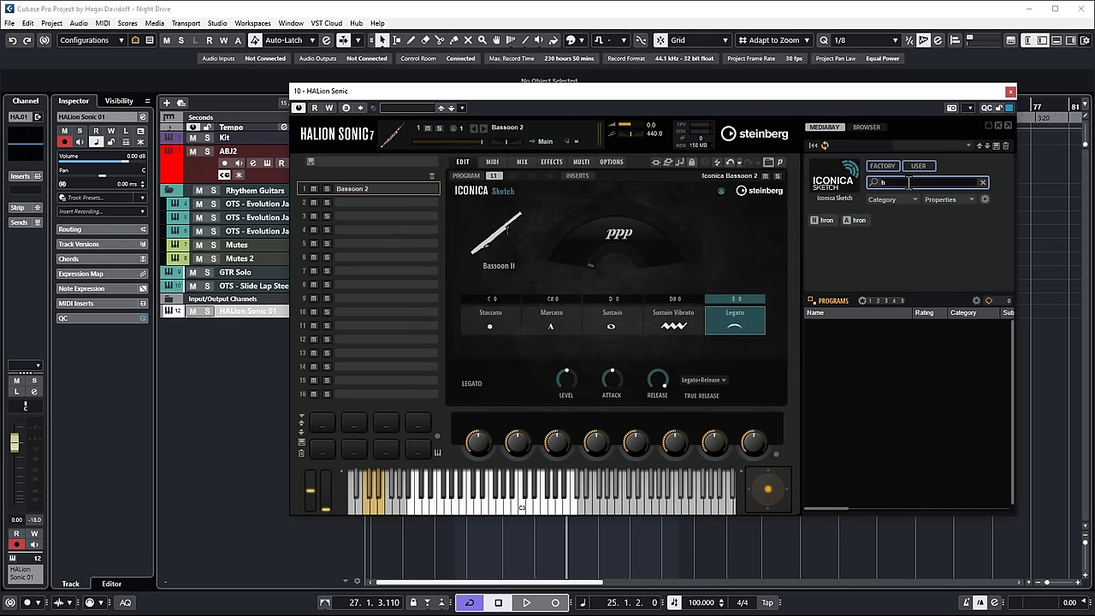
key("BackSpace")
key("BackSpace")
key("BackSpace")
key("BackSpace")
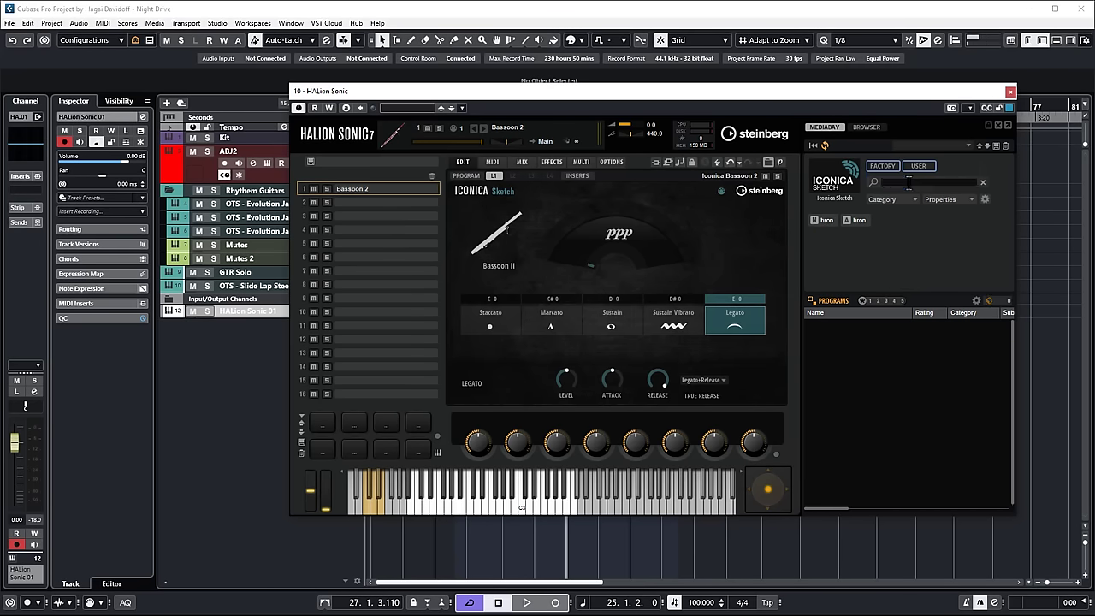
type("hor")
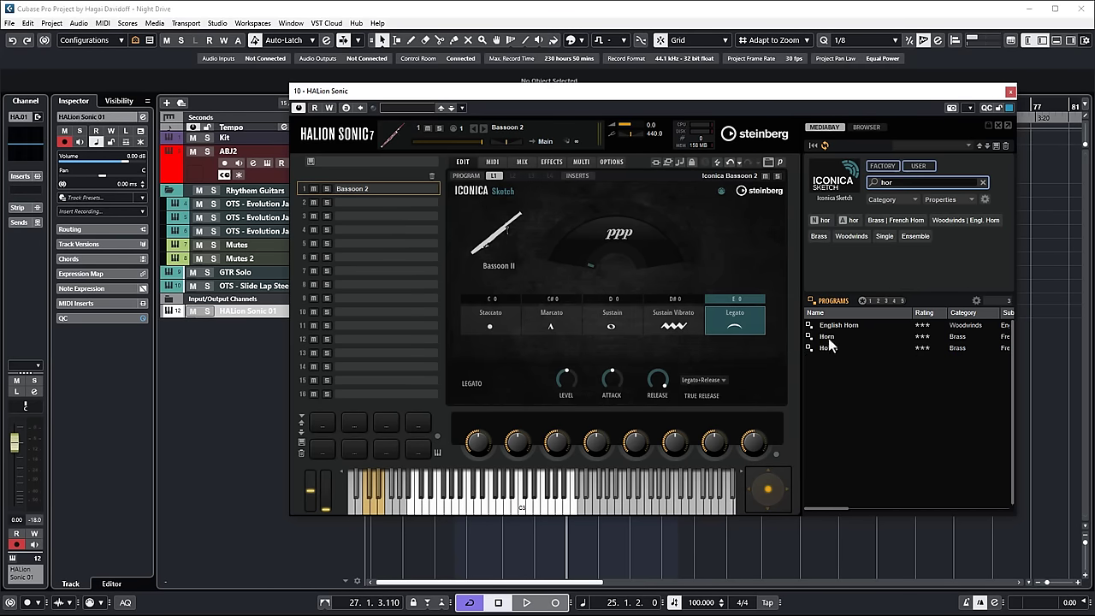
double_click(826, 337)
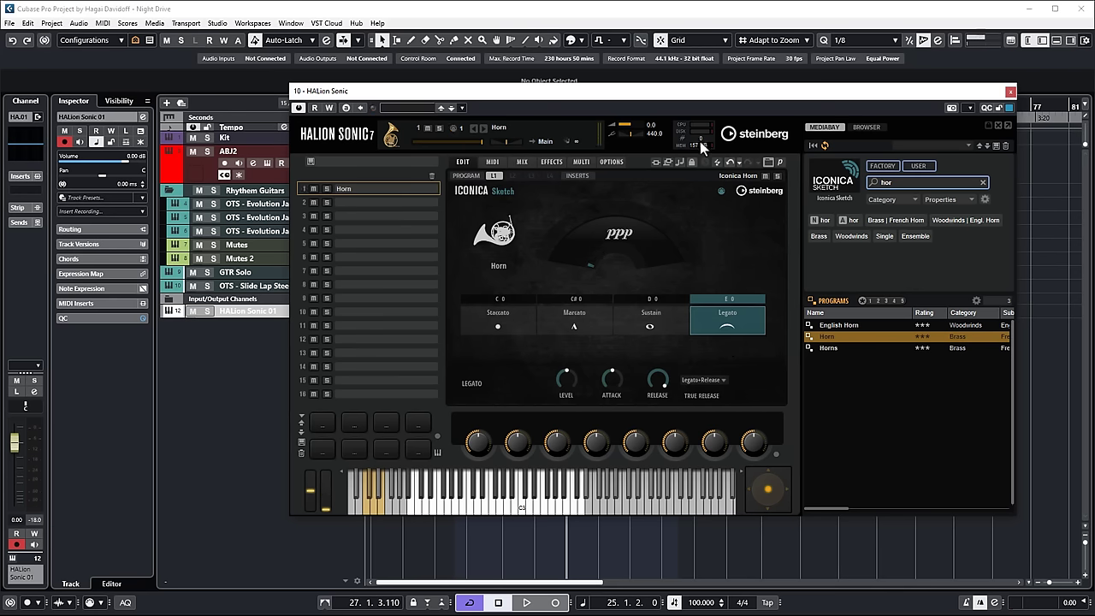
Close HALion Sonic and look through the content sets under Loops & Samples in the project's media browser.
left_click_drag(980, 96, 955, 114)
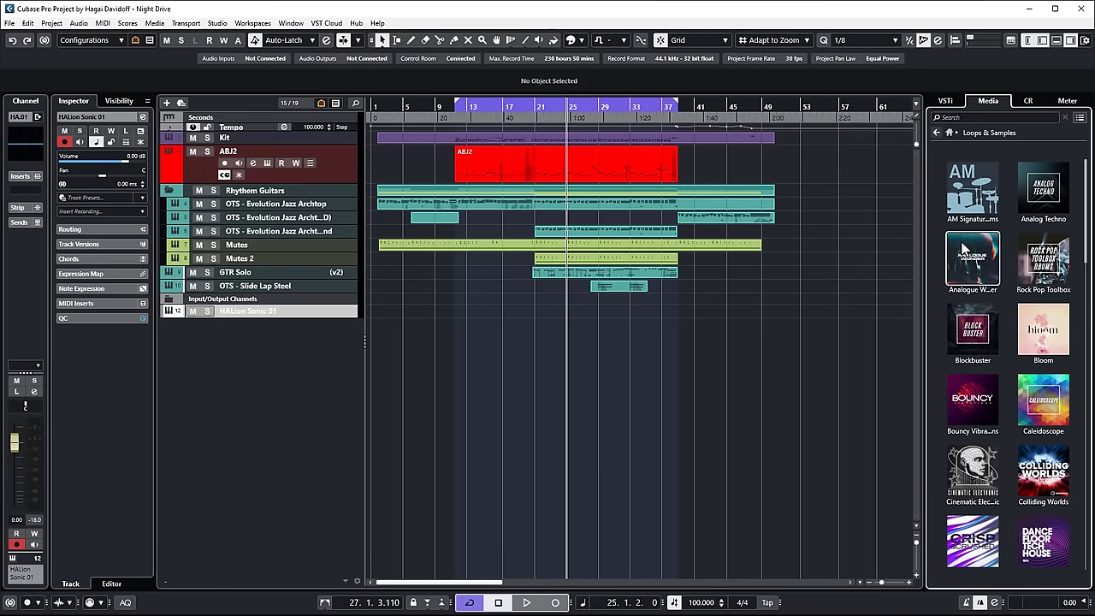
scroll(995, 536, "down", 10)
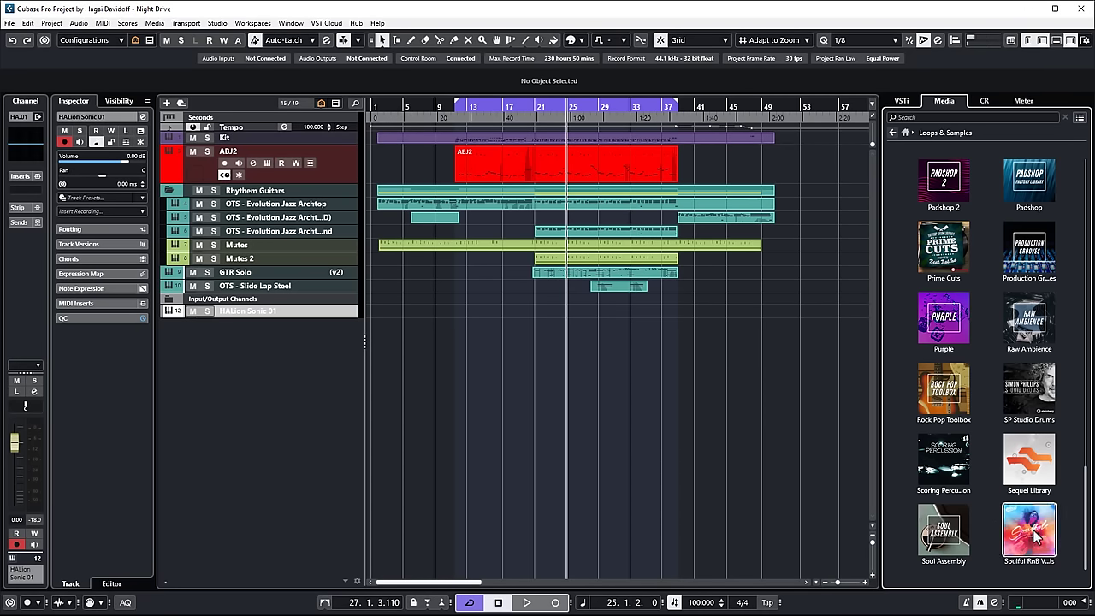
scroll(1017, 395, "up", 5)
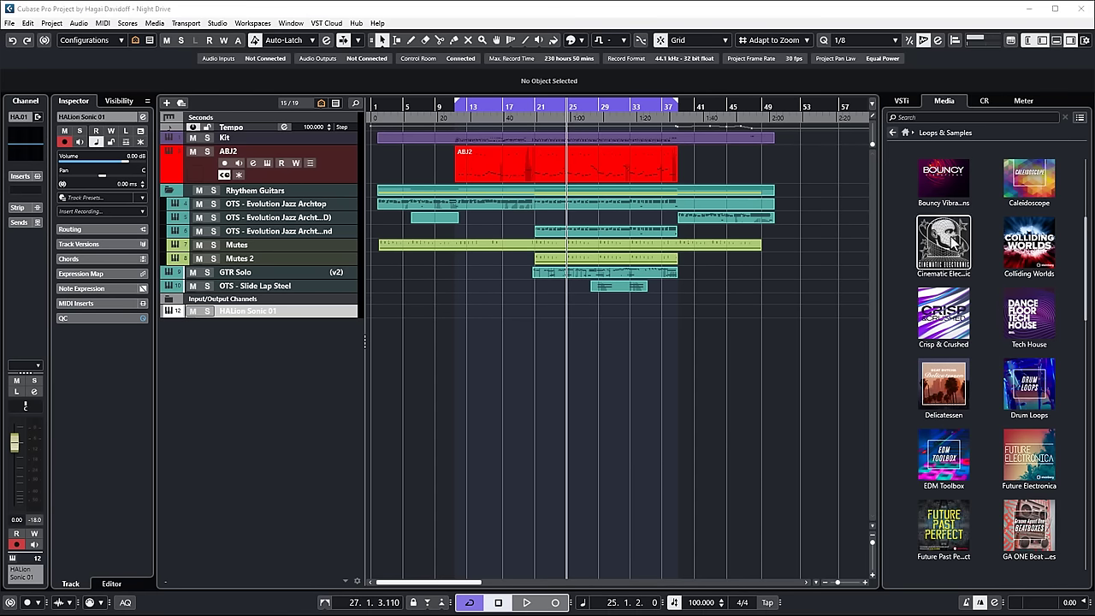
scroll(963, 246, "down", 5)
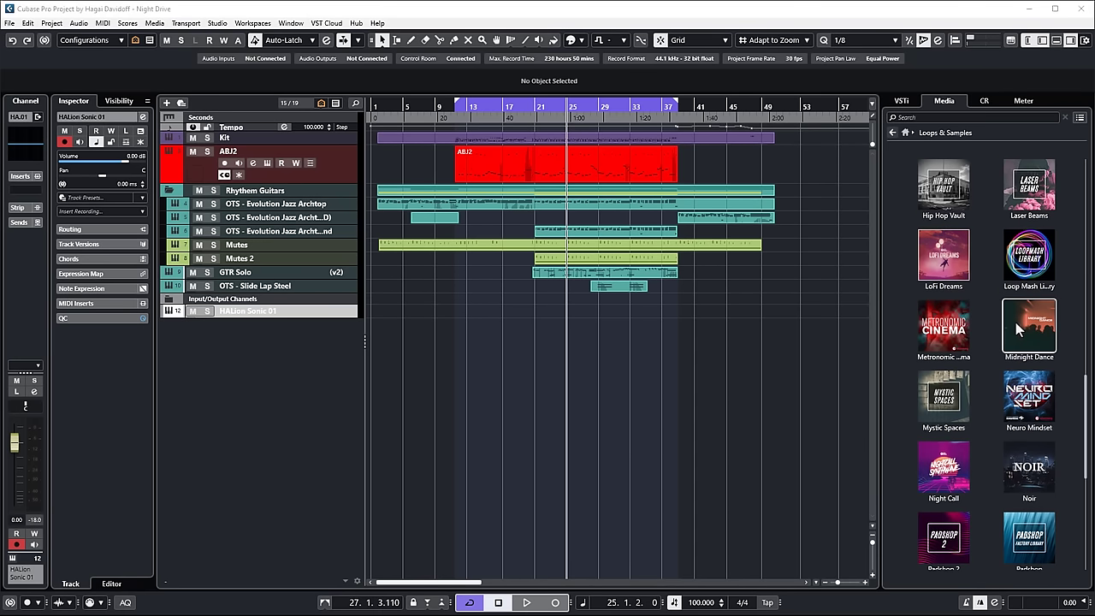
scroll(982, 248, "up", 5)
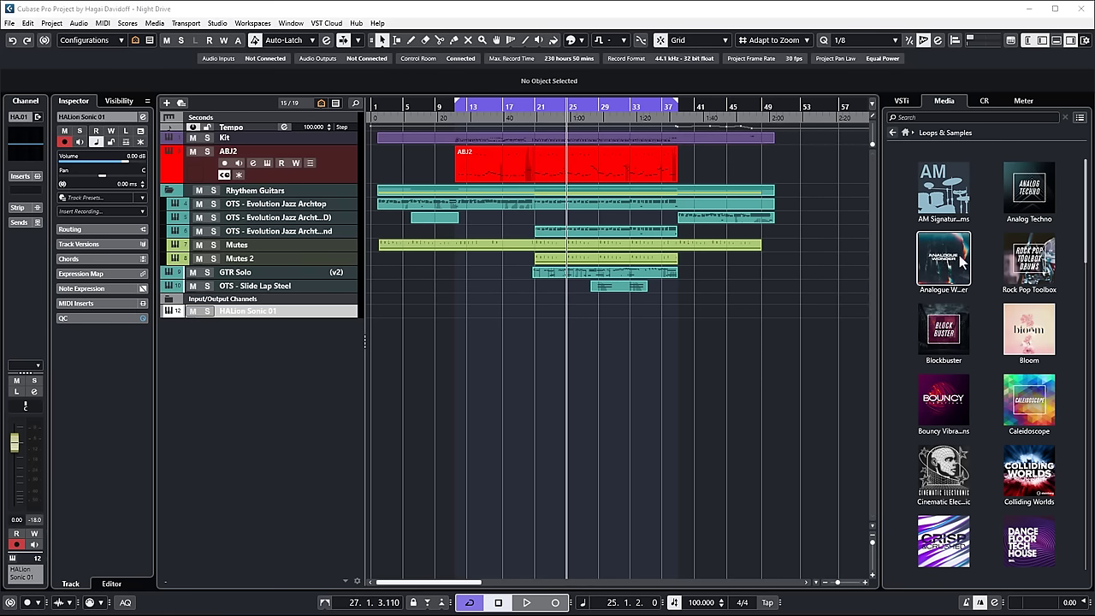
scroll(974, 311, "down", 2)
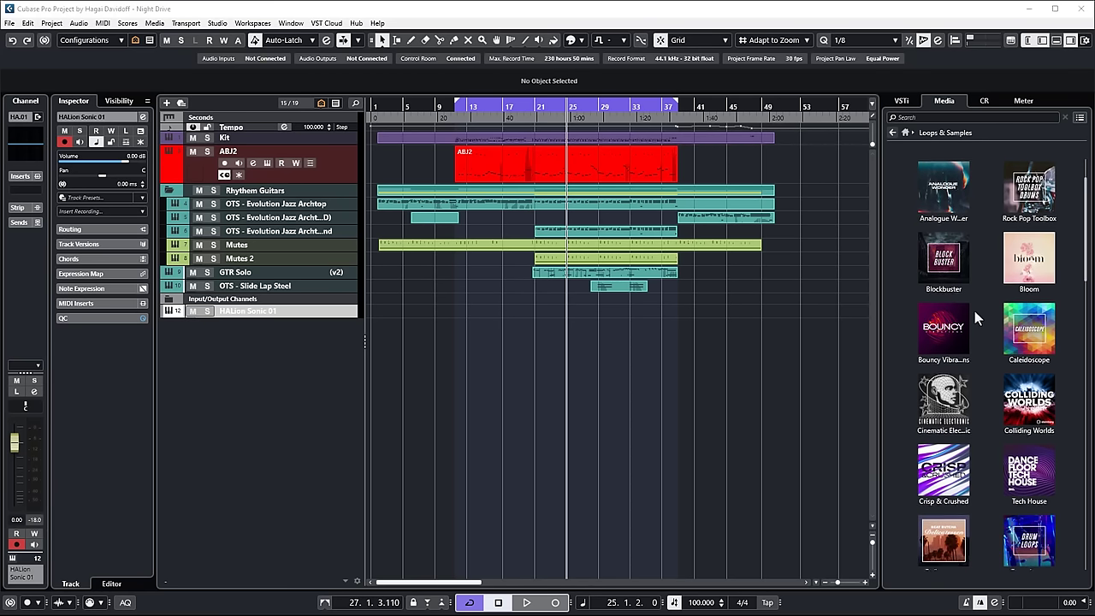
scroll(974, 310, "down", 2)
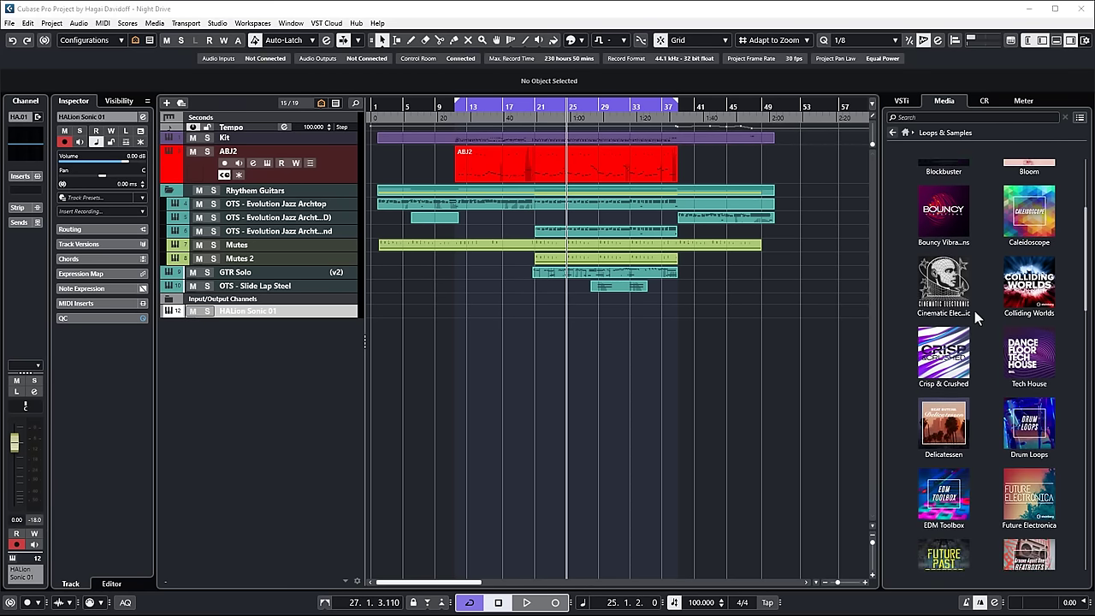
scroll(976, 316, "down", 3)
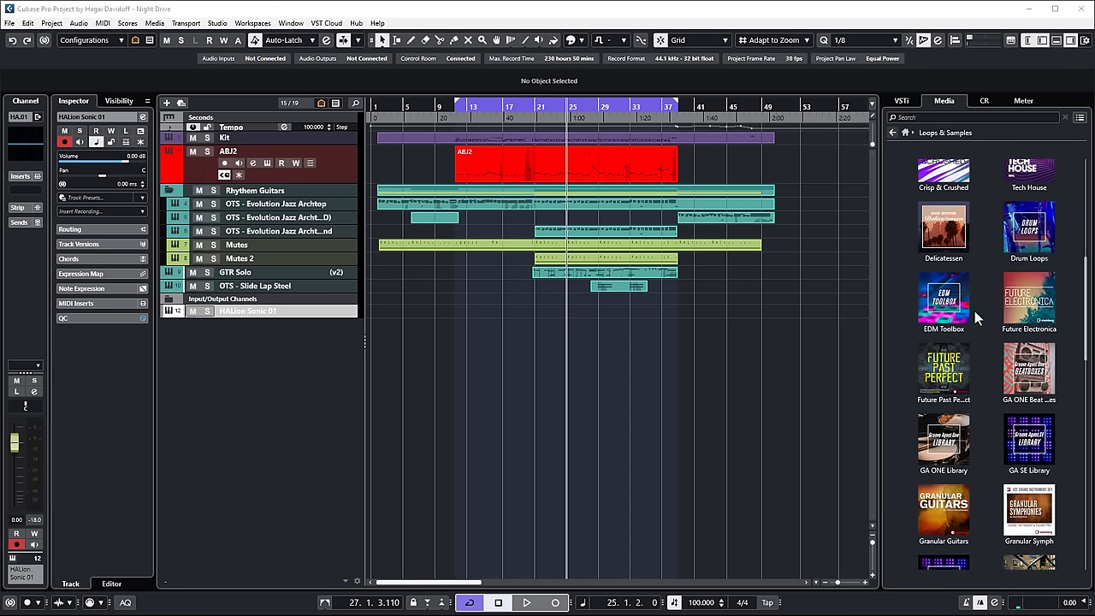
scroll(974, 310, "down", 2)
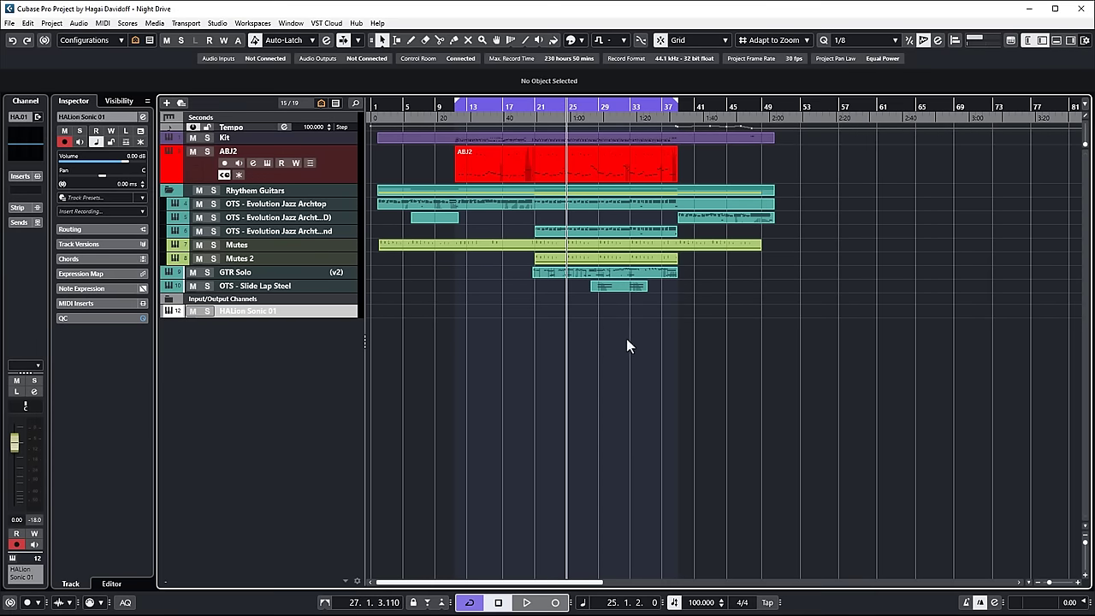